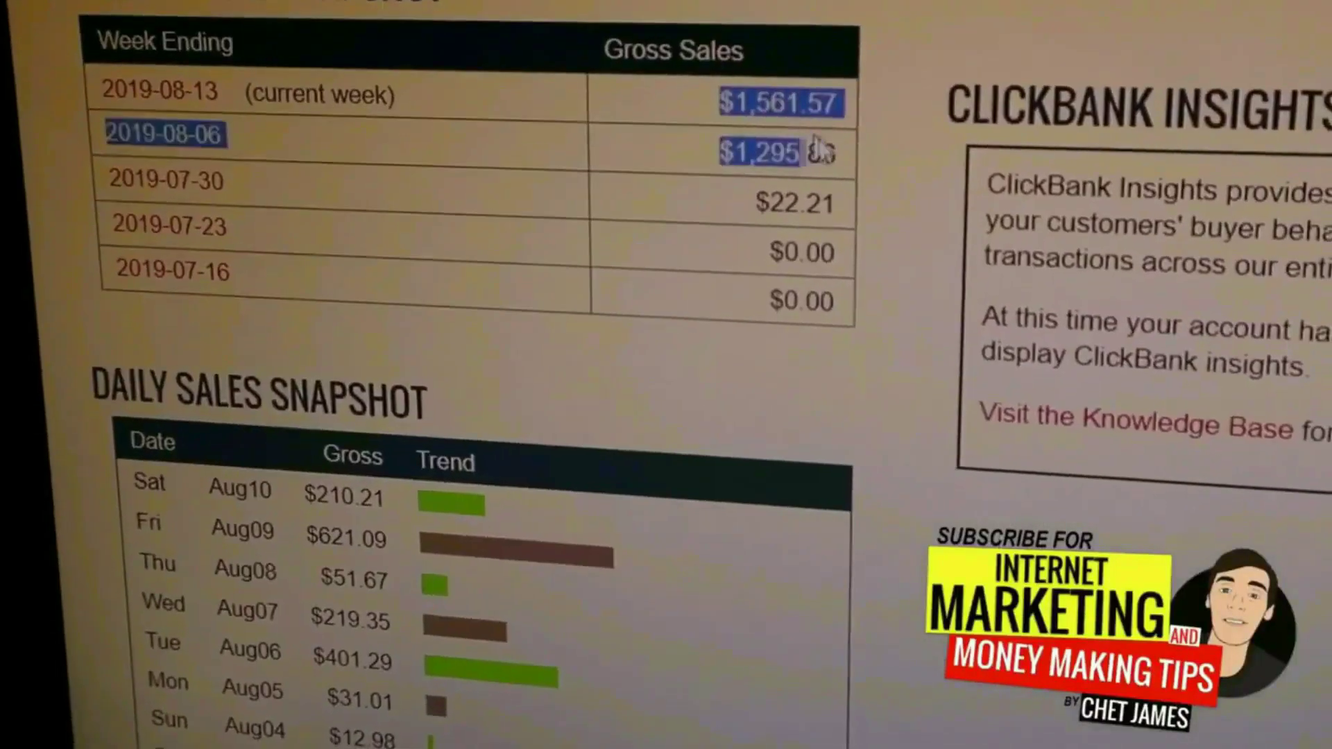
# - Select and then deselect the word 'compilation' in the allintitle search query
pyautogui.click(817, 147)
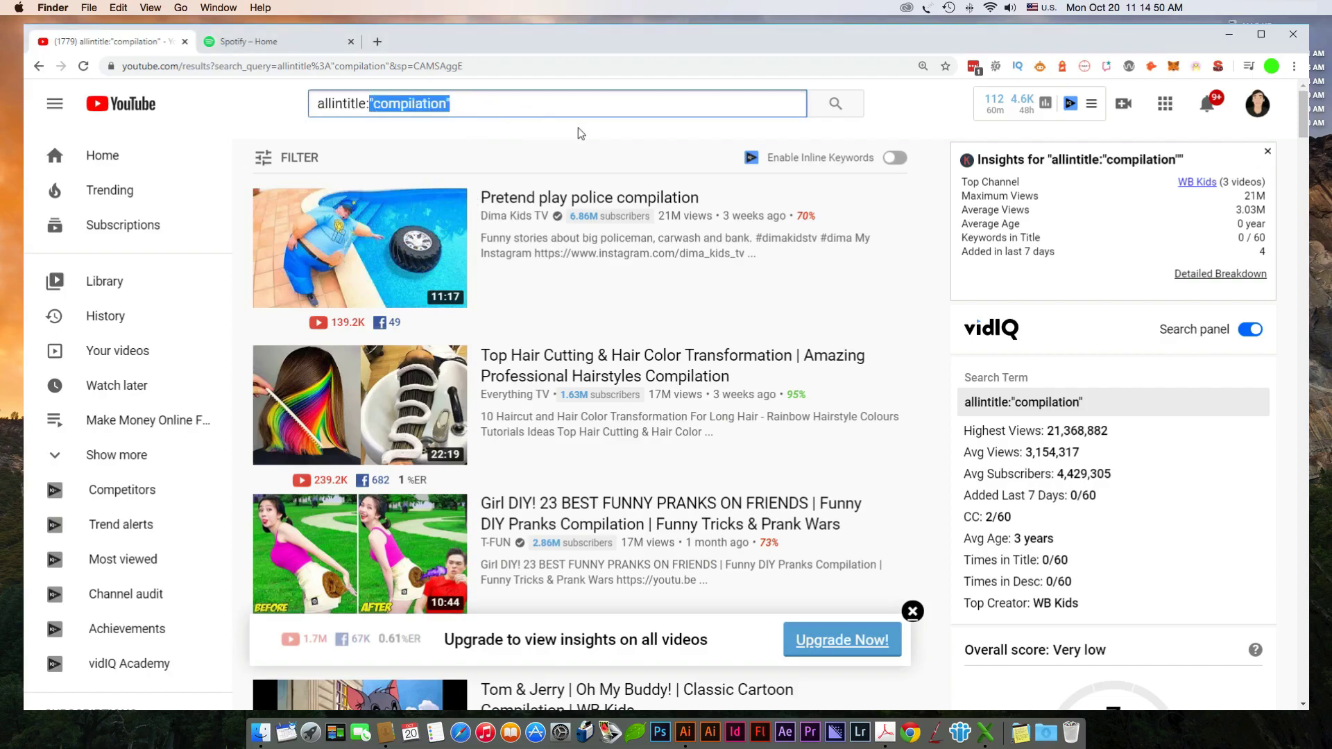
pyautogui.click(517, 103)
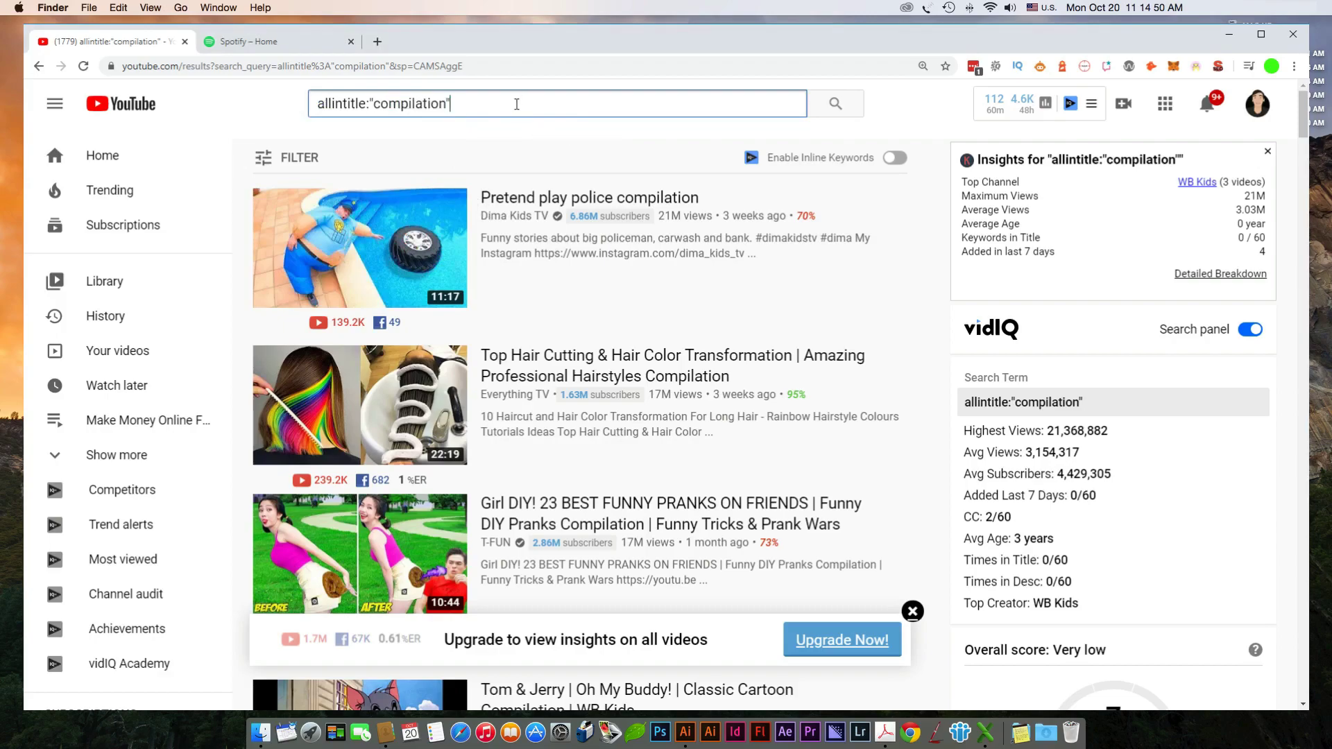
pyautogui.press('super+a')
pyautogui.click(542, 126)
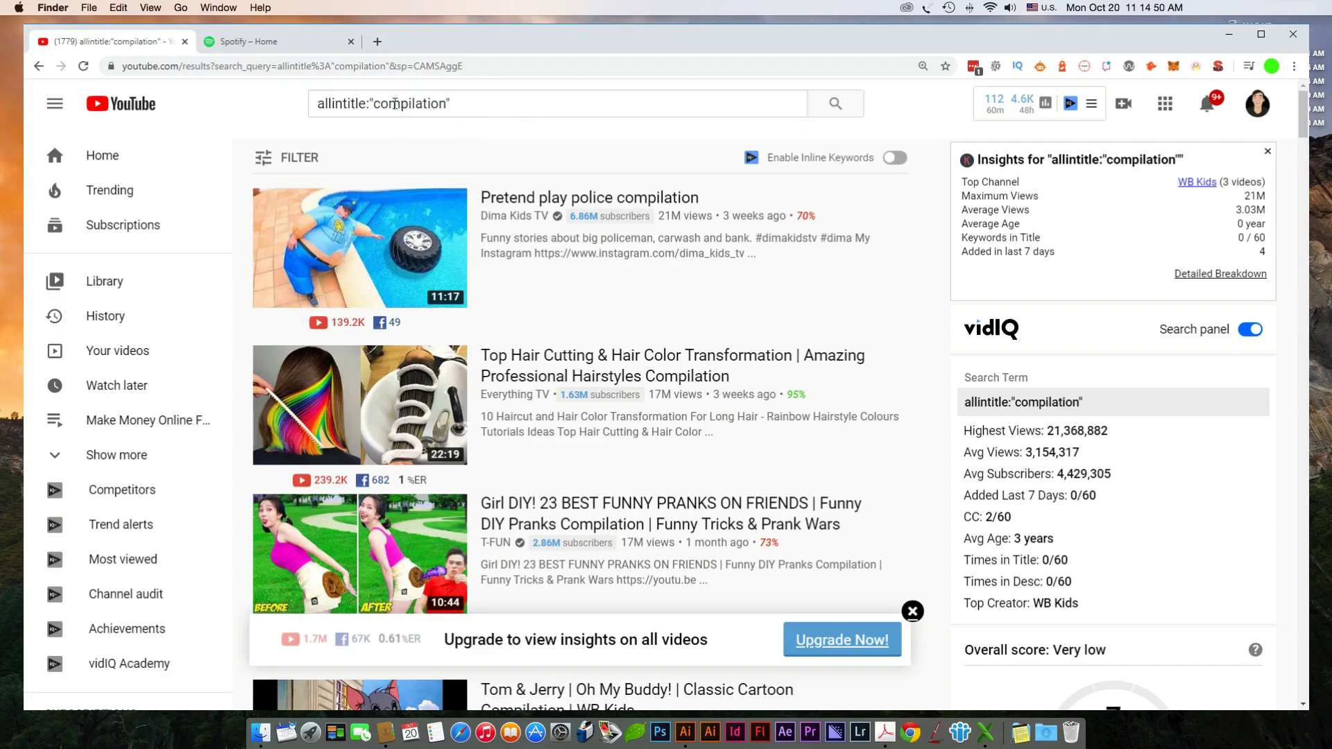
pyautogui.moveTo(445, 104); pyautogui.dragTo(373, 104)
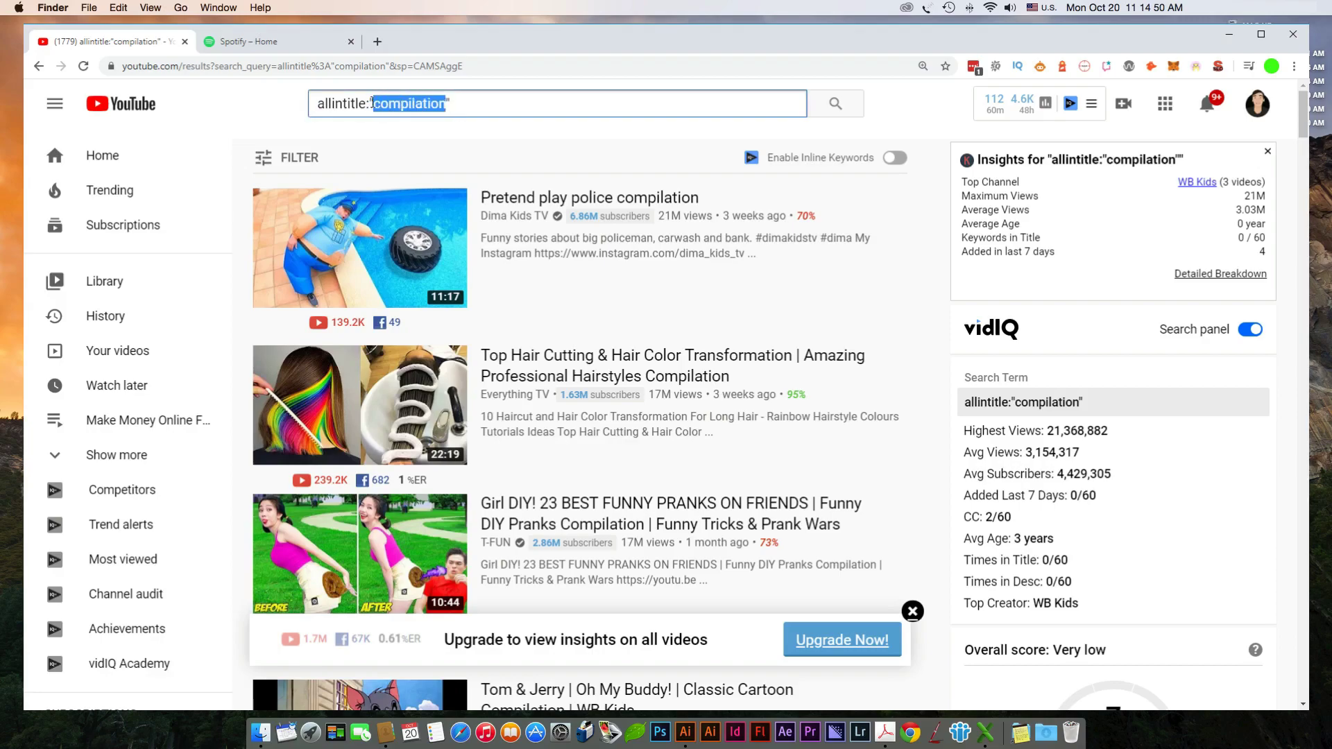
pyautogui.click(471, 109)
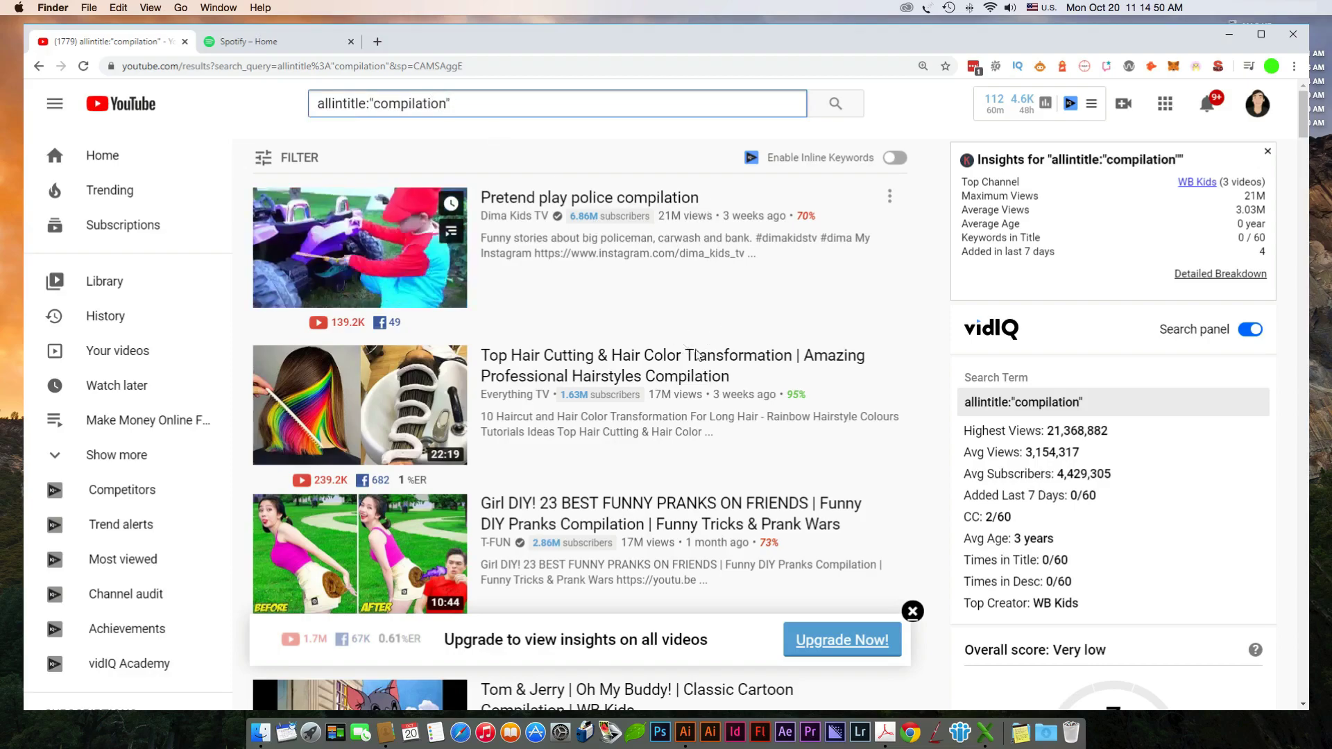
# - Scroll through the allintitle:"compilation" search results to review the videos
pyautogui.scroll(-1, 694, 469)
pyautogui.scroll(-4, 694, 468)
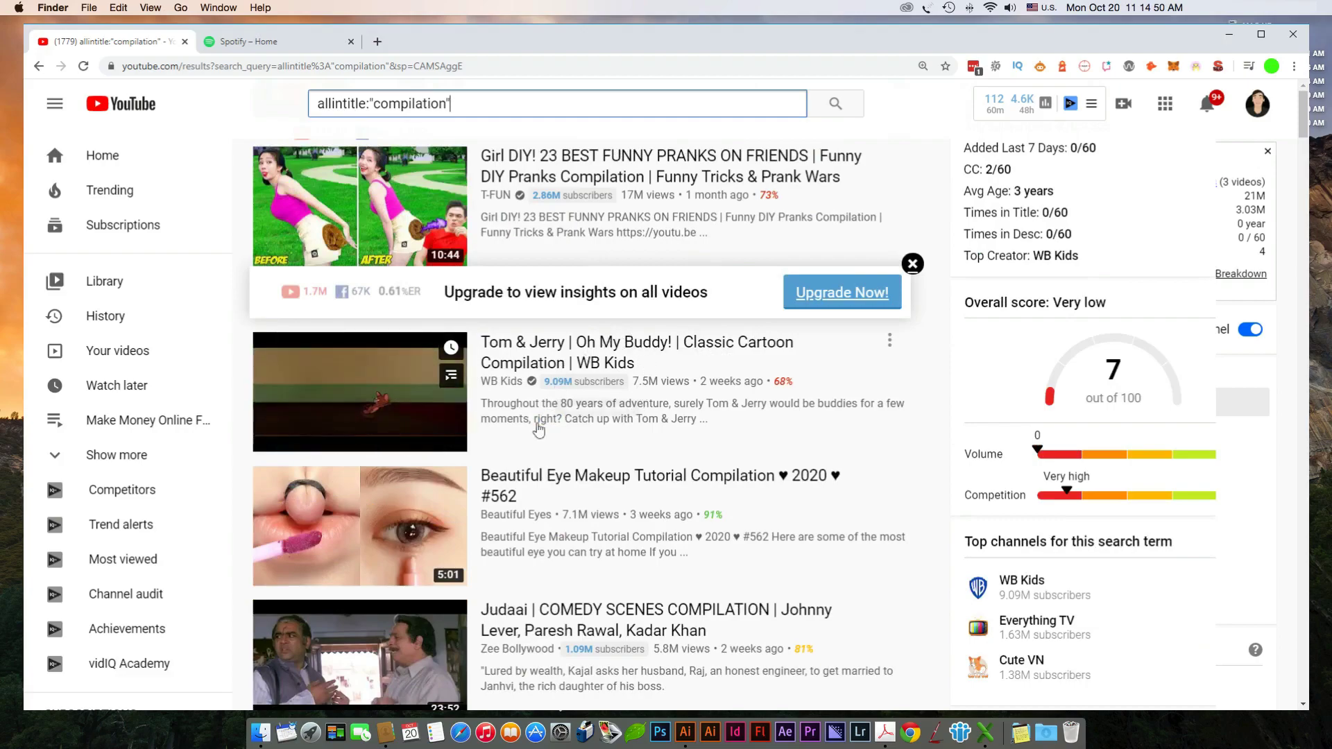
pyautogui.scroll(5, 531, 444)
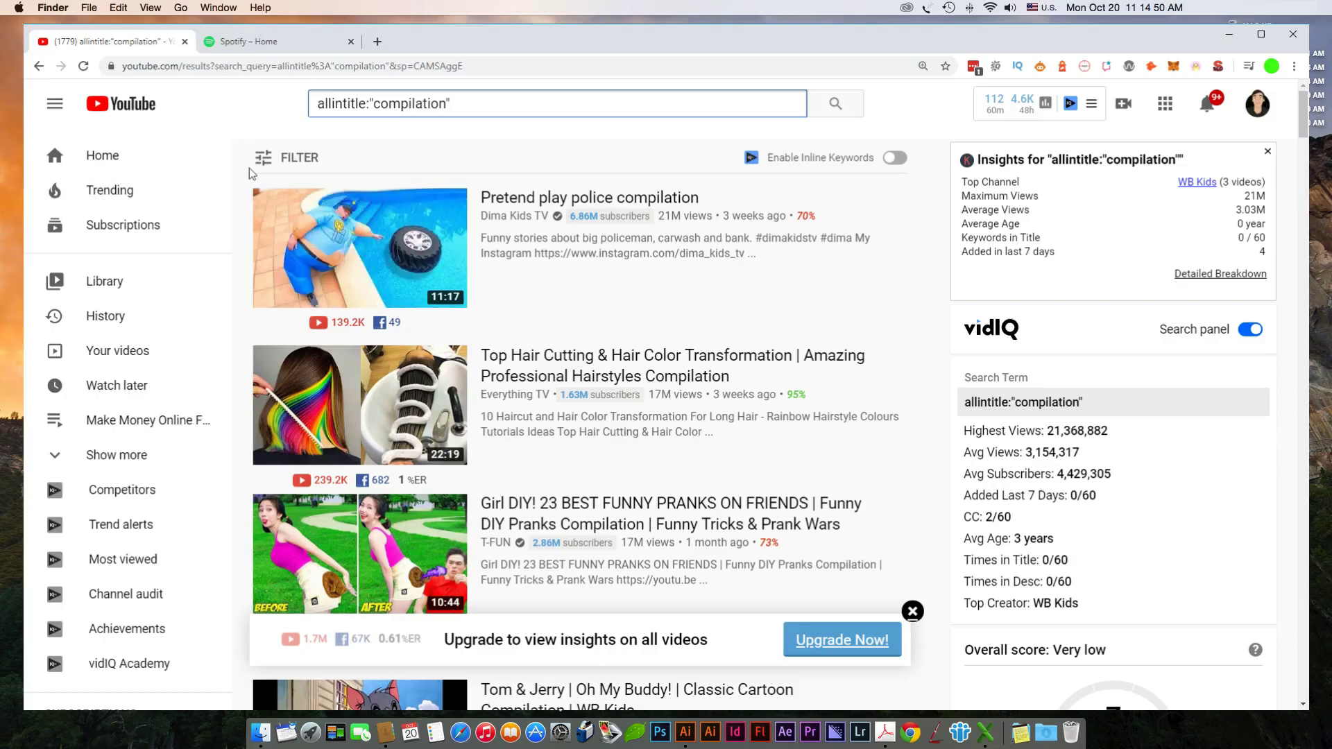
pyautogui.scroll(-3, 250, 174)
pyautogui.scroll(3, 250, 173)
pyautogui.scroll(-6, 222, 181)
pyautogui.scroll(-2, 229, 217)
pyautogui.scroll(-6, 416, 312)
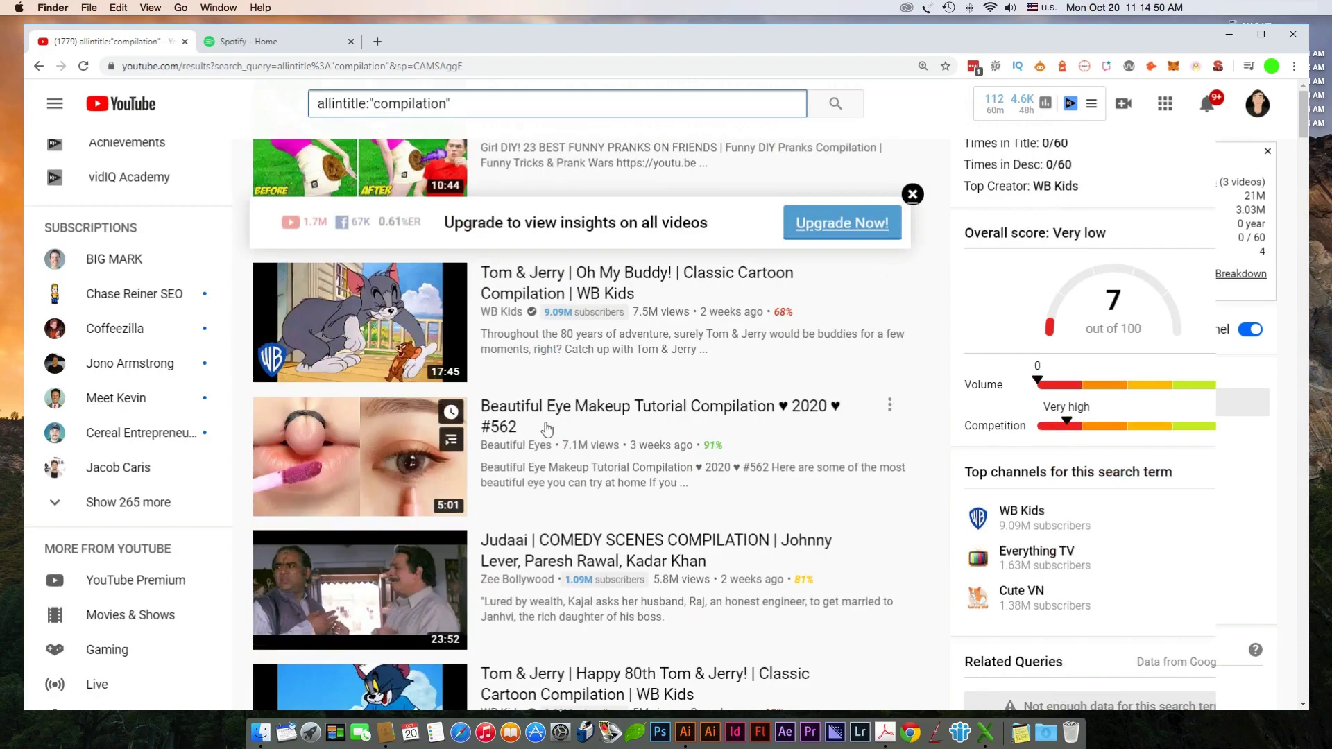
pyautogui.scroll(-4, 505, 421)
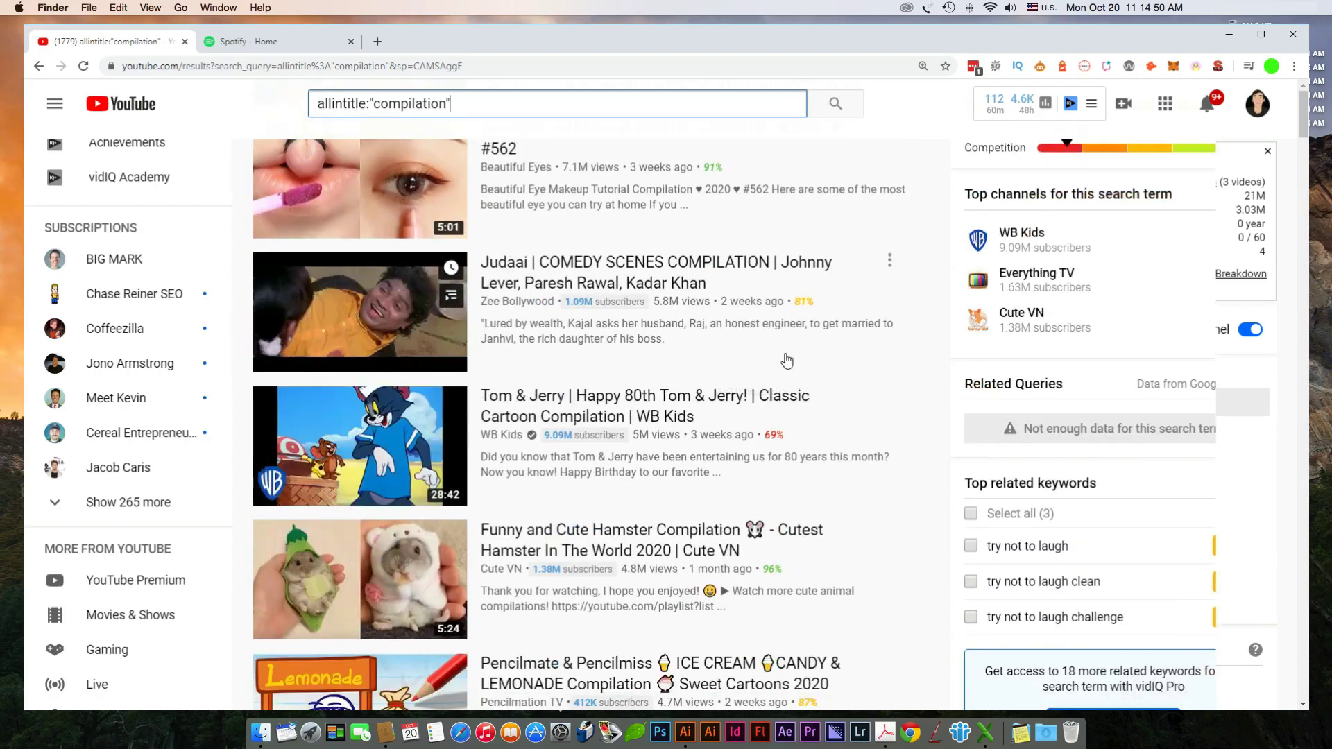
pyautogui.scroll(-2, 785, 352)
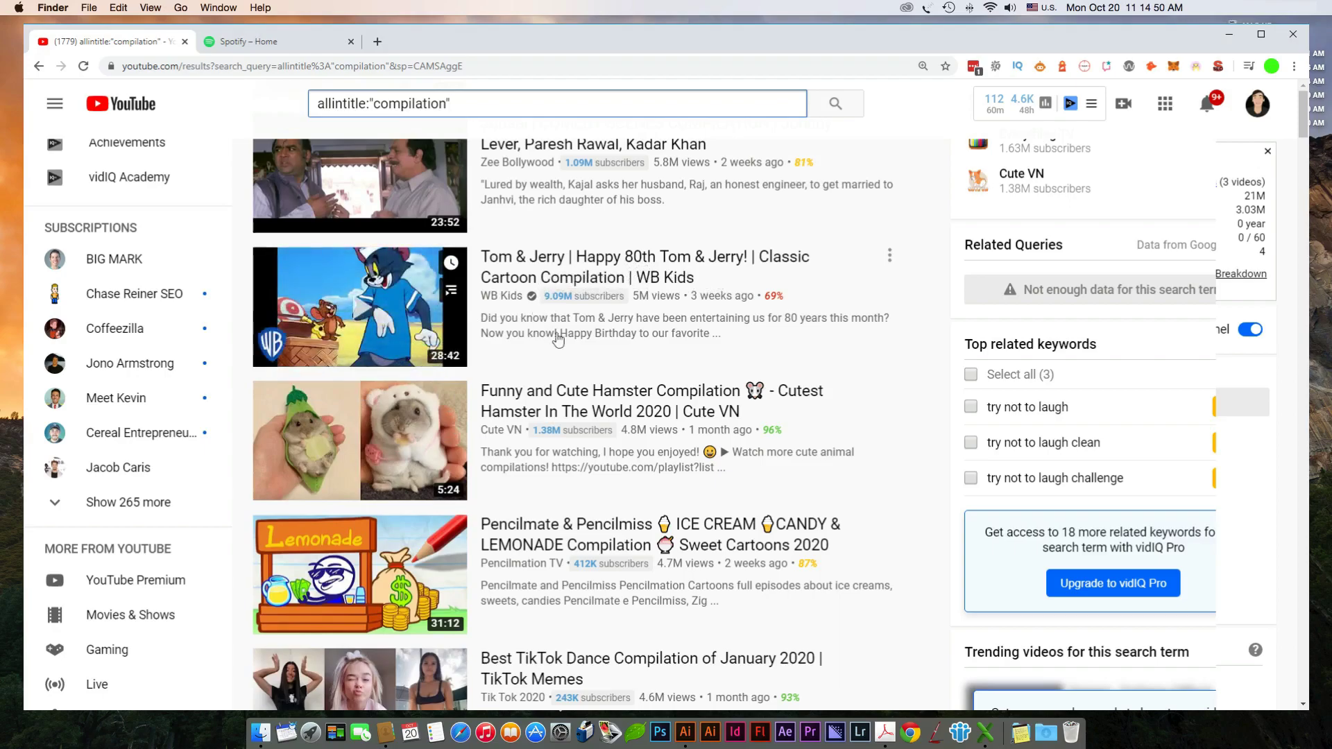
pyautogui.scroll(-4, 569, 345)
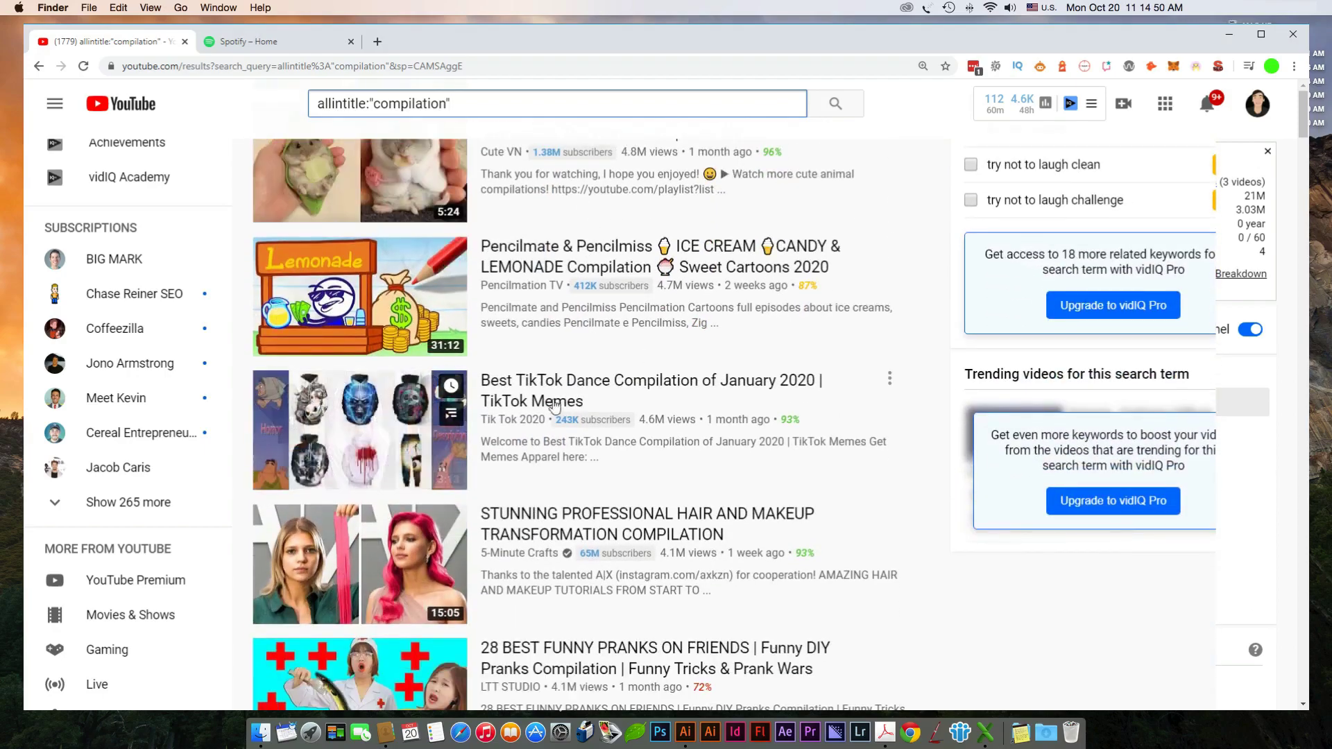
pyautogui.scroll(-4, 633, 389)
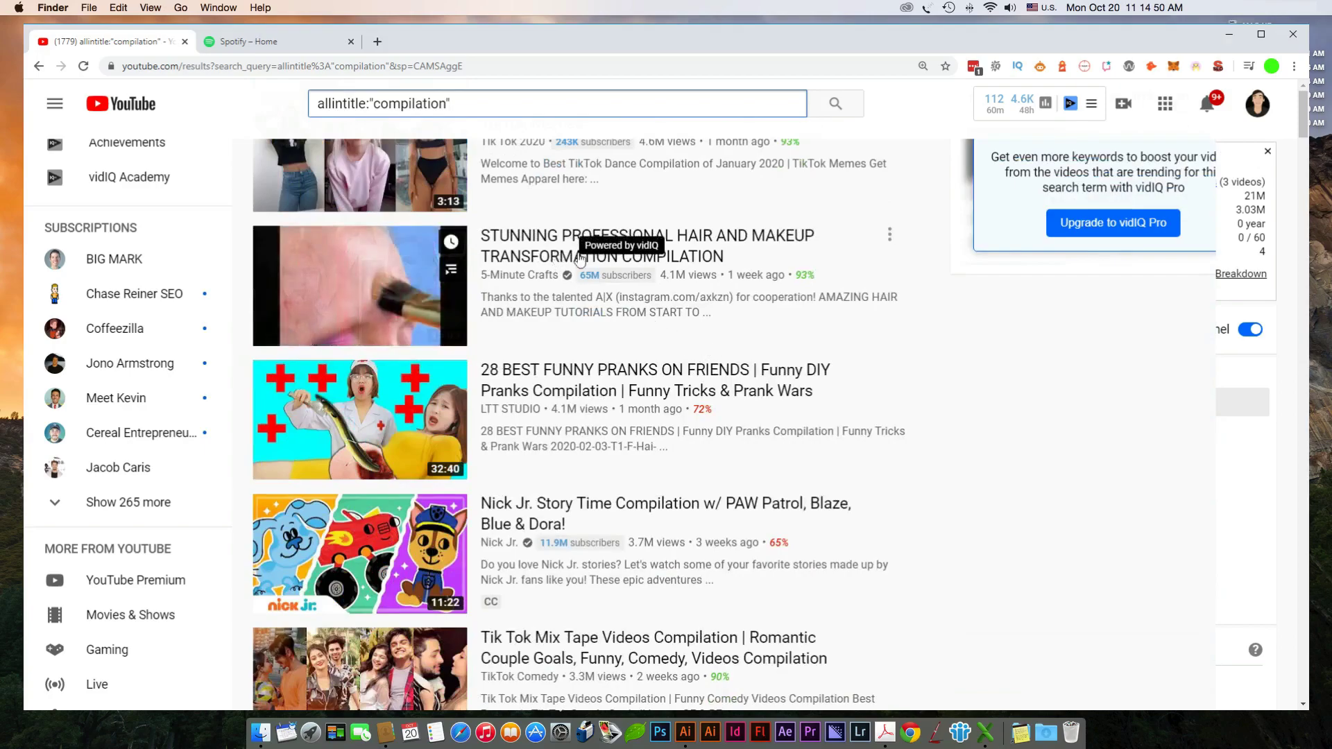
pyautogui.scroll(-5, 698, 295)
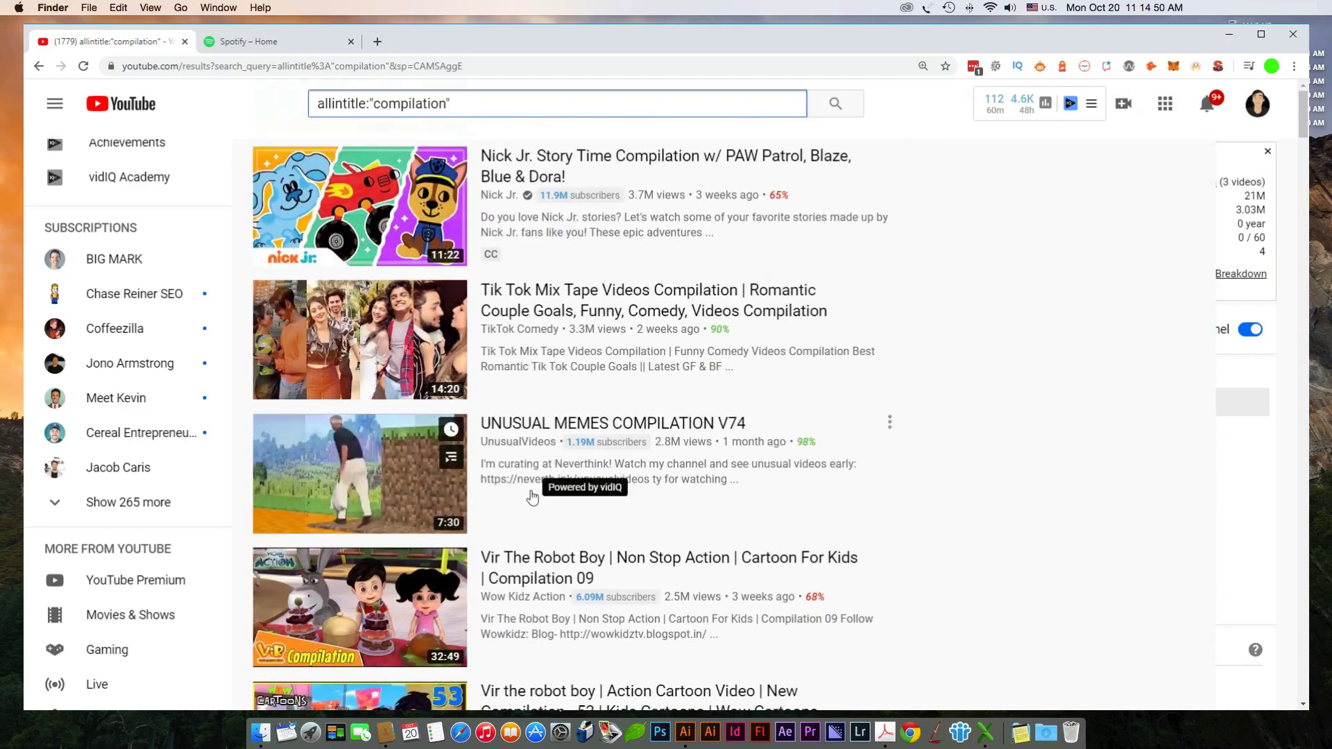
pyautogui.scroll(-8, 329, 525)
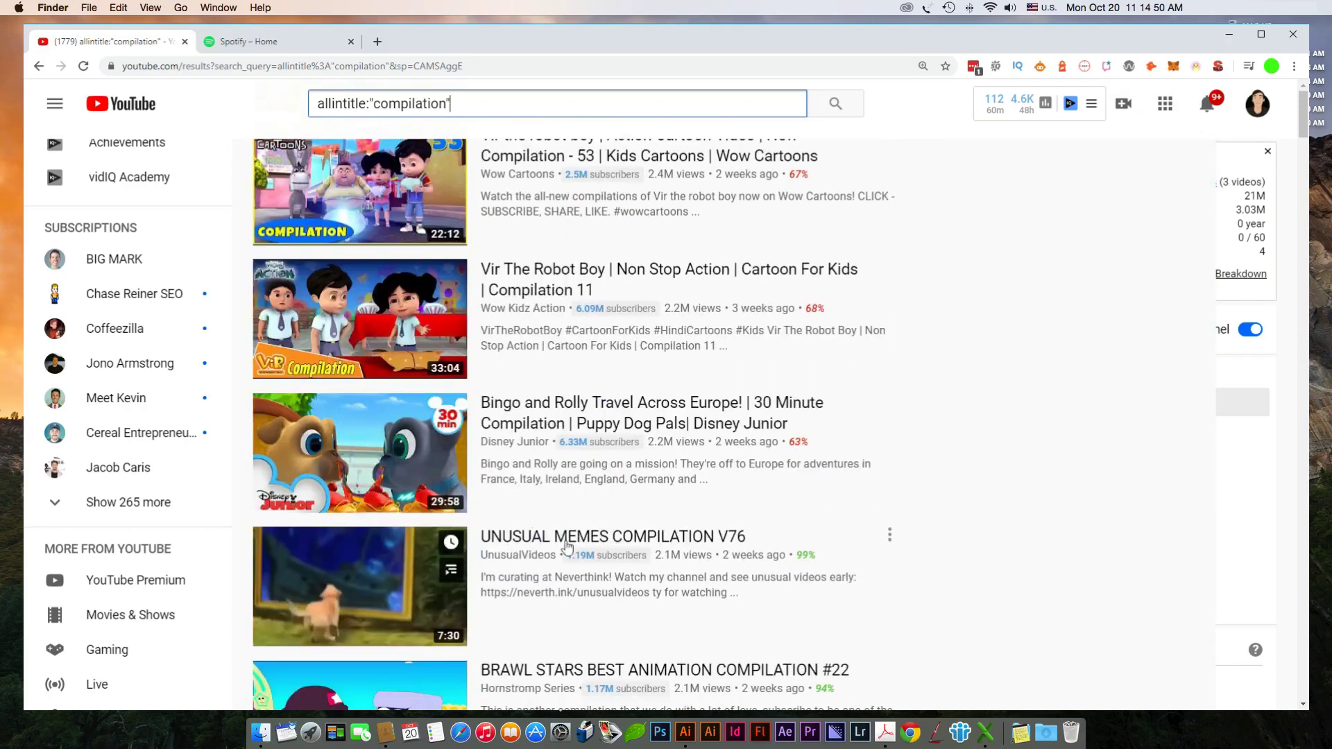
pyautogui.scroll(-2, 611, 524)
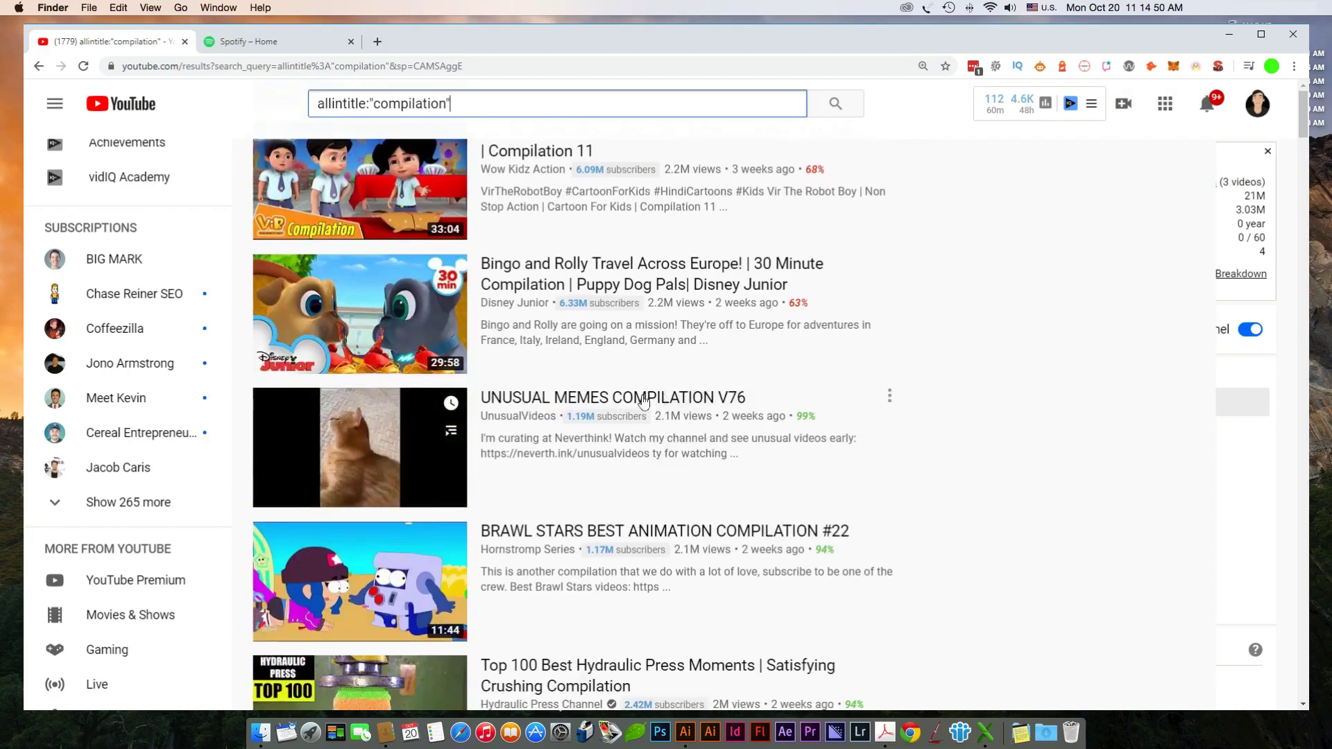
pyautogui.scroll(8, 572, 388)
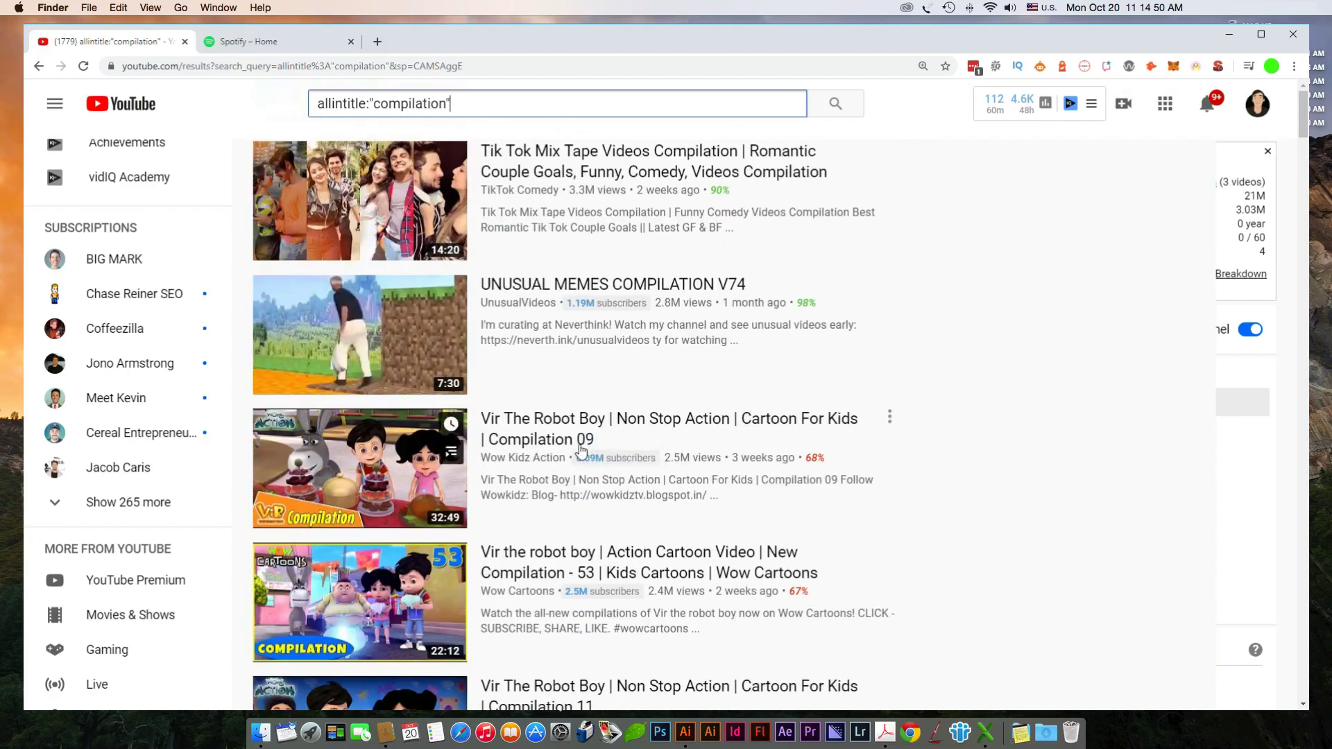
pyautogui.scroll(2, 600, 391)
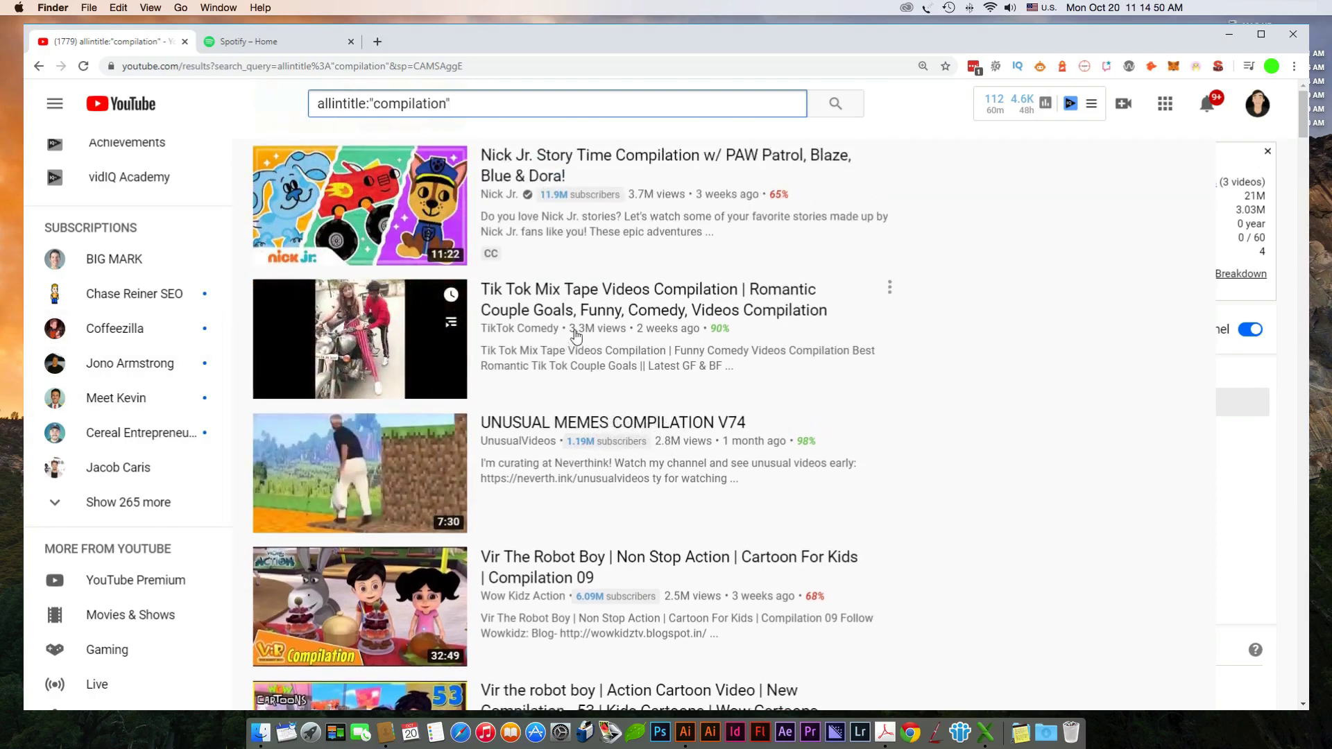
pyautogui.scroll(-3, 575, 336)
pyautogui.scroll(-3, 575, 313)
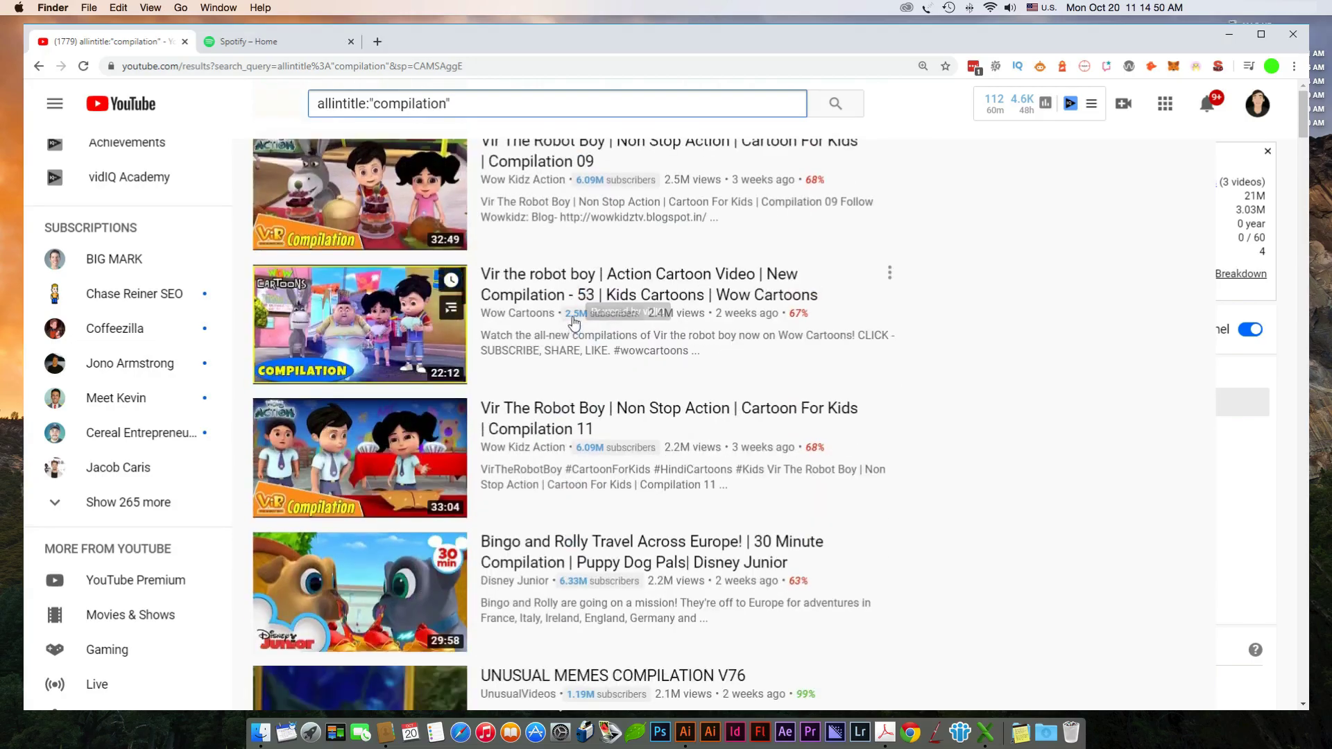
pyautogui.scroll(4, 576, 312)
pyautogui.scroll(-10, 573, 320)
pyautogui.scroll(15, 573, 320)
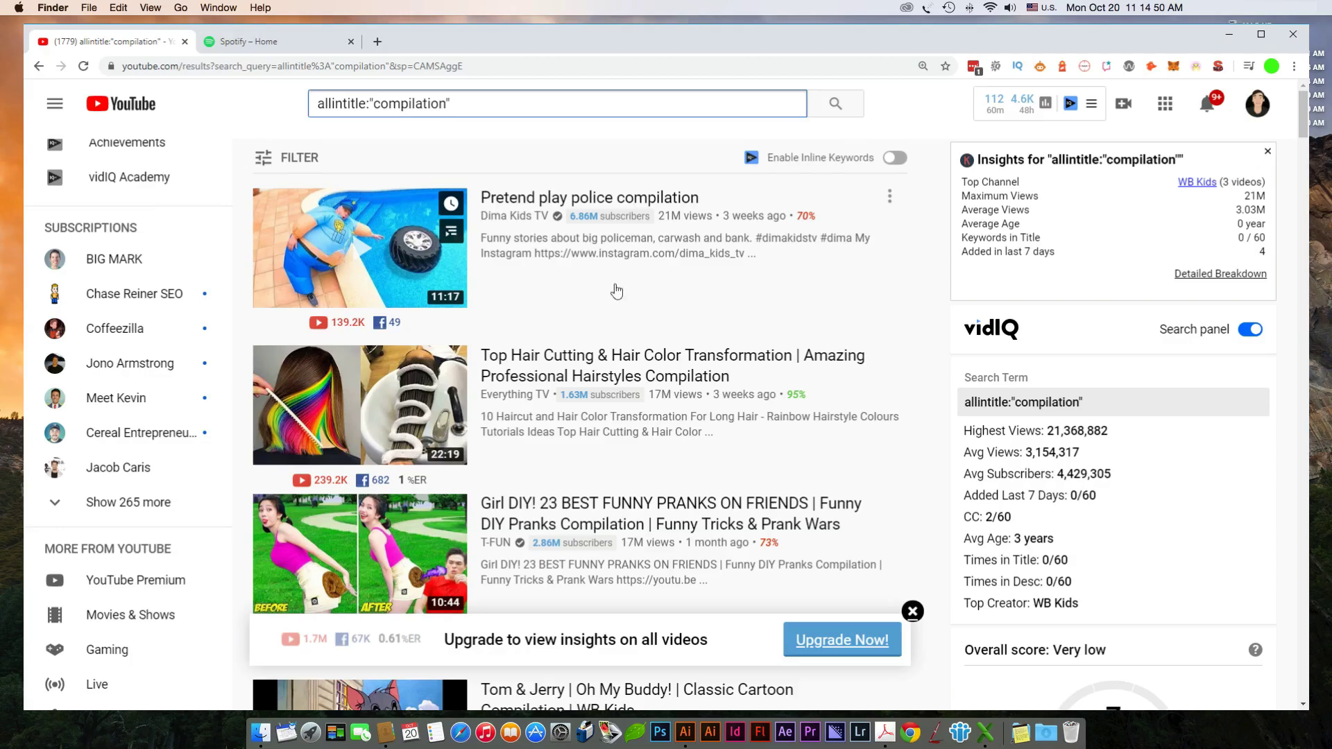
pyautogui.scroll(-10, 618, 307)
pyautogui.scroll(10, 600, 351)
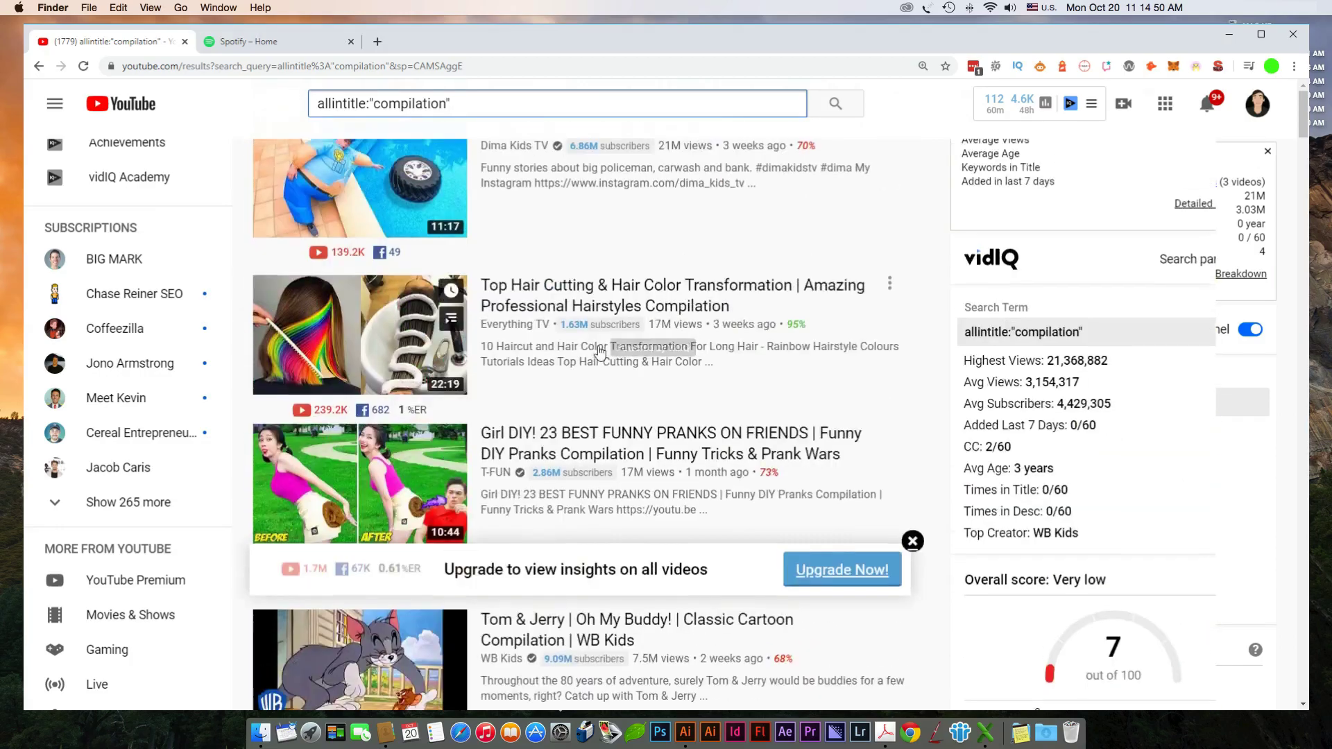
pyautogui.scroll(2, 600, 351)
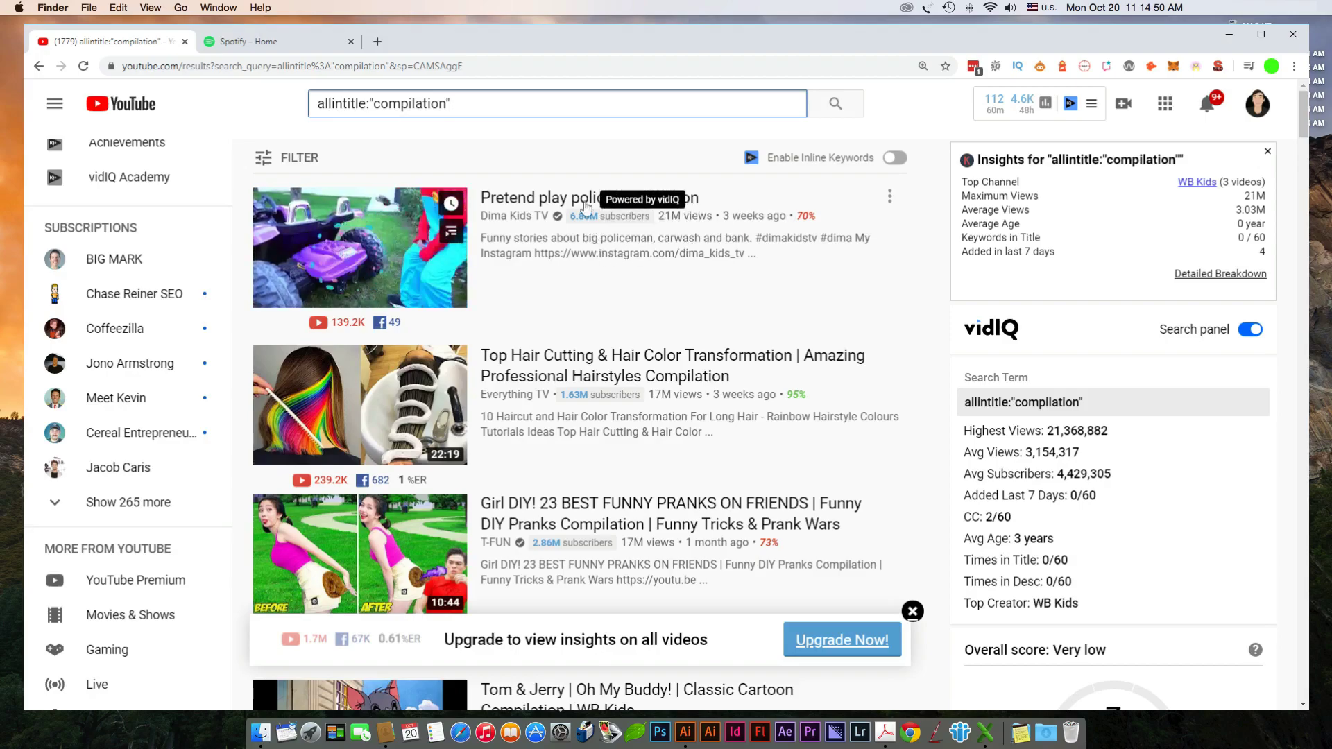
# - Open a search result in a background tab, close it again, and keep browsing the results
pyautogui.keyDown('super'); pyautogui.click(514, 199); pyautogui.keyUp('super')
pyautogui.click(351, 42)
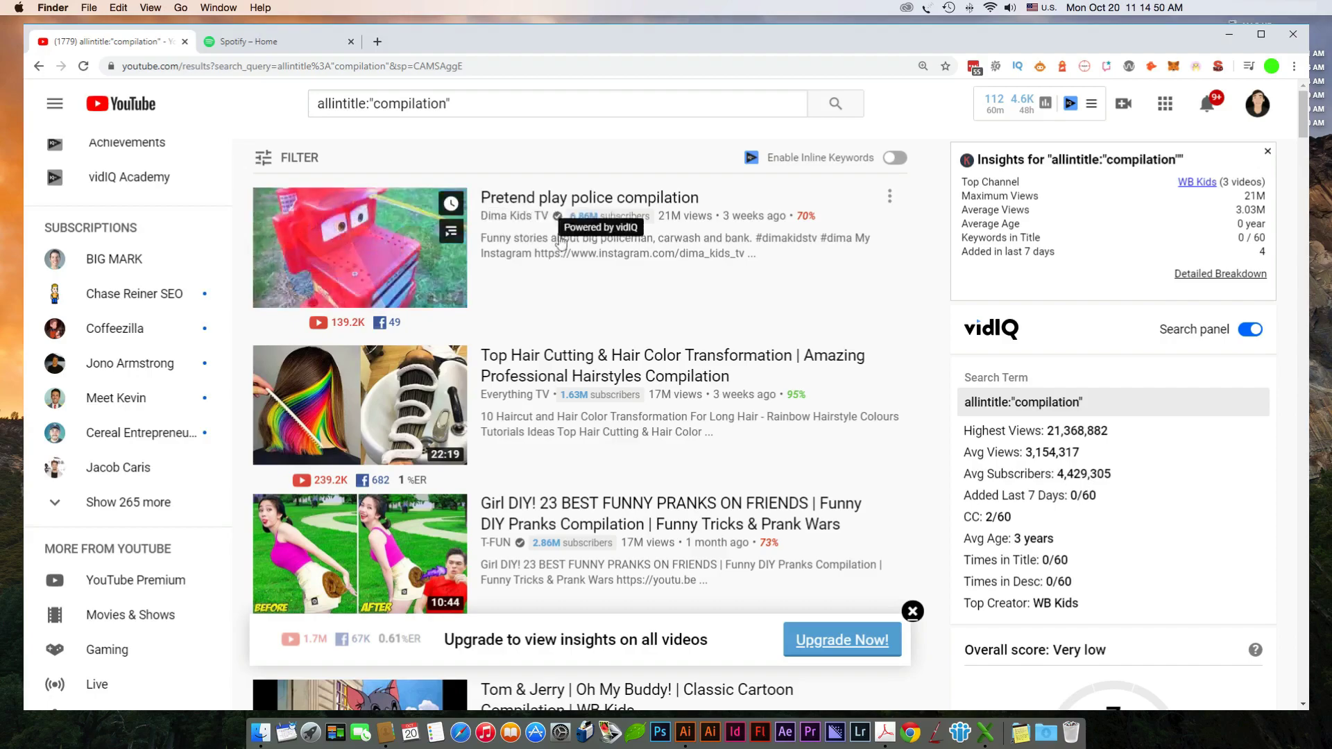
pyautogui.scroll(-2, 592, 291)
pyautogui.scroll(-4, 591, 292)
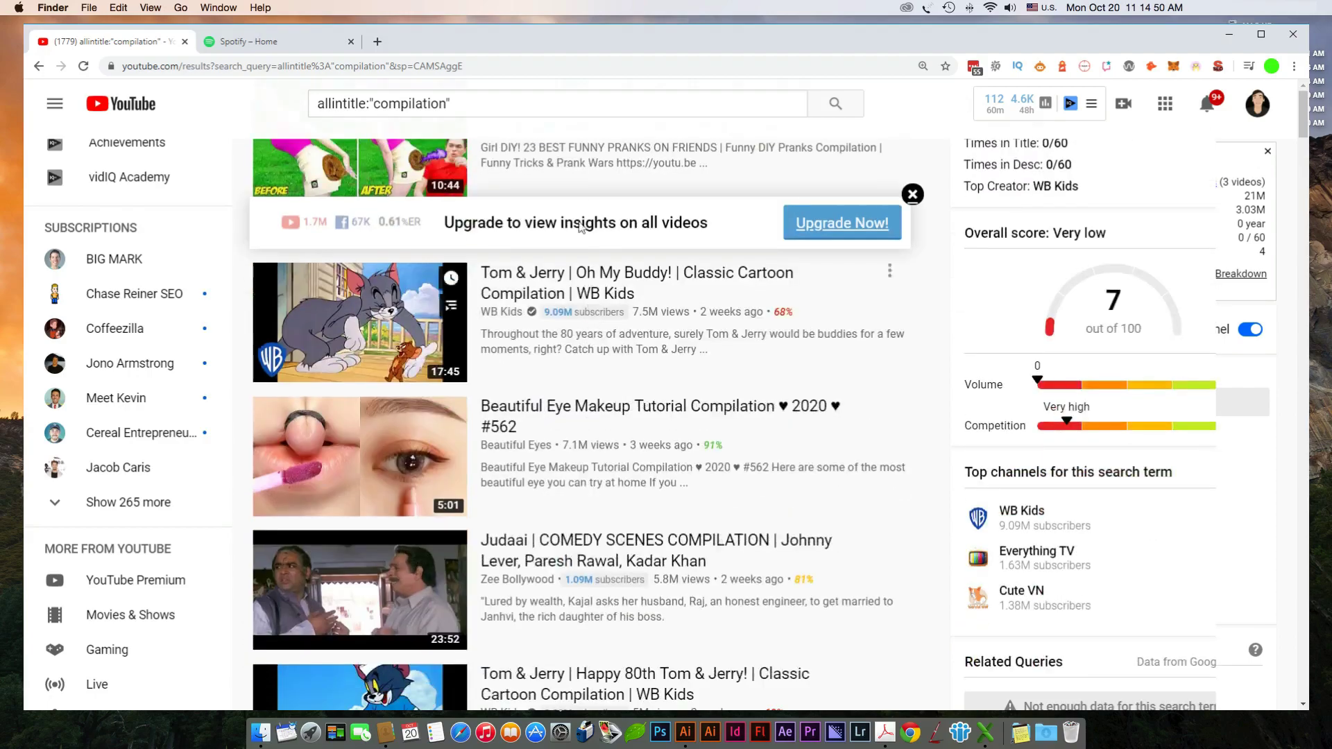
pyautogui.scroll(1, 697, 344)
pyautogui.scroll(-1, 697, 345)
pyautogui.scroll(-3, 697, 345)
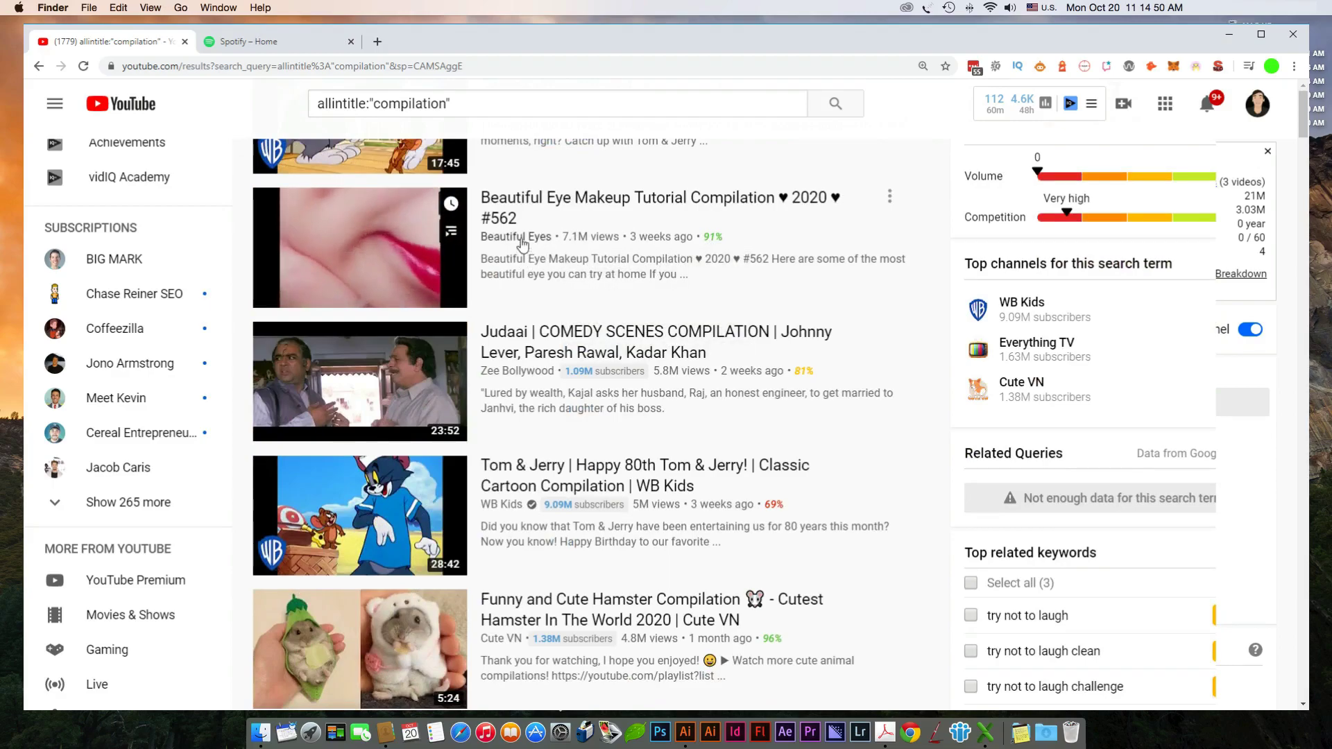
# - Open the Beautiful Eyes channel in a new tab and browse its uploaded videos
pyautogui.keyDown('super'); pyautogui.click(548, 255); pyautogui.keyUp('super')
pyautogui.hotkey('ctrl', 'Tab')
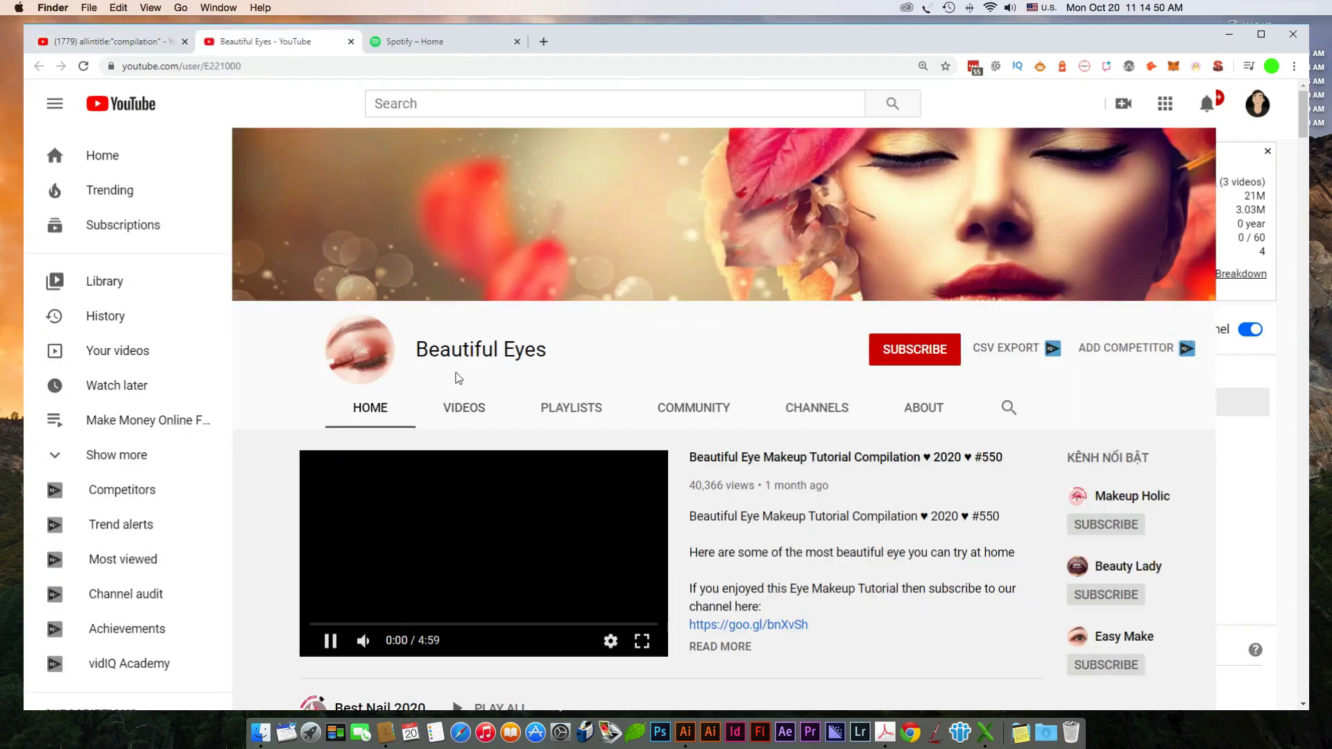
pyautogui.click(446, 395)
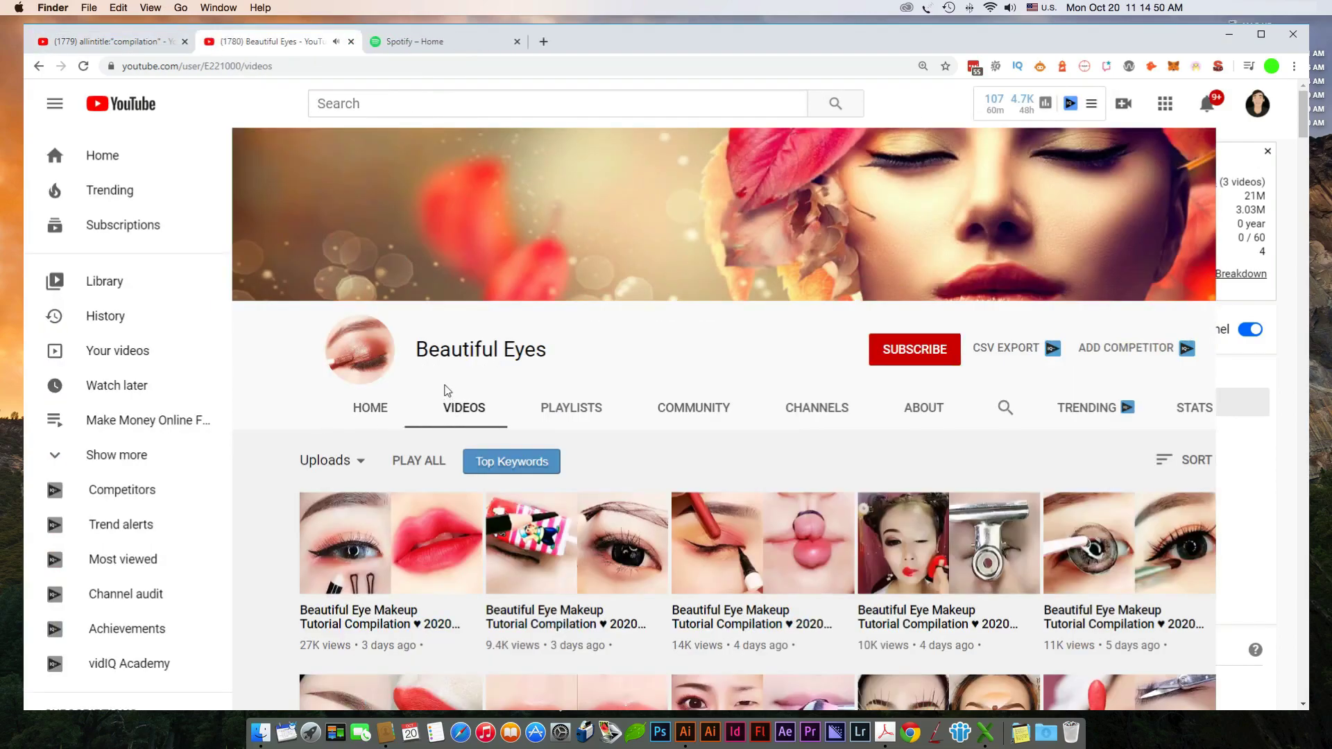
pyautogui.scroll(-4, 808, 401)
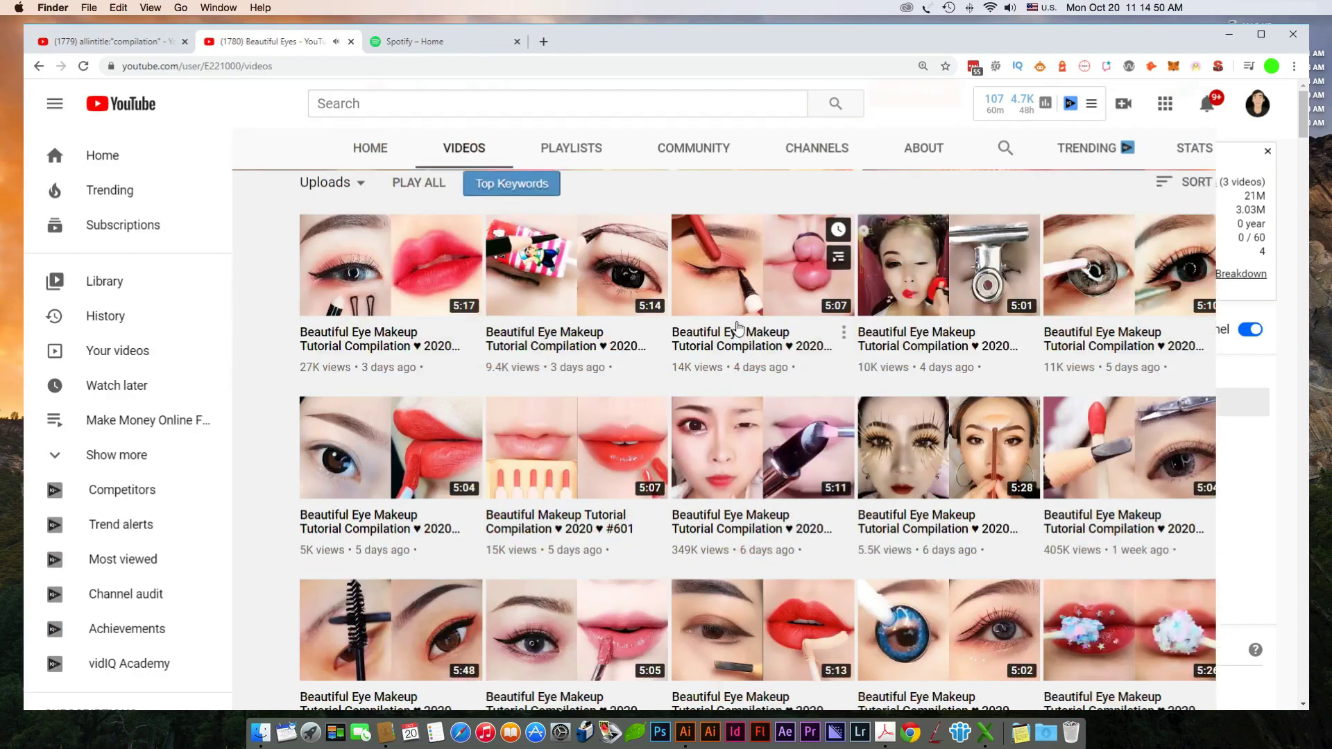
pyautogui.scroll(3, 499, 336)
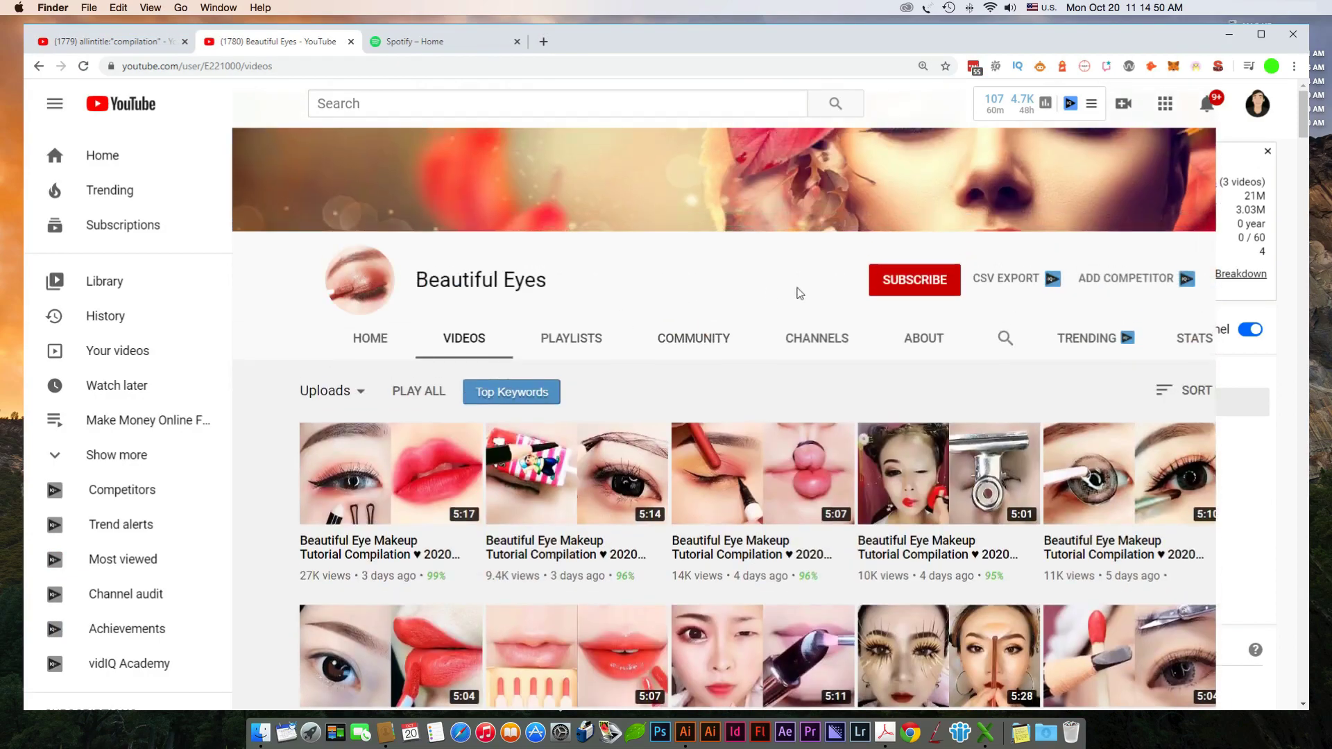
pyautogui.scroll(-4, 707, 408)
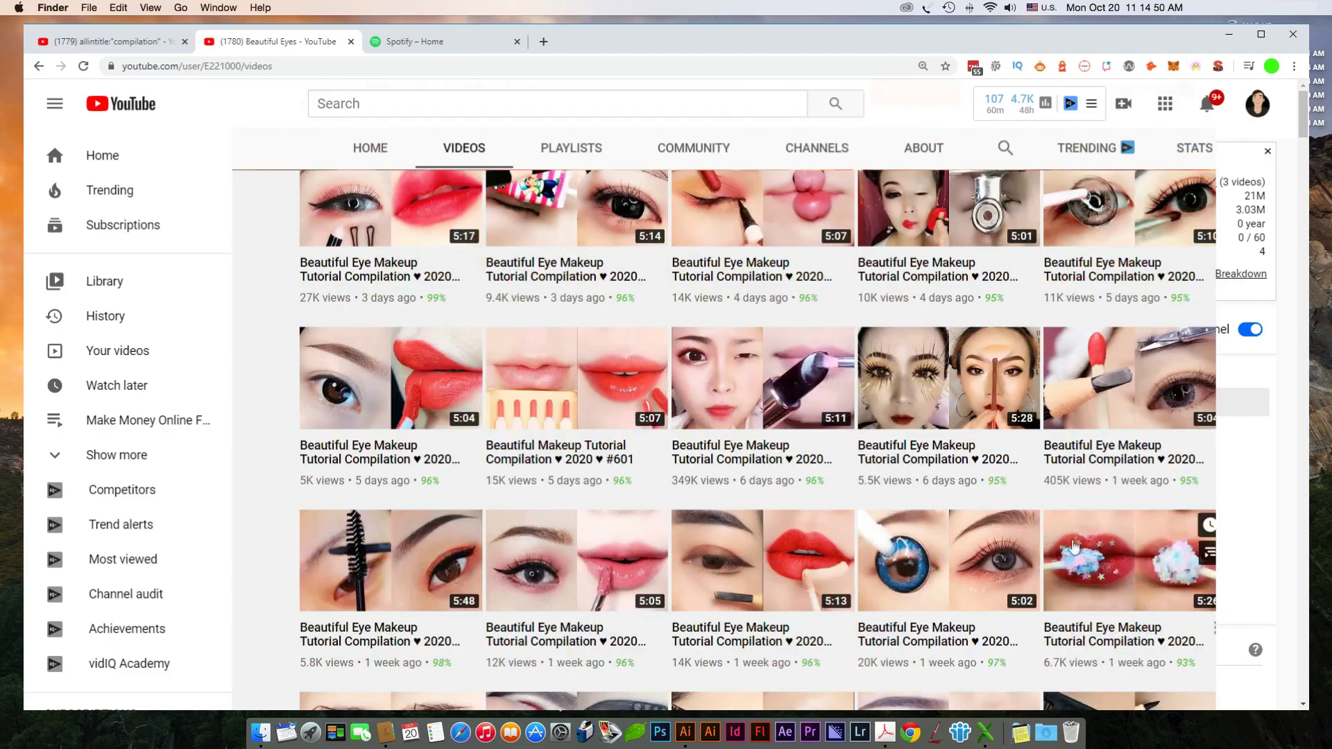
pyautogui.scroll(-4, 655, 466)
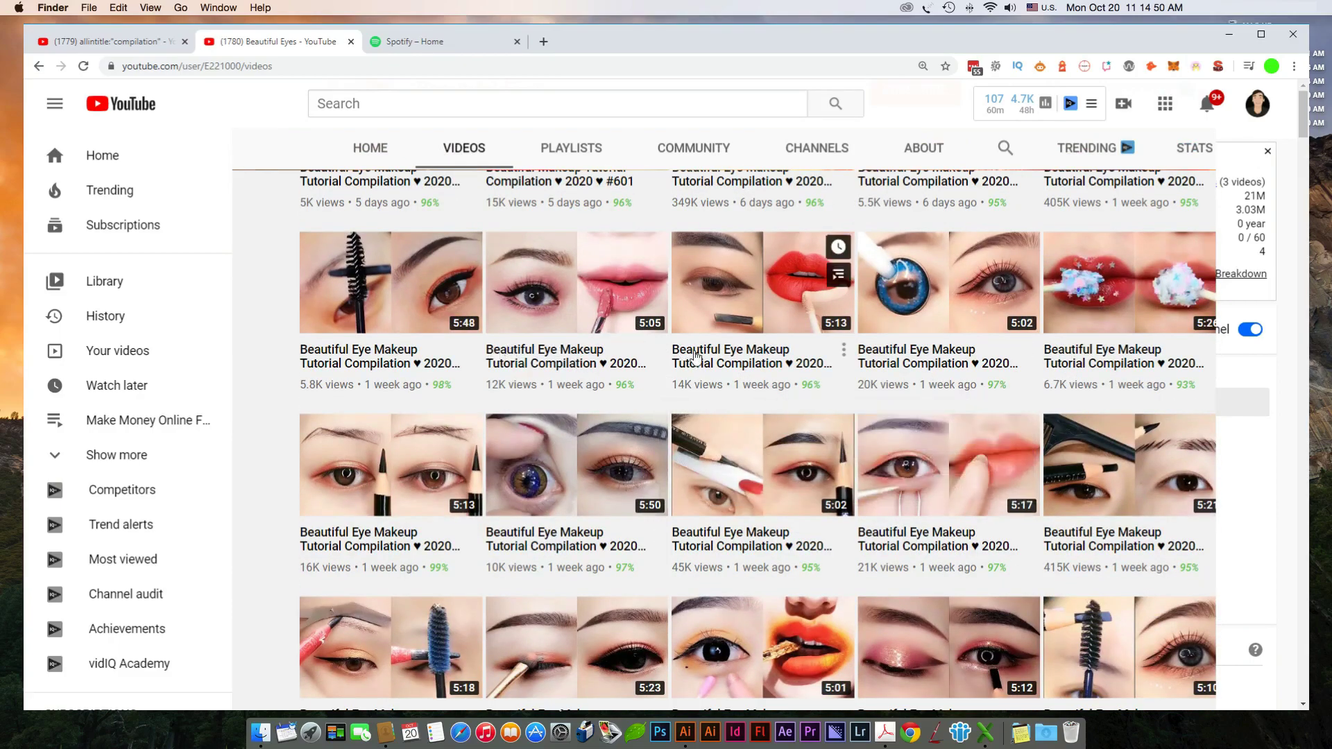
# - Glance back at the compilation results, then return to the Beautiful Eyes videos
pyautogui.click(111, 41)
pyautogui.moveTo(582, 220)
pyautogui.scroll(3, 510, 250)
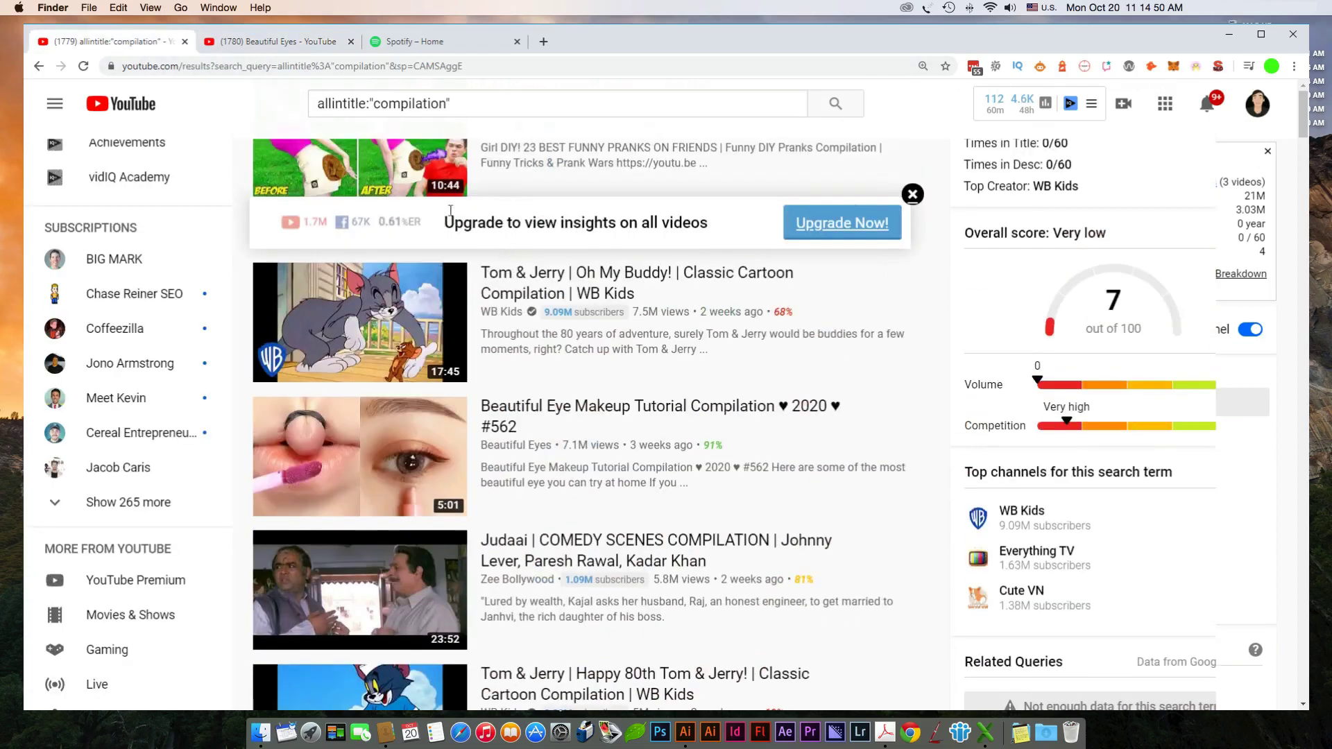
pyautogui.moveTo(498, 108); pyautogui.dragTo(554, 111)
pyautogui.moveTo(592, 446)
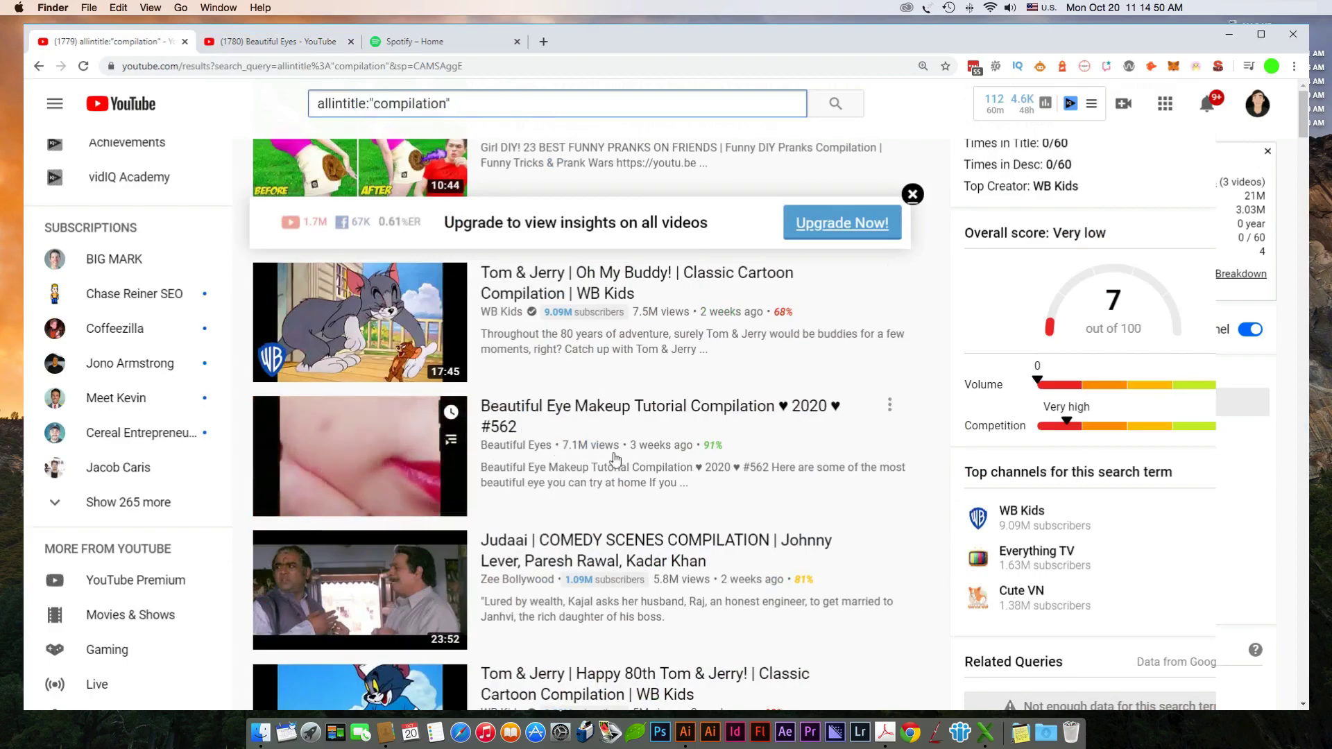
pyautogui.click(227, 53)
pyautogui.scroll(-2, 624, 347)
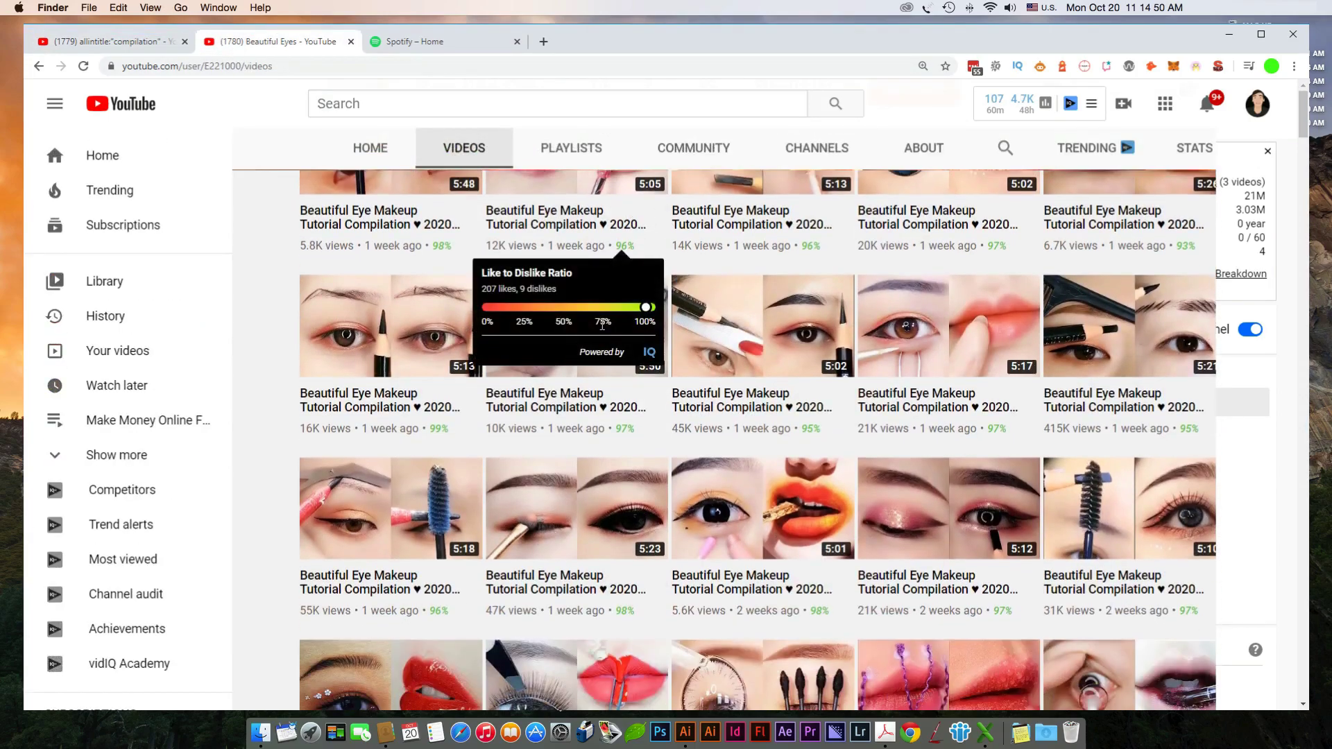
# - Switch to the first tab and scroll the allintitle:"compilation" results, vidIQ score 7/100
pyautogui.click(132, 42)
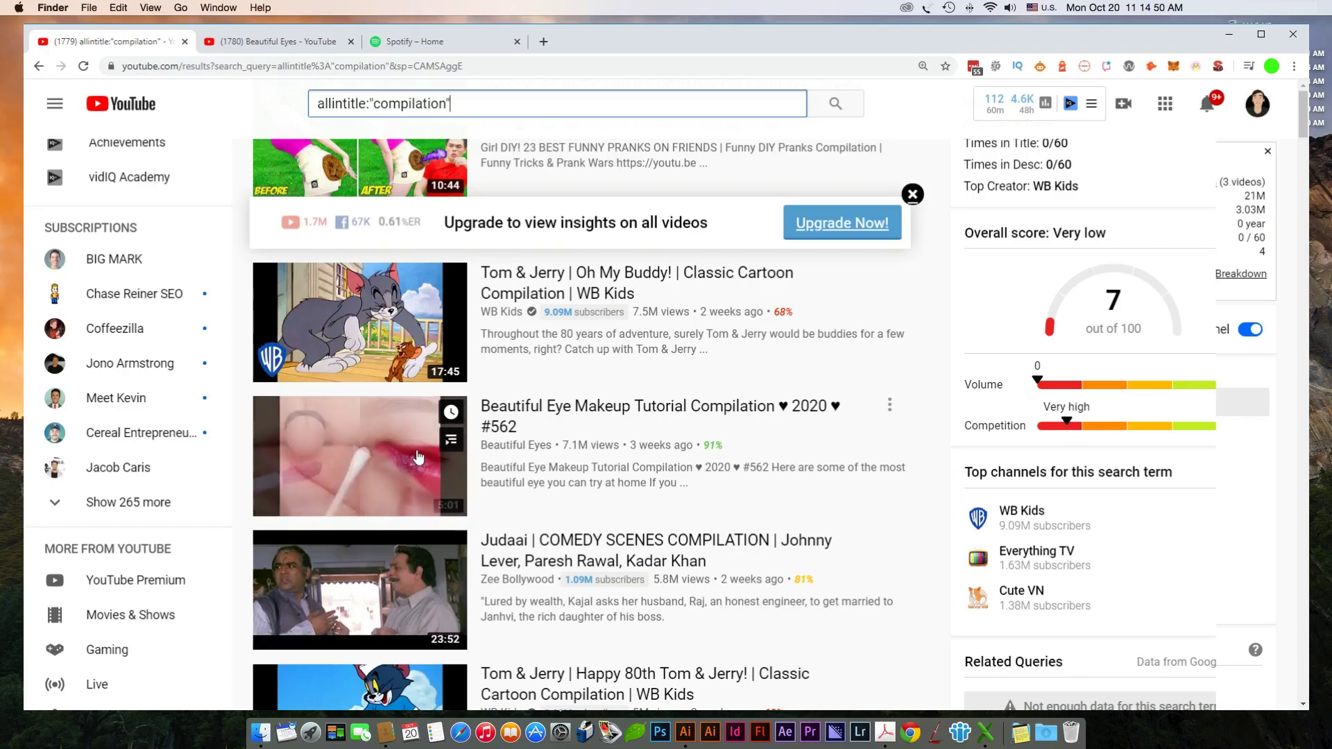
pyautogui.scroll(-6, 426, 410)
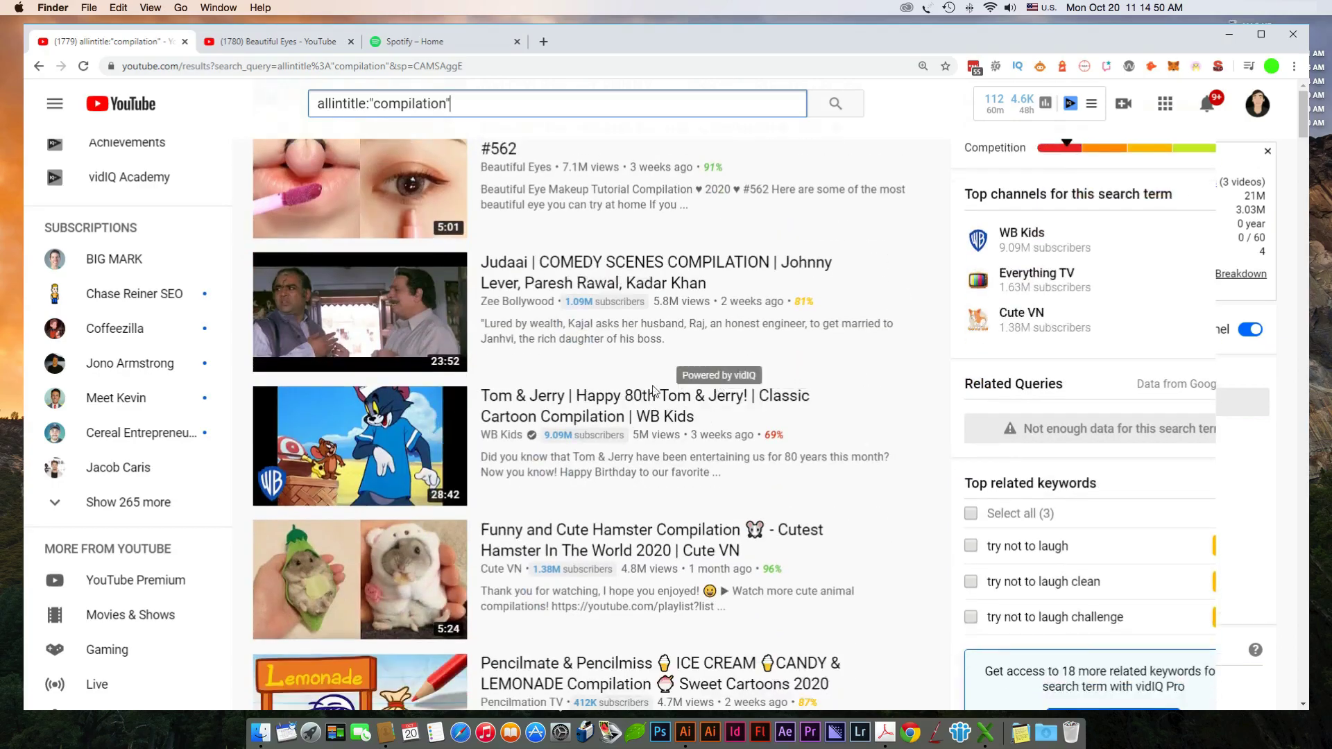
pyautogui.scroll(-2, 610, 430)
pyautogui.scroll(8, 586, 435)
pyautogui.scroll(-2, 586, 435)
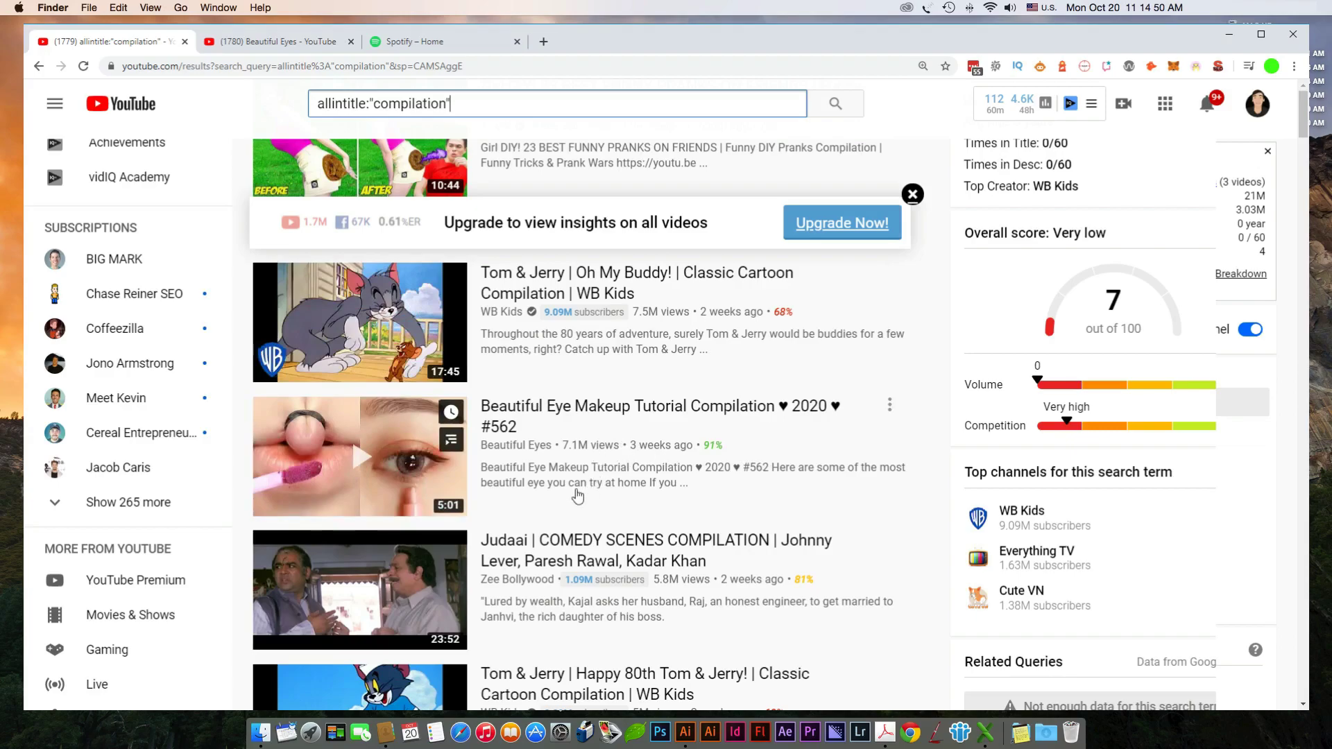
pyautogui.scroll(-5, 570, 482)
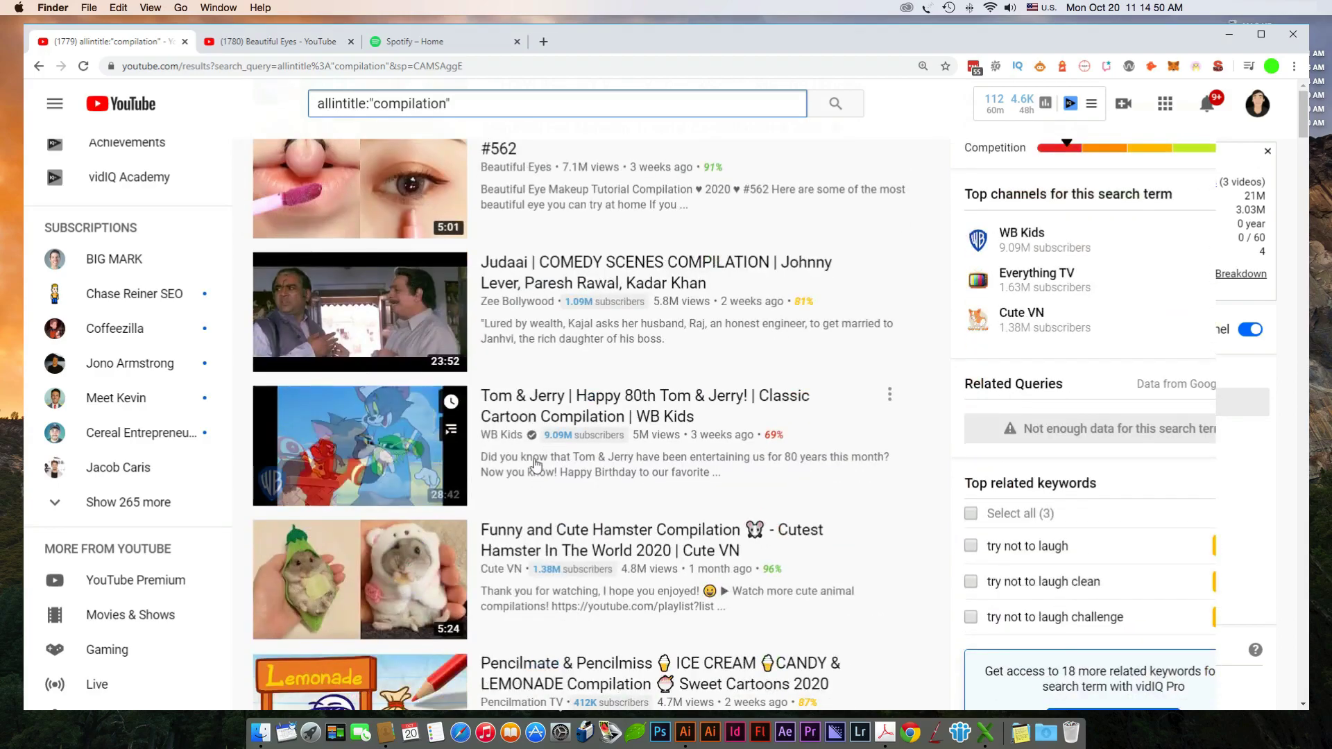
pyautogui.scroll(-4, 528, 452)
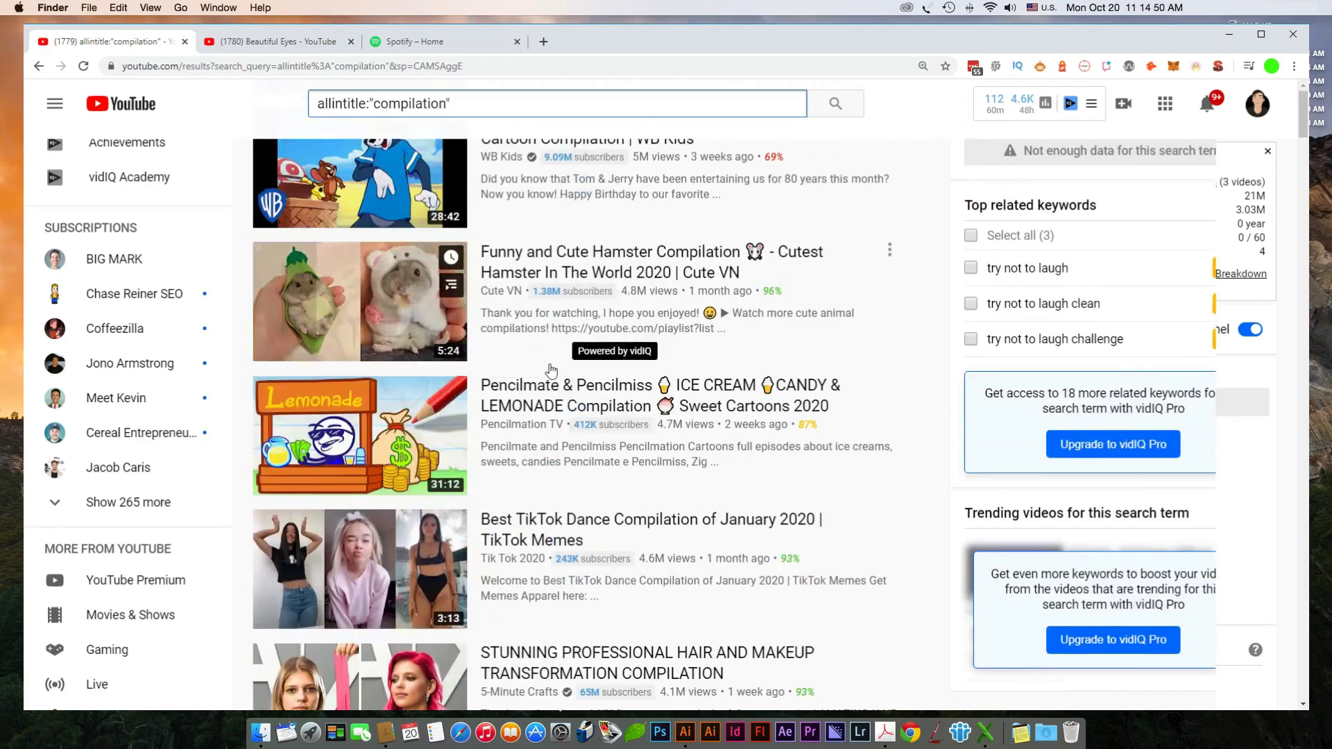
pyautogui.scroll(-1, 642, 423)
pyautogui.scroll(-1, 642, 423)
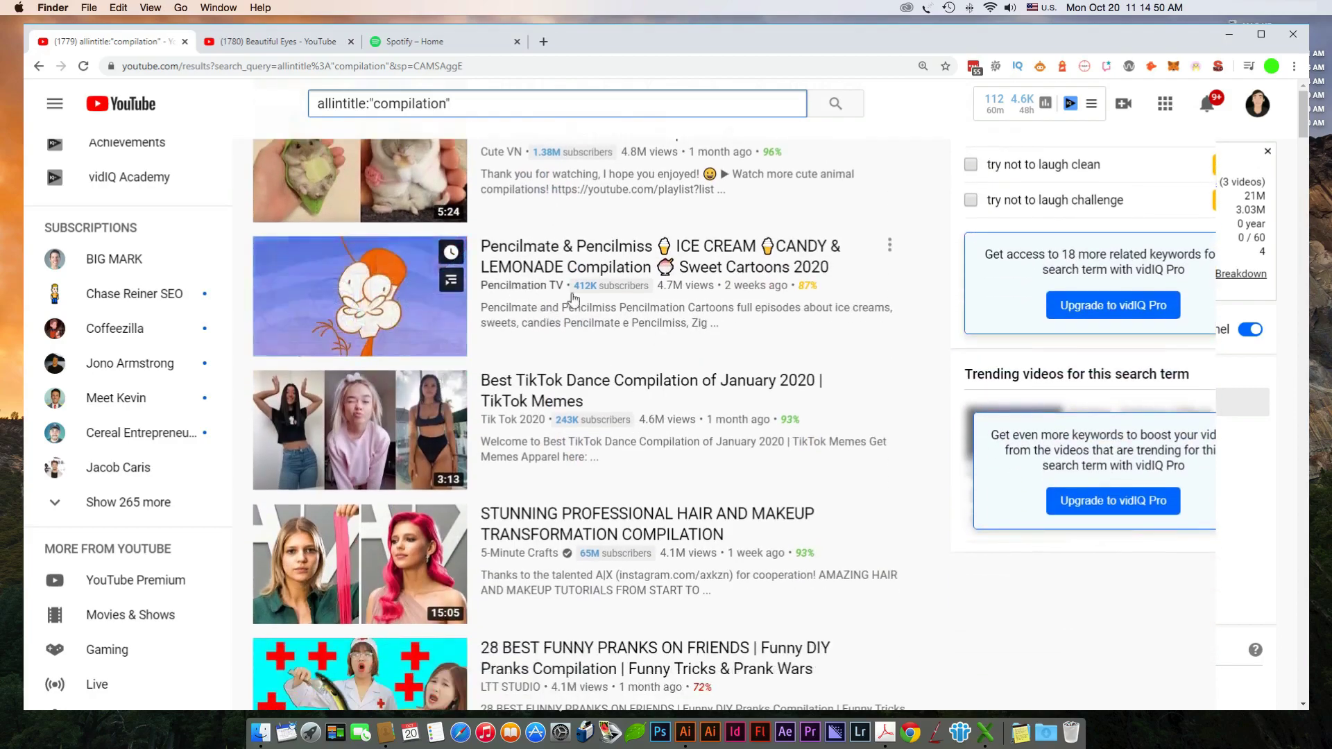
pyautogui.scroll(7, 425, 456)
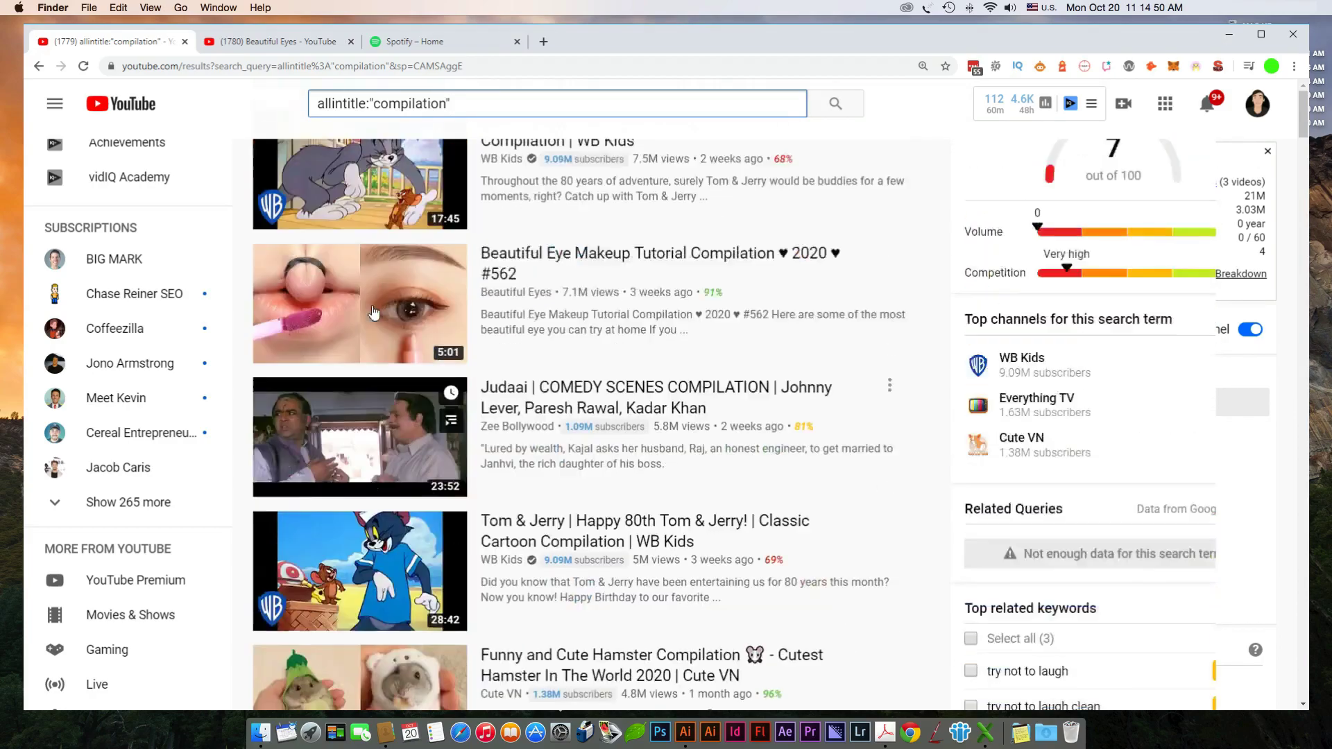
pyautogui.scroll(-15, 425, 457)
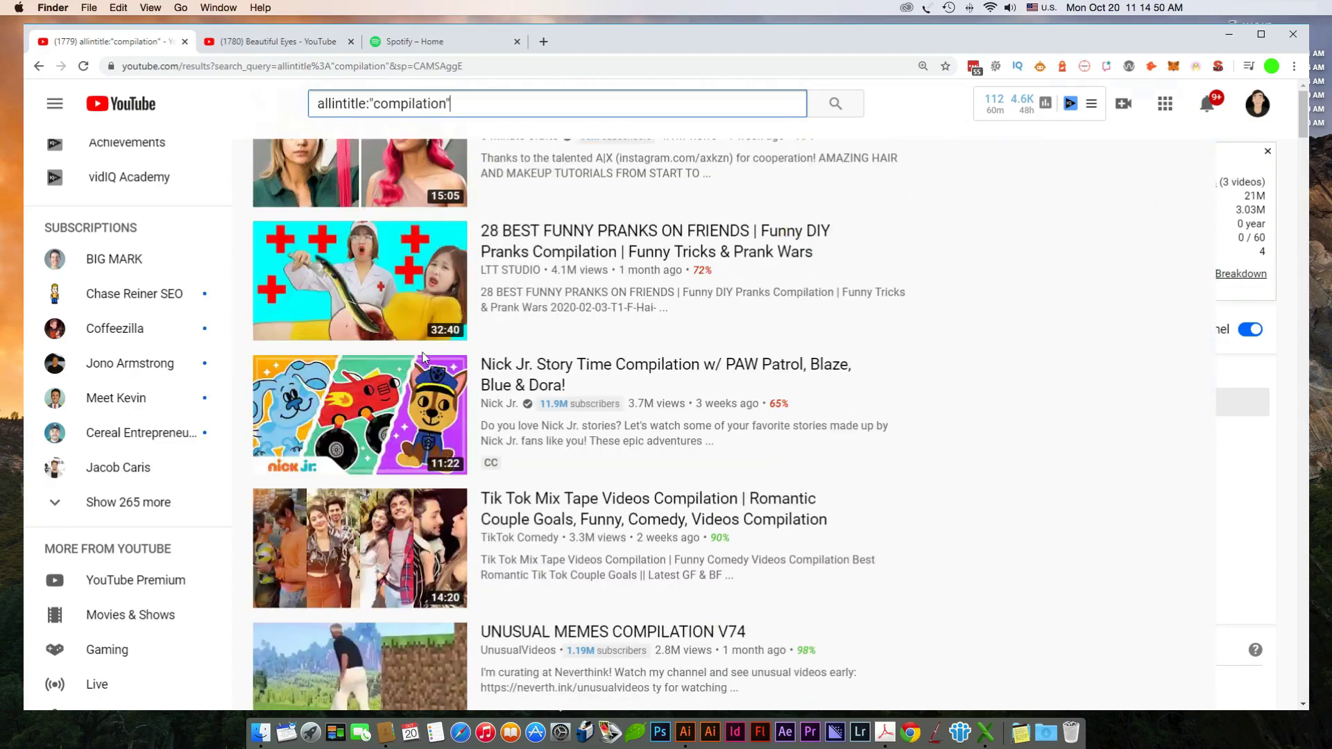
pyautogui.scroll(-3, 423, 358)
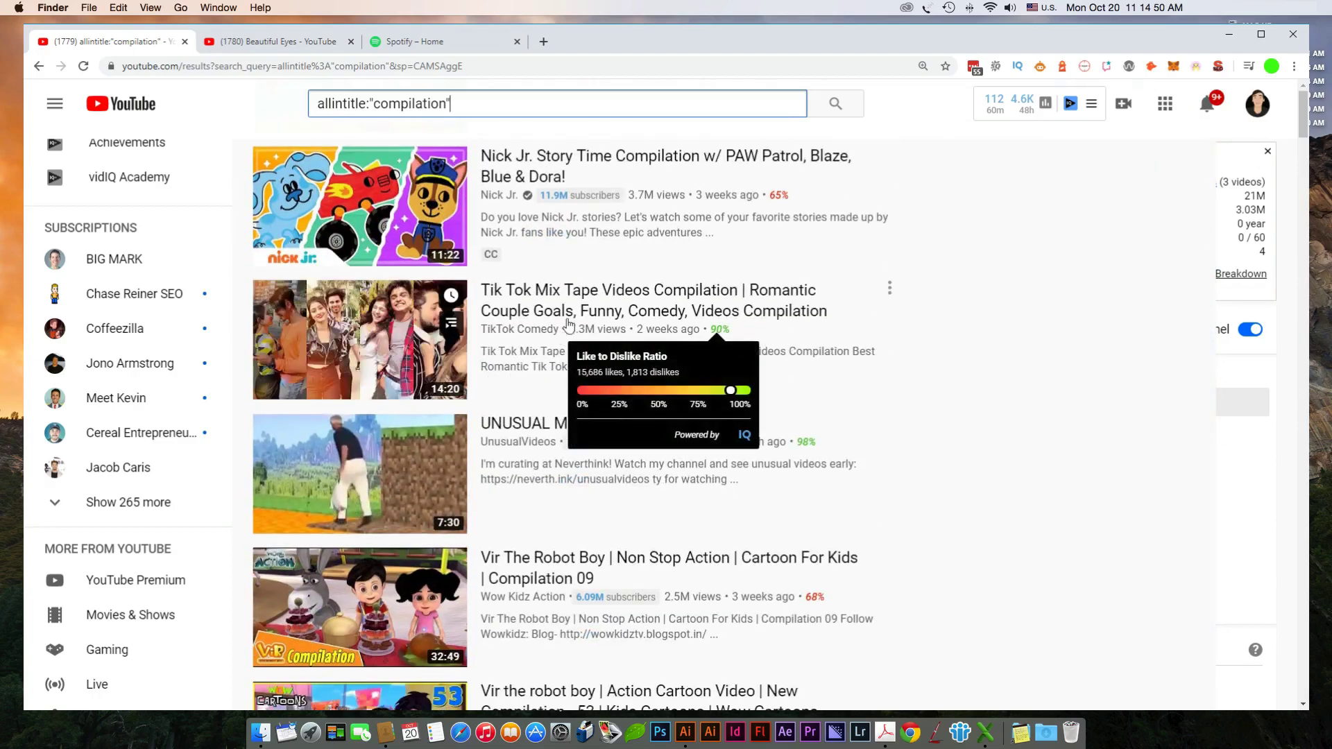
pyautogui.scroll(-3, 819, 385)
pyautogui.scroll(3, 895, 365)
pyautogui.scroll(-3, 543, 334)
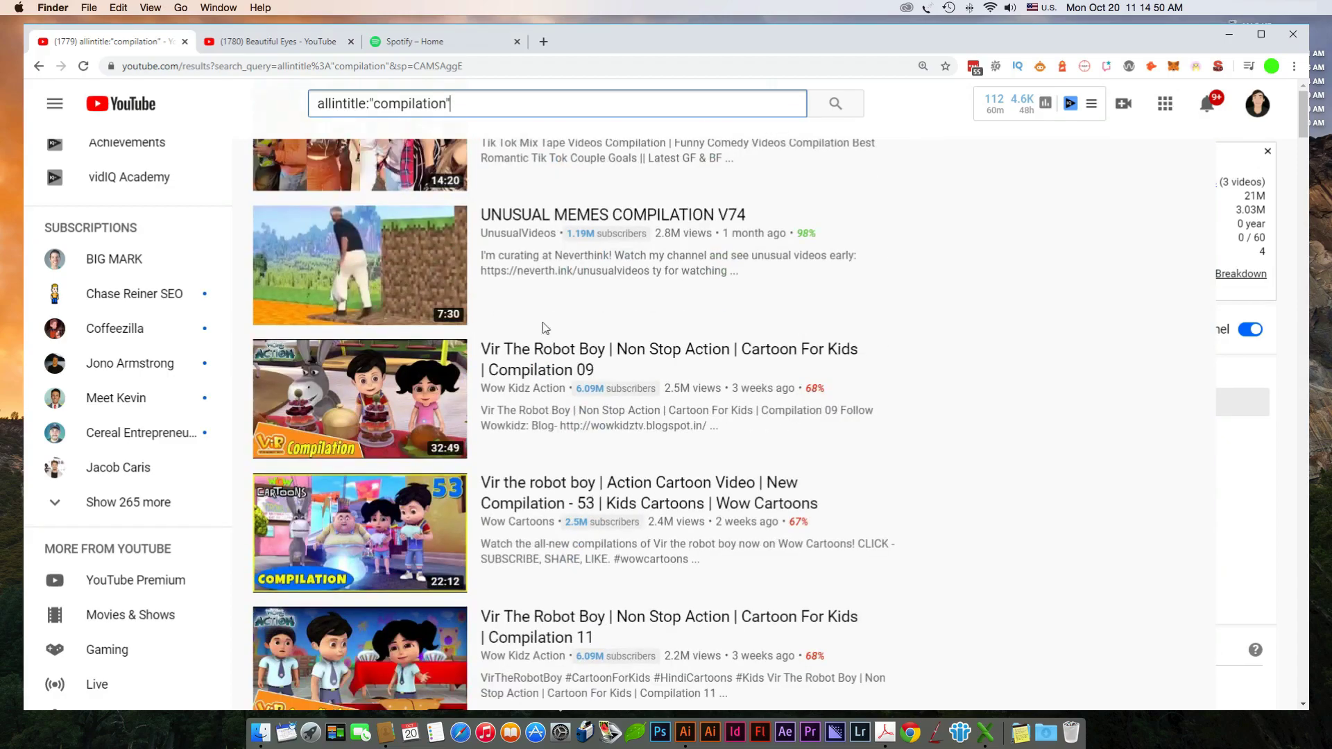
pyautogui.scroll(-1, 775, 368)
pyautogui.scroll(-7, 770, 358)
pyautogui.scroll(-3, 740, 349)
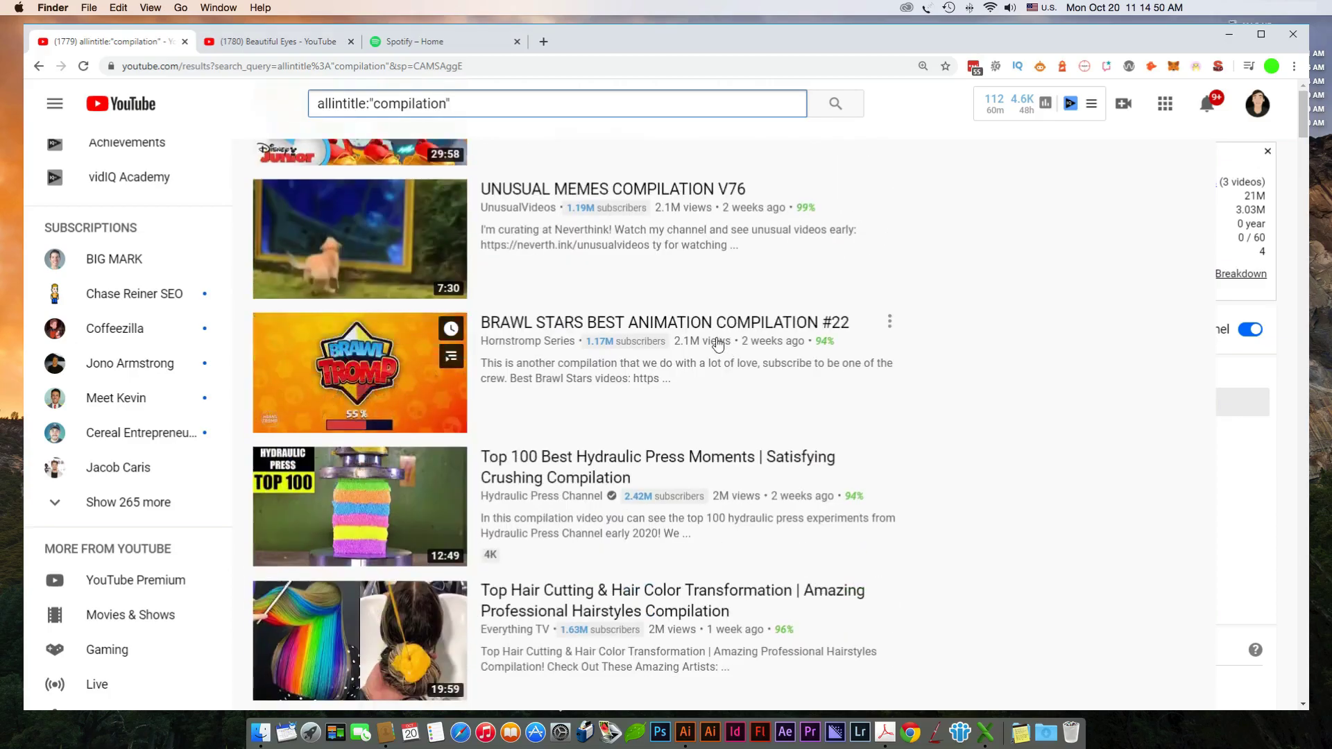
pyautogui.scroll(-18, 718, 345)
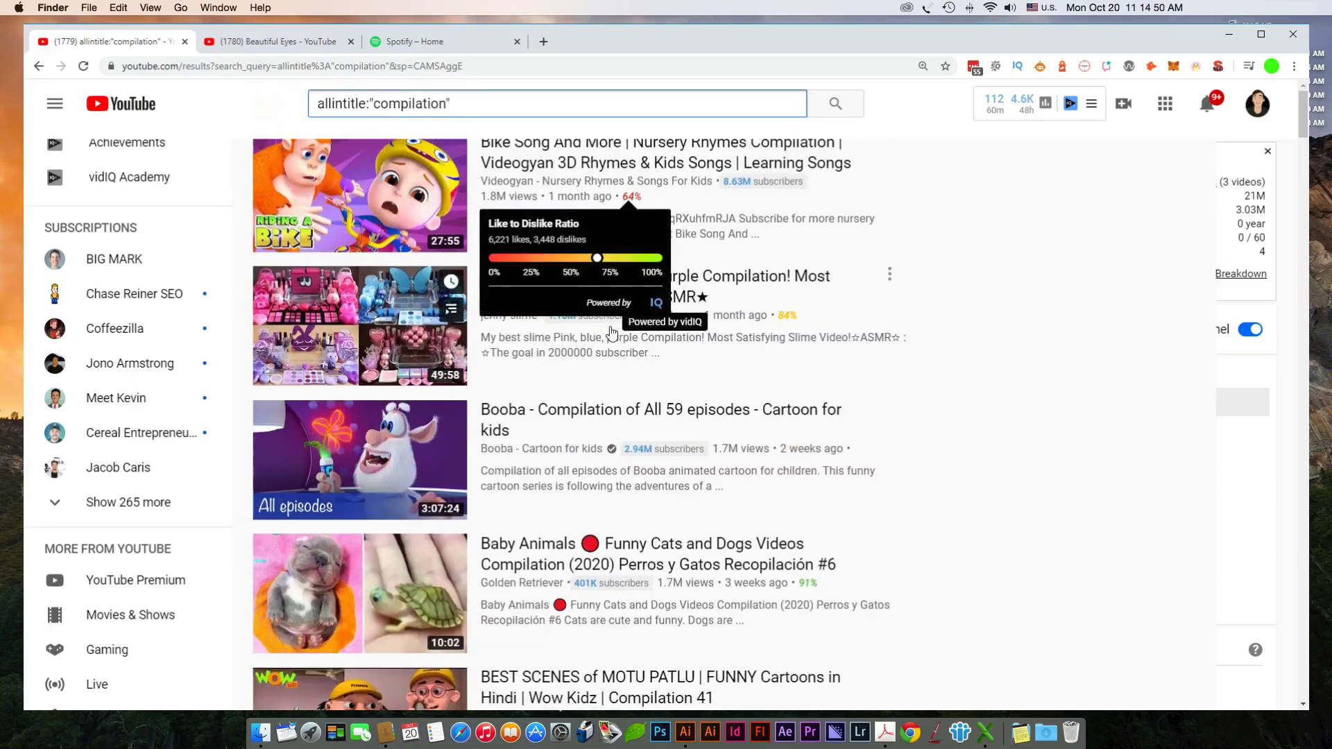
pyautogui.scroll(-12, 659, 368)
pyautogui.scroll(3, 581, 379)
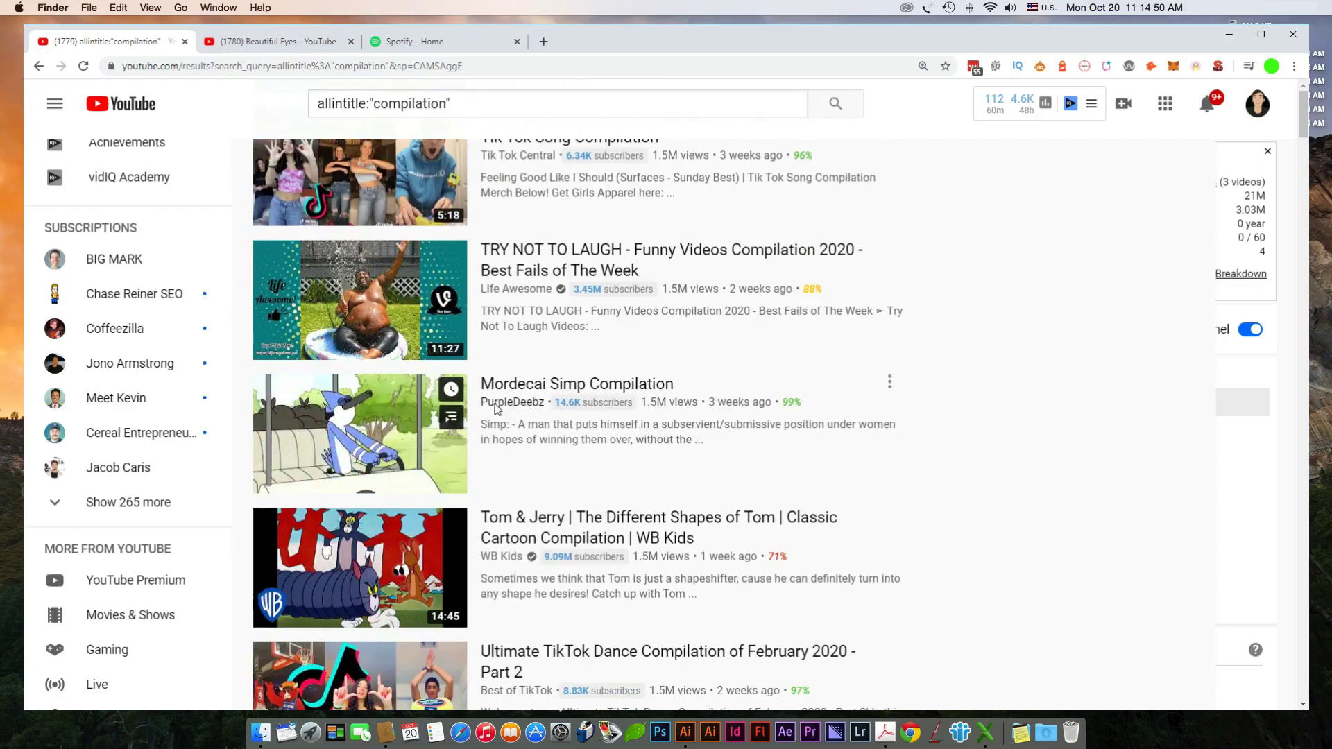
# - Open PurpleDeebz's channel in a new tab, close the Beautiful Eyes tab, and show its VIDEOS
pyautogui.keyDown('super'); pyautogui.click(520, 424); pyautogui.keyUp('super')
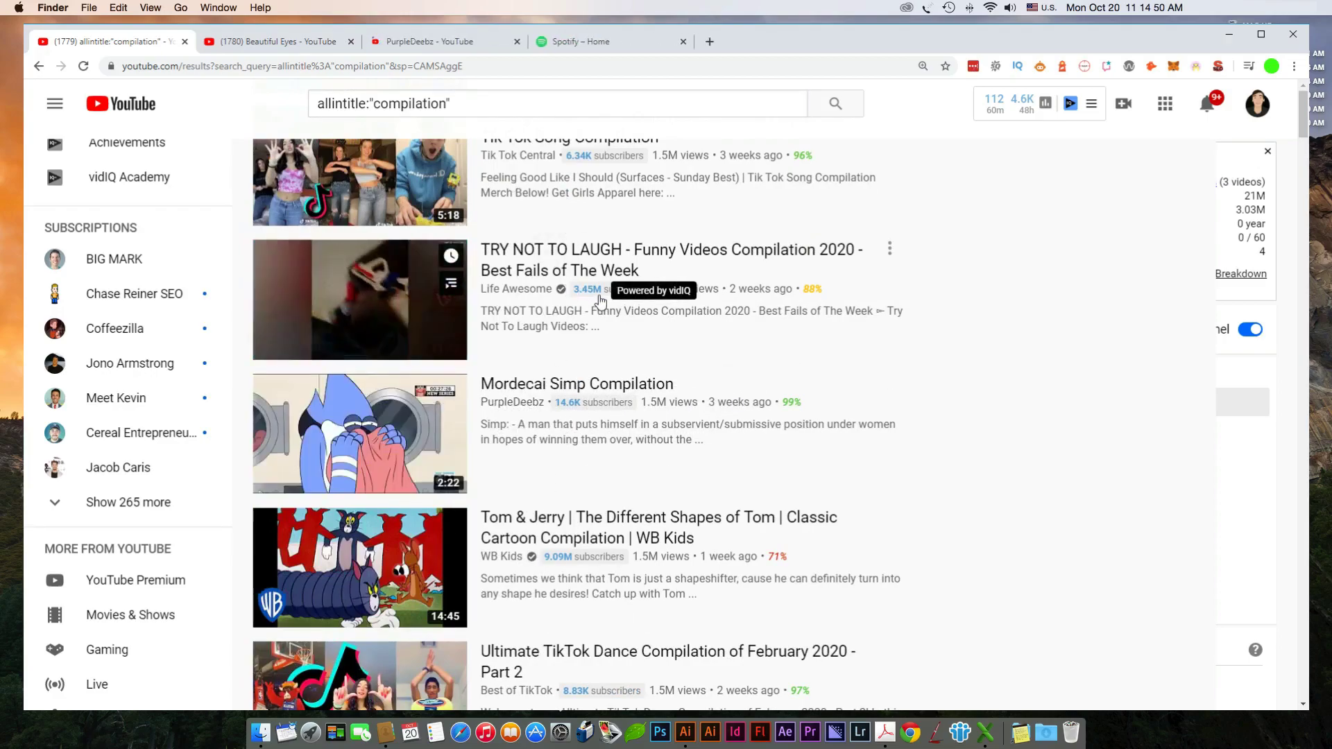
pyautogui.scroll(-1, 596, 312)
pyautogui.scroll(-2, 611, 501)
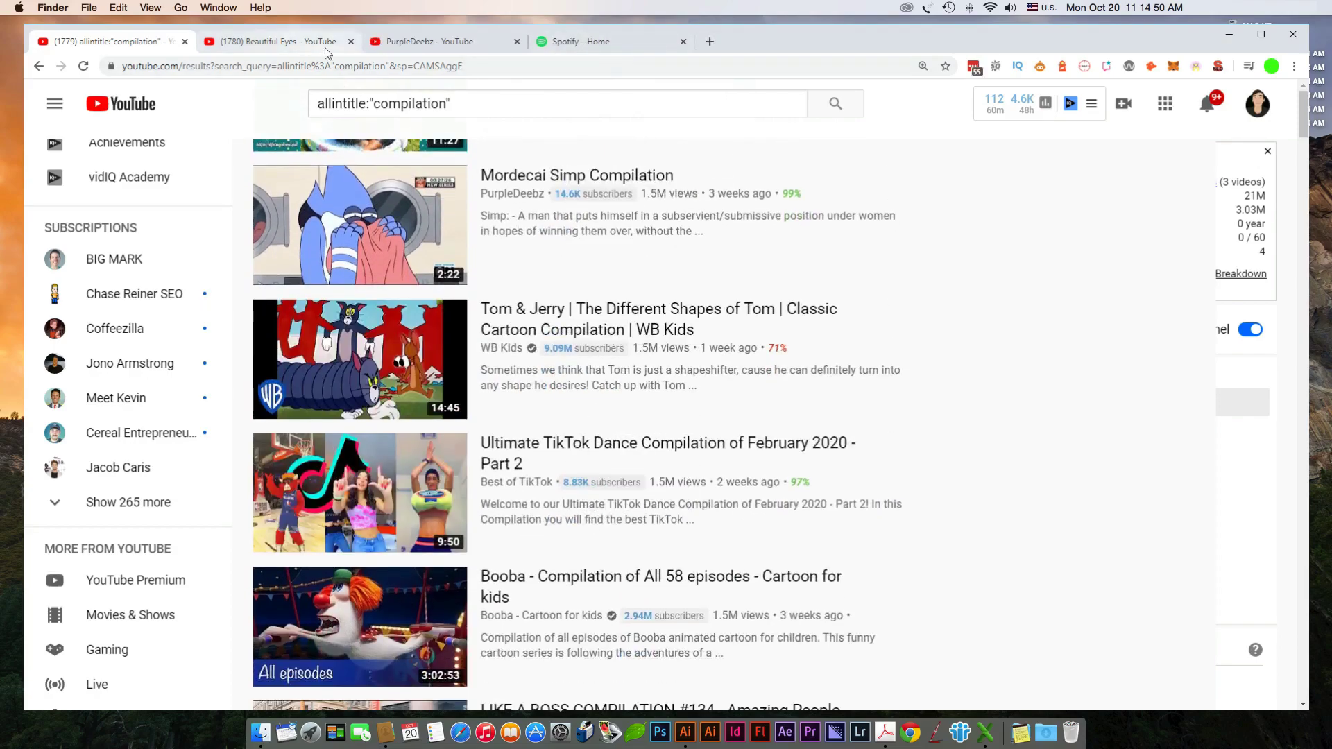
pyautogui.click(401, 40)
pyautogui.click(351, 42)
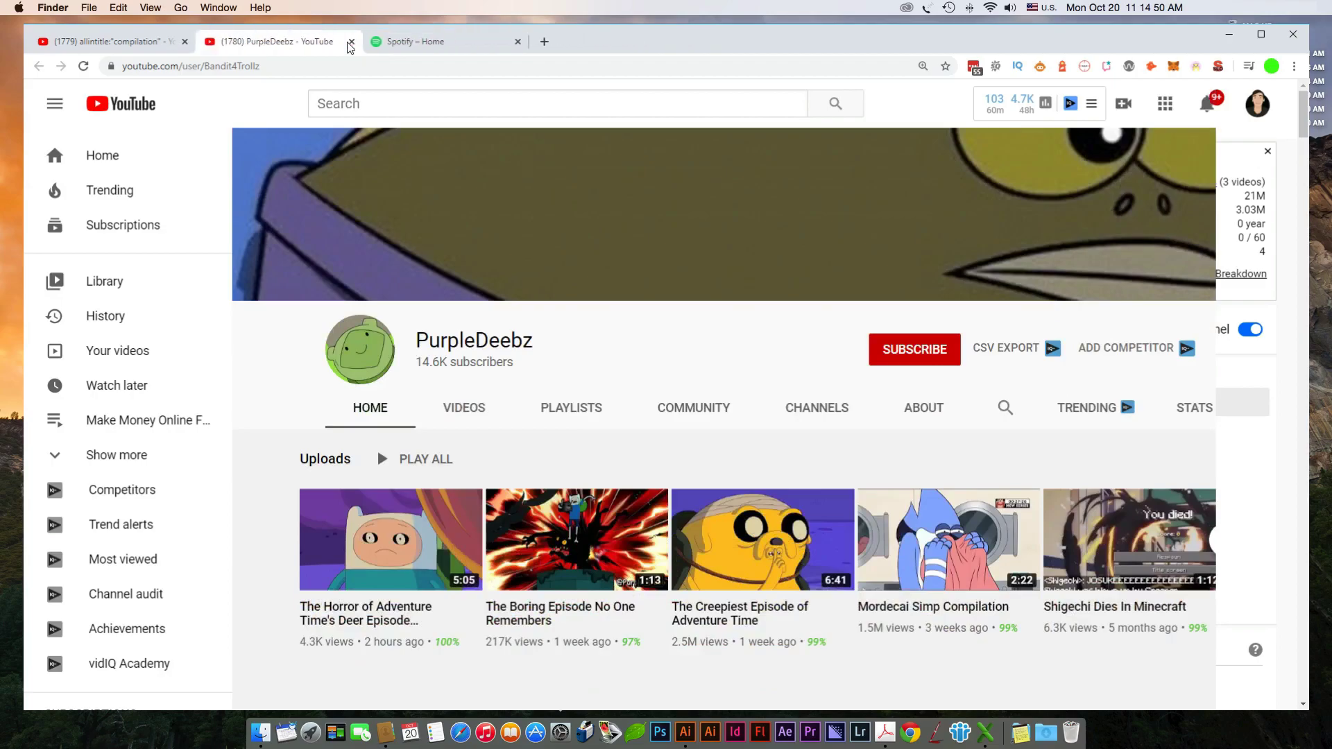
pyautogui.click(461, 410)
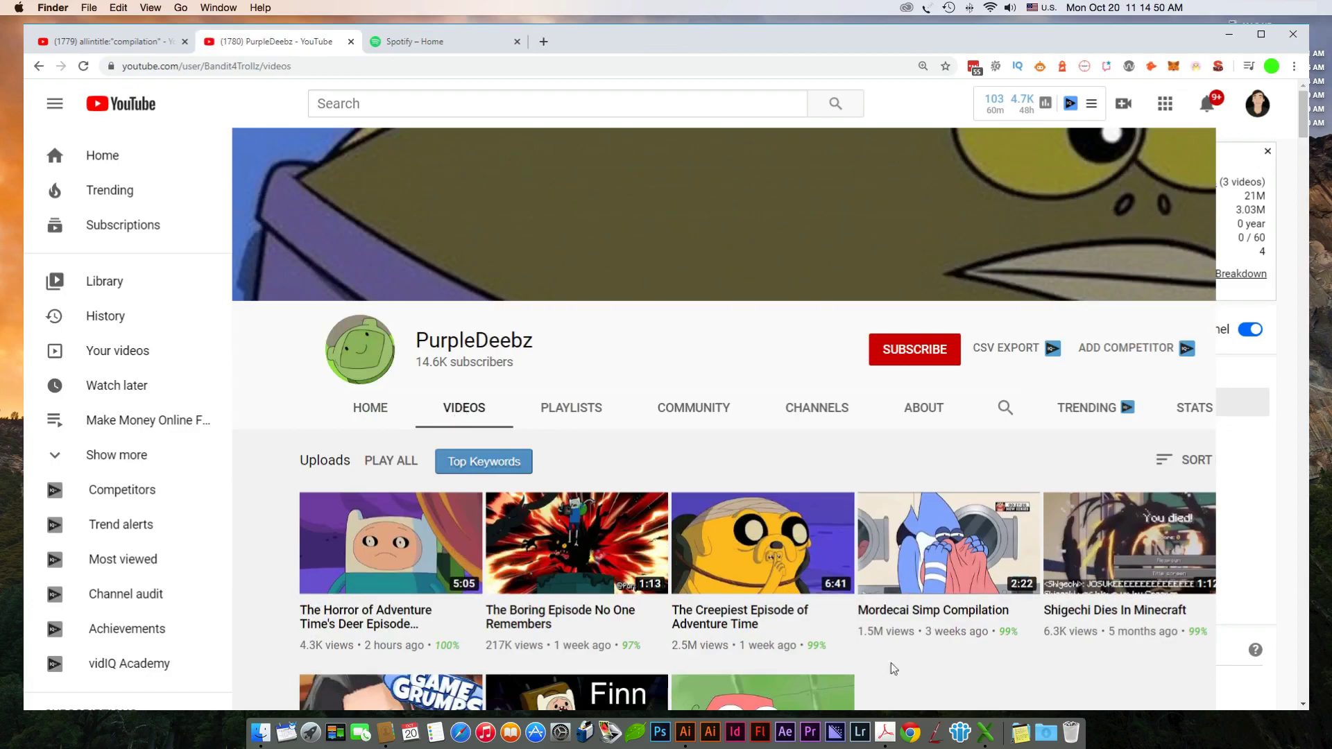
# - Browse PurpleDeebz's uploads, including The Creepiest Episode of Adventure Time at 2.5M views
pyautogui.scroll(-4, 893, 669)
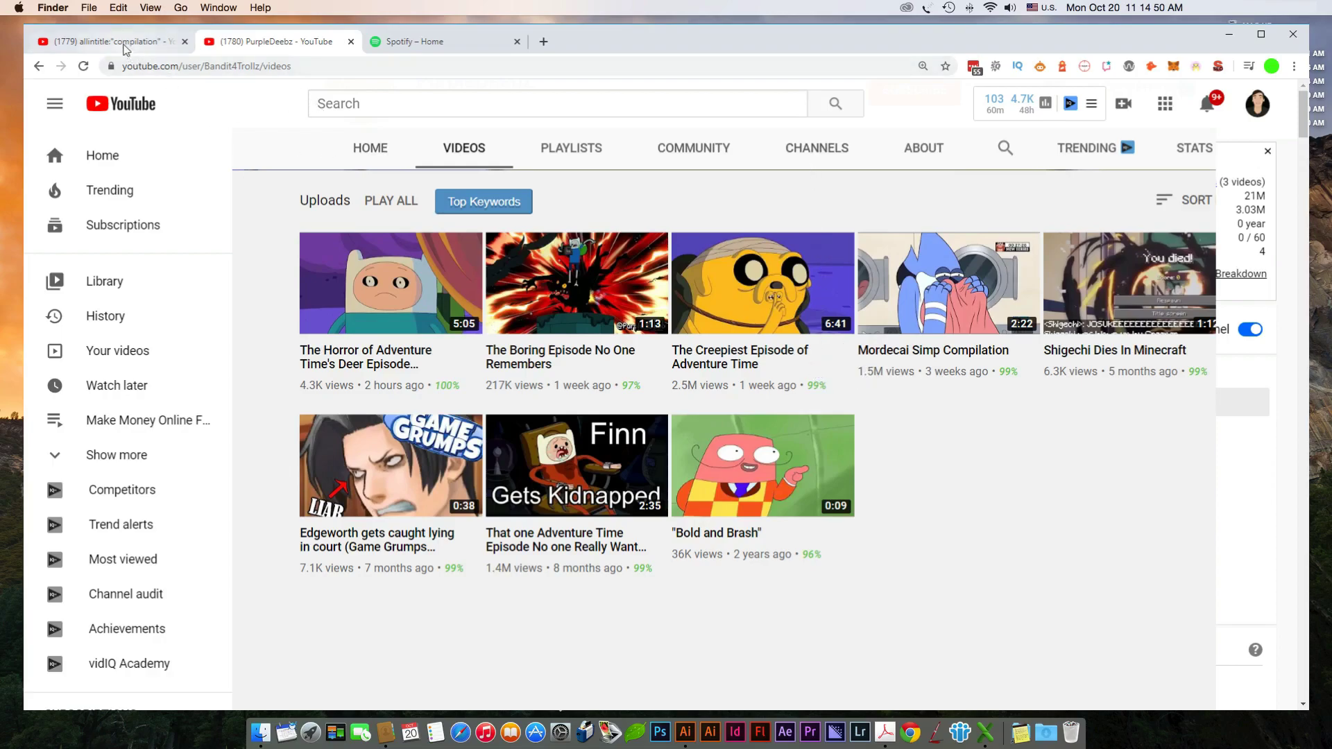
pyautogui.click(118, 42)
pyautogui.click(235, 43)
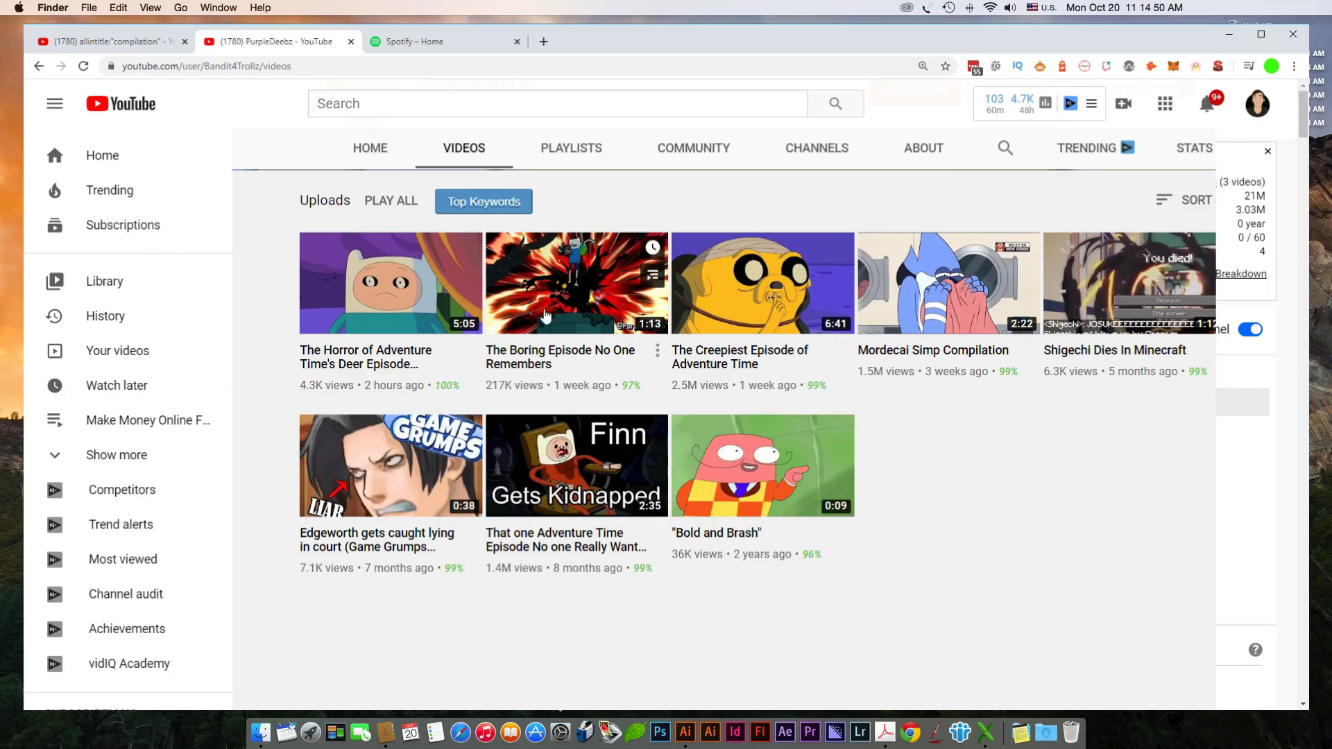
pyautogui.scroll(4, 523, 425)
pyautogui.scroll(-3, 634, 470)
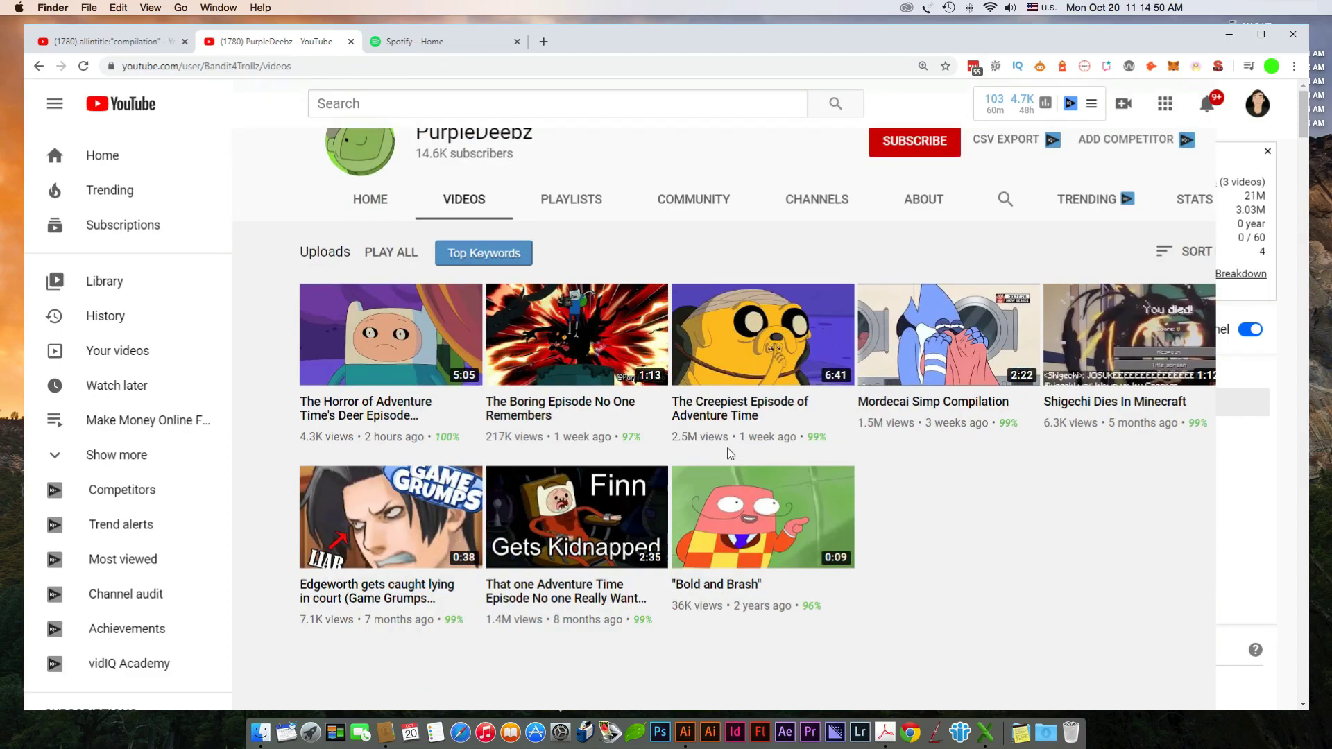
# - Open The Creepiest Episode of Adventure Time, pause it, and expand its description
pyautogui.keyDown('super'); pyautogui.click(758, 369); pyautogui.keyUp('super')
pyautogui.click(434, 43)
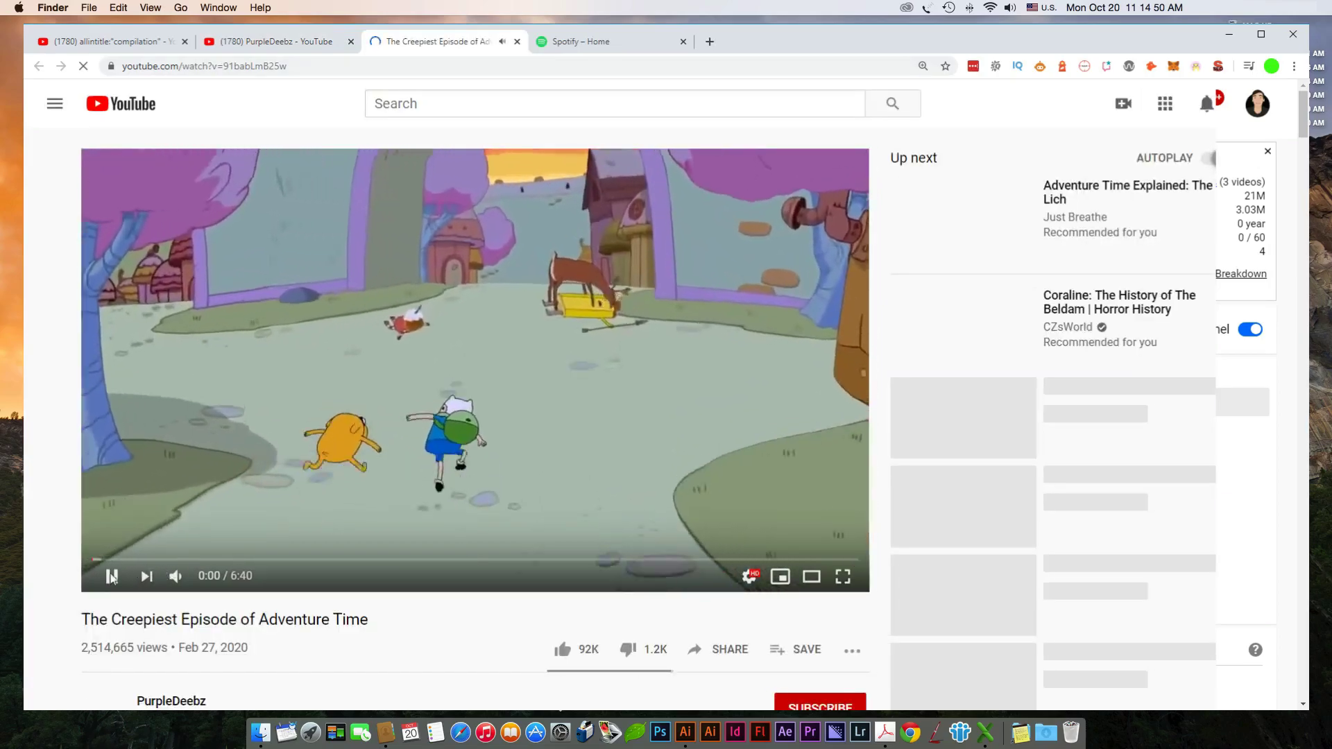
pyautogui.click(111, 576)
pyautogui.scroll(-4, 271, 458)
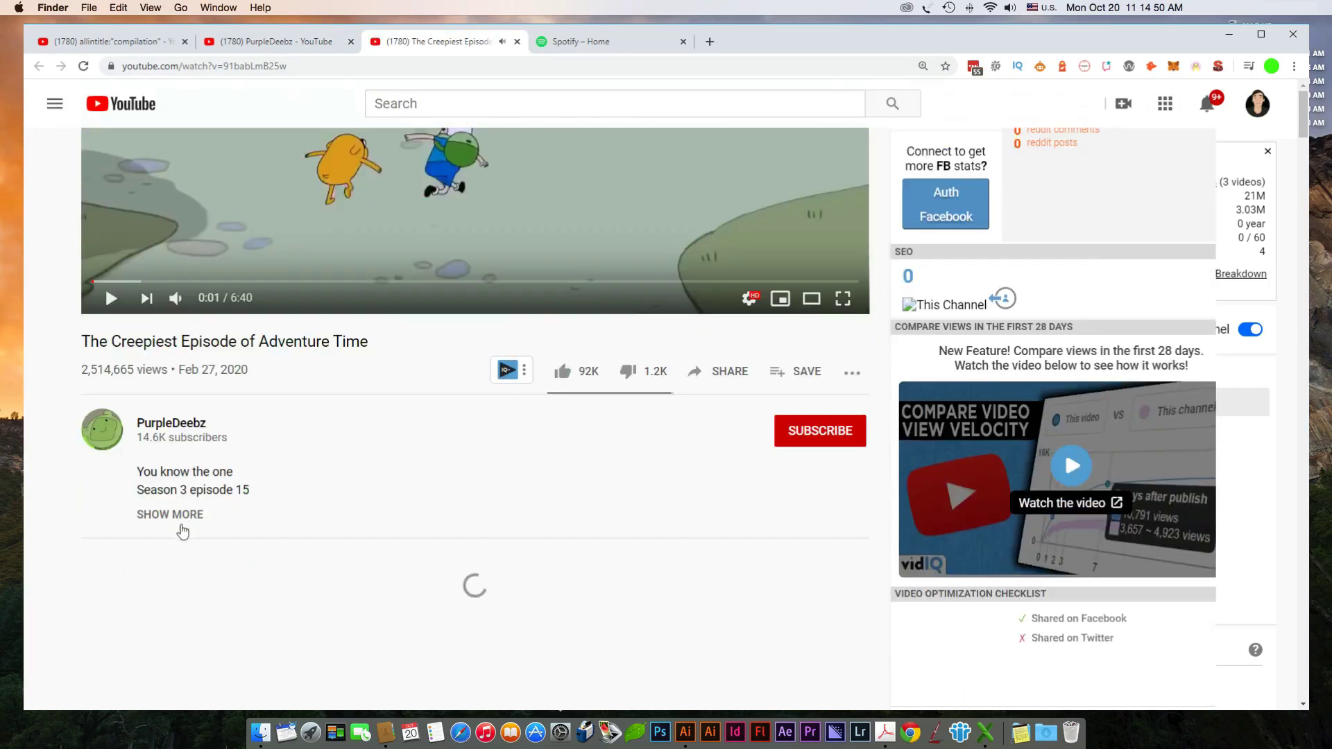
pyautogui.click(180, 526)
# - Review the video's vidIQ stats, then return to PurpleDeebz's videos and open a new tab
pyautogui.scroll(-4, 253, 478)
pyautogui.scroll(7, 278, 457)
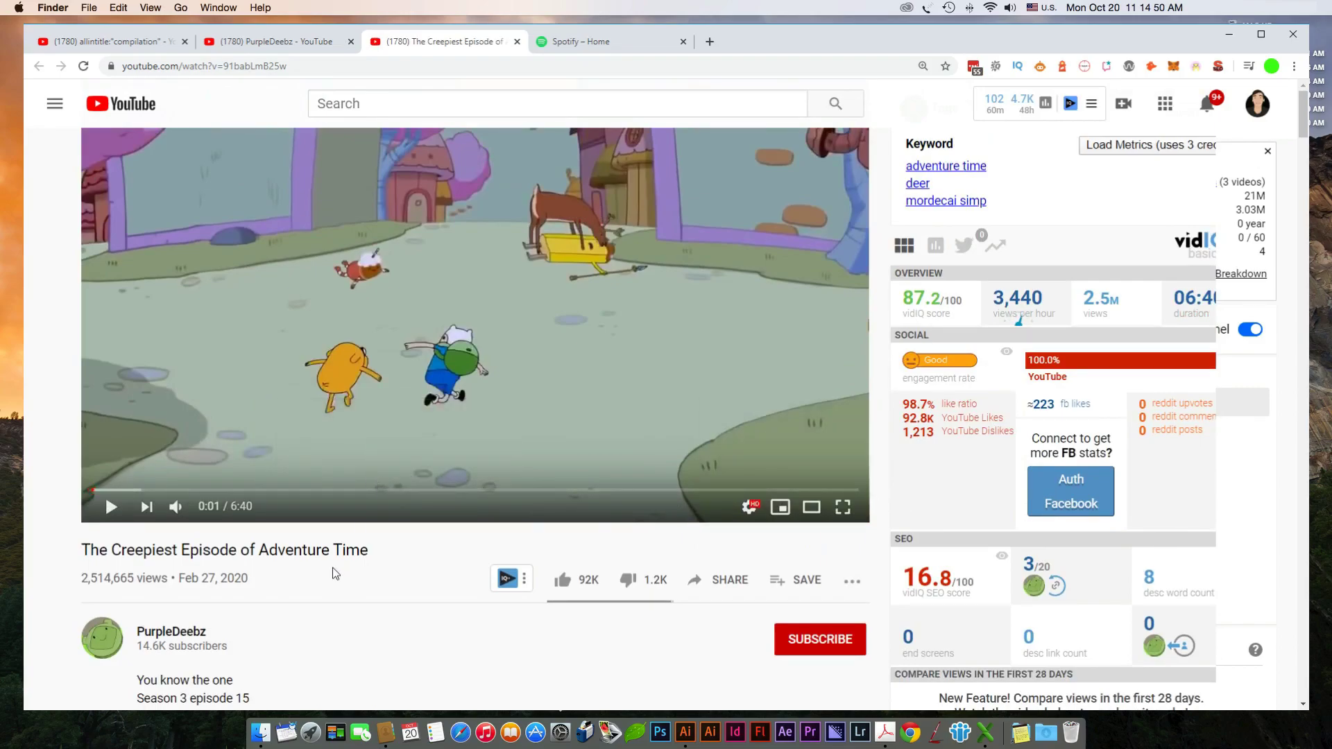
pyautogui.scroll(-2, 340, 555)
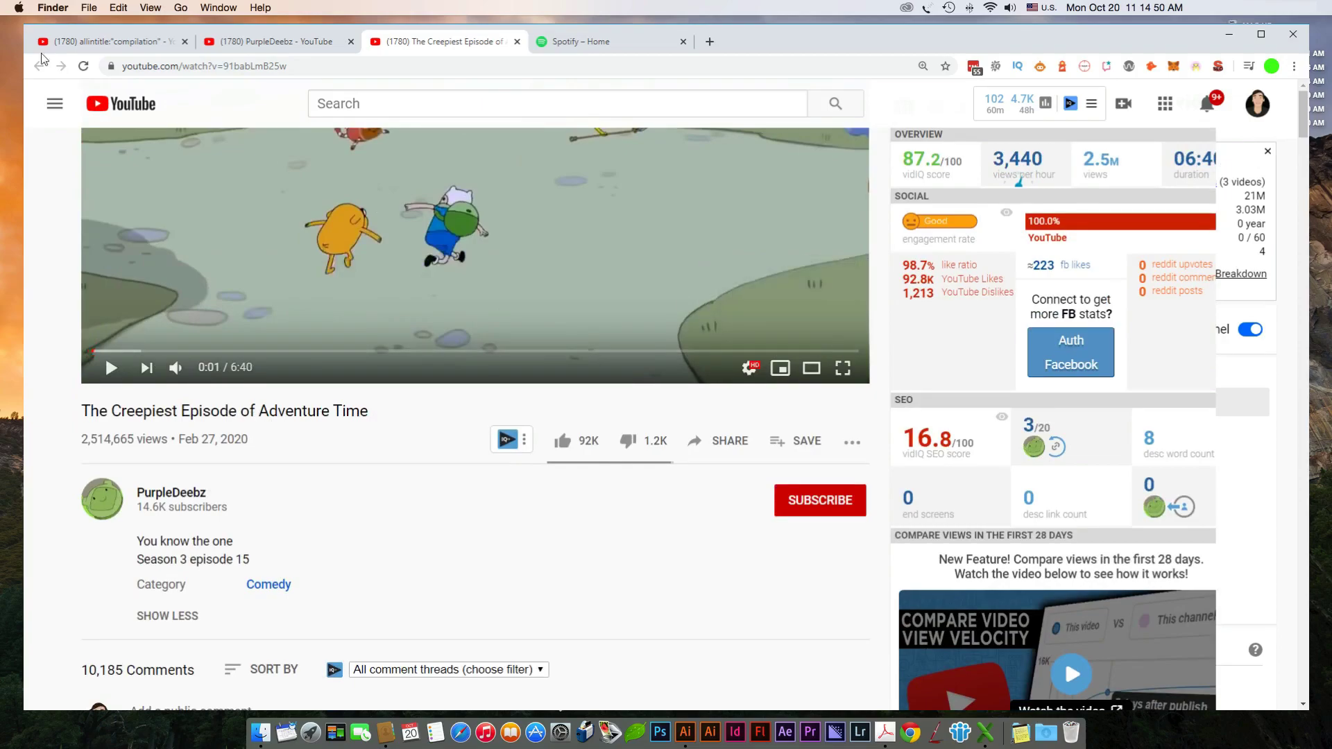
pyautogui.scroll(2, 542, 373)
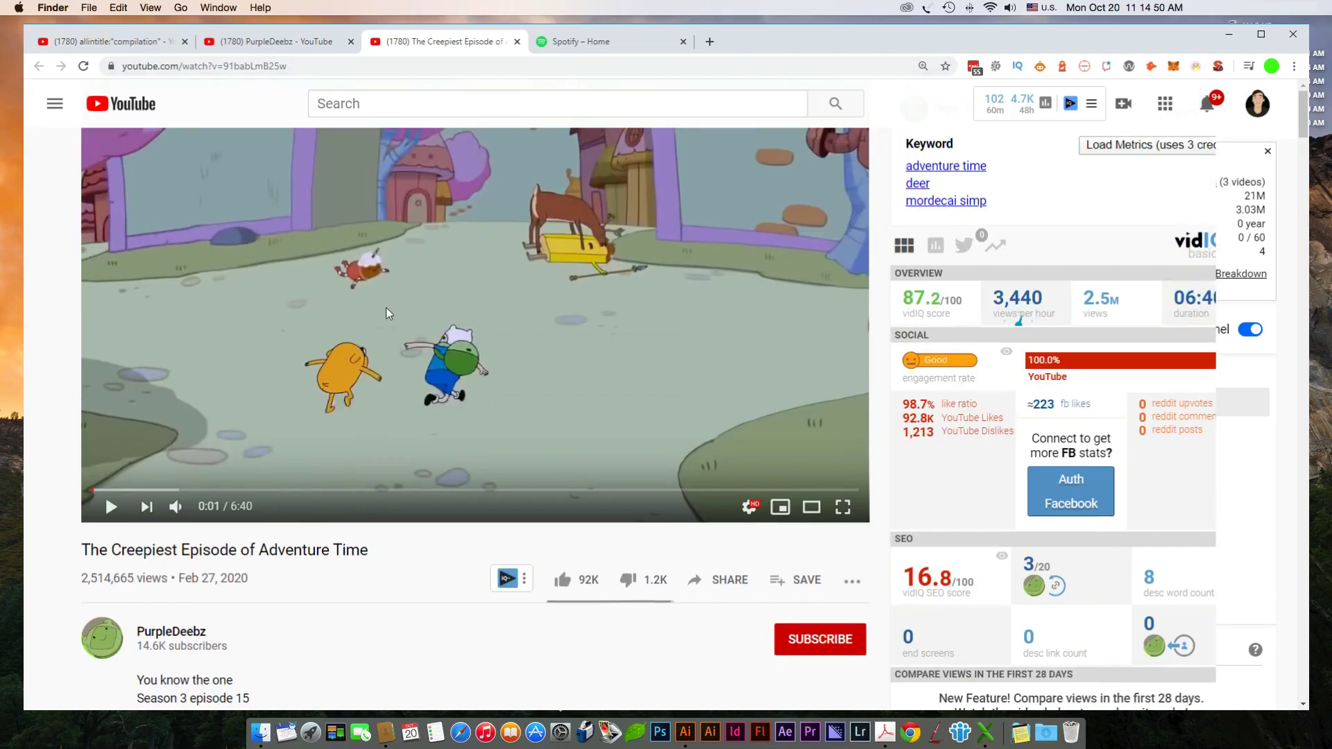
pyautogui.click(250, 41)
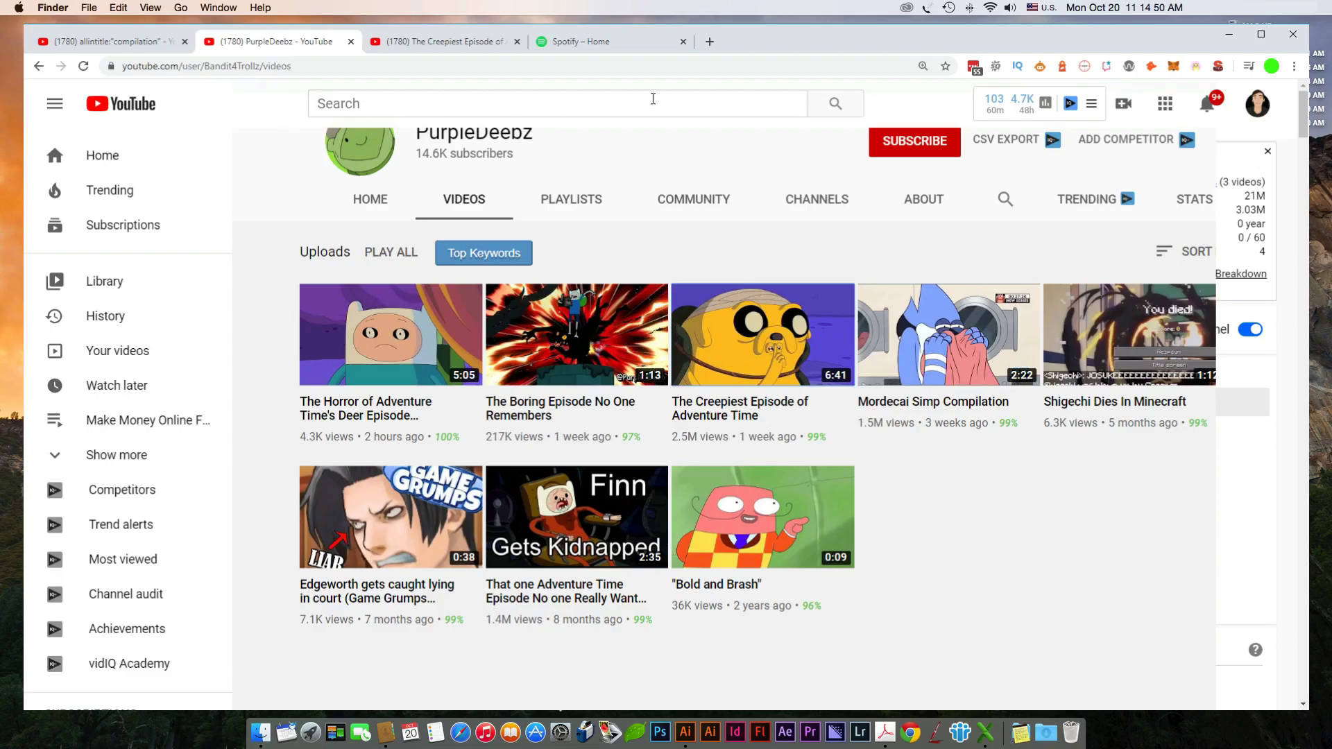
pyautogui.click(710, 41)
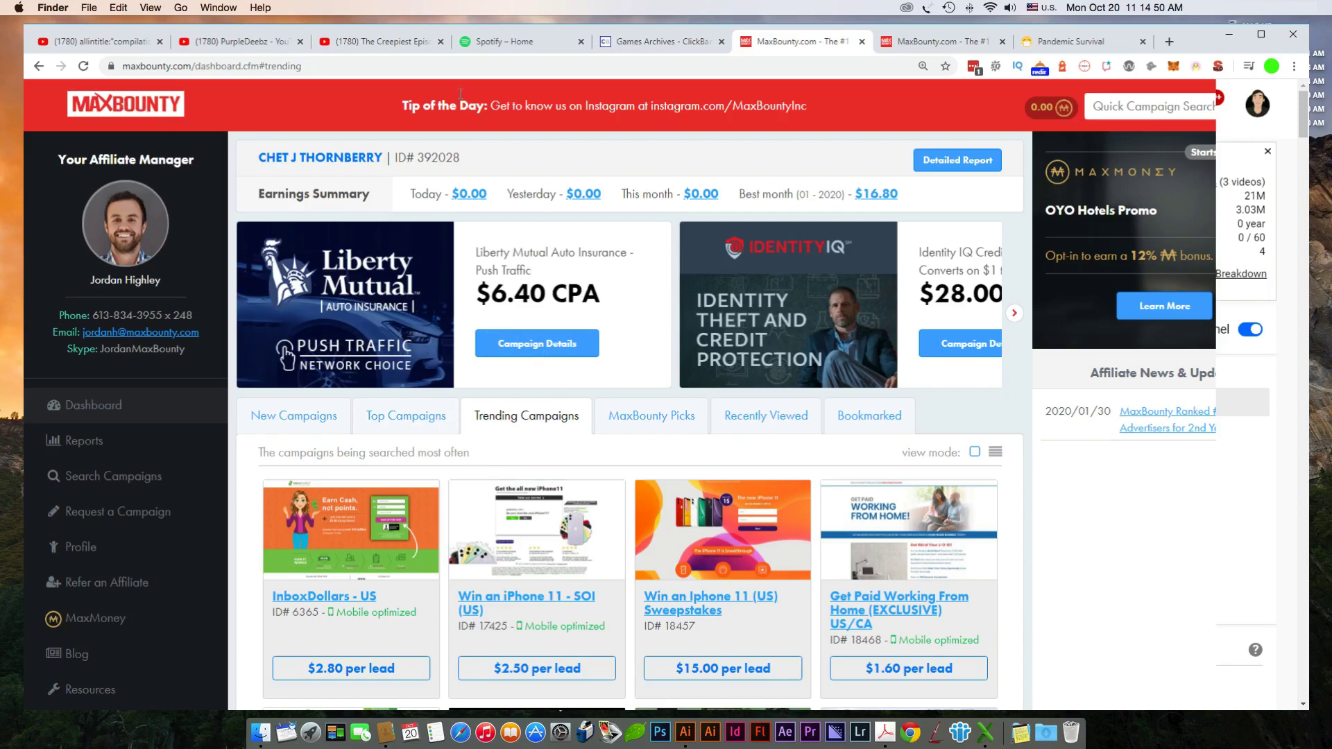
pyautogui.click(380, 41)
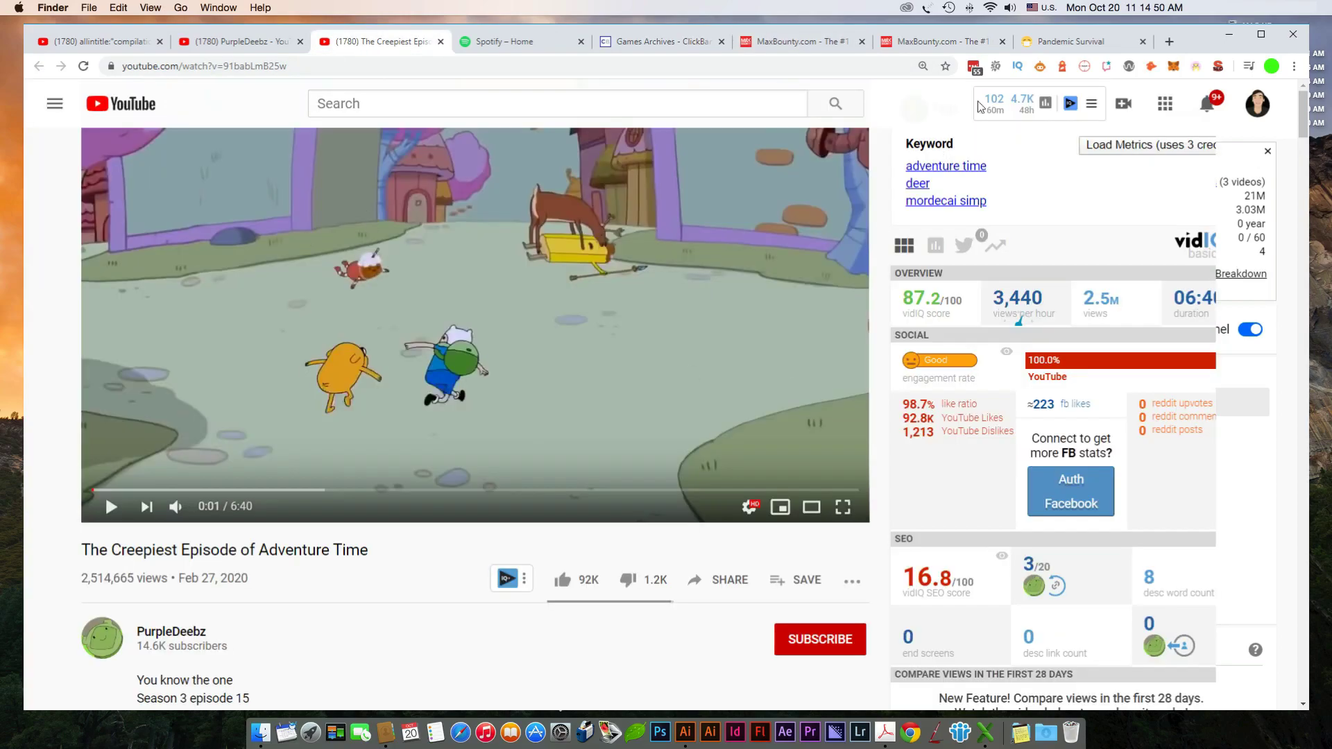
pyautogui.click(798, 42)
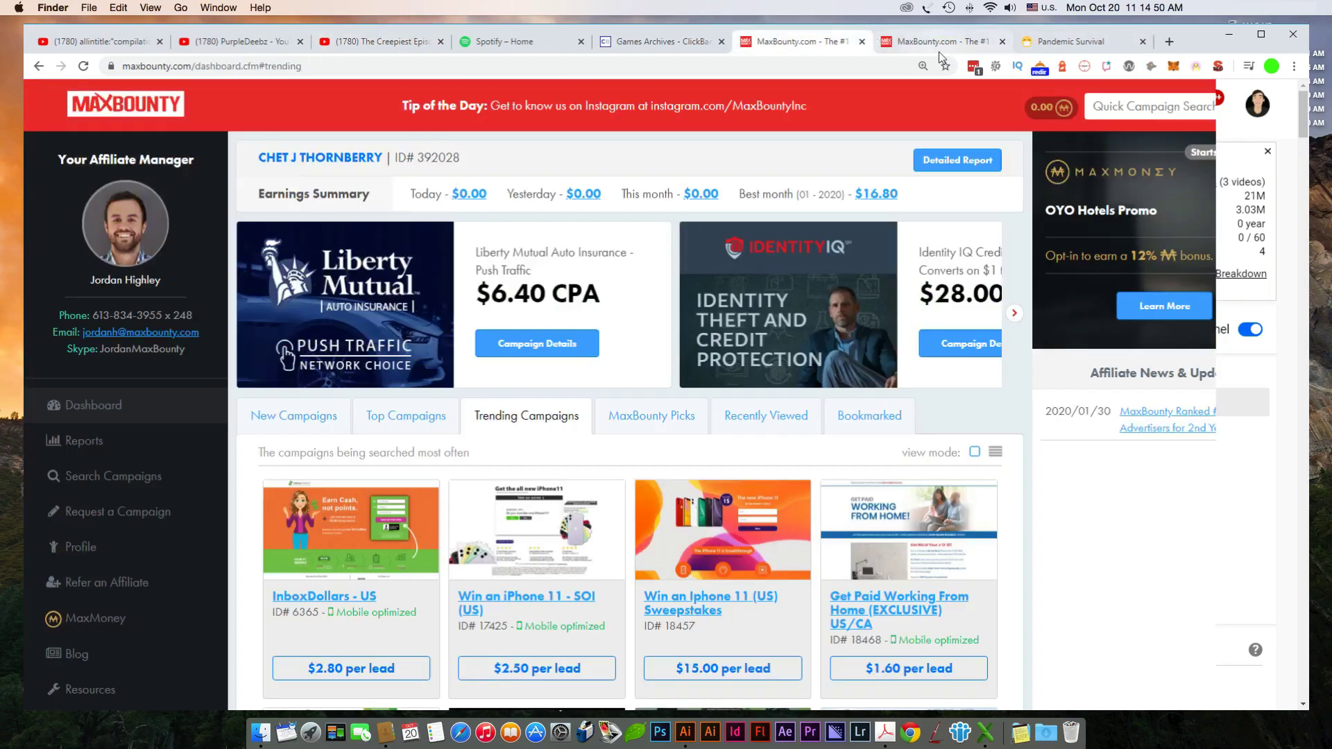
pyautogui.click(368, 40)
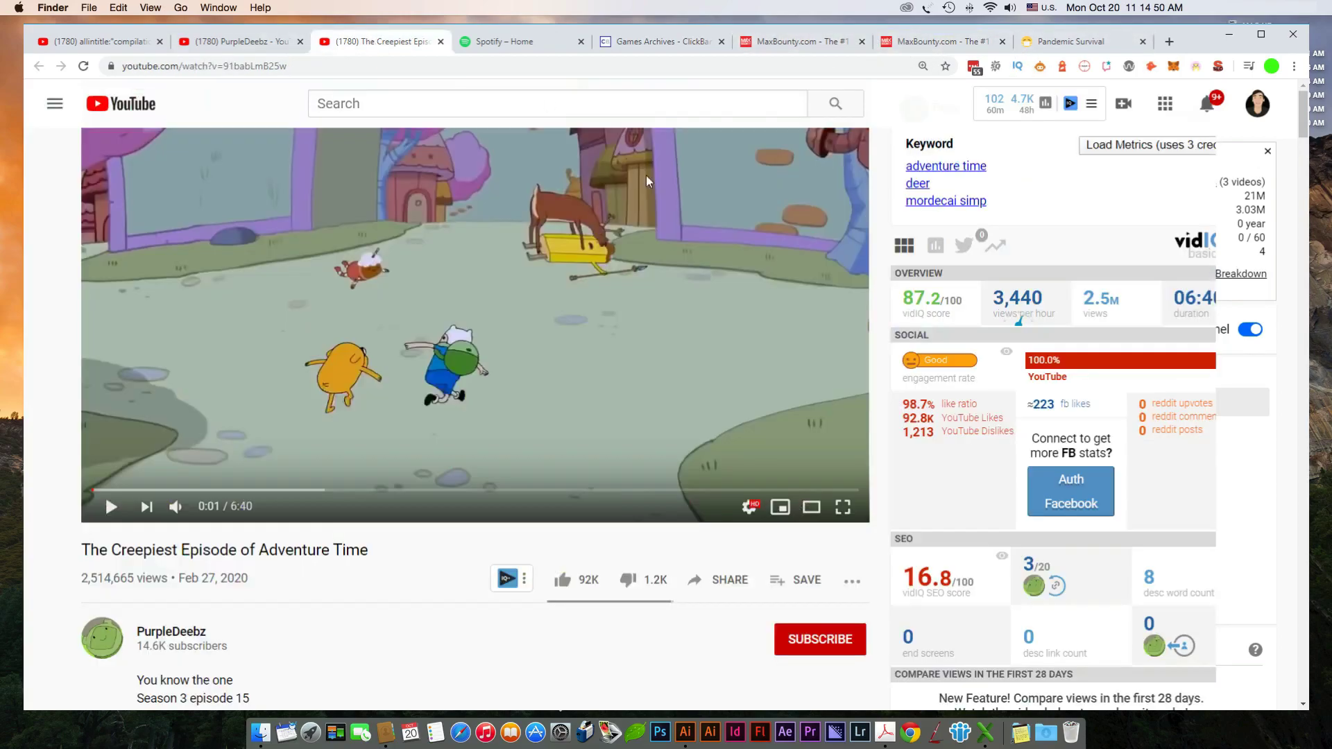
pyautogui.click(917, 45)
pyautogui.hotkey('ctrl', 'shift', 'Tab')
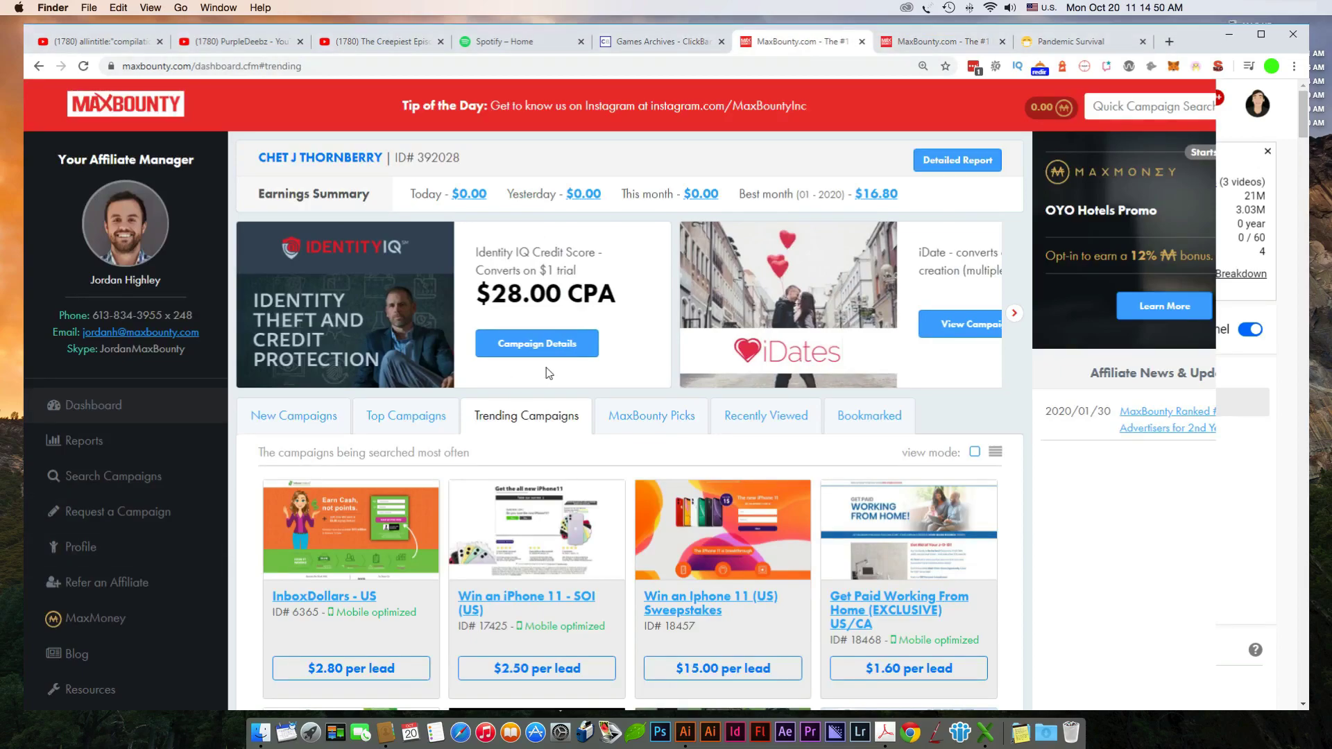
pyautogui.scroll(-3, 601, 360)
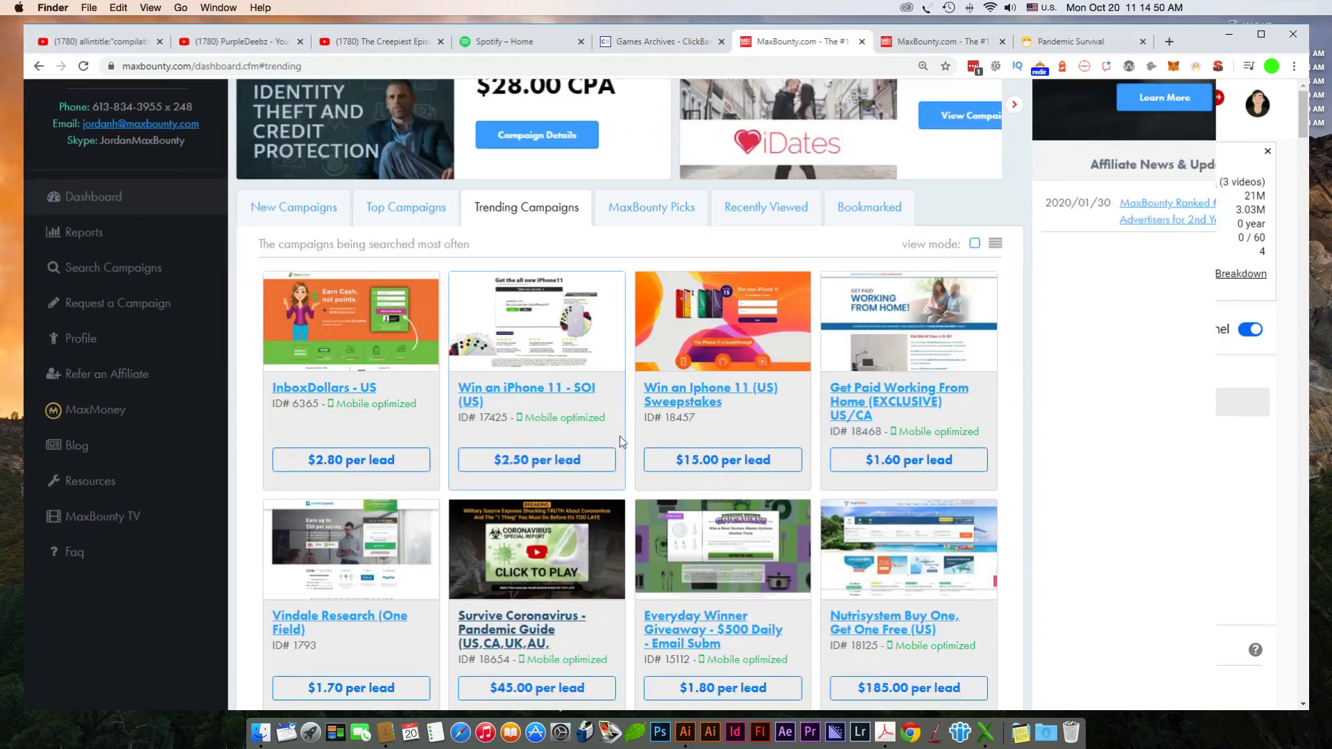
pyautogui.scroll(3, 609, 418)
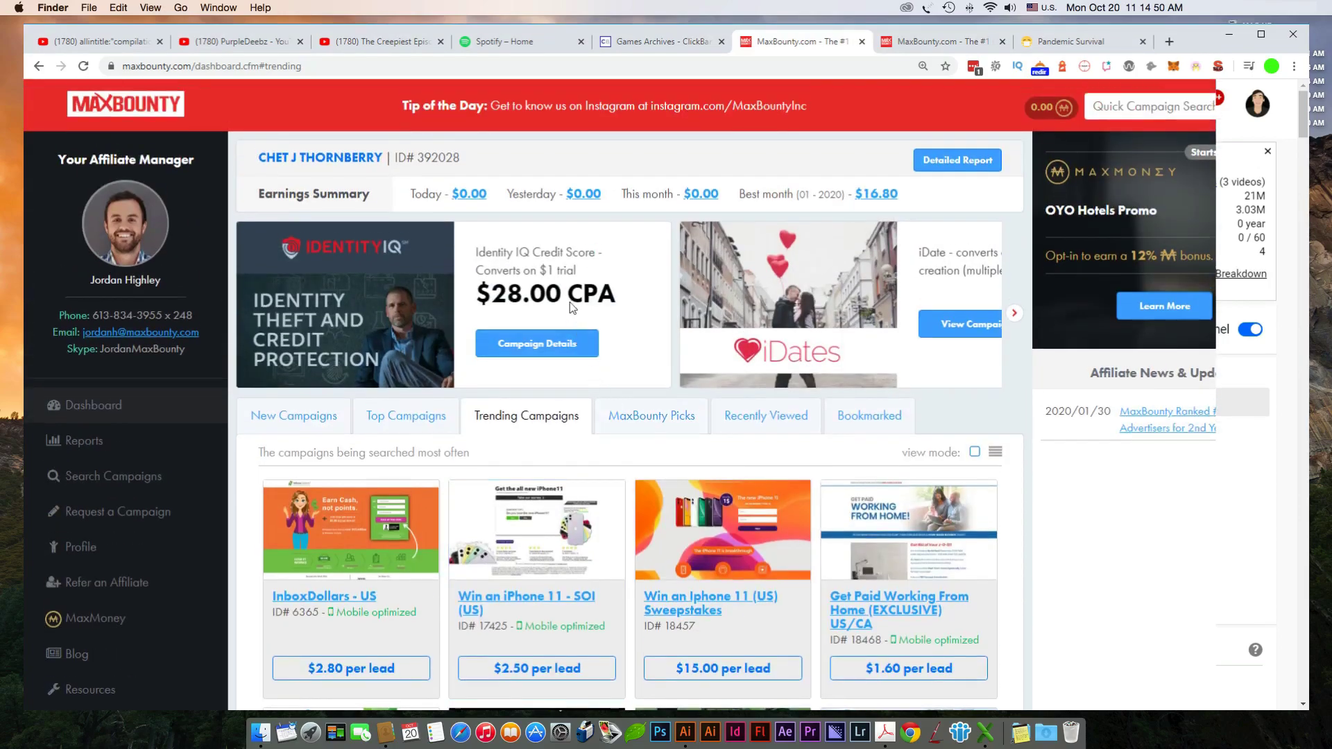
pyautogui.scroll(-2, 548, 402)
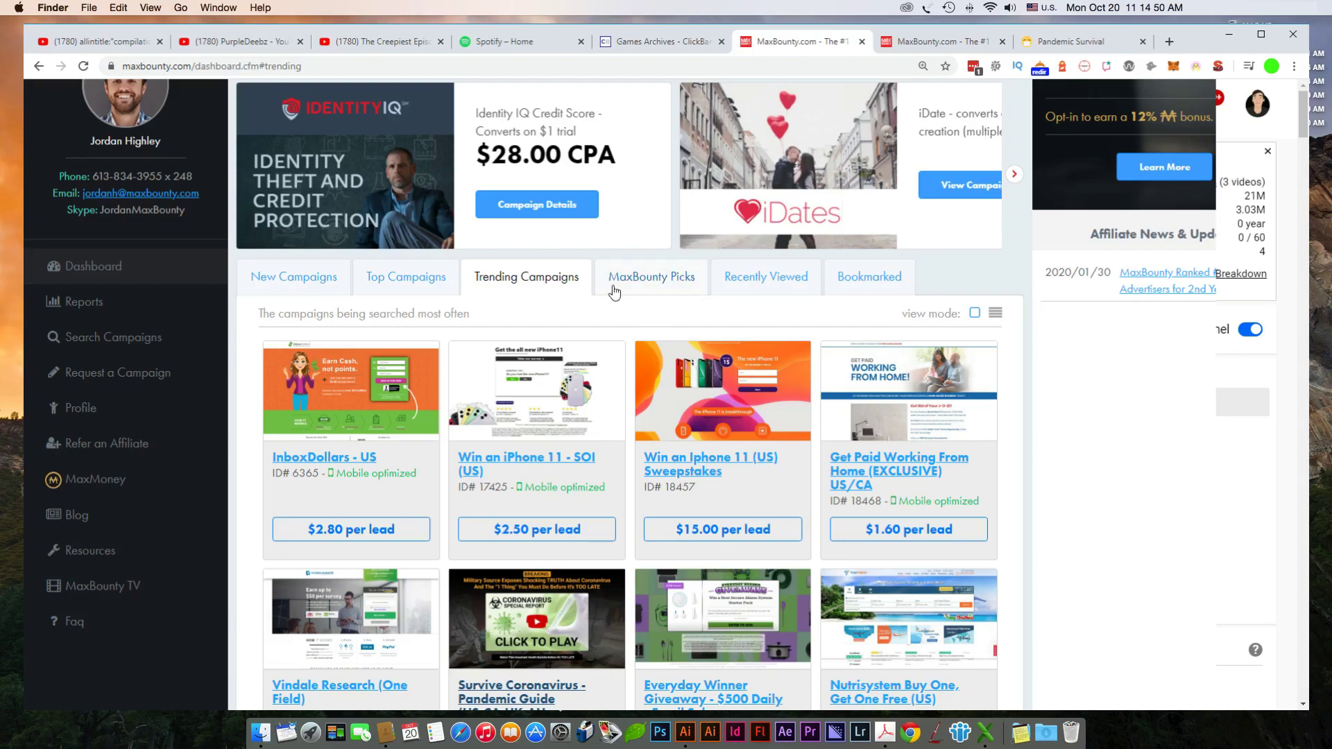
pyautogui.scroll(3, 613, 292)
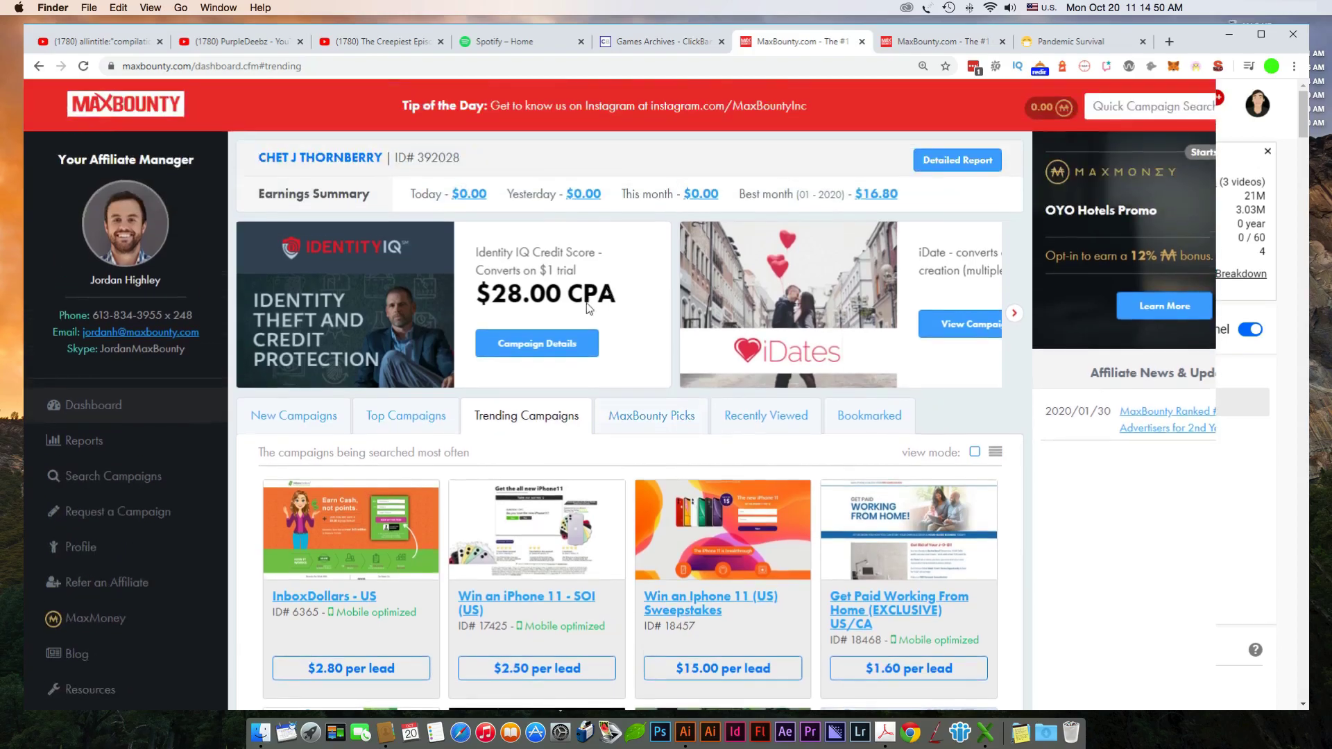
pyautogui.scroll(-6, 565, 306)
pyautogui.scroll(-3, 477, 350)
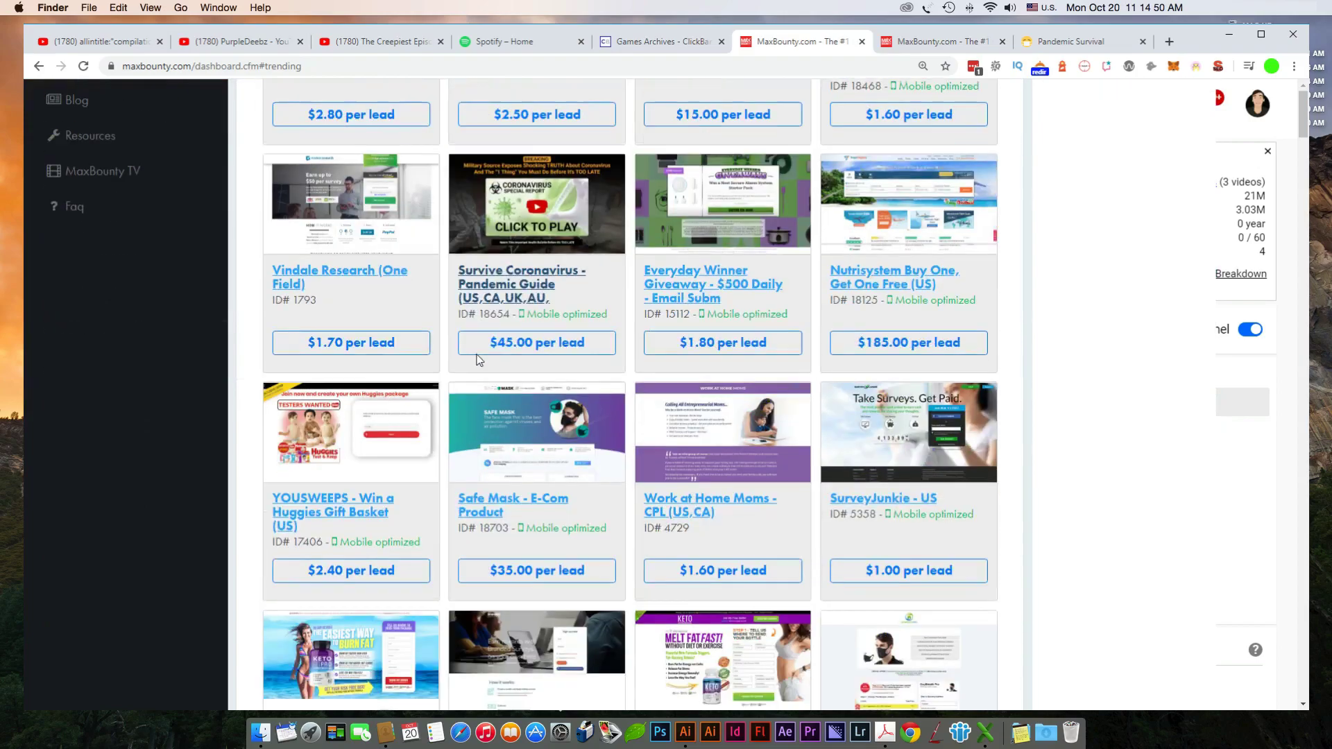
pyautogui.scroll(-4, 477, 355)
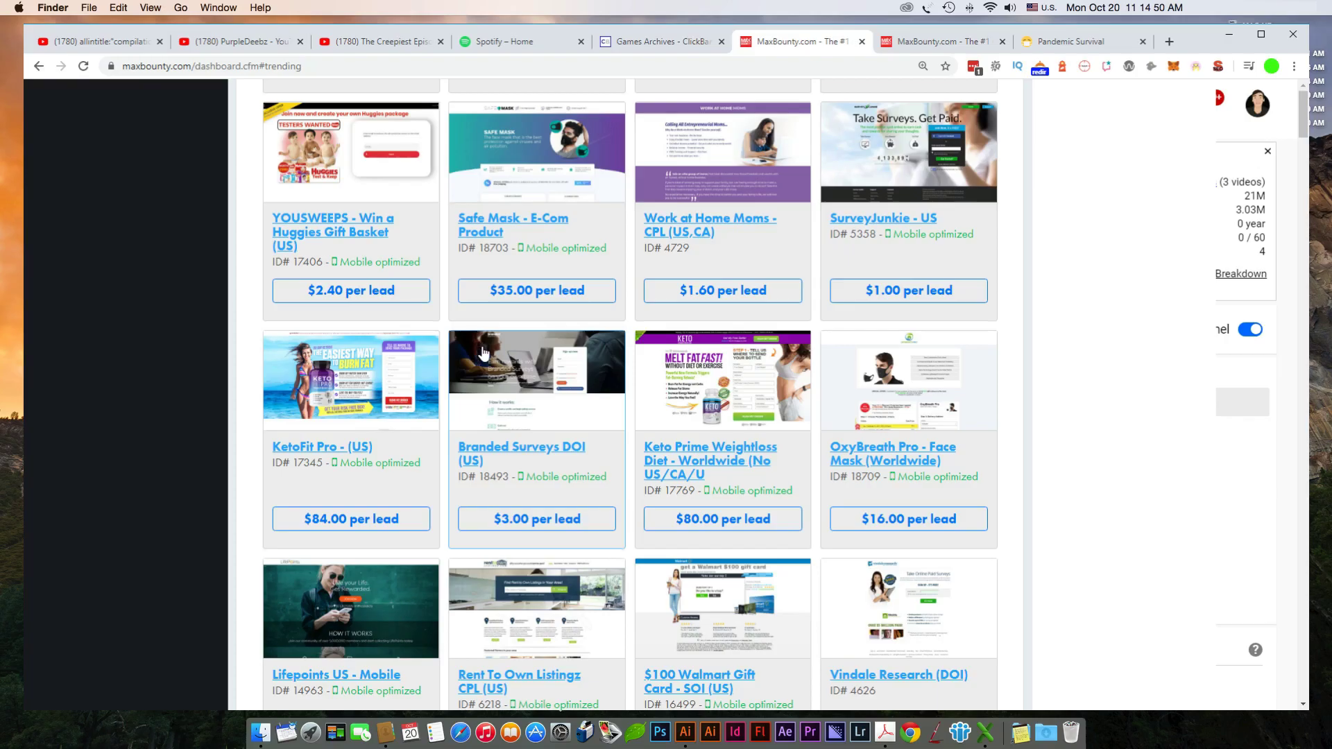
pyautogui.scroll(10, 484, 354)
pyautogui.scroll(-9, 484, 386)
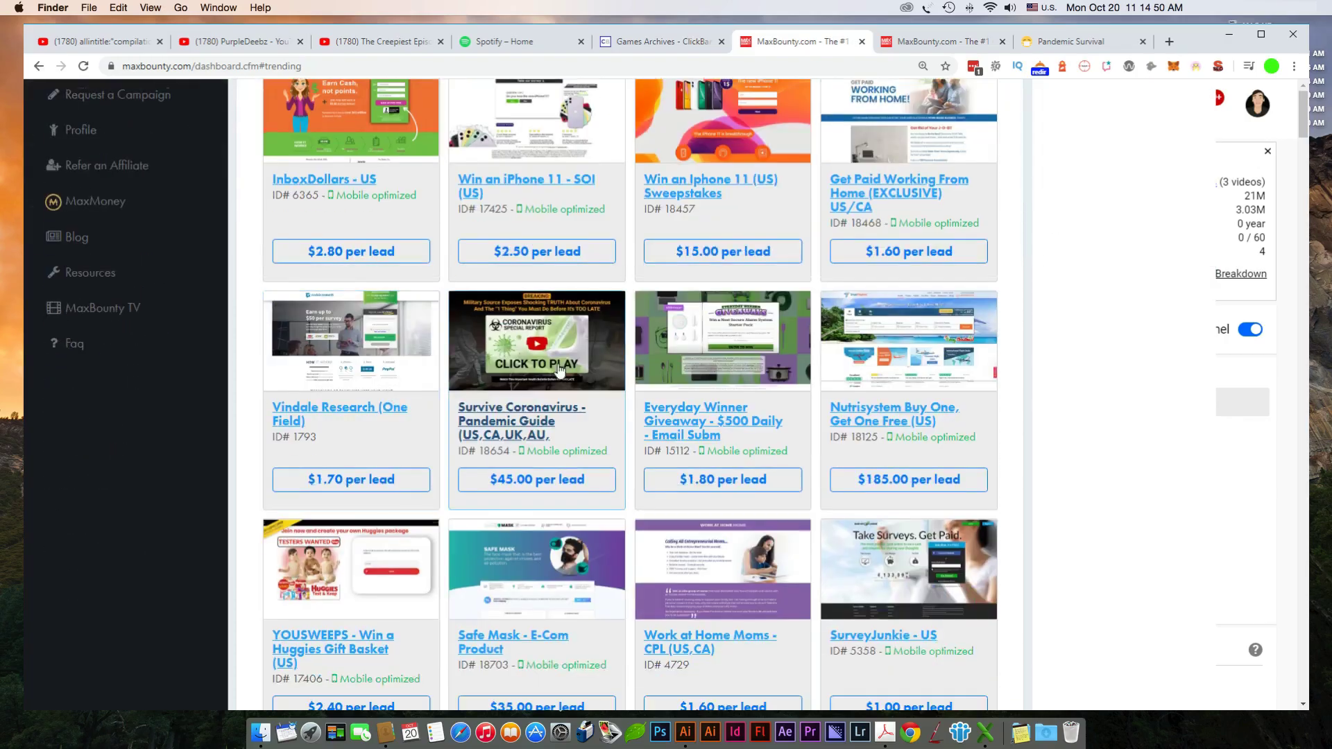
pyautogui.scroll(12, 598, 362)
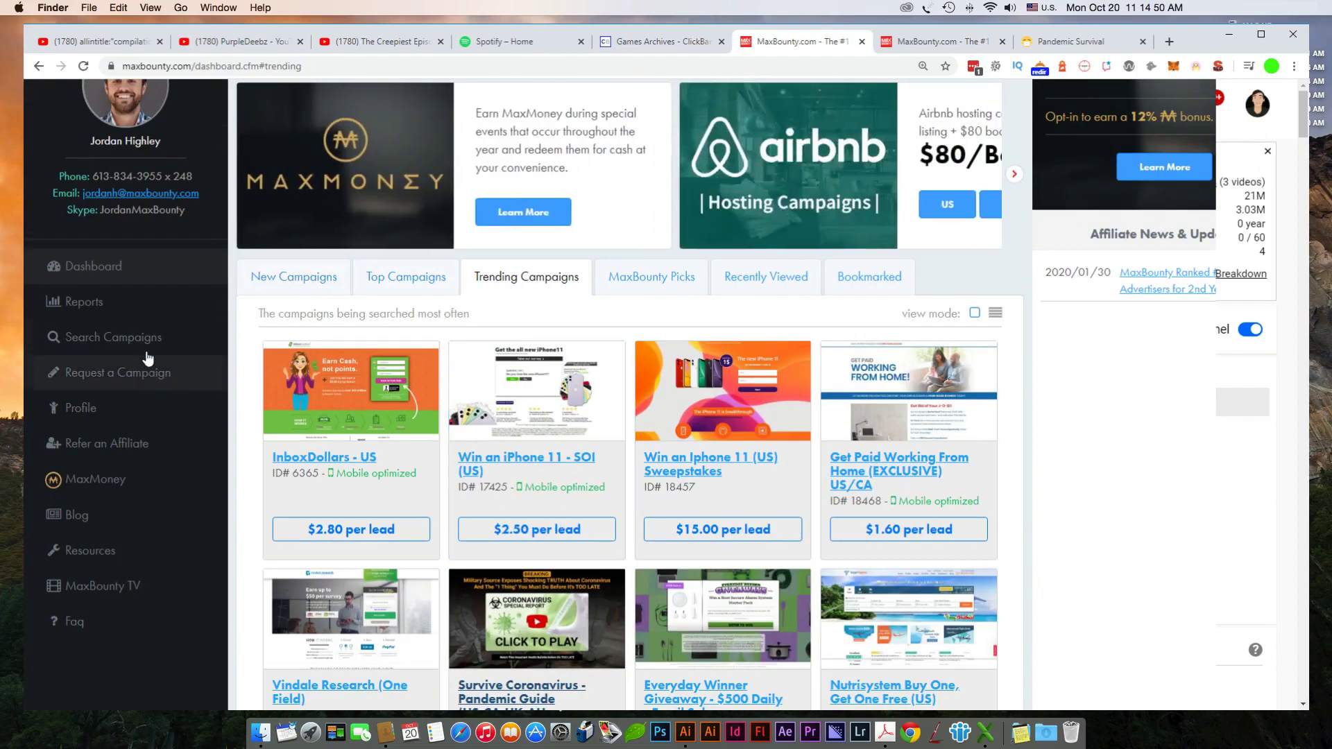
# - Search MaxBounty's Search Campaigns page for 'soi' and review the matching campaigns
pyautogui.click(514, 218)
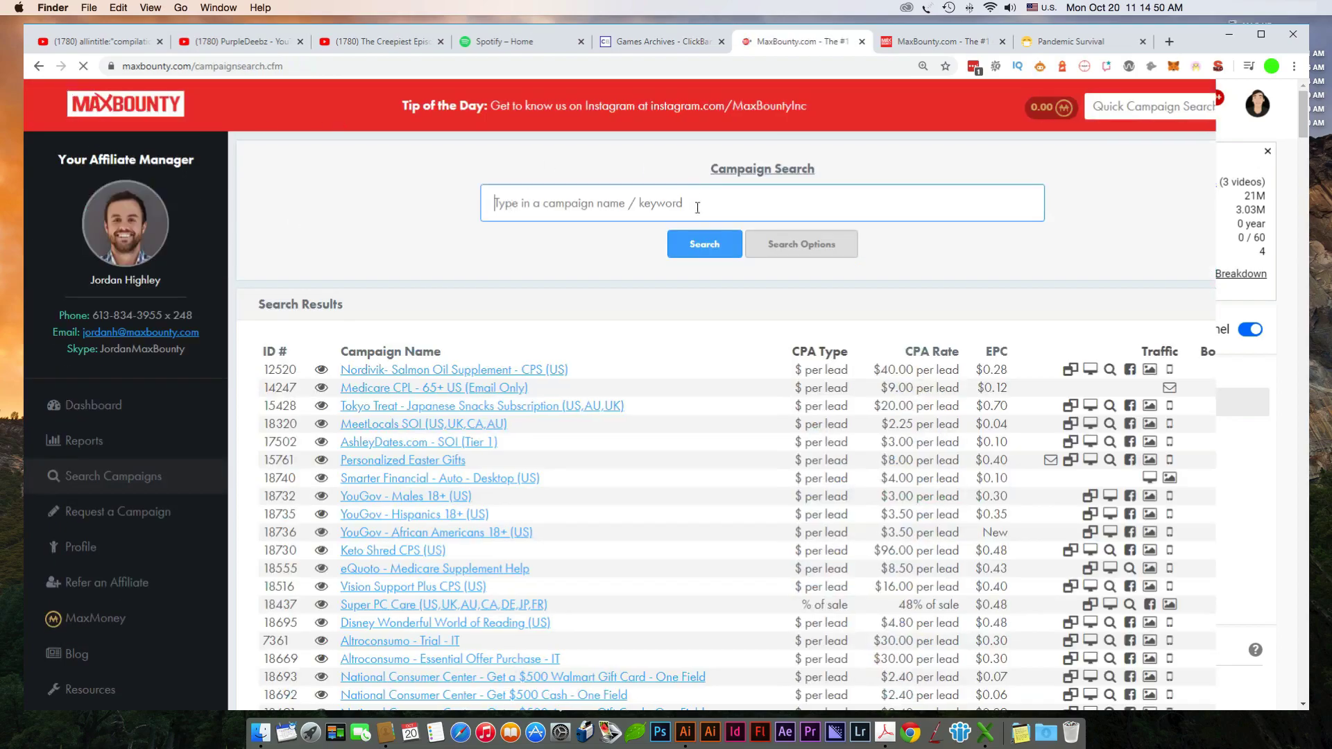
pyautogui.write('d')
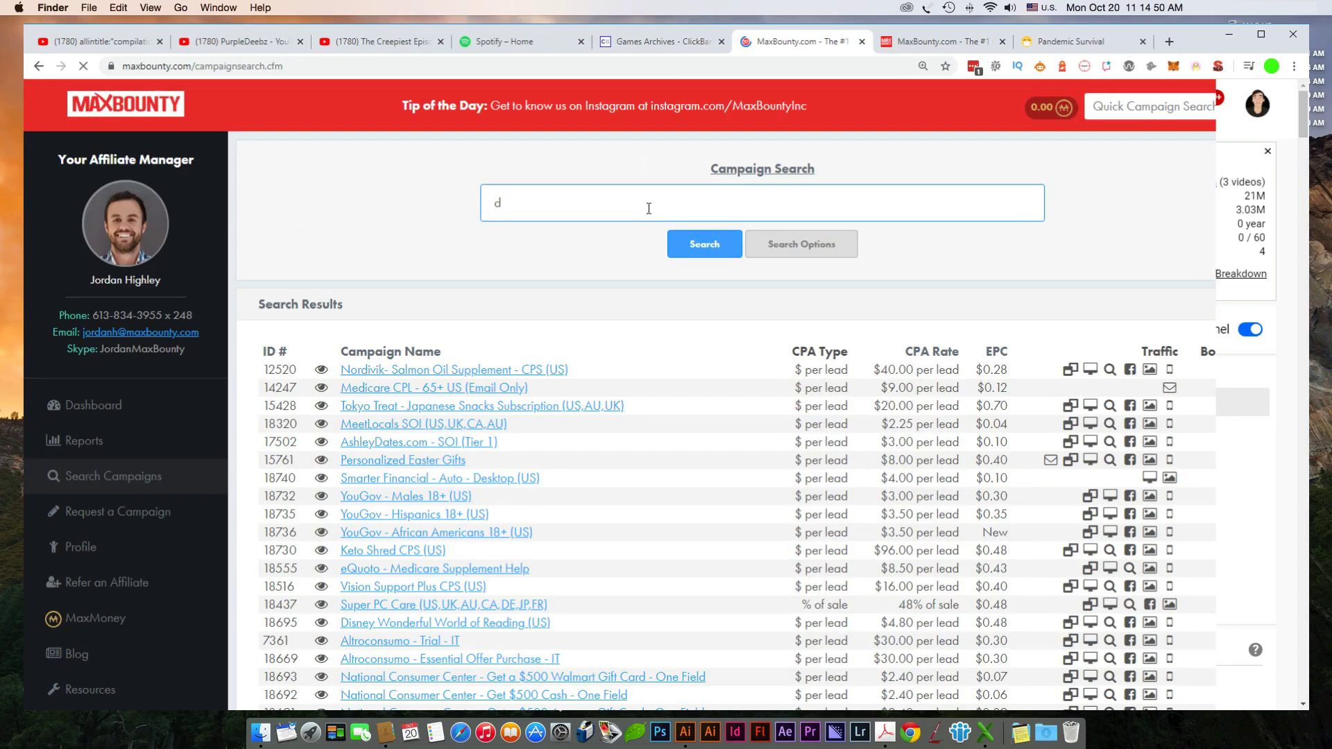
pyautogui.press('BackSpace')
pyautogui.write('soi')
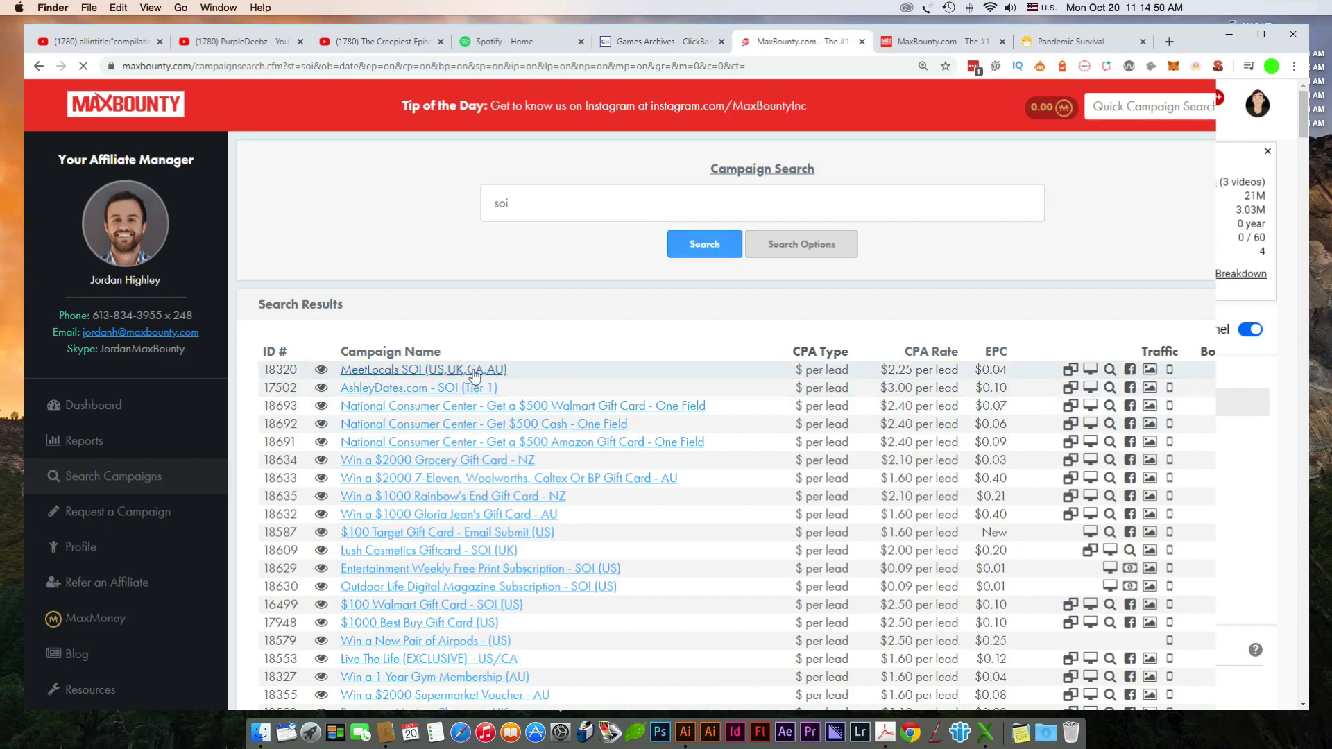
pyautogui.scroll(-5, 635, 422)
pyautogui.scroll(2, 606, 315)
pyautogui.scroll(1, 608, 315)
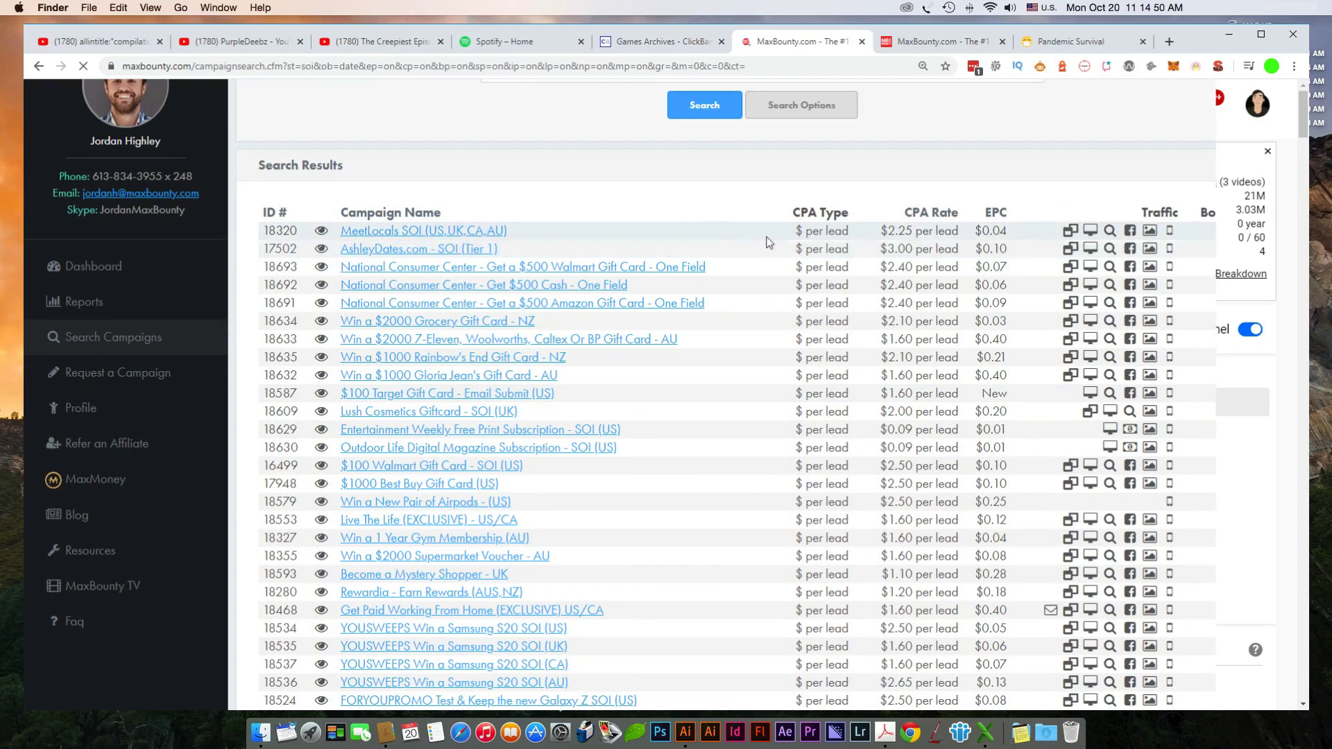
# - Sort the SOI search results by EPC and scroll through the ranked list
pyautogui.click(1001, 217)
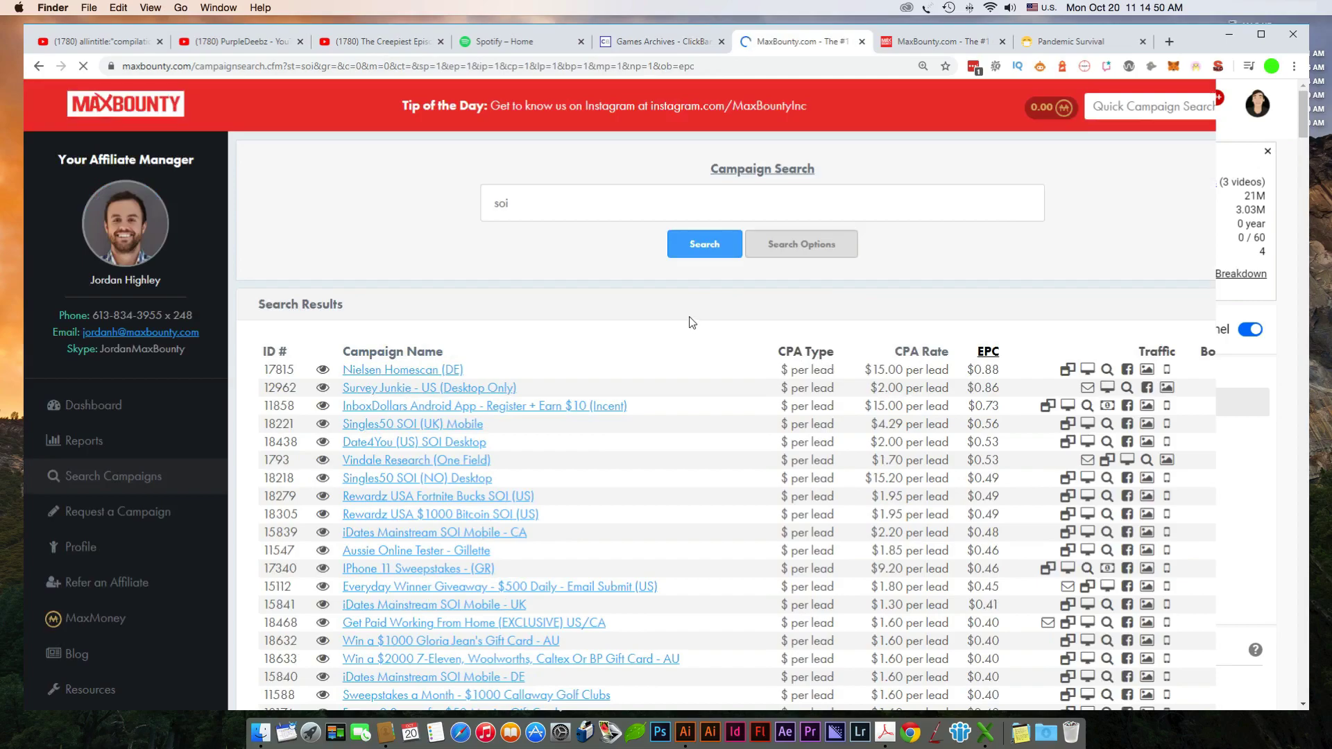
pyautogui.moveTo(350, 312); pyautogui.dragTo(241, 295)
pyautogui.click(420, 313)
pyautogui.scroll(-3, 423, 306)
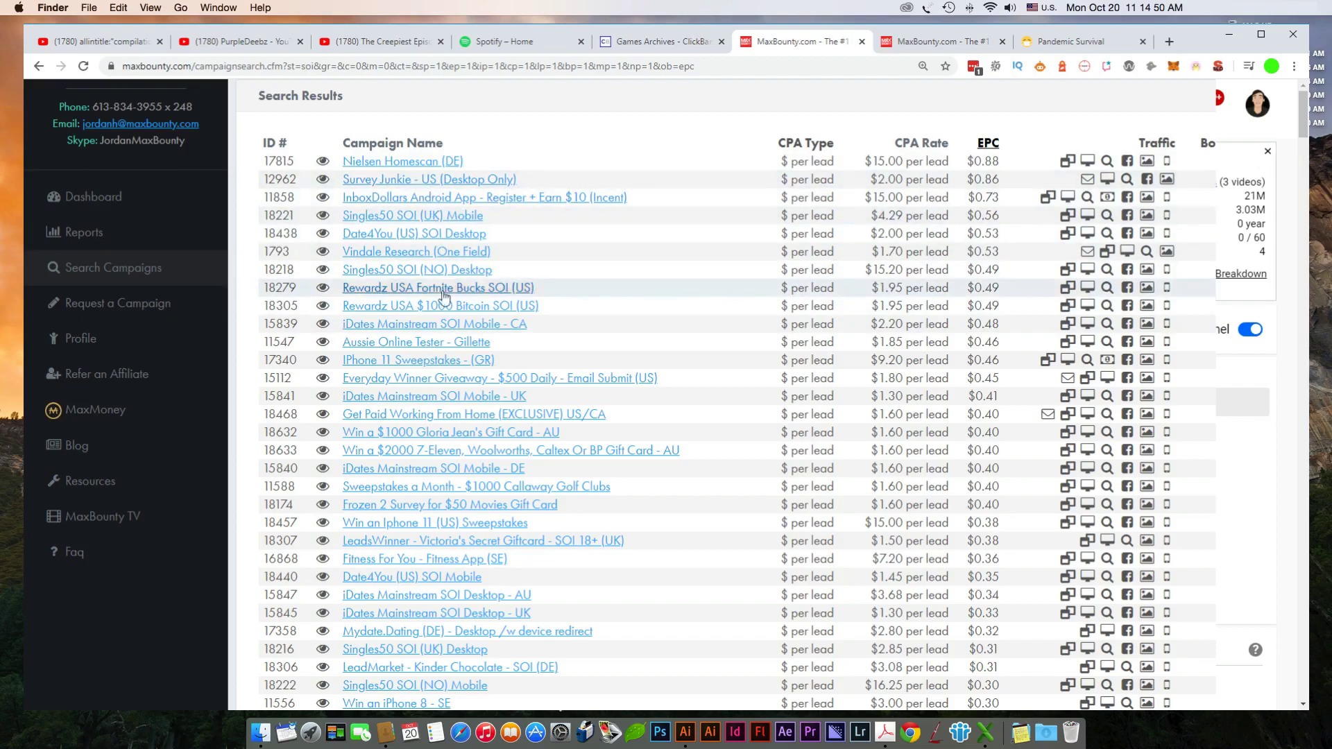
pyautogui.scroll(-2, 442, 327)
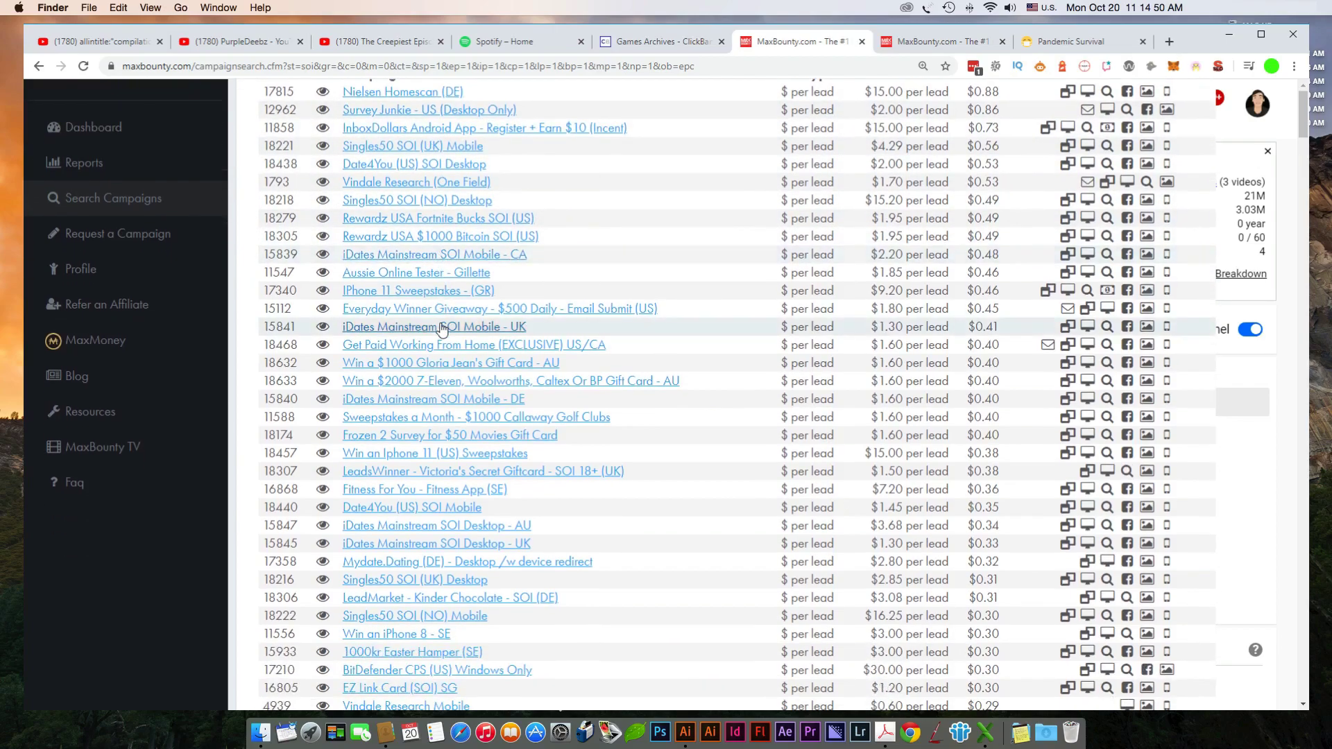
pyautogui.scroll(2, 441, 326)
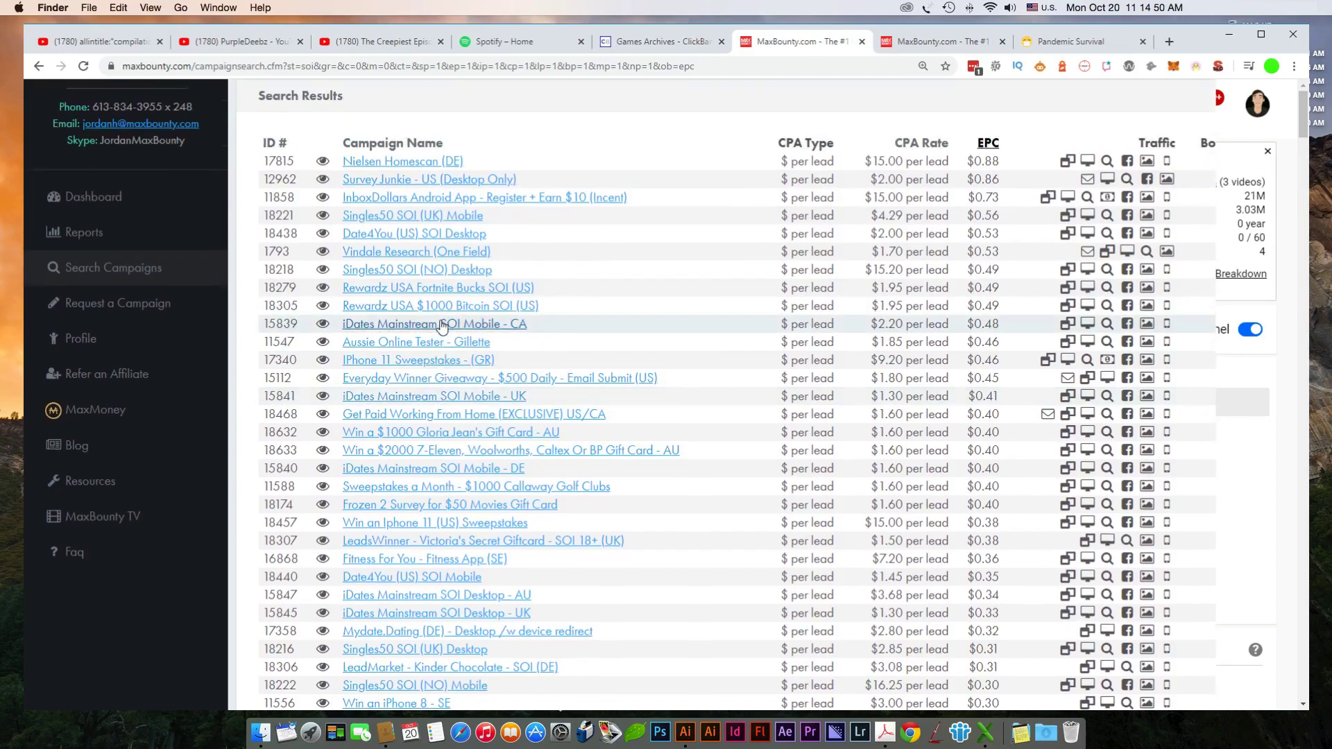
# - Check the Adventure Time video tab, then return to the MaxBounty SOI results tab
pyautogui.click(353, 43)
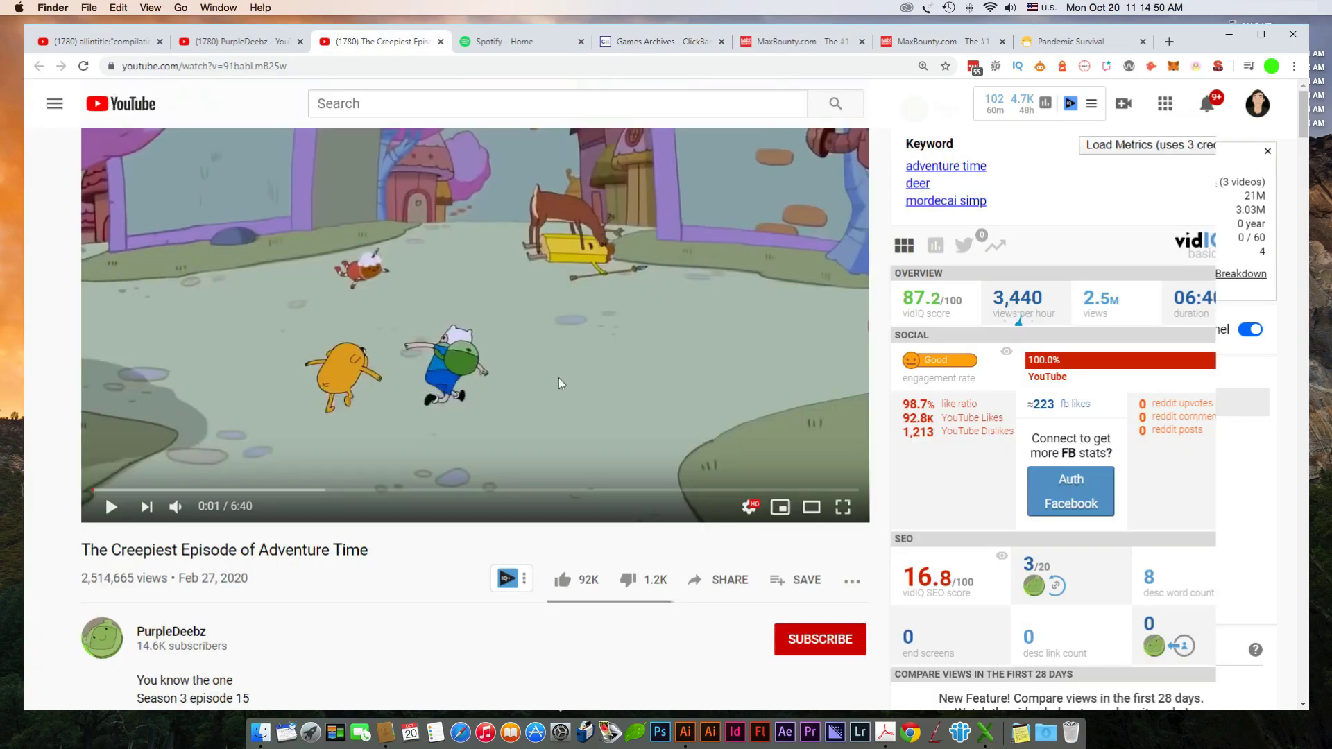
pyautogui.scroll(-2, 337, 479)
pyautogui.moveTo(389, 411); pyautogui.dragTo(106, 411)
pyautogui.click(381, 469)
pyautogui.click(929, 43)
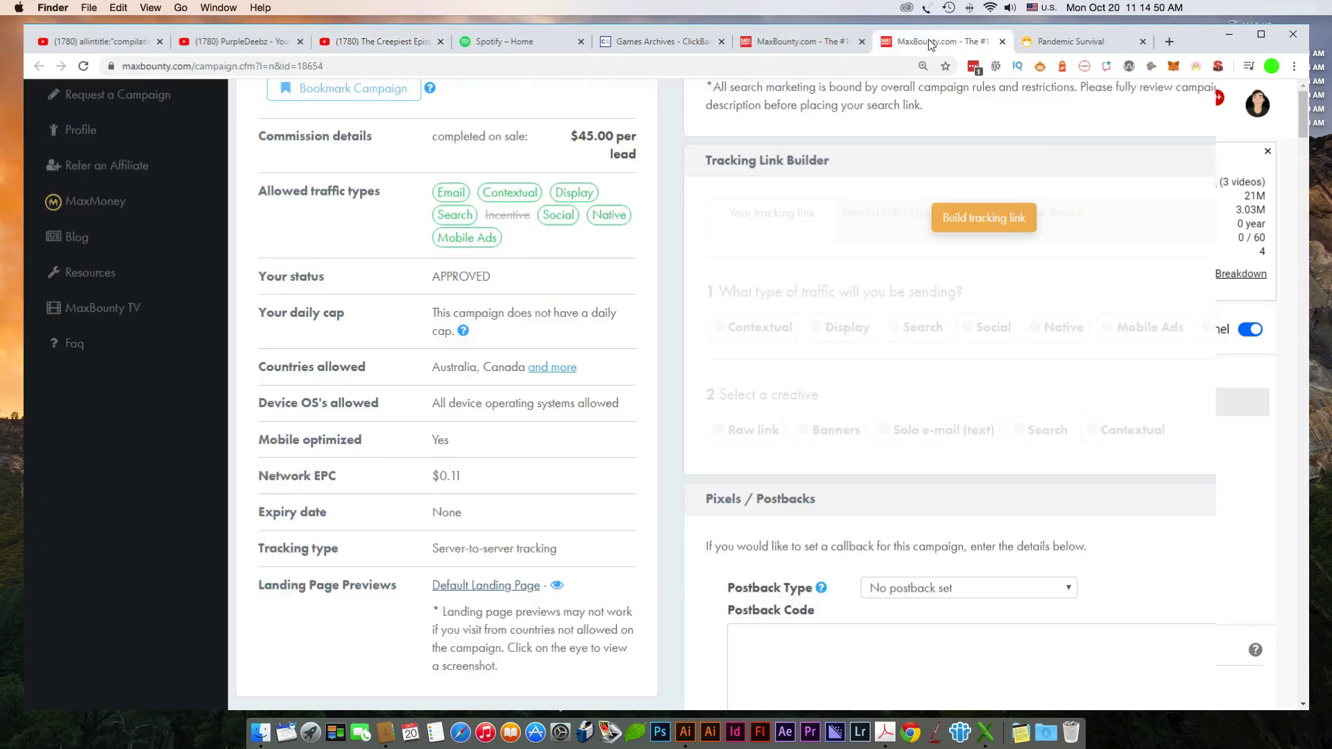
pyautogui.click(777, 45)
pyautogui.scroll(-2, 497, 354)
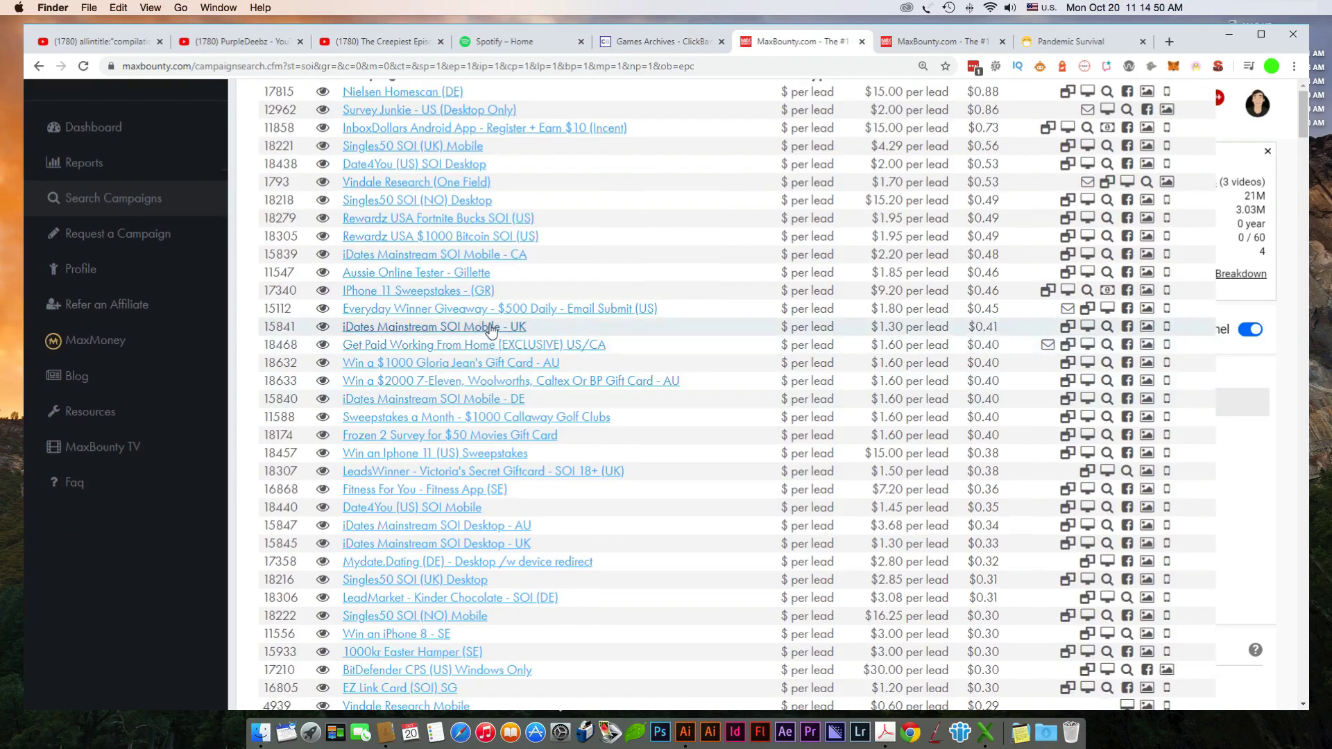
pyautogui.scroll(4, 497, 495)
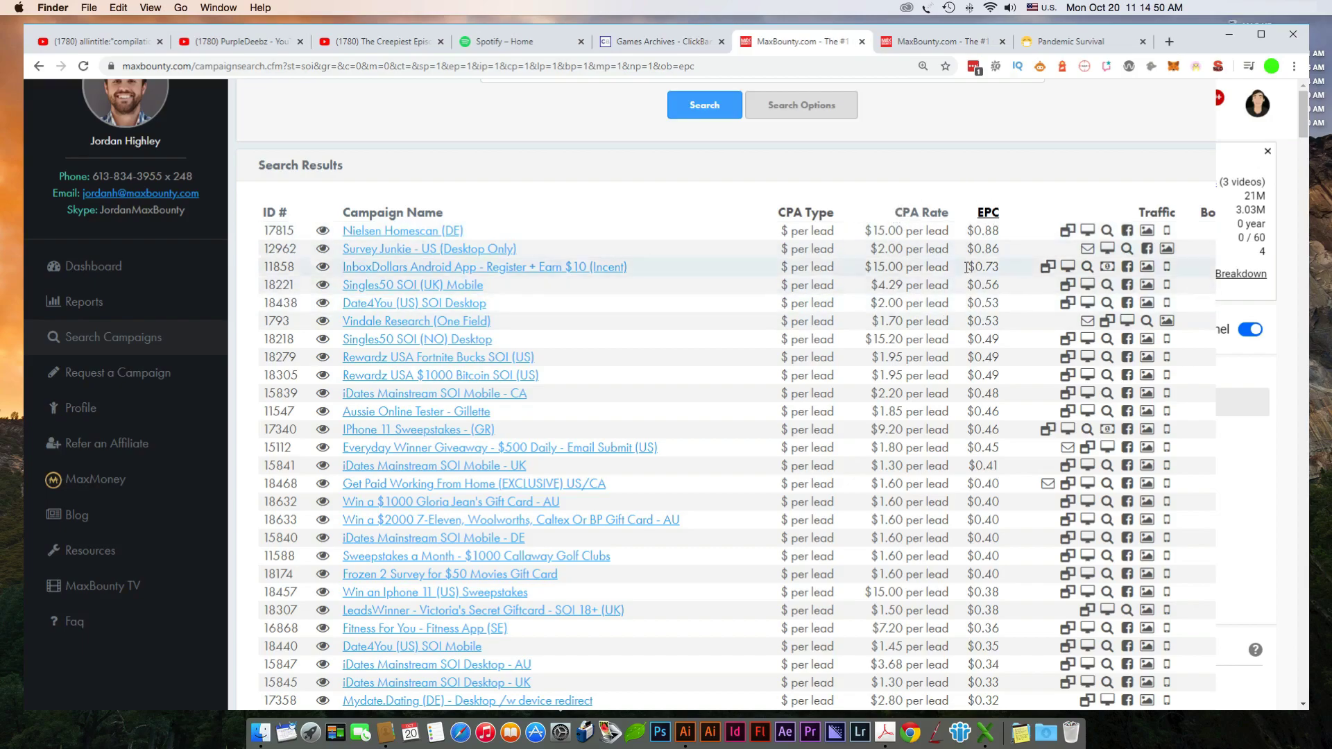
# - Scroll the EPC-sorted SOI results past InboxDollars Android App ($0.73) and Singles50 SOI (UK) Mobile
pyautogui.scroll(-3, 968, 389)
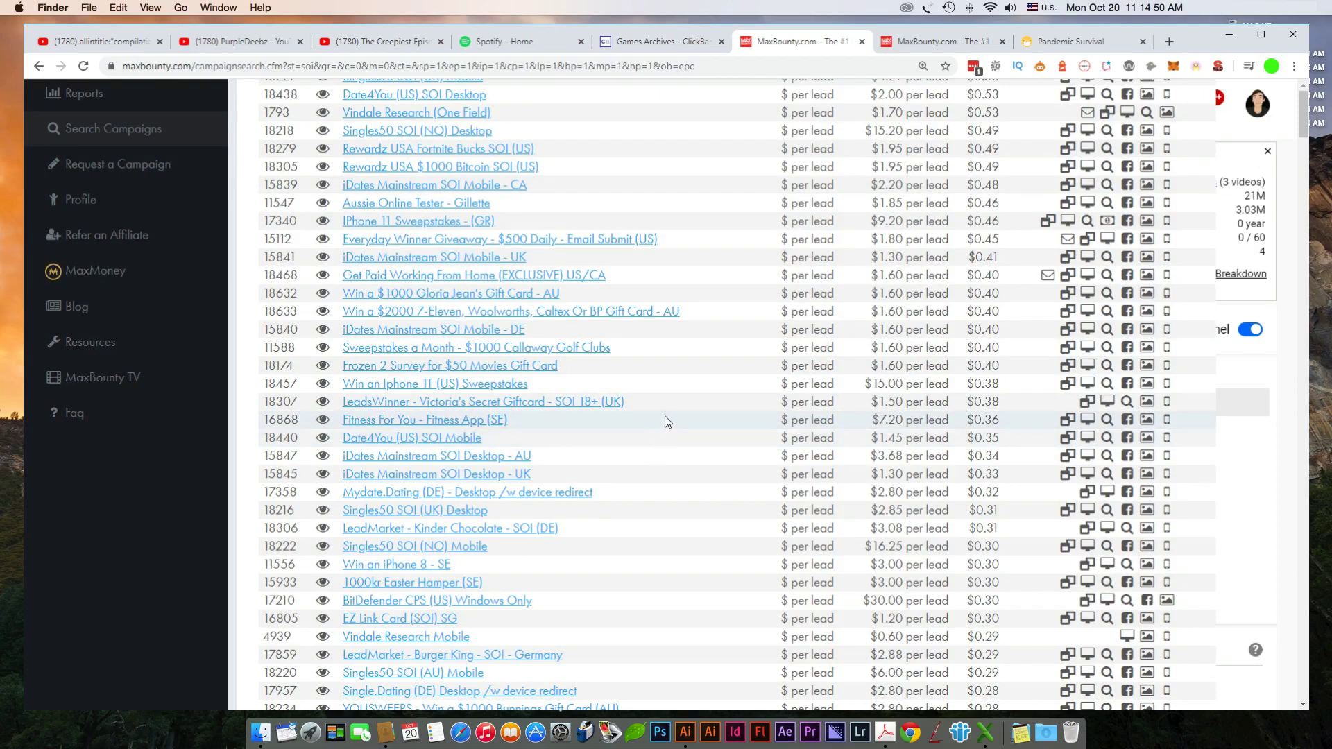
pyautogui.scroll(5, 590, 420)
pyautogui.scroll(-3, 485, 417)
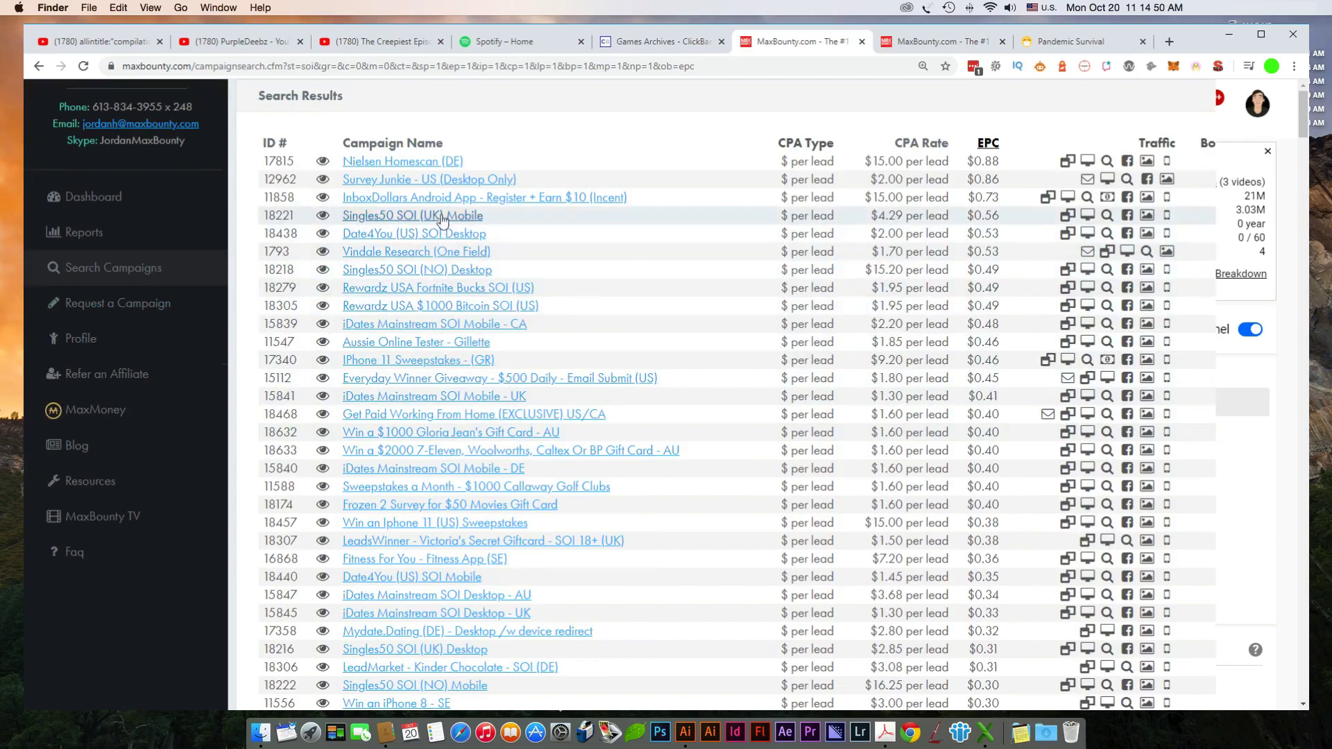
pyautogui.scroll(-2, 435, 218)
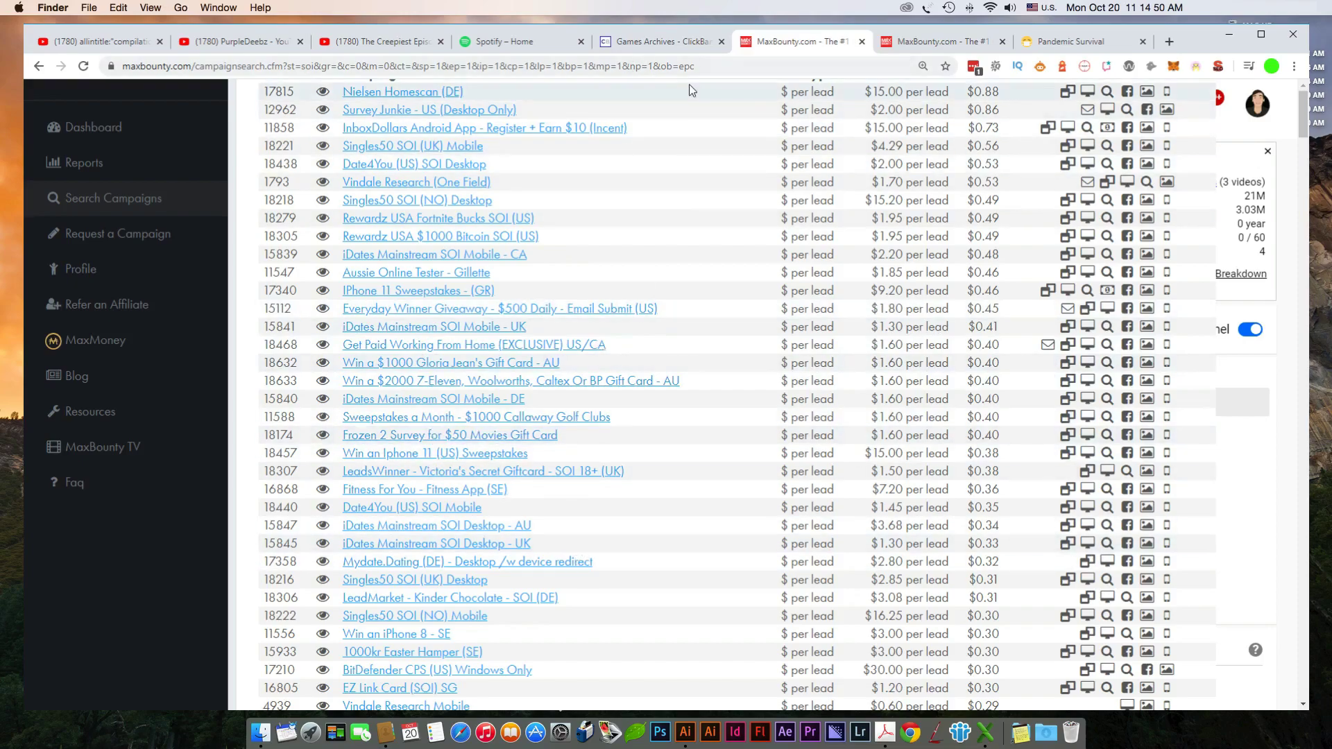
# - Find 'fortnite' on the page, open Rewardz USA Fortnite Bucks SOI (US), then go back
pyautogui.press('super+f')
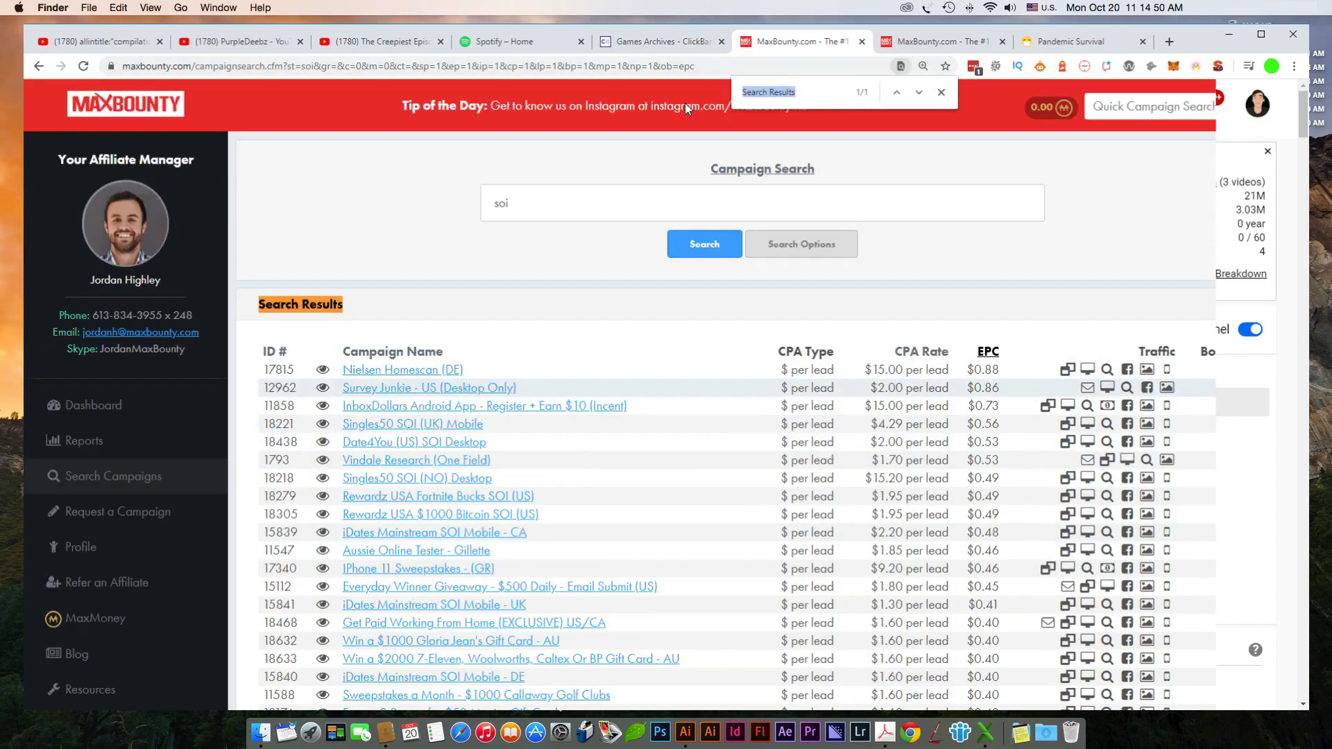
pyautogui.write('fortnite')
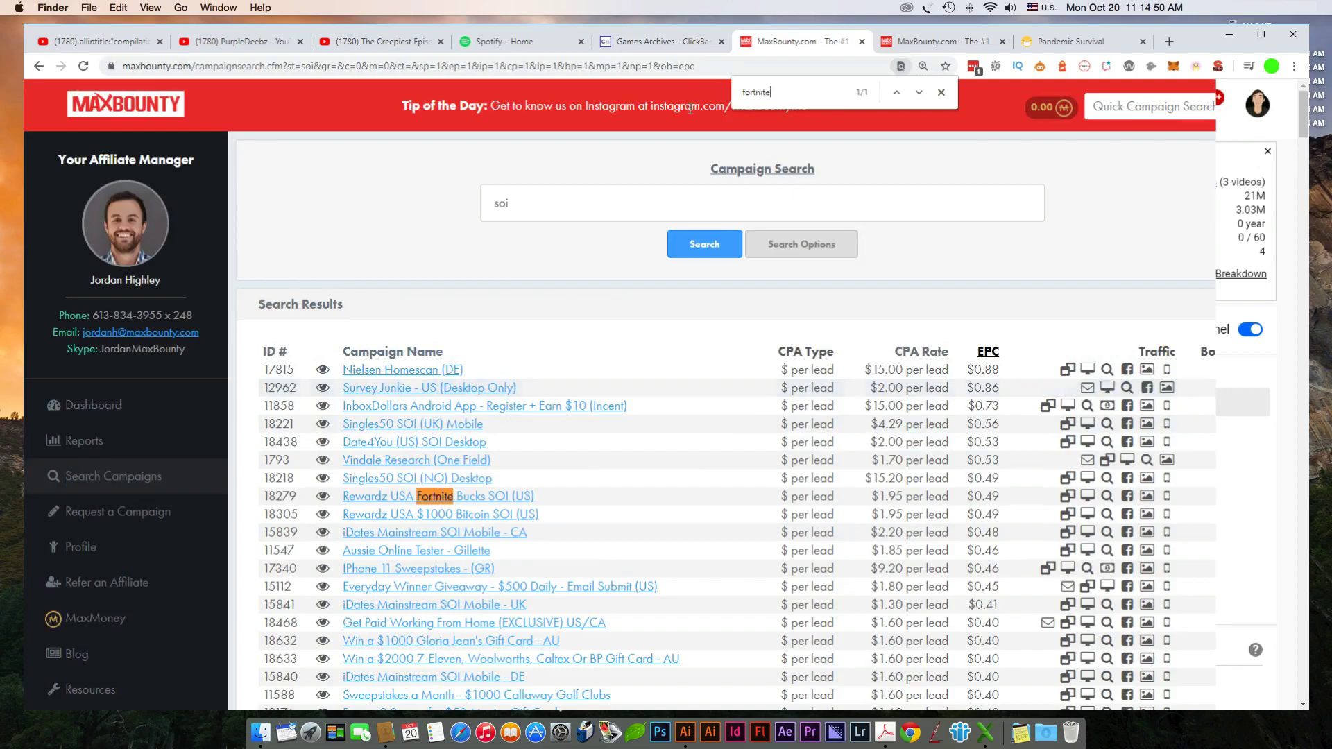
pyautogui.click(496, 498)
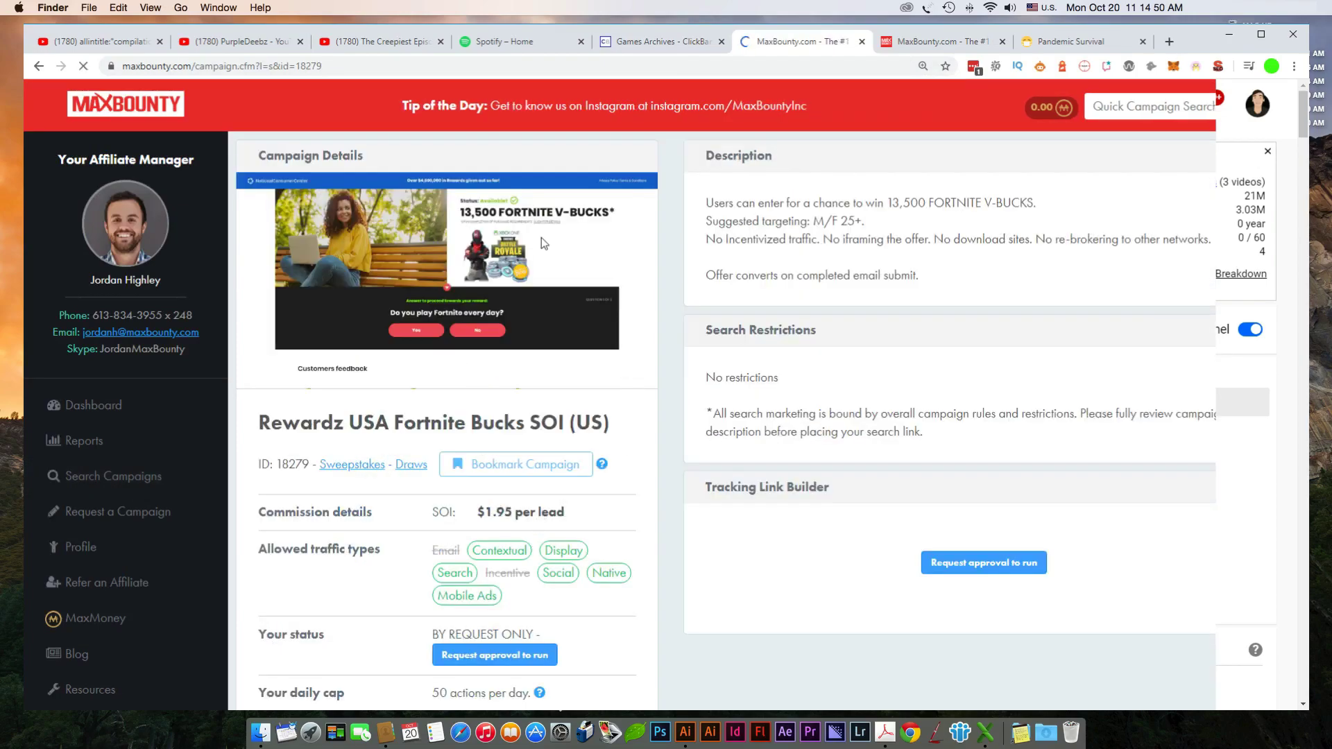
pyautogui.click(39, 66)
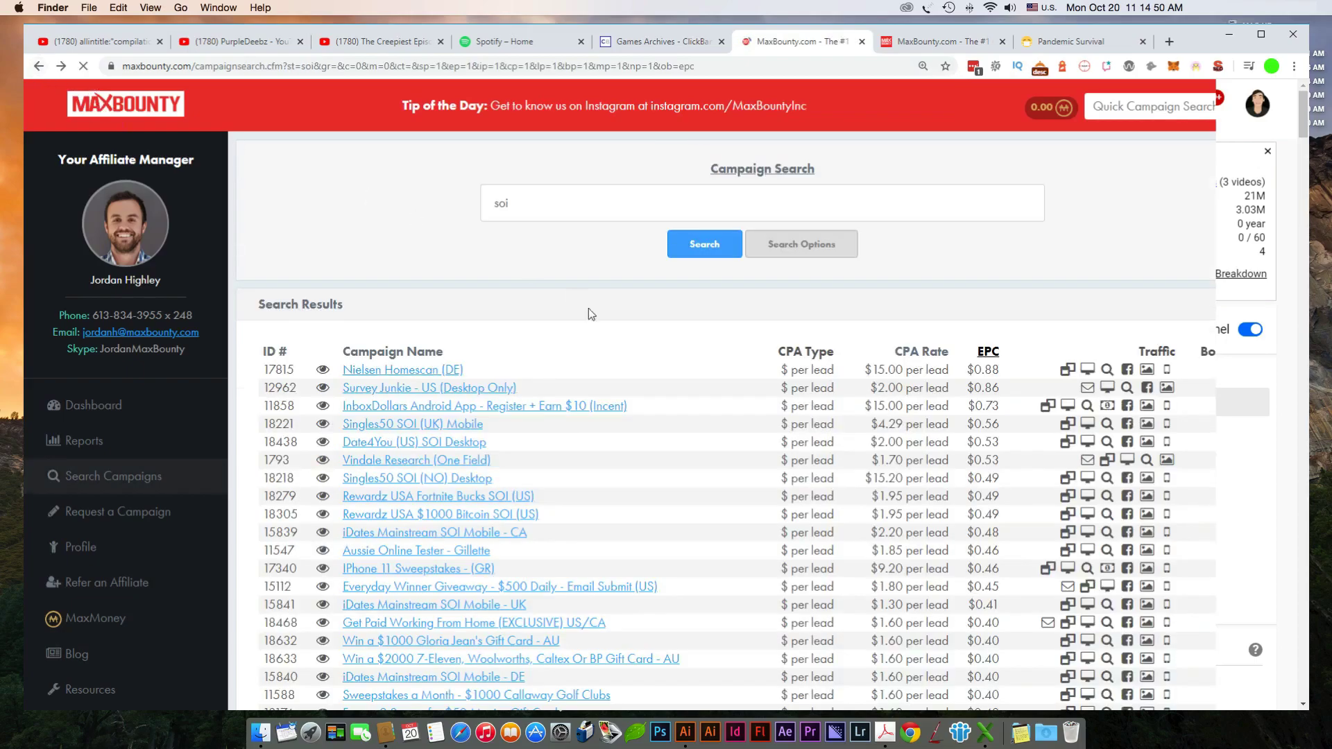
# - Scroll further down the SOI results to Aussie Online Tester - Gillette at $1.85 per lead
pyautogui.scroll(-2, 580, 367)
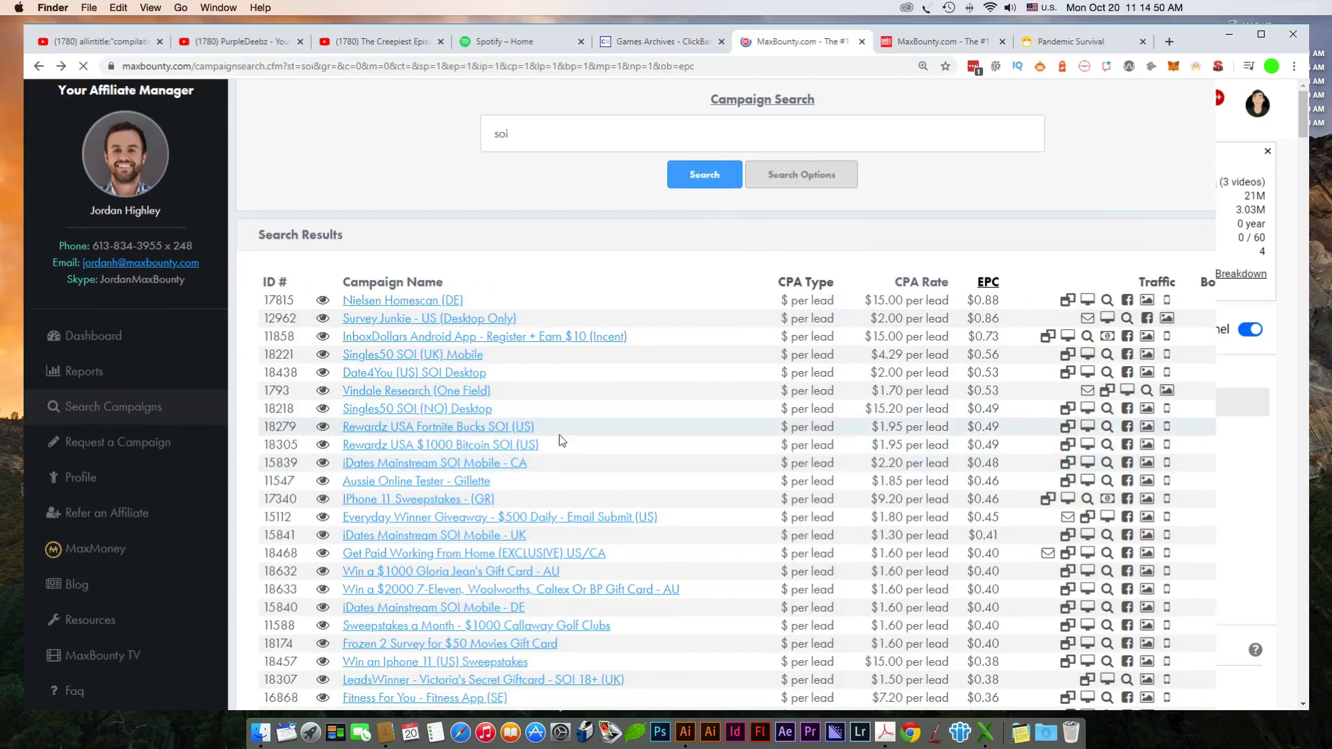
pyautogui.scroll(-2, 559, 435)
pyautogui.scroll(-2, 460, 430)
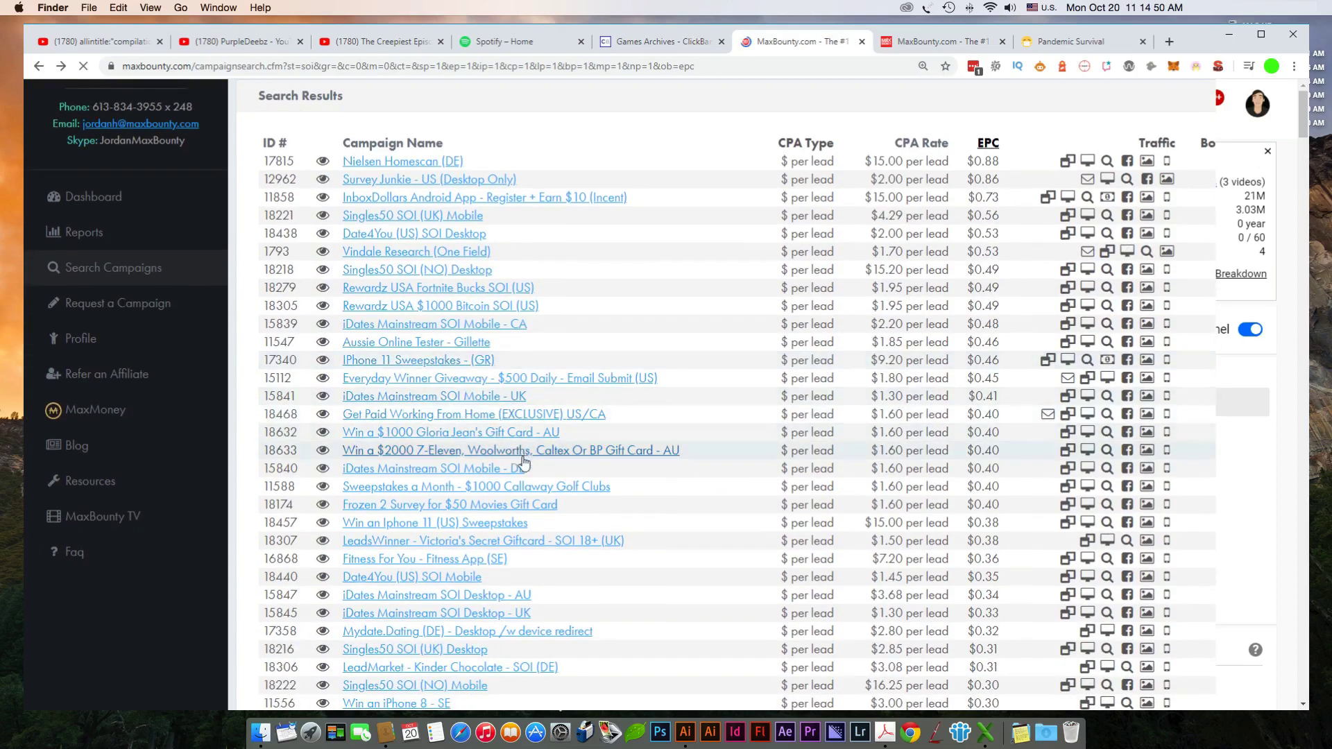
pyautogui.scroll(-2, 472, 431)
pyautogui.scroll(-2, 466, 435)
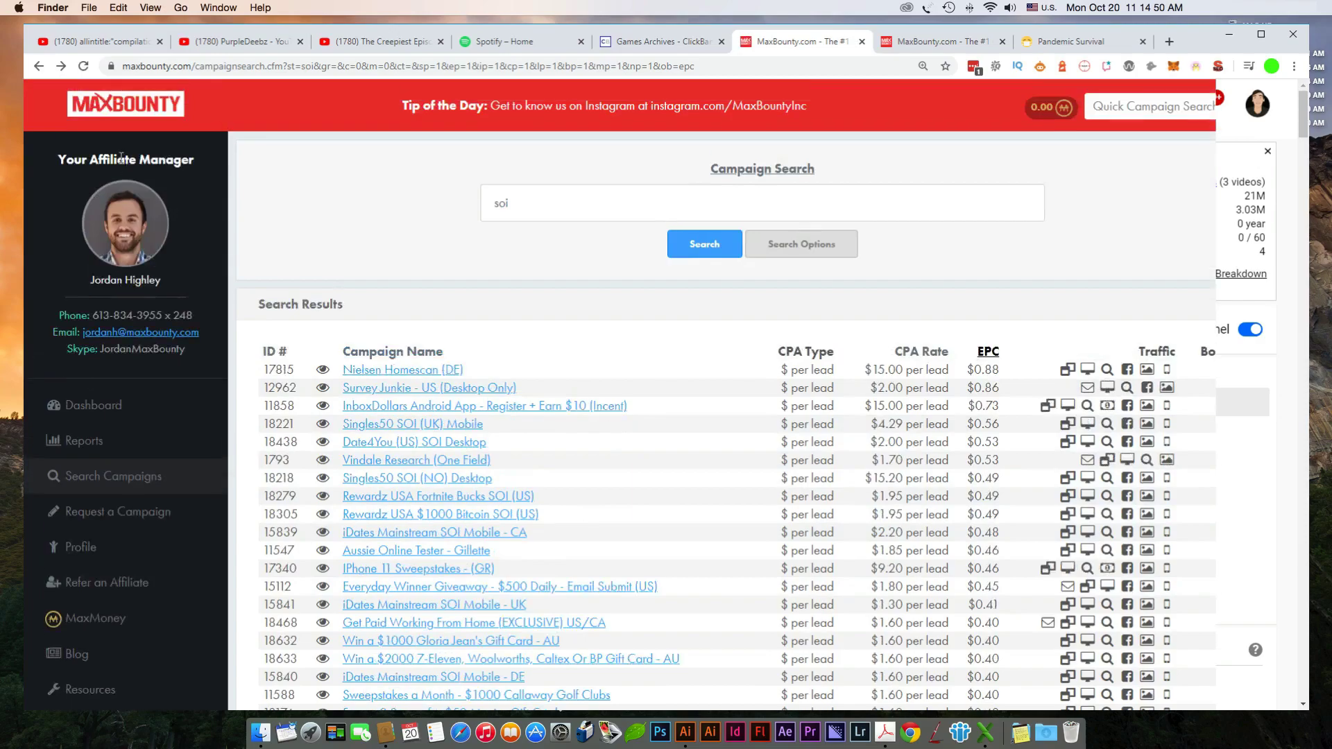
pyautogui.scroll(-3, 410, 420)
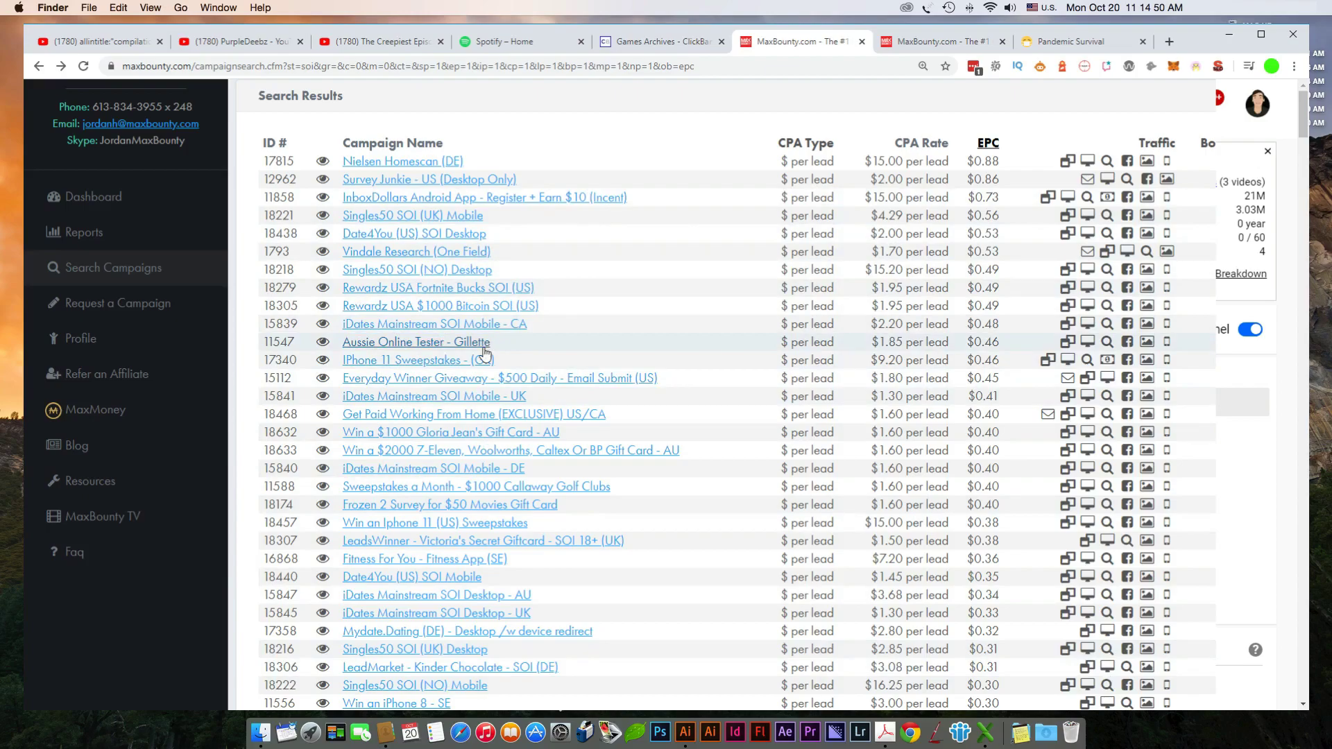
# - Go forward to Vindale Research (One Field) and highlight its title and $1.70 per lead commission
pyautogui.press('super+bracketright')
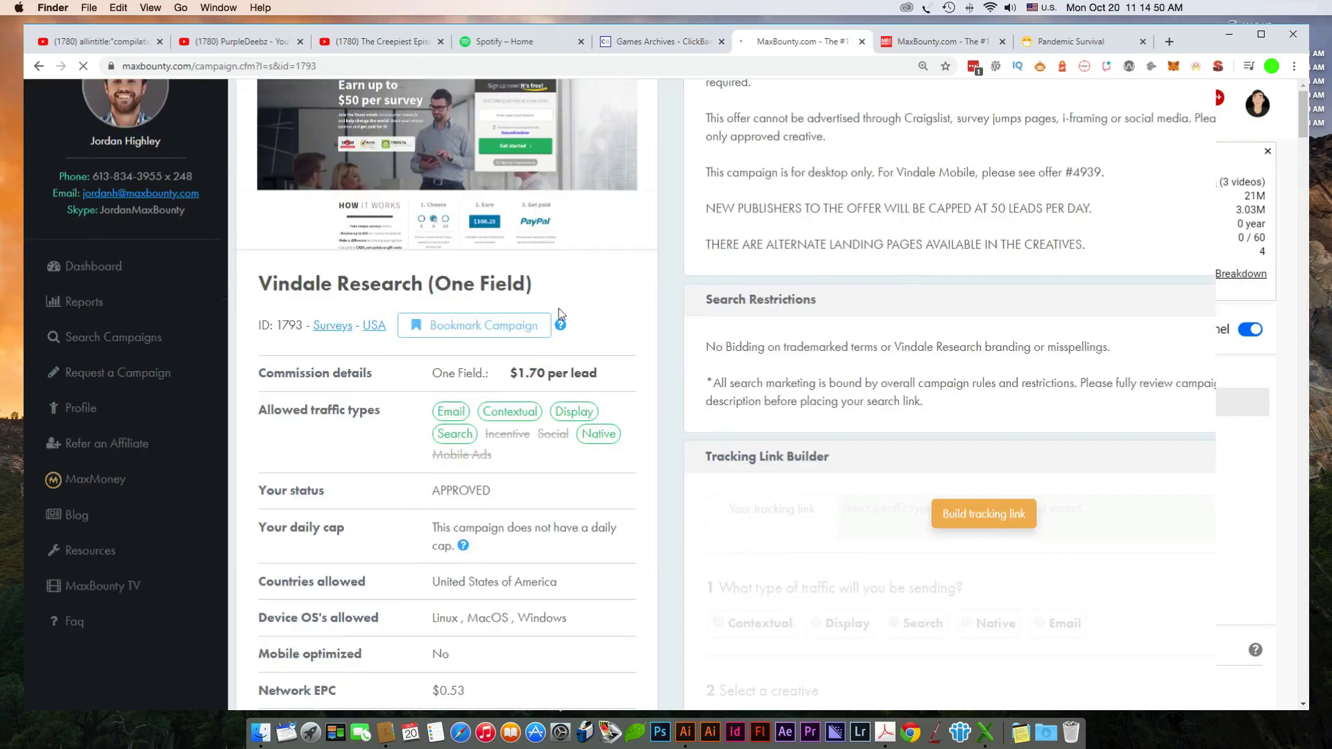
pyautogui.scroll(3, 553, 311)
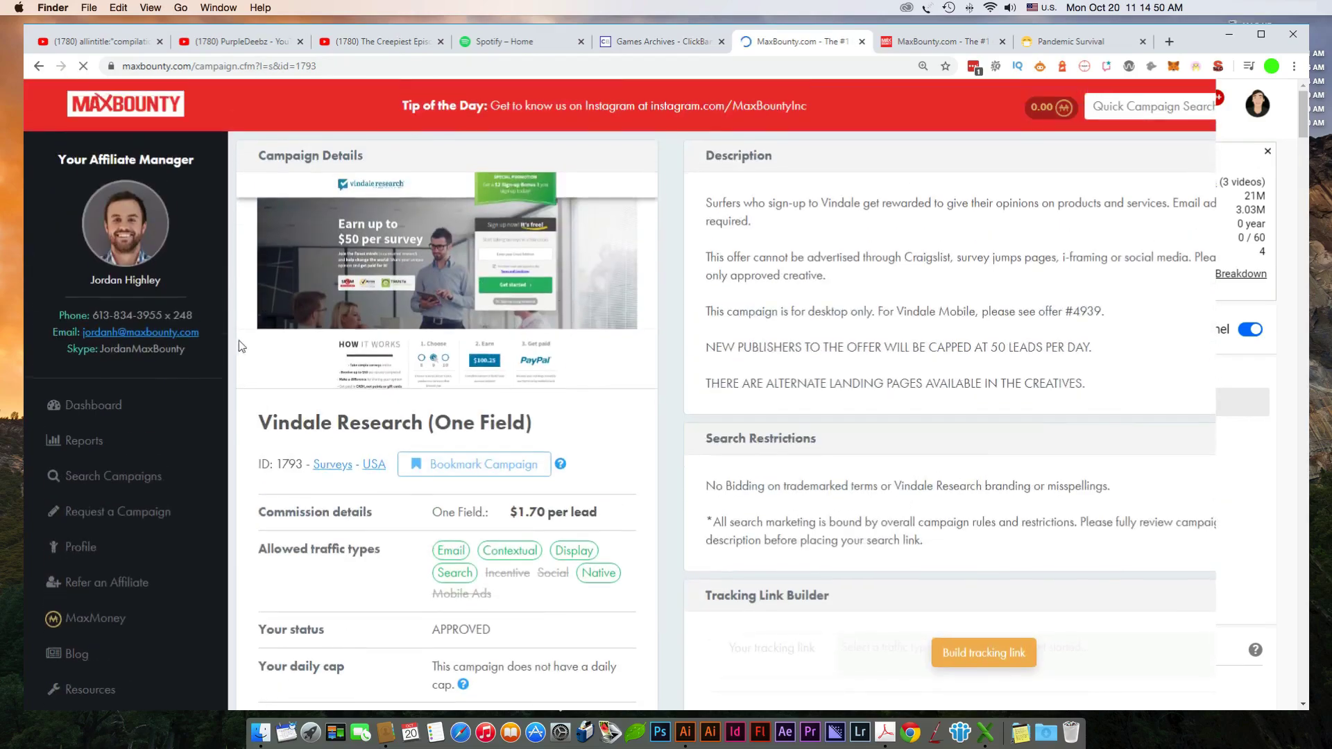
pyautogui.moveTo(534, 434); pyautogui.dragTo(247, 423)
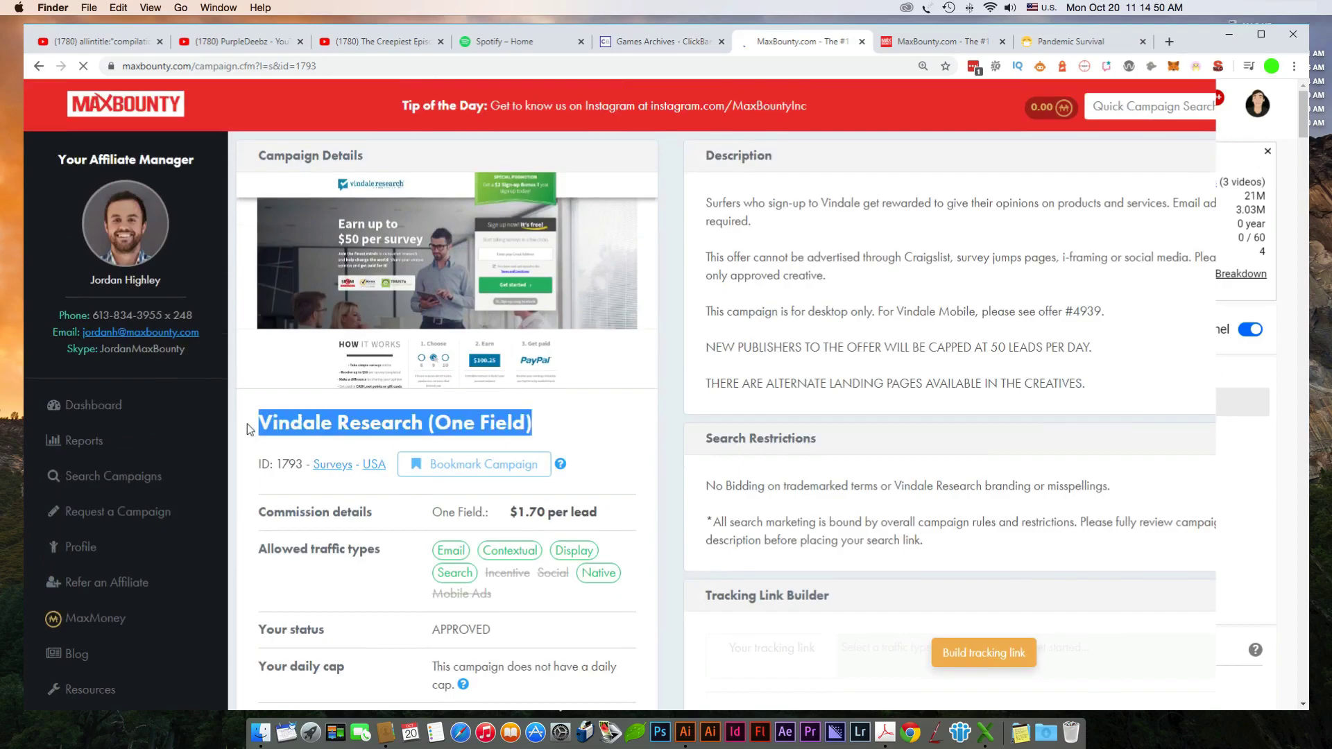
pyautogui.click(563, 429)
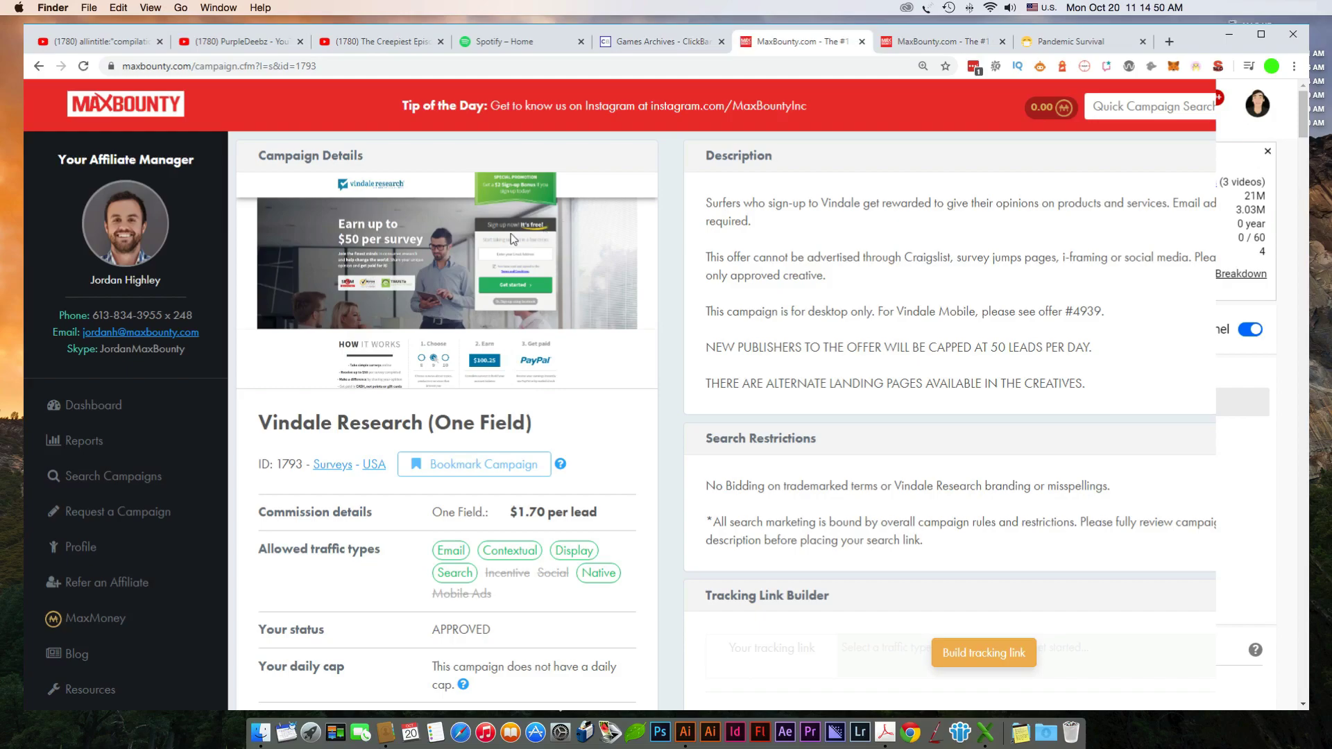
pyautogui.moveTo(606, 518); pyautogui.dragTo(510, 517)
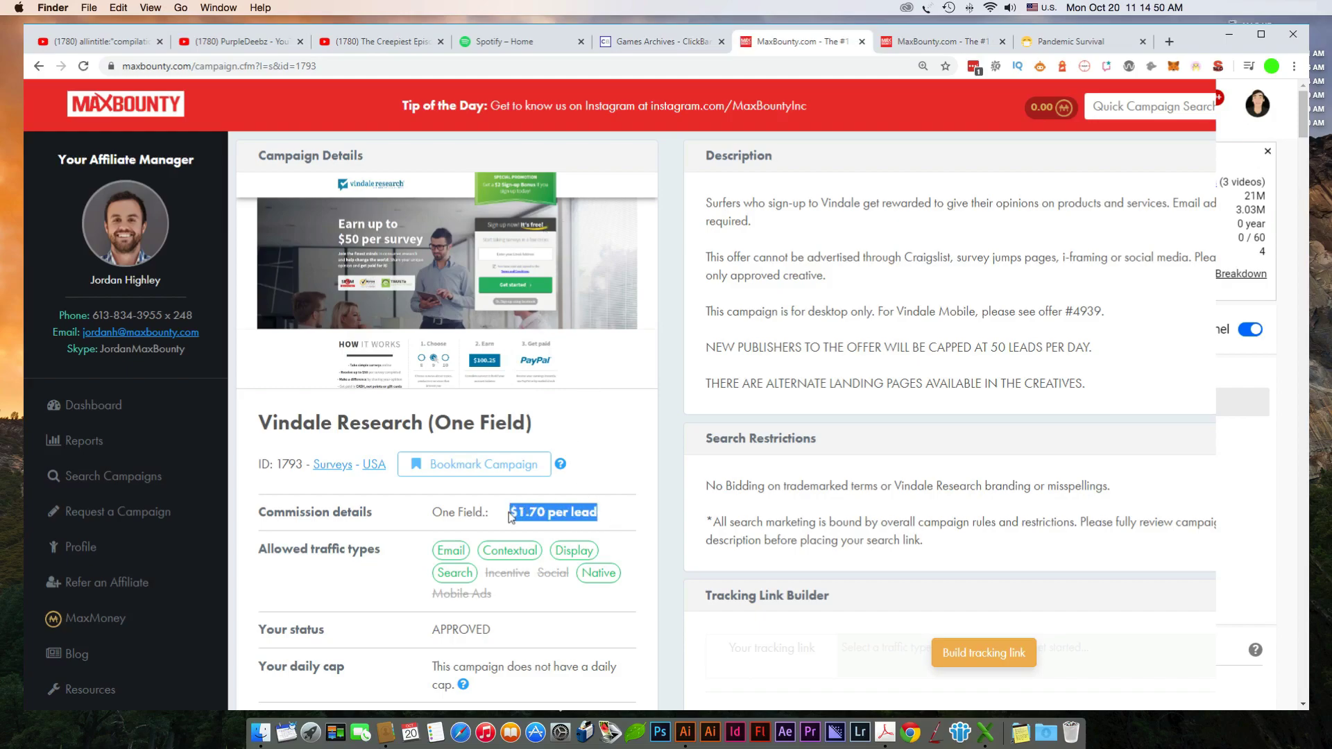
pyautogui.moveTo(606, 519); pyautogui.dragTo(501, 519)
# - Scroll to the landing page preview and highlight its 'Take Online Paid Surveys' heading
pyautogui.scroll(-6, 574, 387)
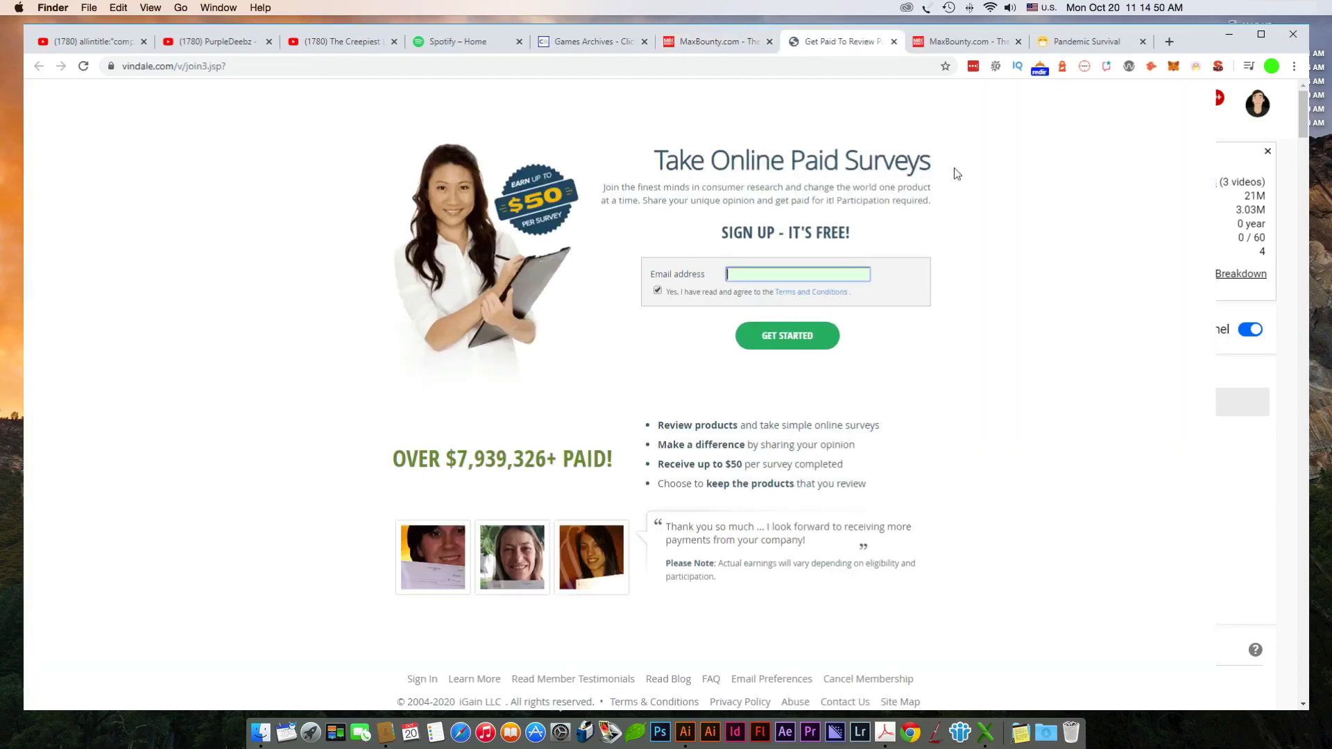
pyautogui.moveTo(957, 173); pyautogui.dragTo(613, 177)
pyautogui.click(1062, 200)
# - Return to the Vindale Research campaign tab and clear the $1.70 per lead highlight
pyautogui.click(711, 41)
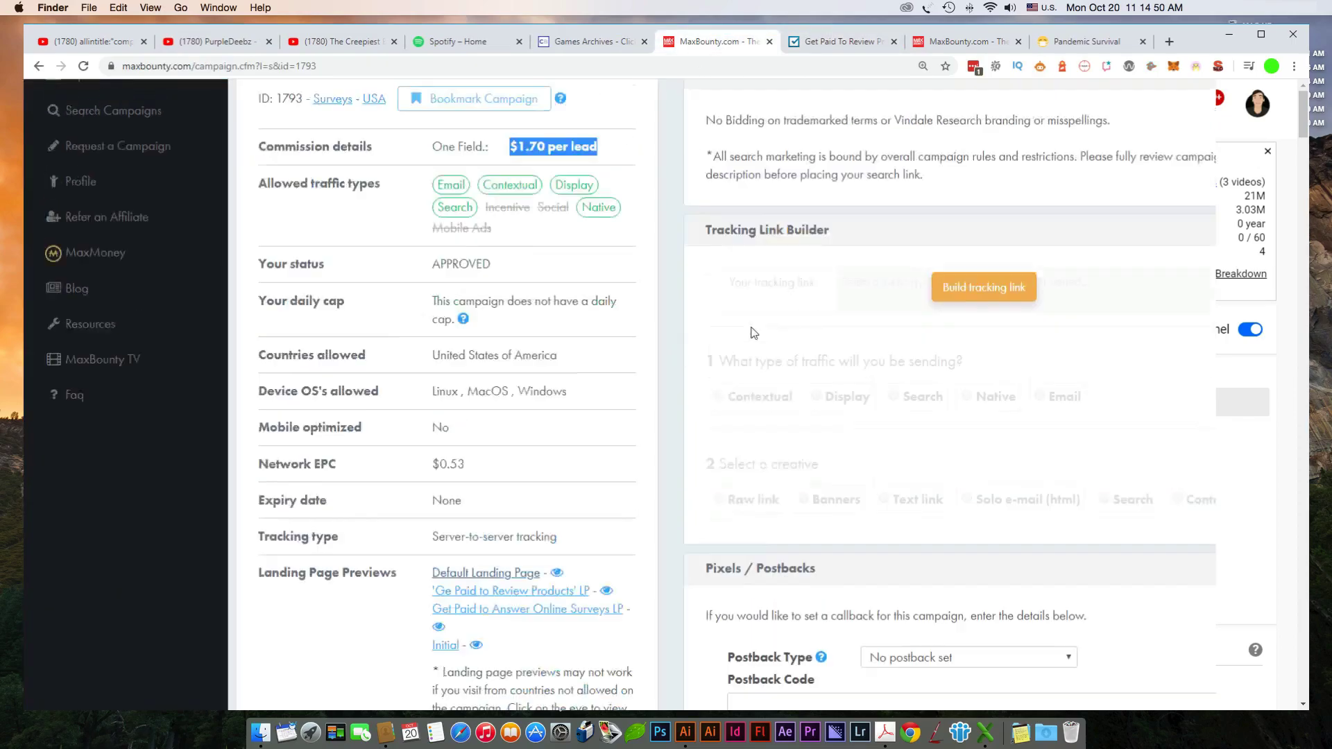
pyautogui.scroll(4, 754, 332)
pyautogui.scroll(-5, 1041, 485)
pyautogui.click(956, 260)
# - Build a Raw link tracking URL for the campaign and select the generated link
pyautogui.click(983, 236)
pyautogui.scroll(2, 899, 478)
pyautogui.scroll(-4, 877, 524)
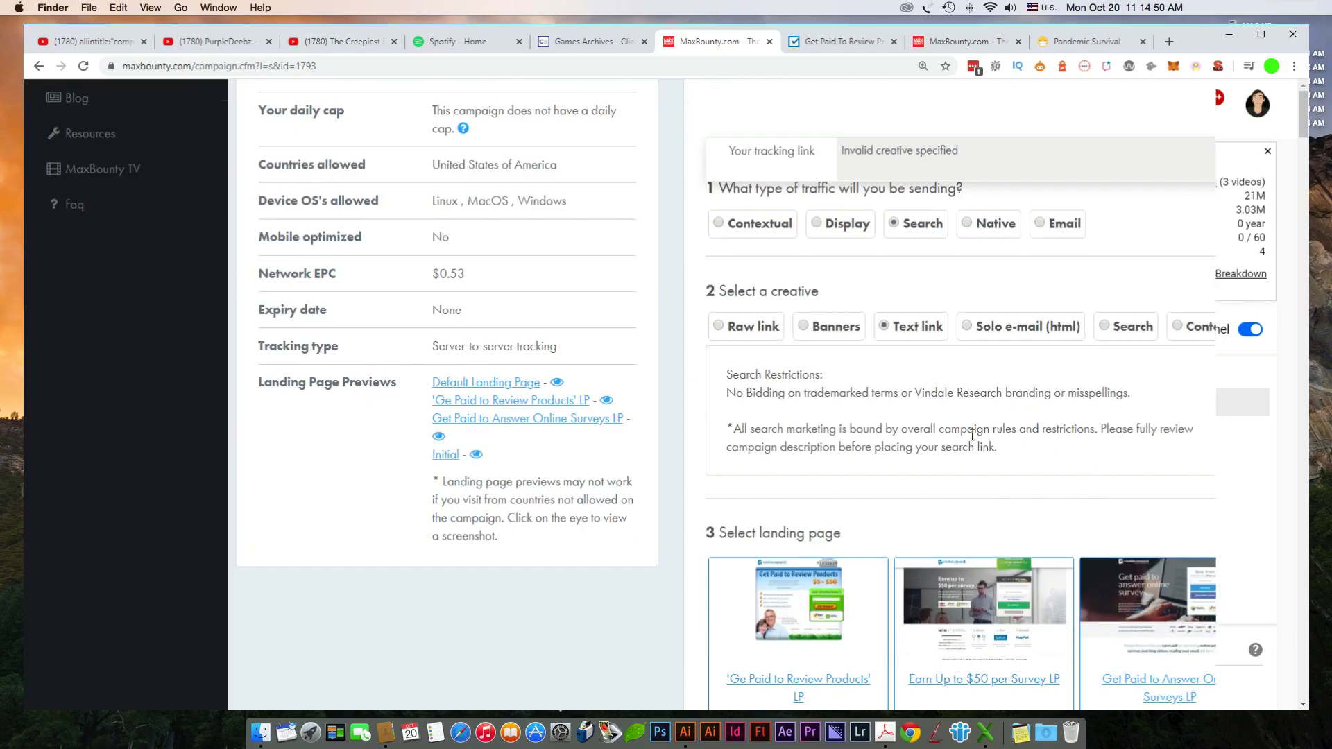
pyautogui.scroll(5, 947, 414)
pyautogui.scroll(-4, 884, 522)
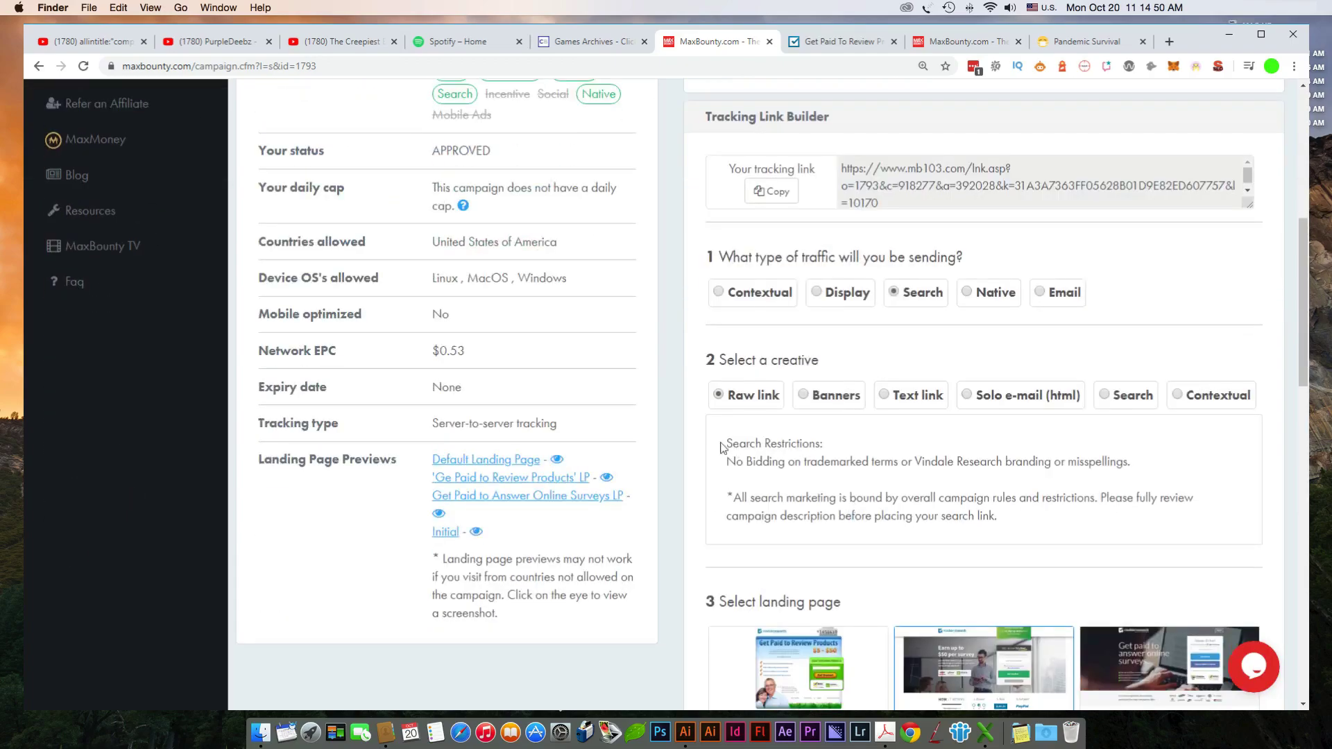
pyautogui.scroll(2, 922, 298)
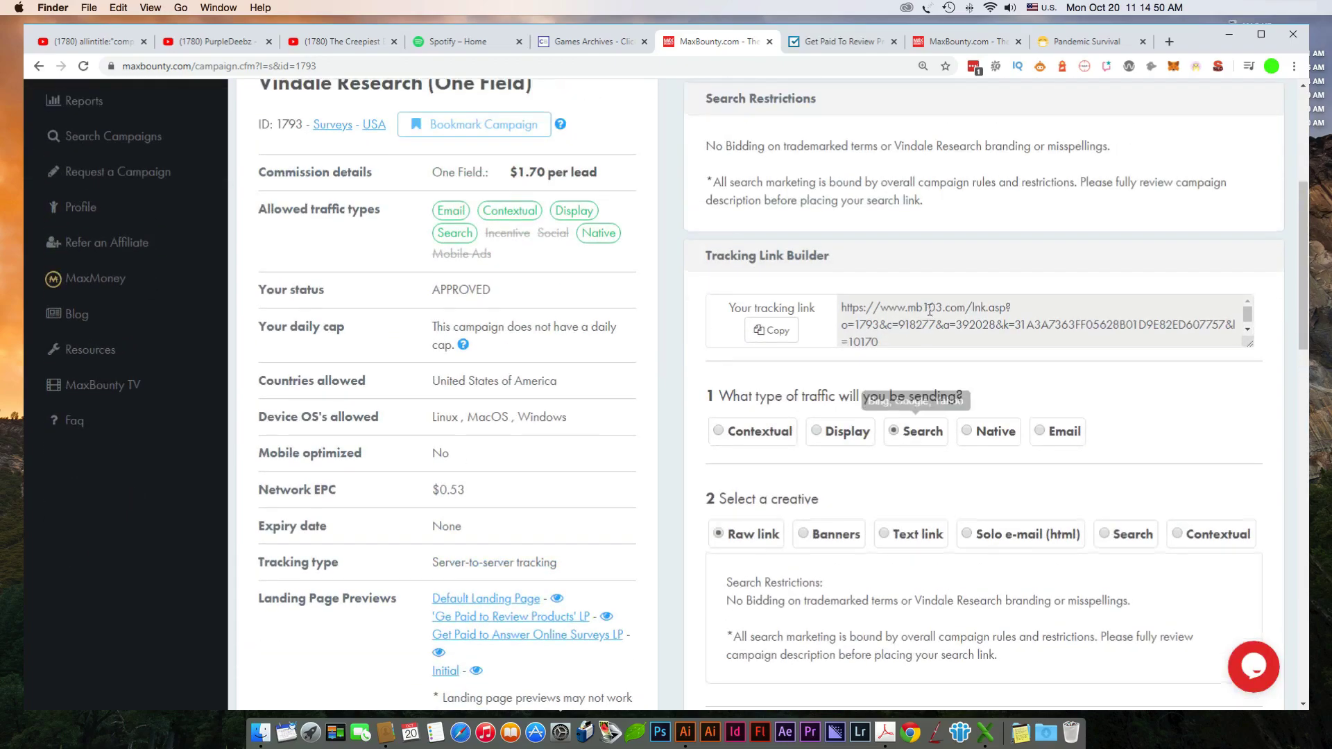
pyautogui.moveTo(895, 342); pyautogui.dragTo(810, 305)
pyautogui.hotkey('ctrl', 'c')
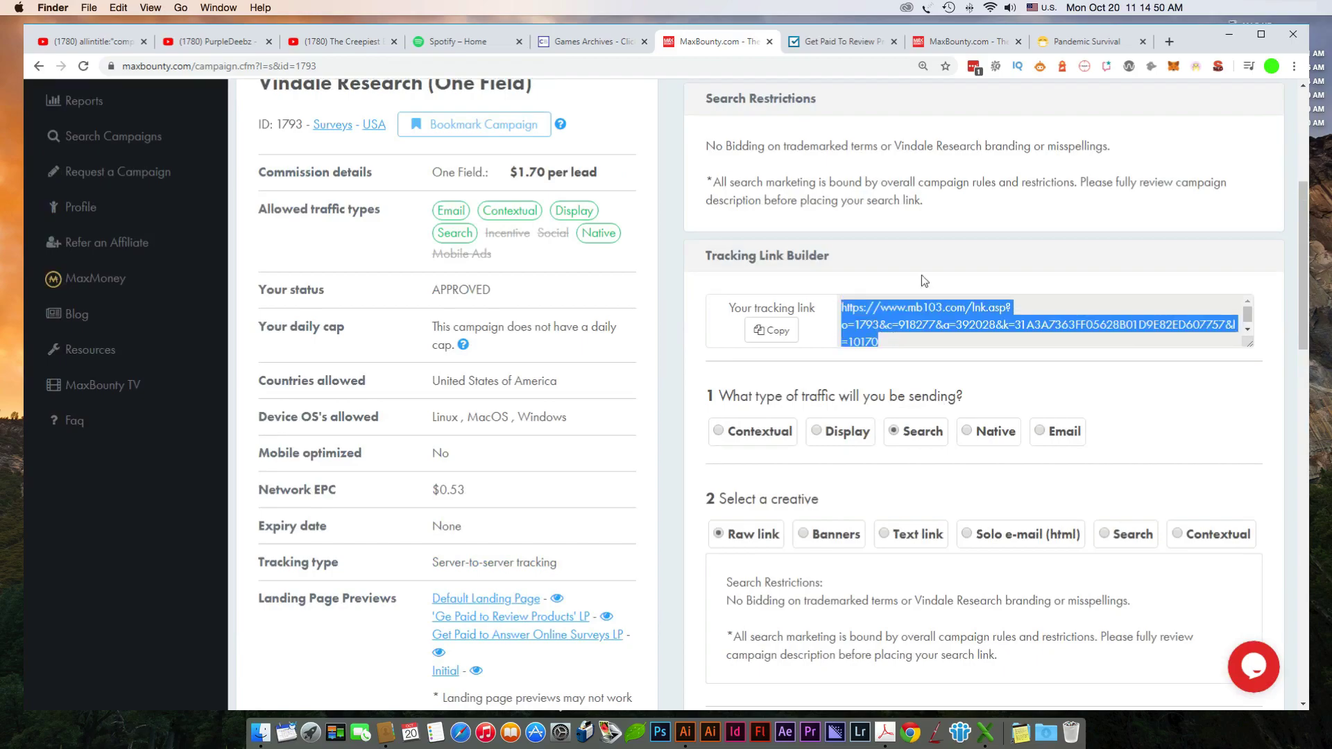
pyautogui.click(1167, 45)
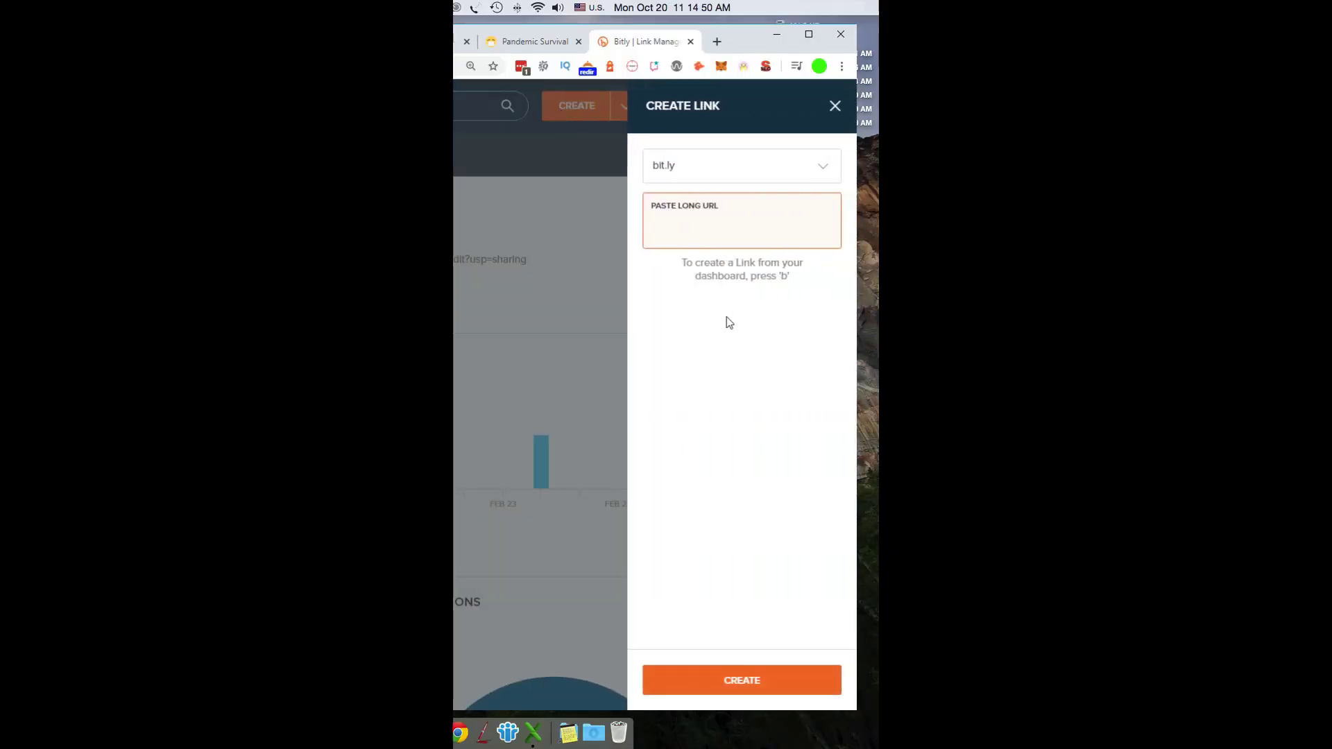
# - Shorten the mb103.com tracking link in Bitly with custom back-half work-from-home-adventuretime
pyautogui.hotkey('ctrl', 'v')
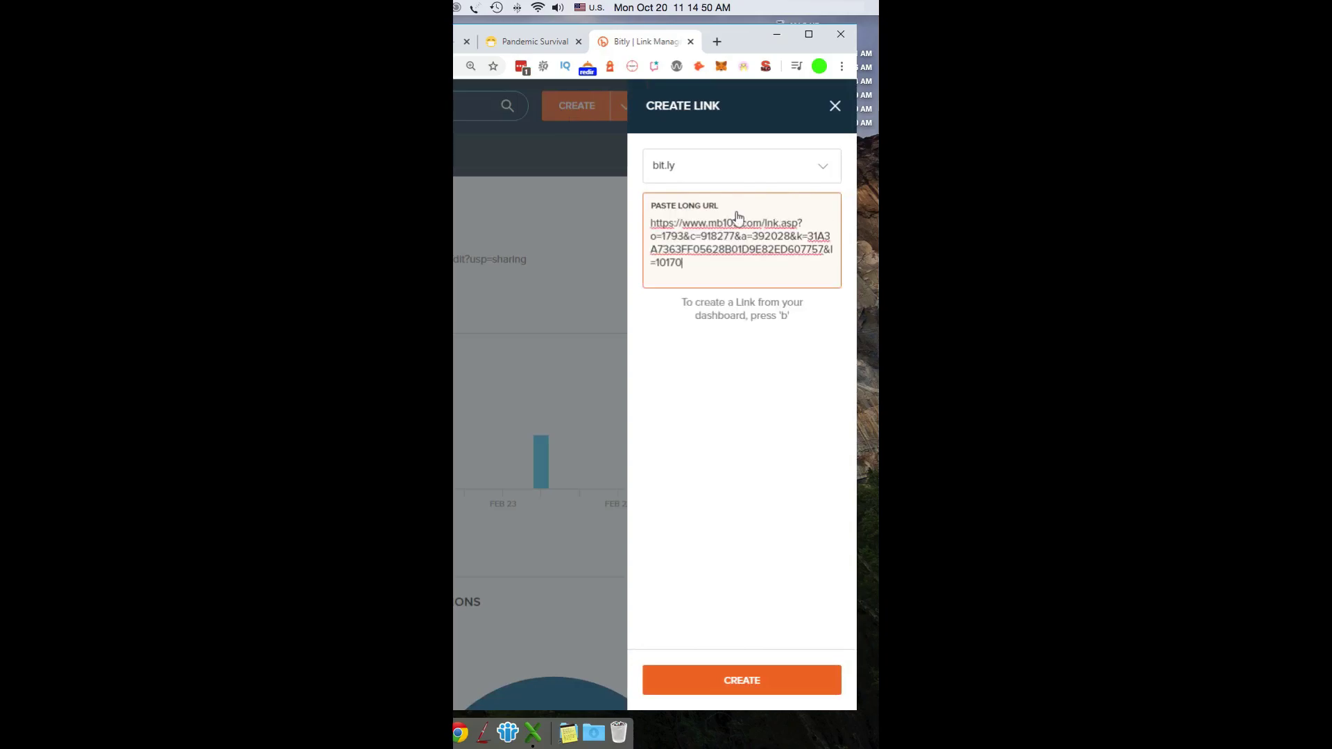
pyautogui.click(740, 682)
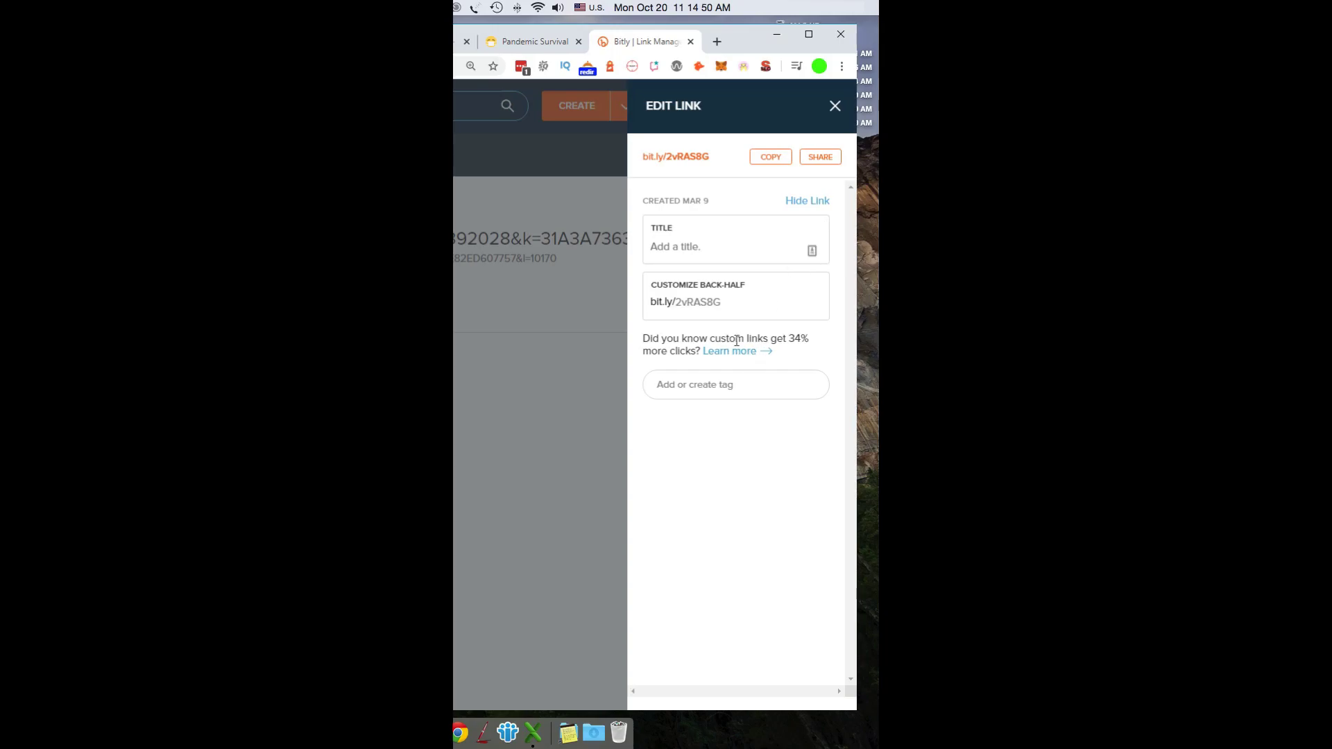
pyautogui.moveTo(725, 297); pyautogui.dragTo(678, 312)
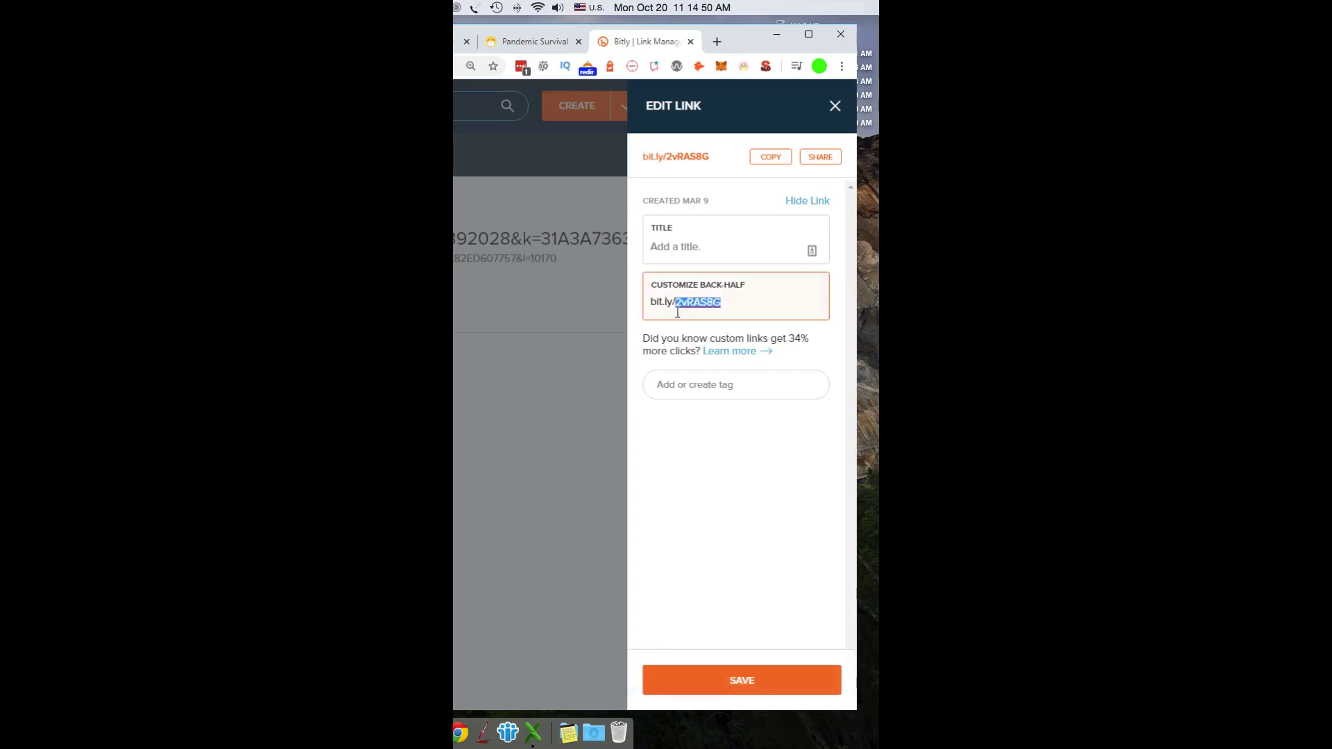
pyautogui.press('super+v')
pyautogui.click(730, 681)
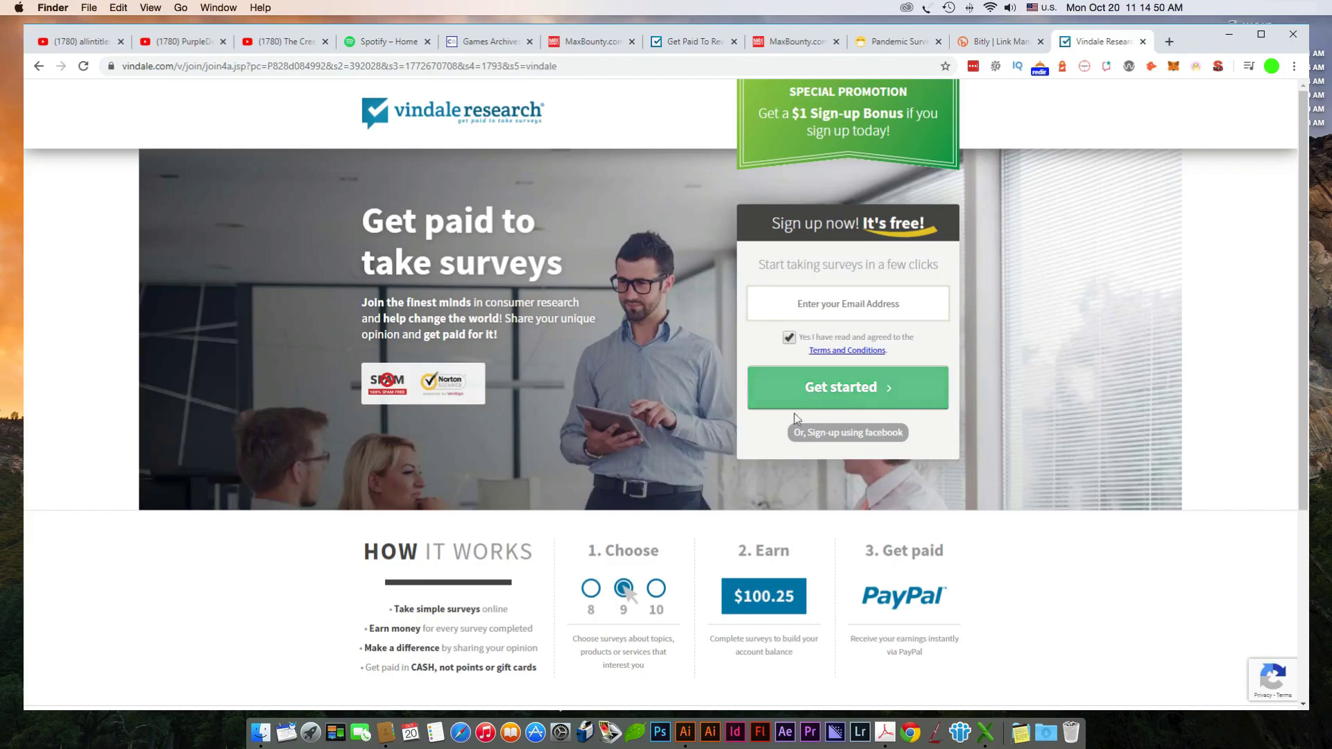
pyautogui.scroll(-5, 811, 433)
pyautogui.scroll(-1, 867, 409)
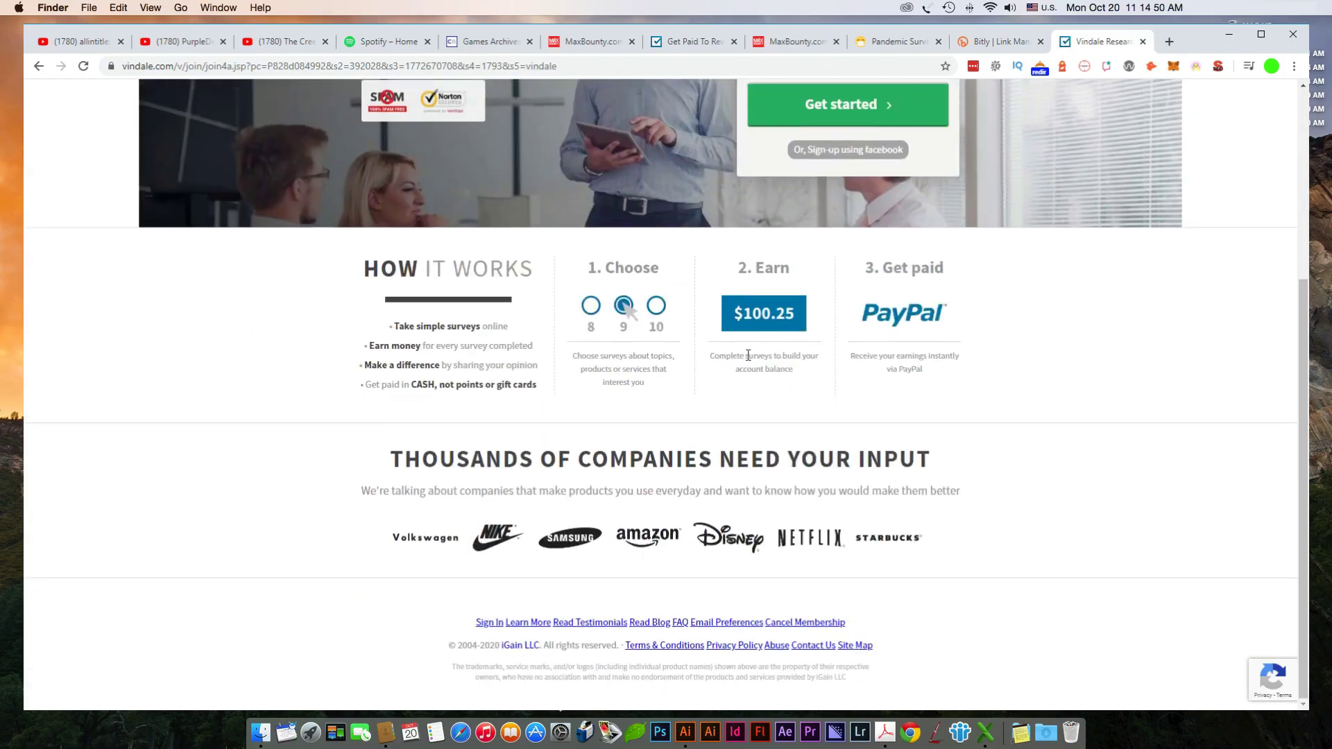
pyautogui.click(889, 42)
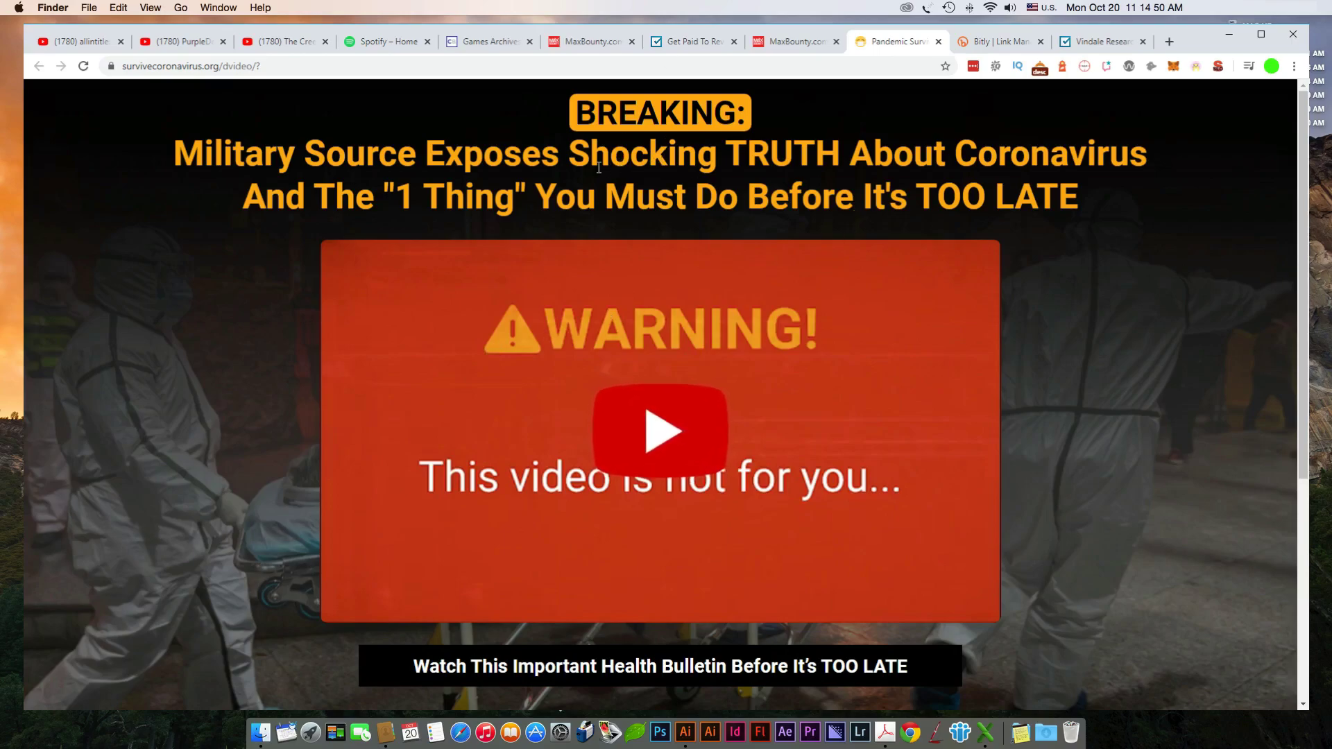
pyautogui.moveTo(1118, 214); pyautogui.dragTo(386, 154)
pyautogui.scroll(-2, 572, 239)
pyautogui.scroll(-3, 572, 239)
pyautogui.scroll(7, 689, 413)
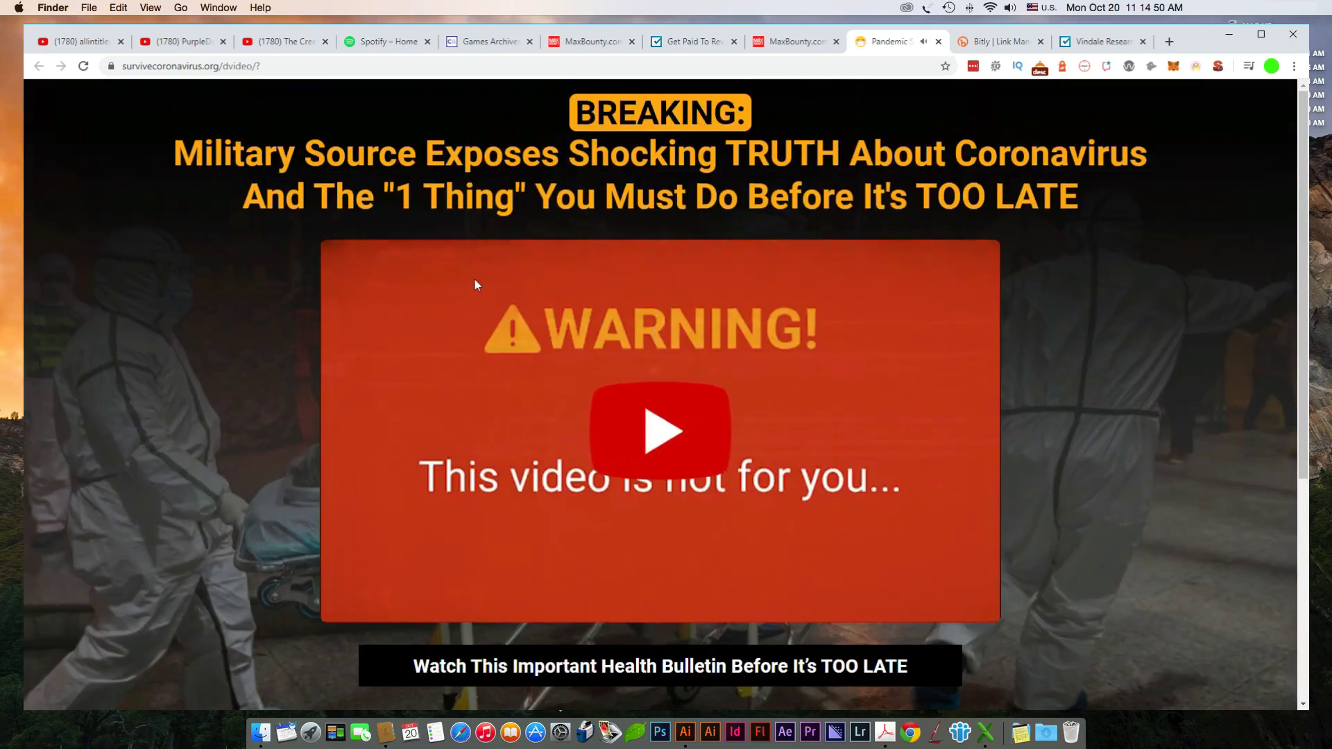
pyautogui.moveTo(1100, 195); pyautogui.dragTo(262, 154)
pyautogui.tripleClick(521, 200)
pyautogui.click(1143, 219)
pyautogui.click(797, 43)
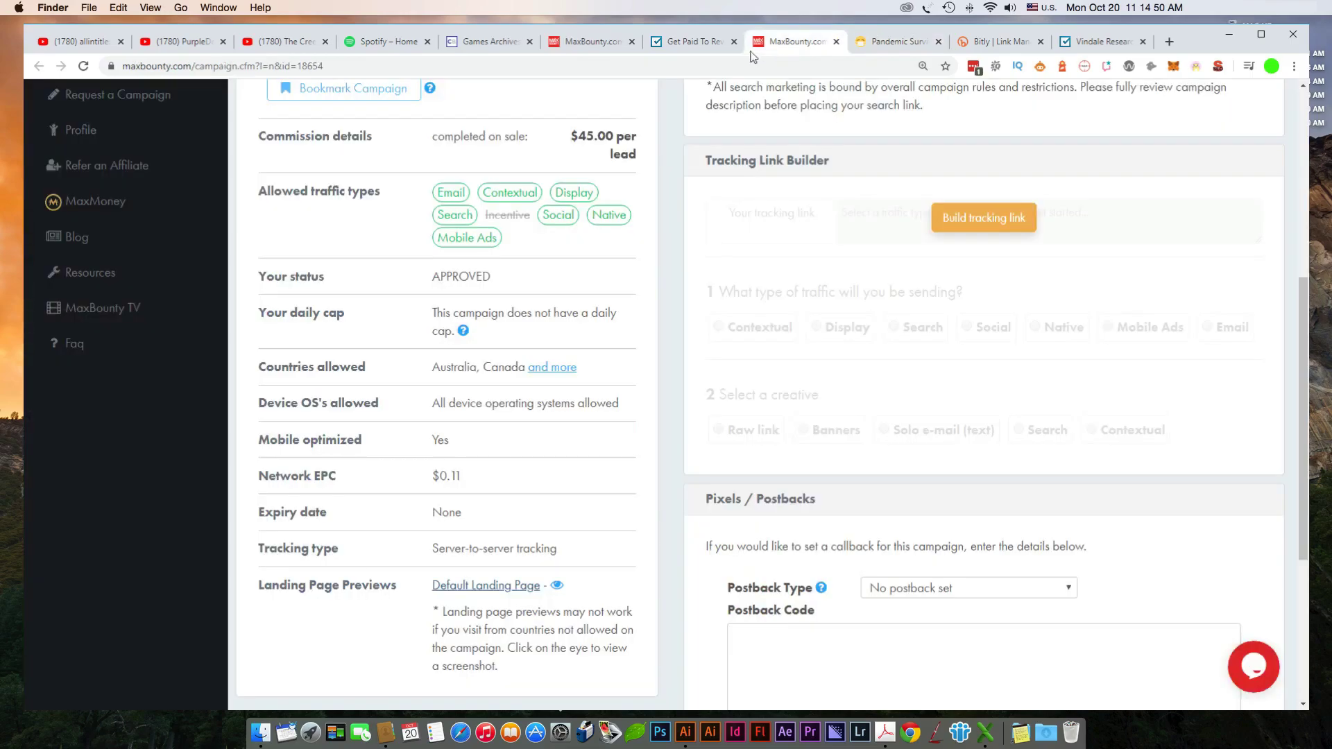
pyautogui.click(693, 43)
pyautogui.click(807, 50)
pyautogui.click(1066, 43)
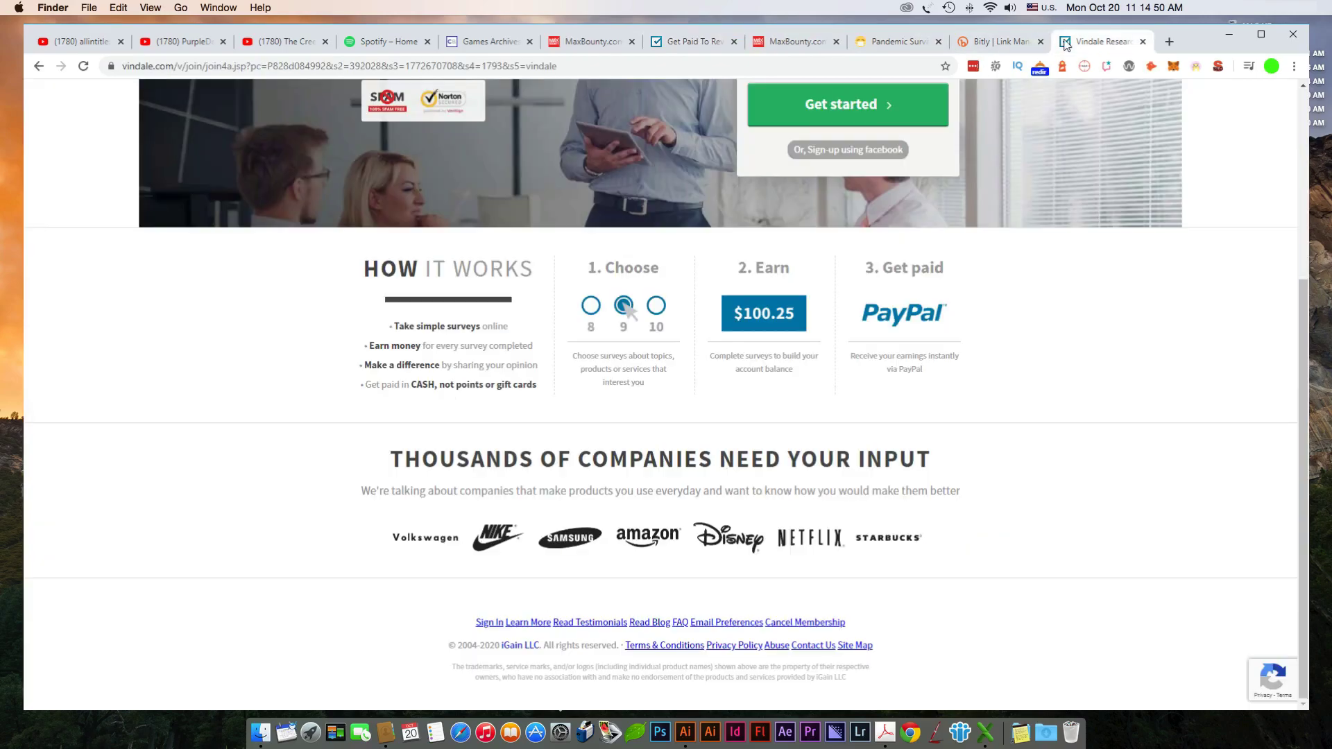
pyautogui.scroll(4, 673, 271)
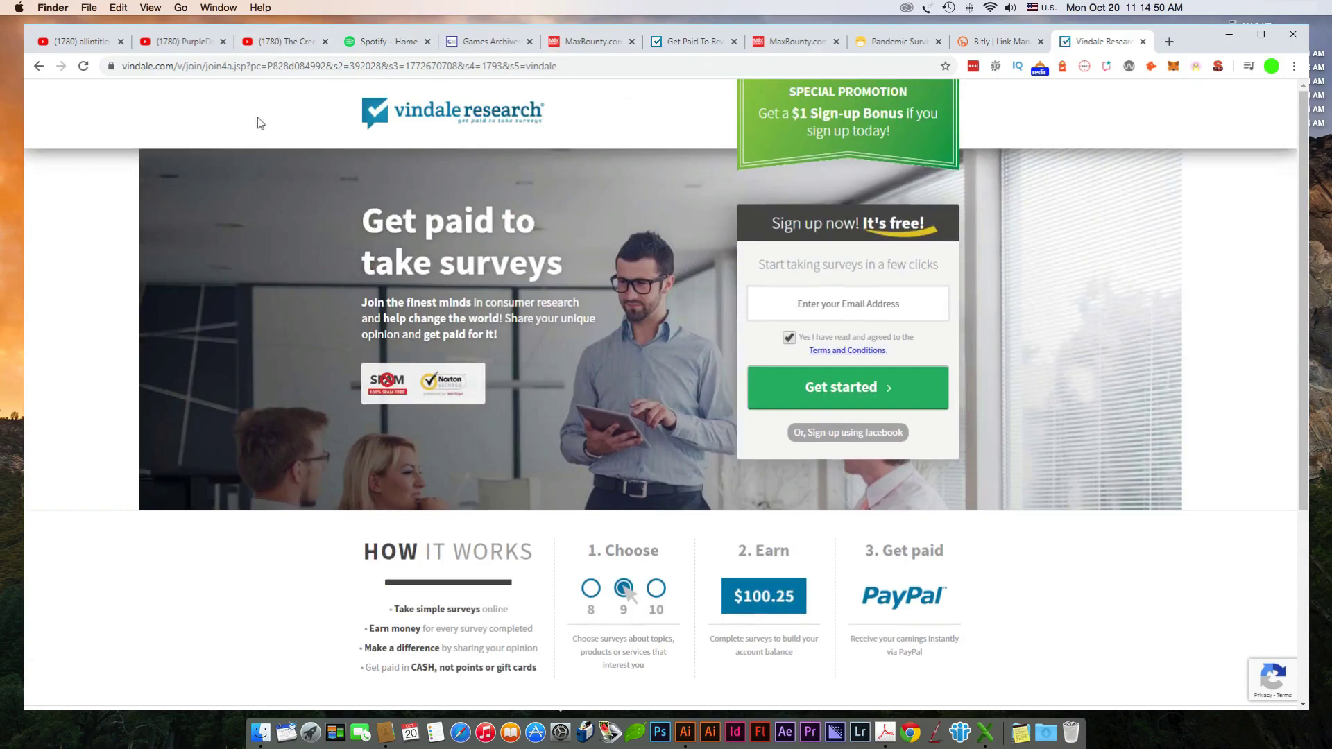
# - From The Creepiest Episode of Adventure Time, open uploader PurpleDeebz's channel home page in a new tab
pyautogui.click(276, 44)
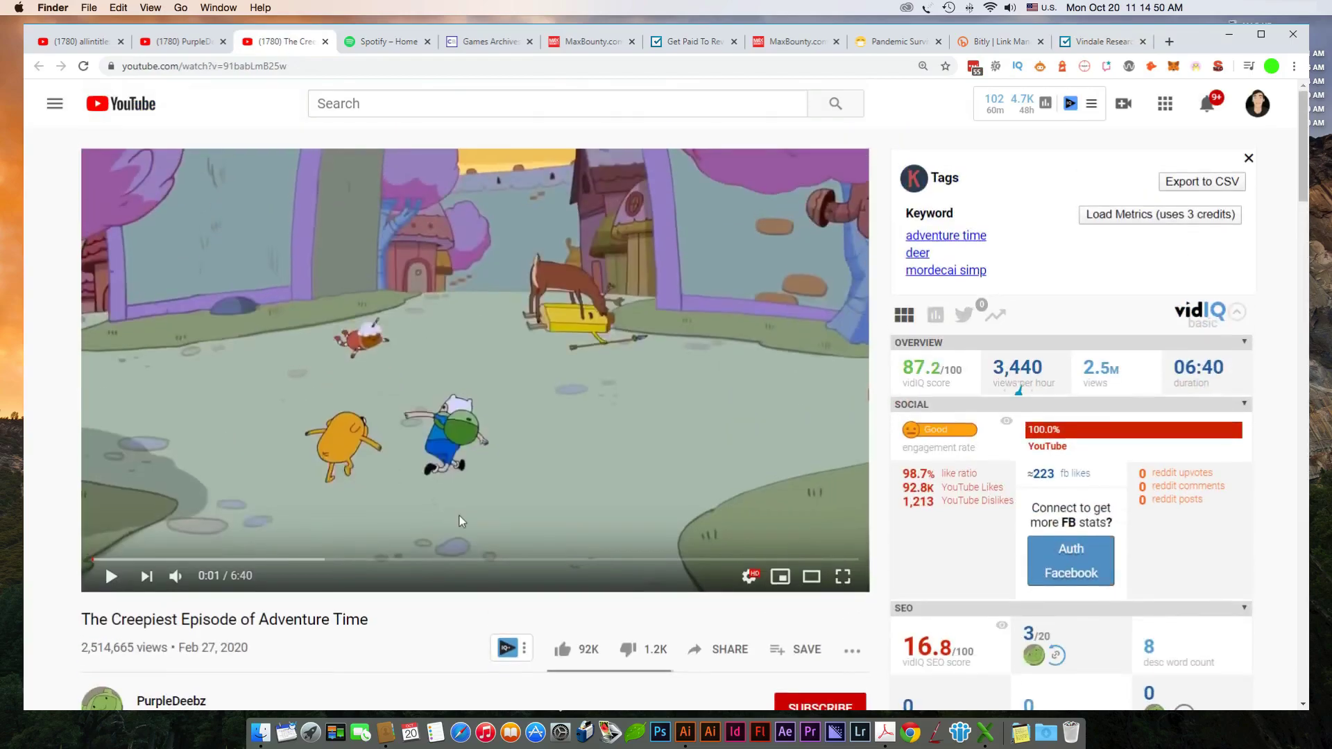
pyautogui.scroll(-5, 459, 517)
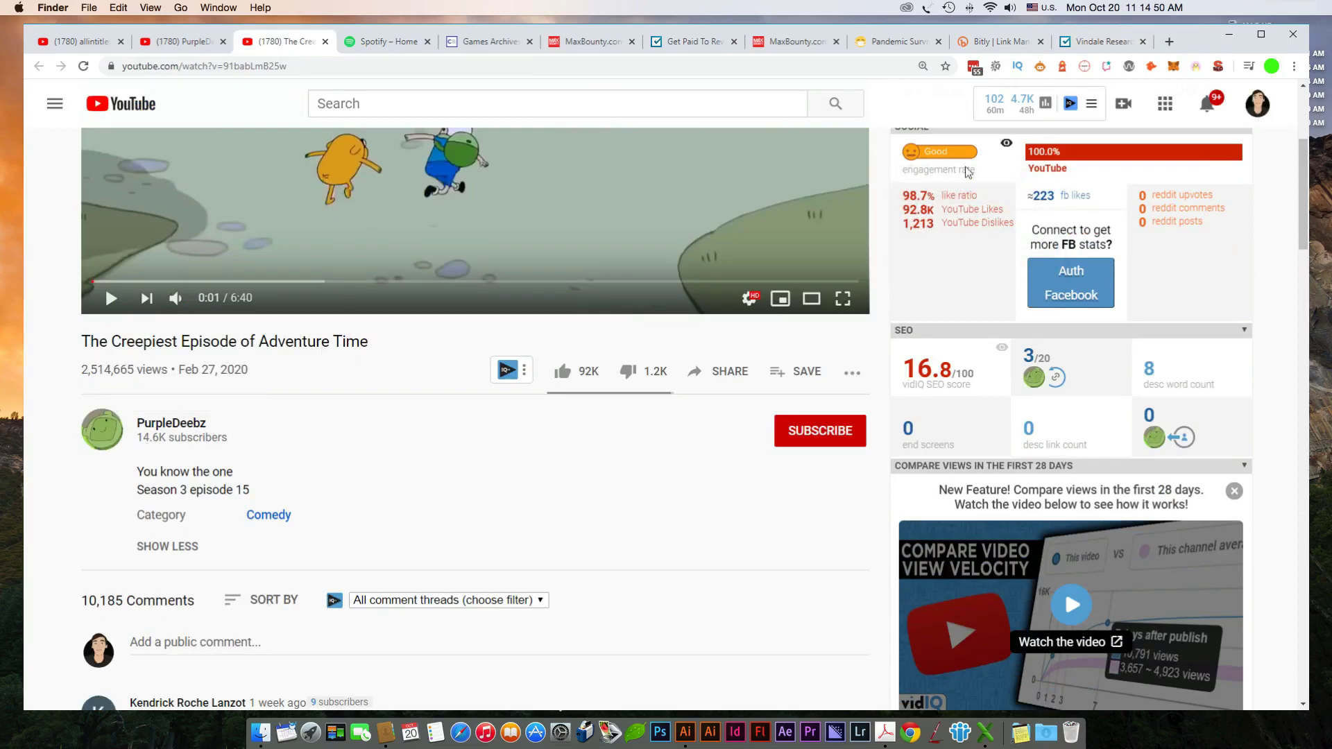
pyautogui.keyDown('super'); pyautogui.click(162, 430); pyautogui.keyUp('super')
pyautogui.click(356, 41)
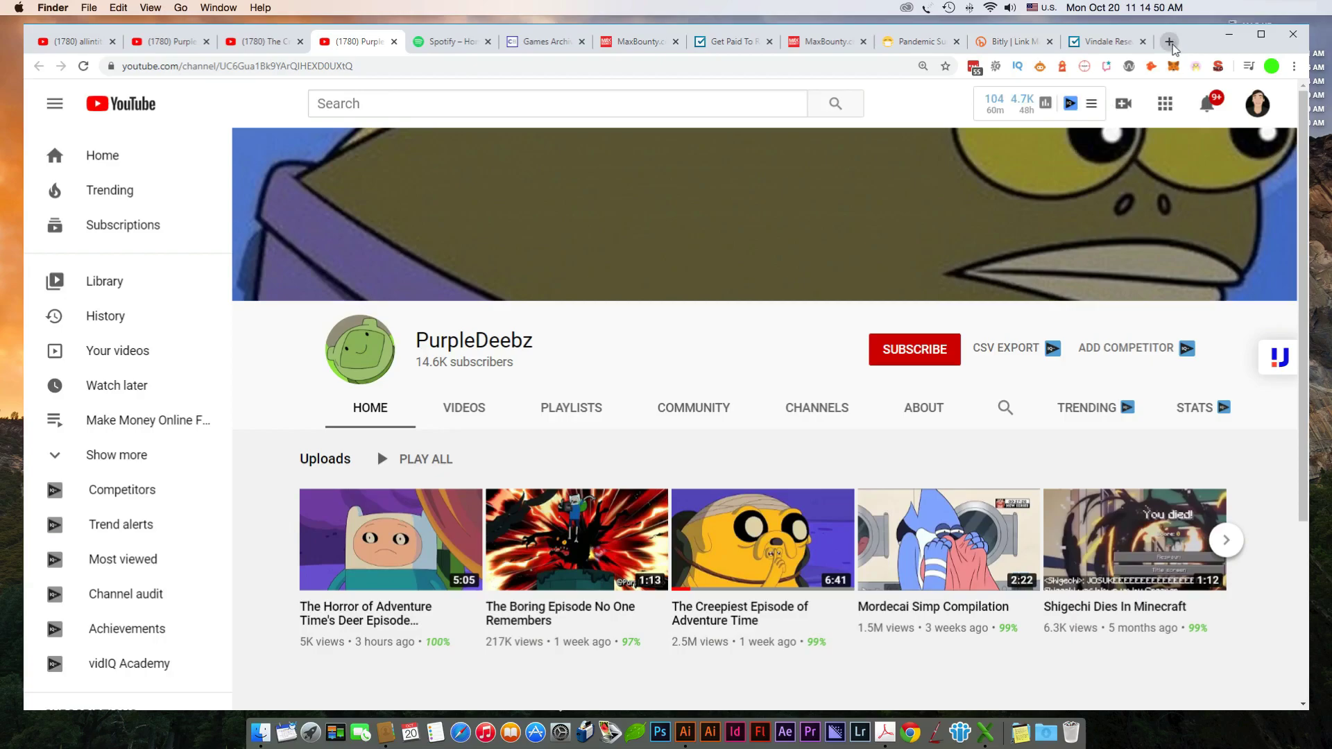
# - Load canva.com's home page in a new tab, expand Create a design, then return to the channel
pyautogui.click(1169, 44)
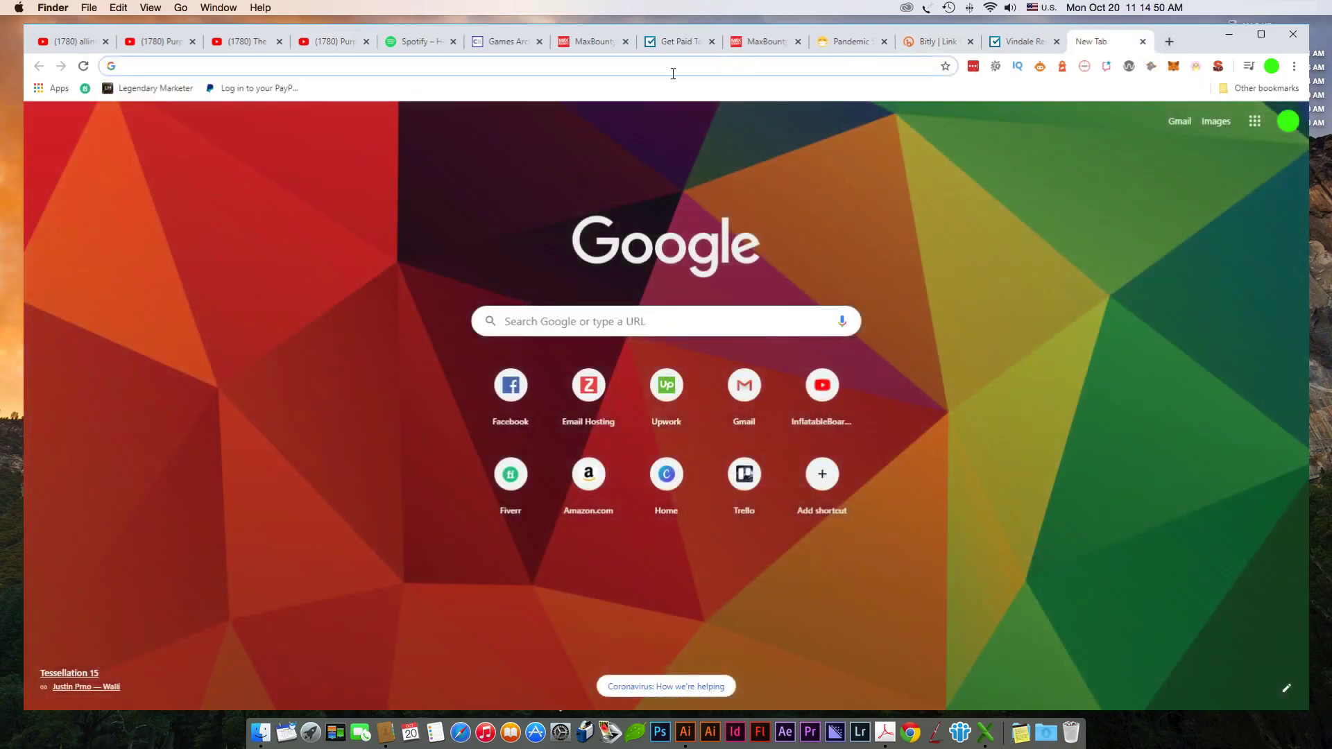
pyautogui.write('canva.com')
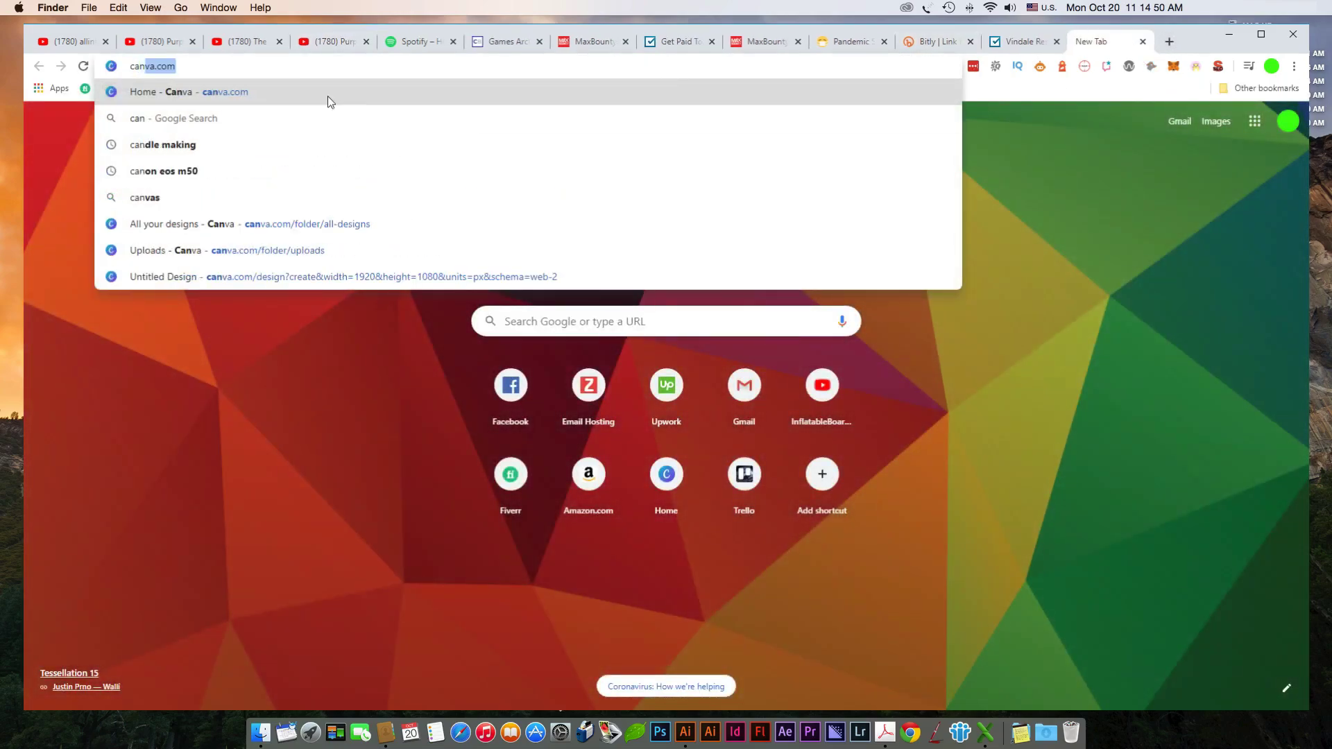
pyautogui.click(327, 96)
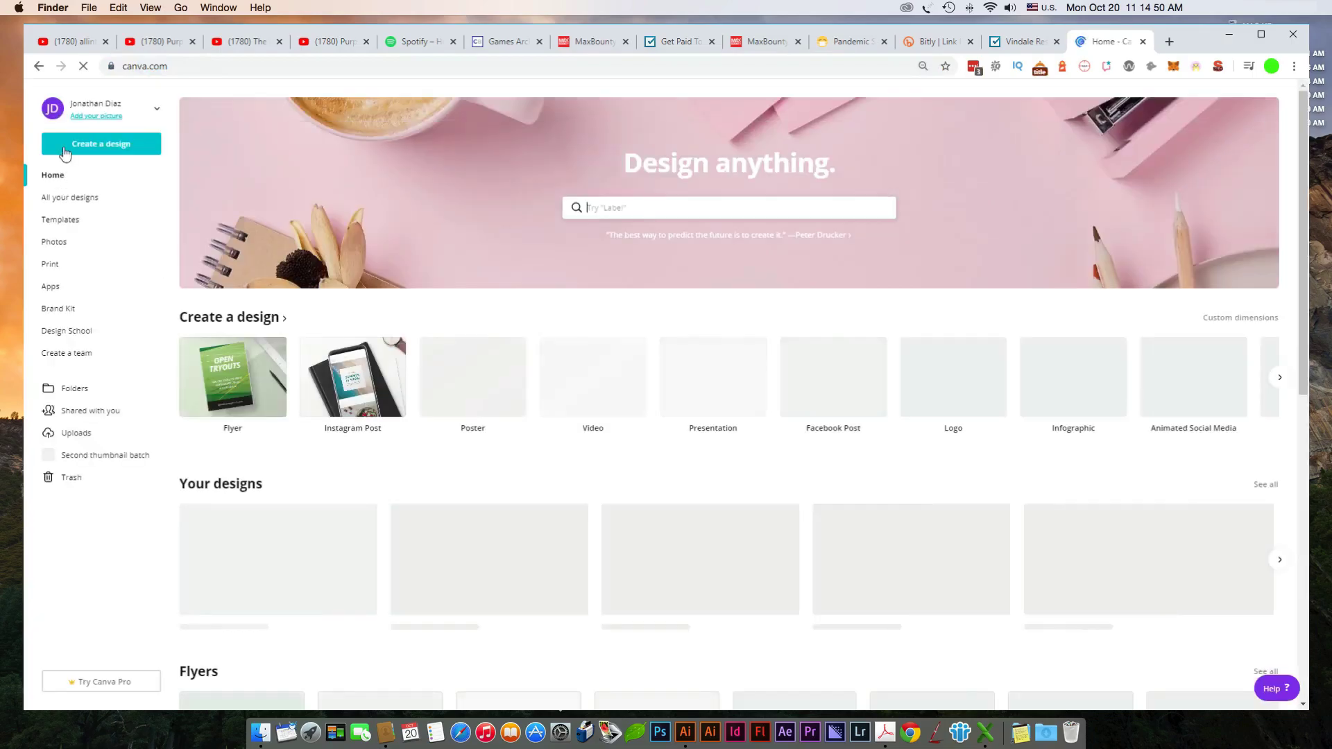
pyautogui.click(65, 147)
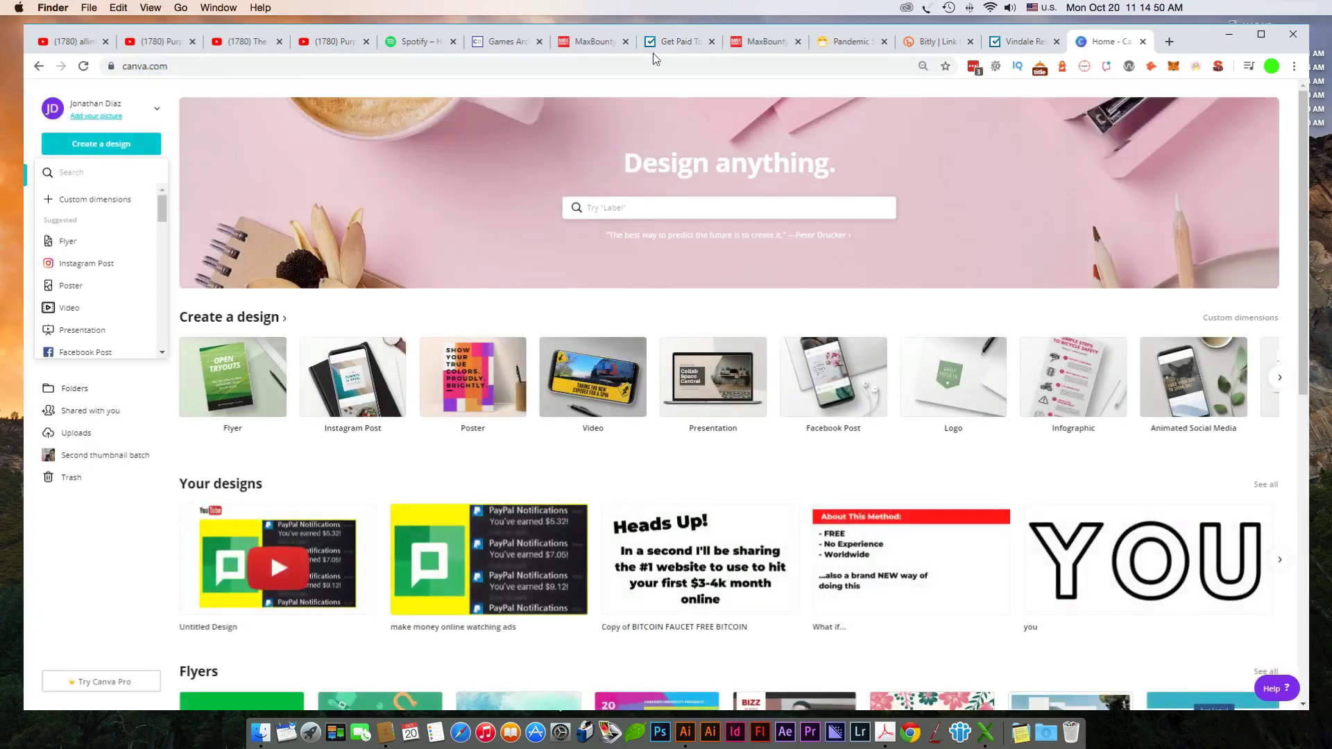
pyautogui.click(327, 47)
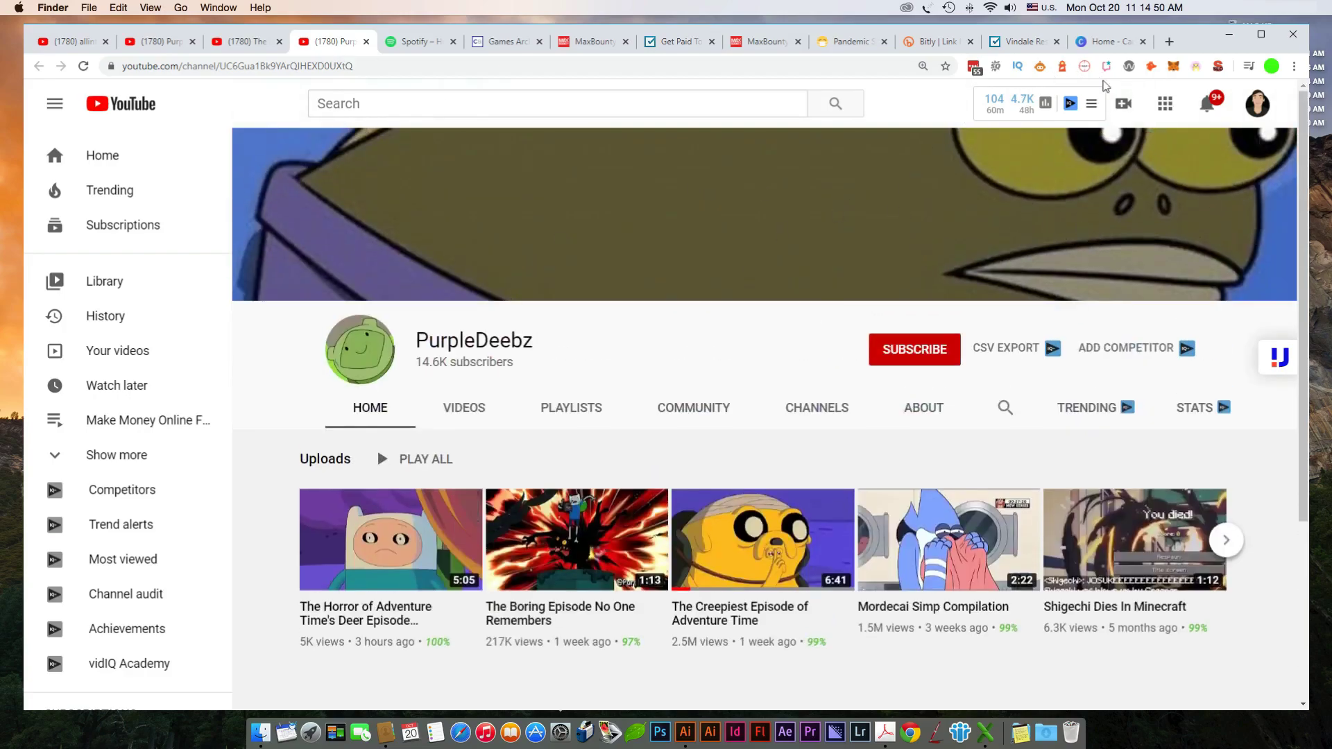
# - Search Google for 'youtube channel art size' and highlight the 2560 x 1440 pixel answer
pyautogui.click(1169, 41)
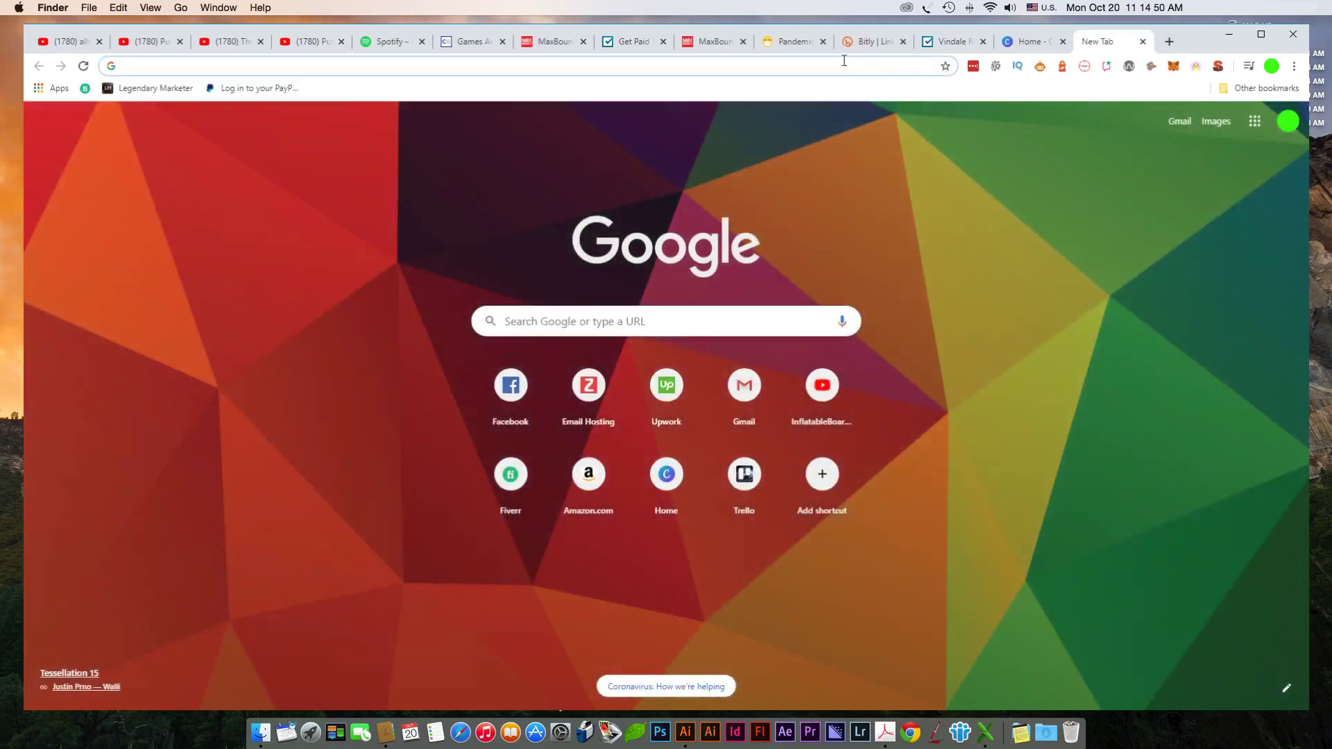
pyautogui.write('youtube channel')
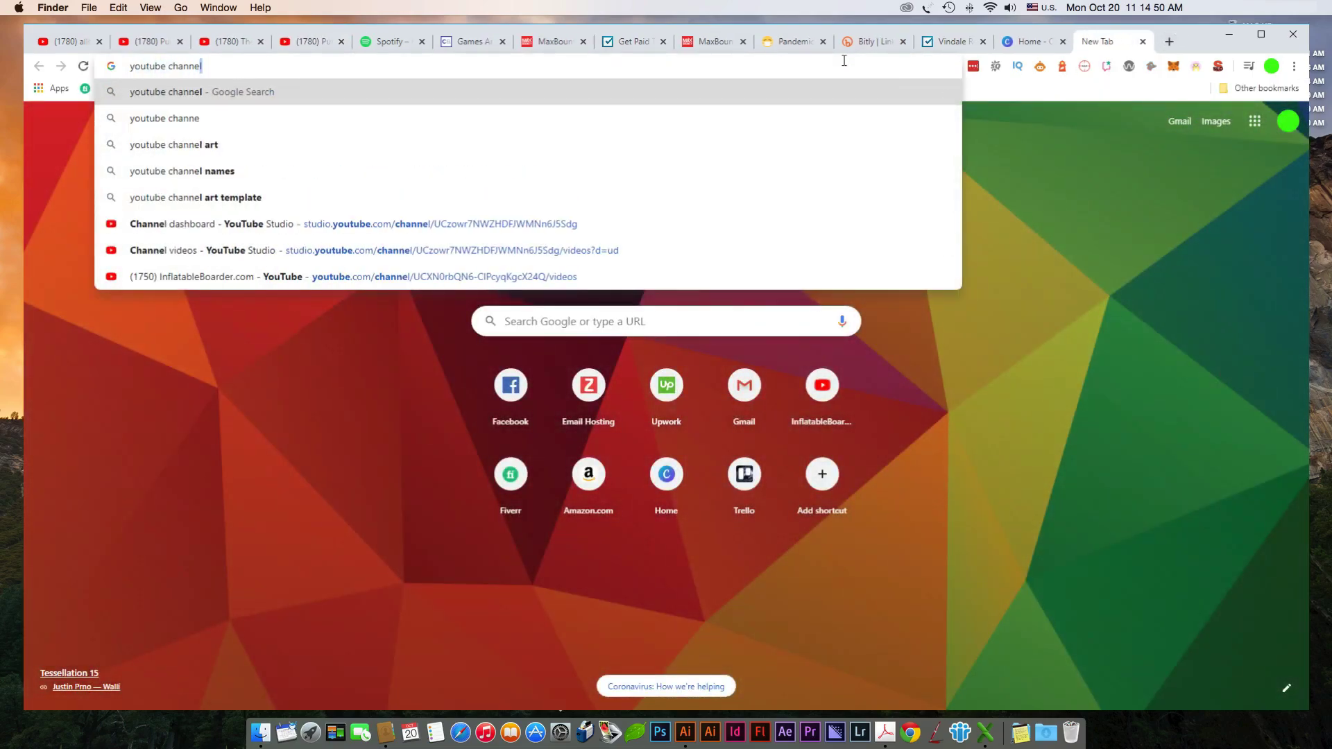
pyautogui.write(' art size')
pyautogui.press('Return')
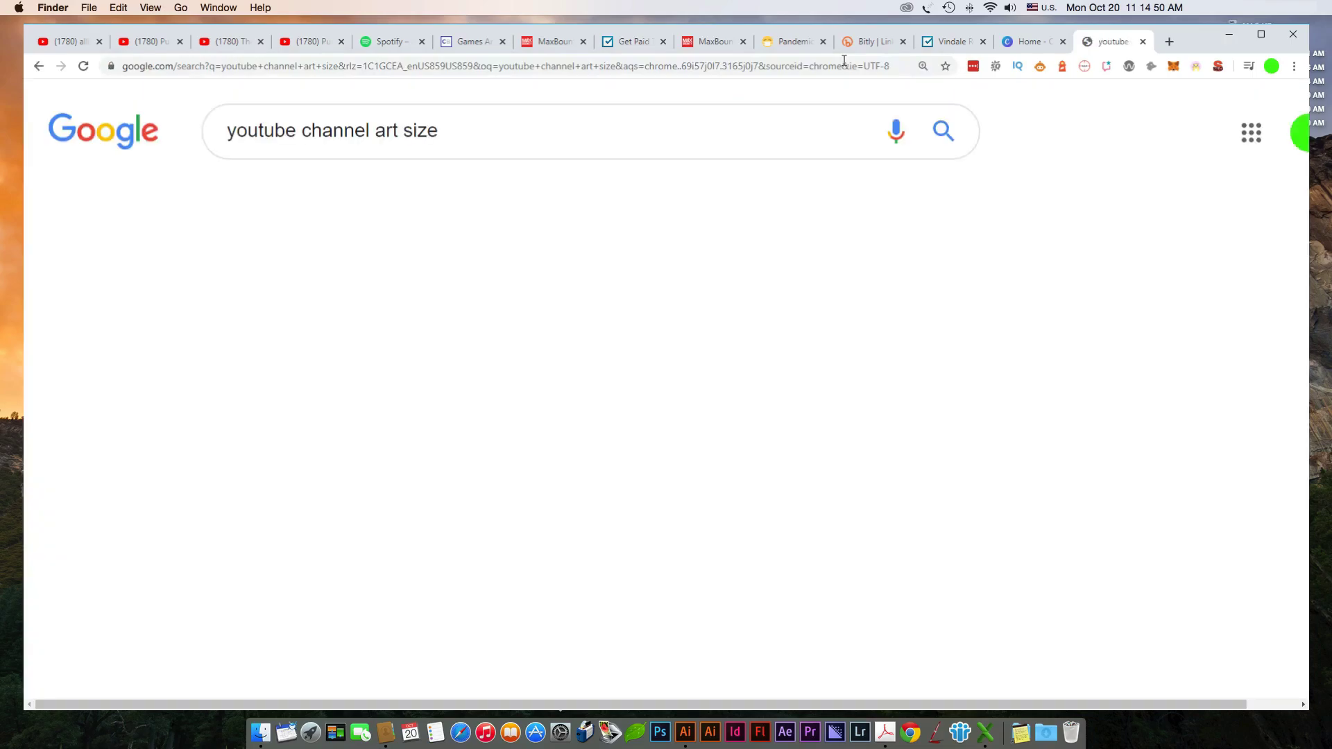
pyautogui.scroll(-4, 388, 347)
pyautogui.scroll(1, 457, 324)
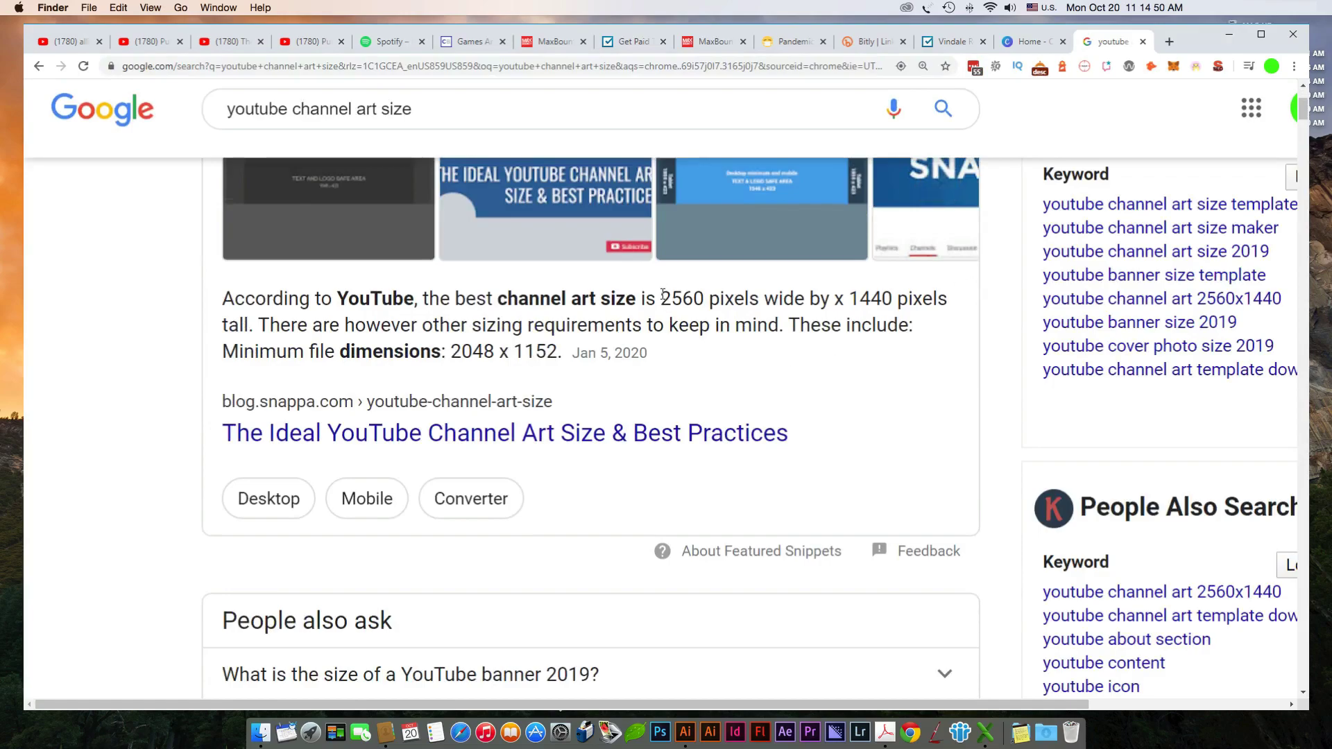
pyautogui.moveTo(663, 297); pyautogui.dragTo(933, 320)
pyautogui.click(795, 370)
# - Move between the YouTube tabs and open a new tab to reach PurpleDeebz's Videos uploads
pyautogui.click(239, 43)
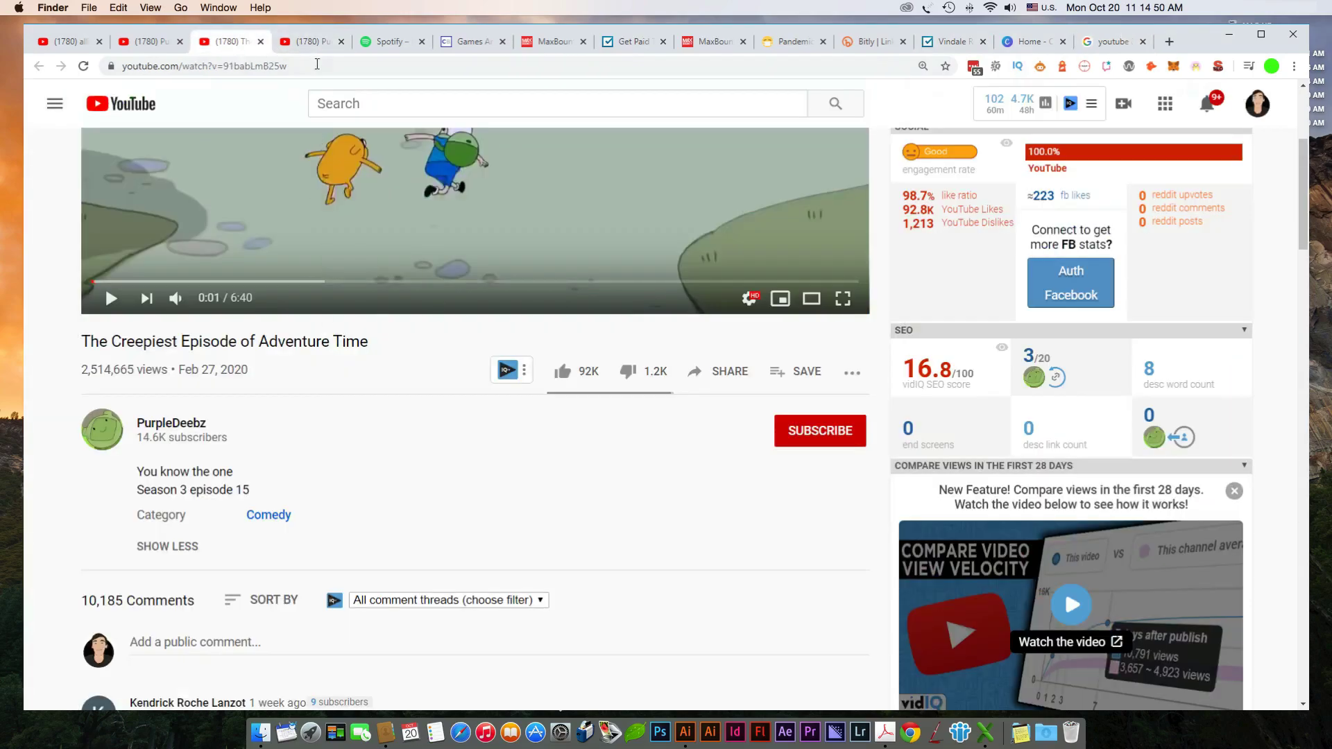
pyautogui.click(310, 43)
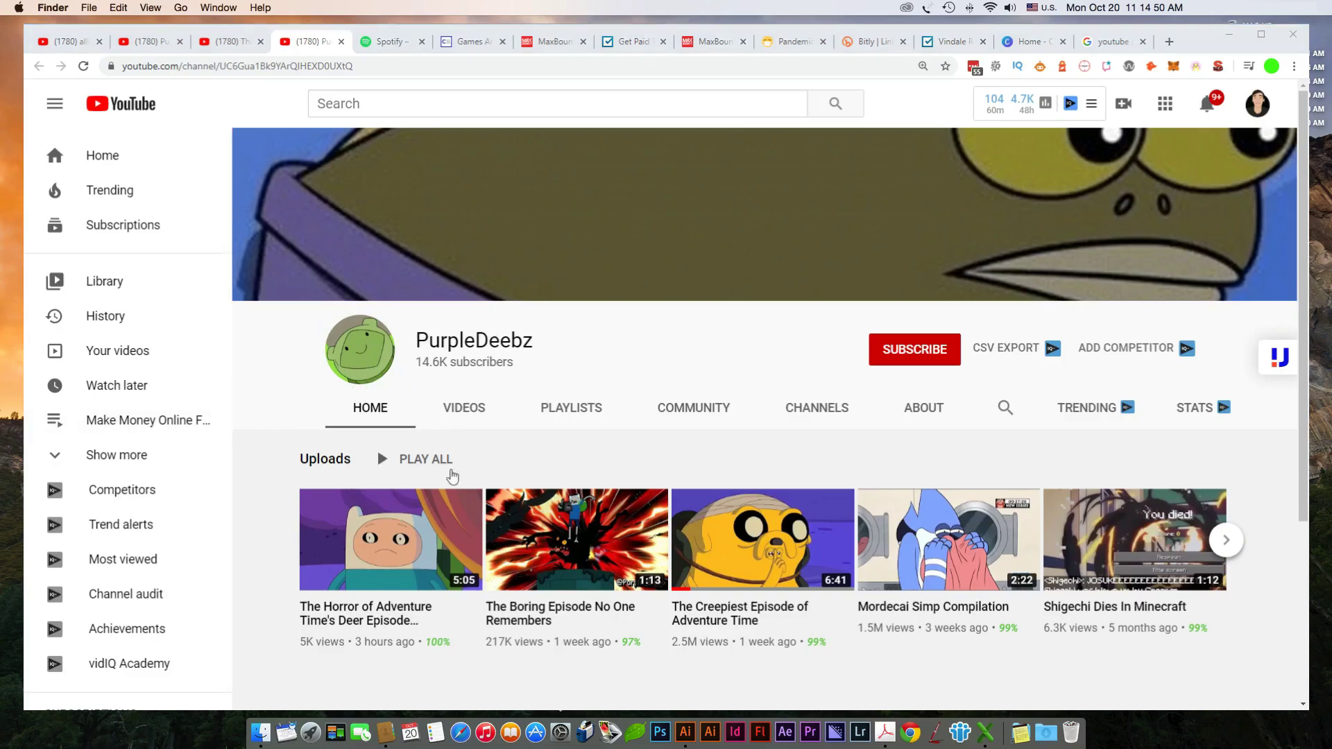
pyautogui.hotkey('ctrl', 'shift', 'Tab')
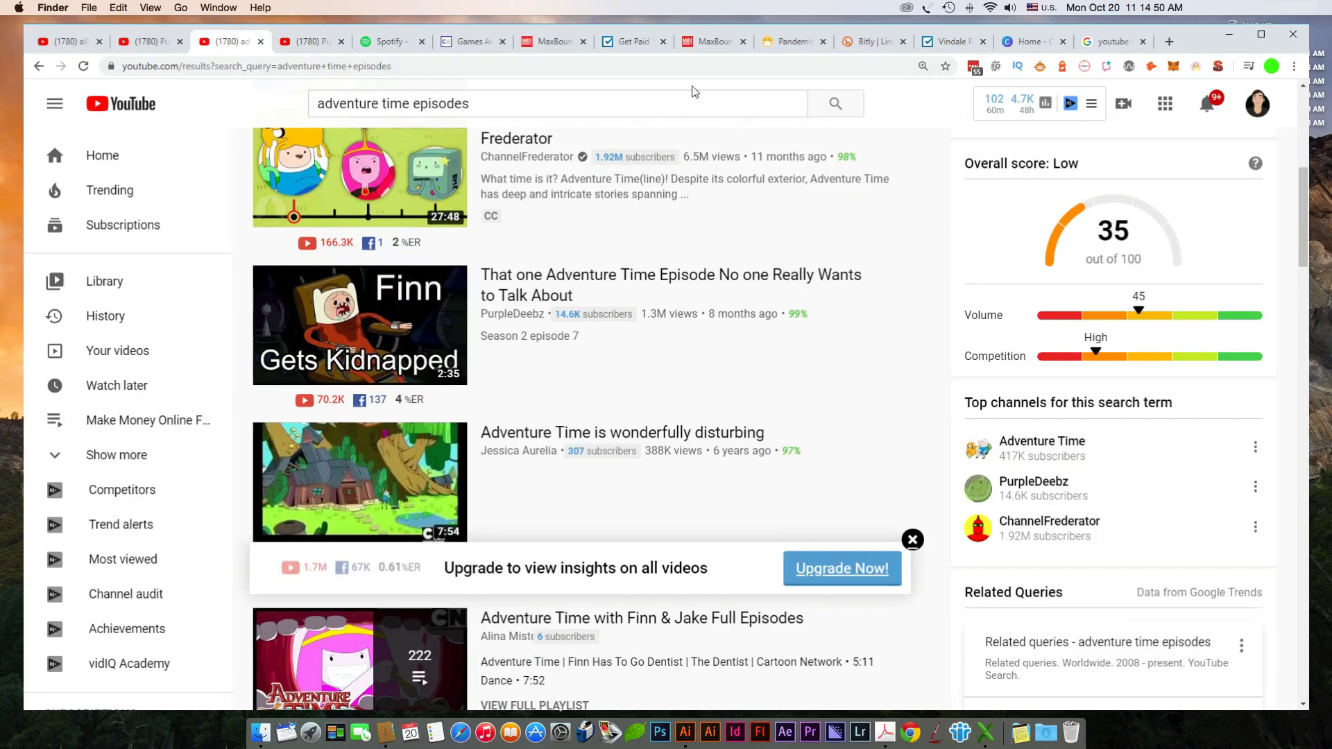
pyautogui.click(1167, 42)
pyautogui.click(1025, 43)
pyautogui.hotkey('ctrl', 'Tab')
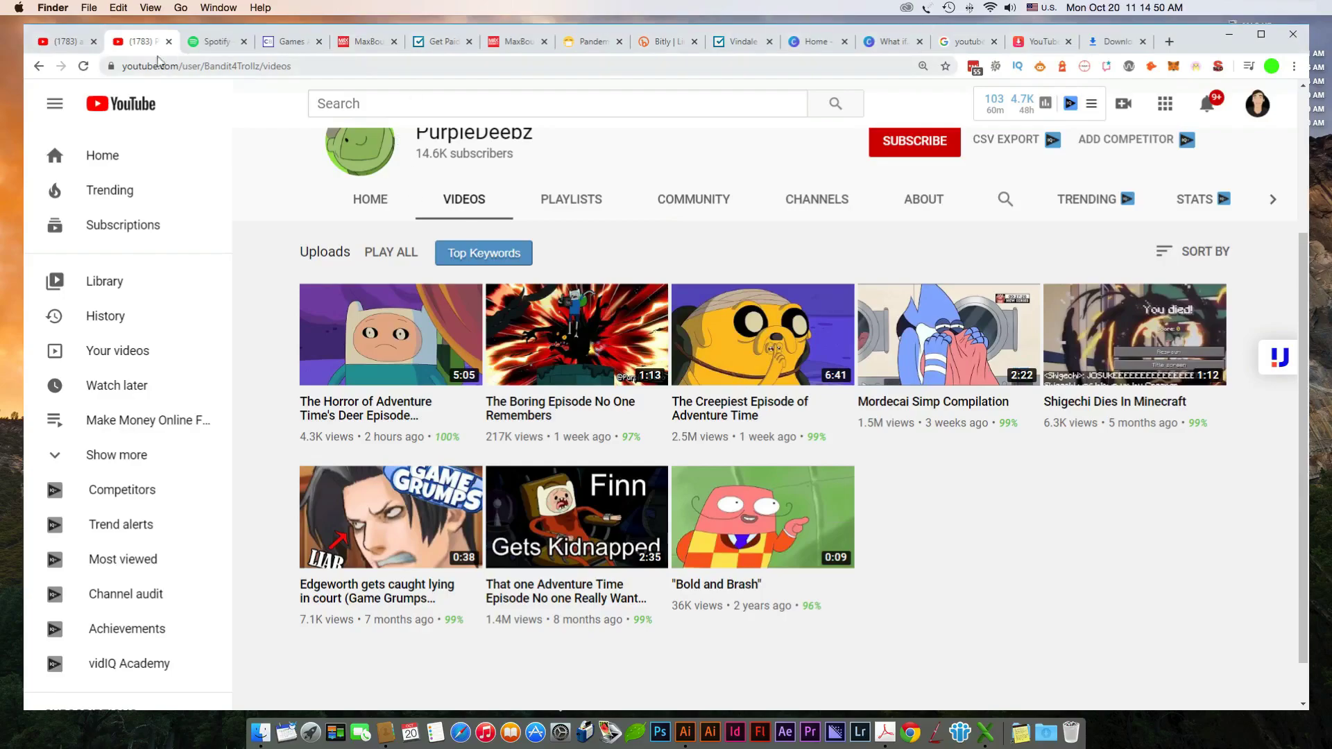
# - Add 'mordecai' to the allintitle compilation search and run it
pyautogui.click(52, 43)
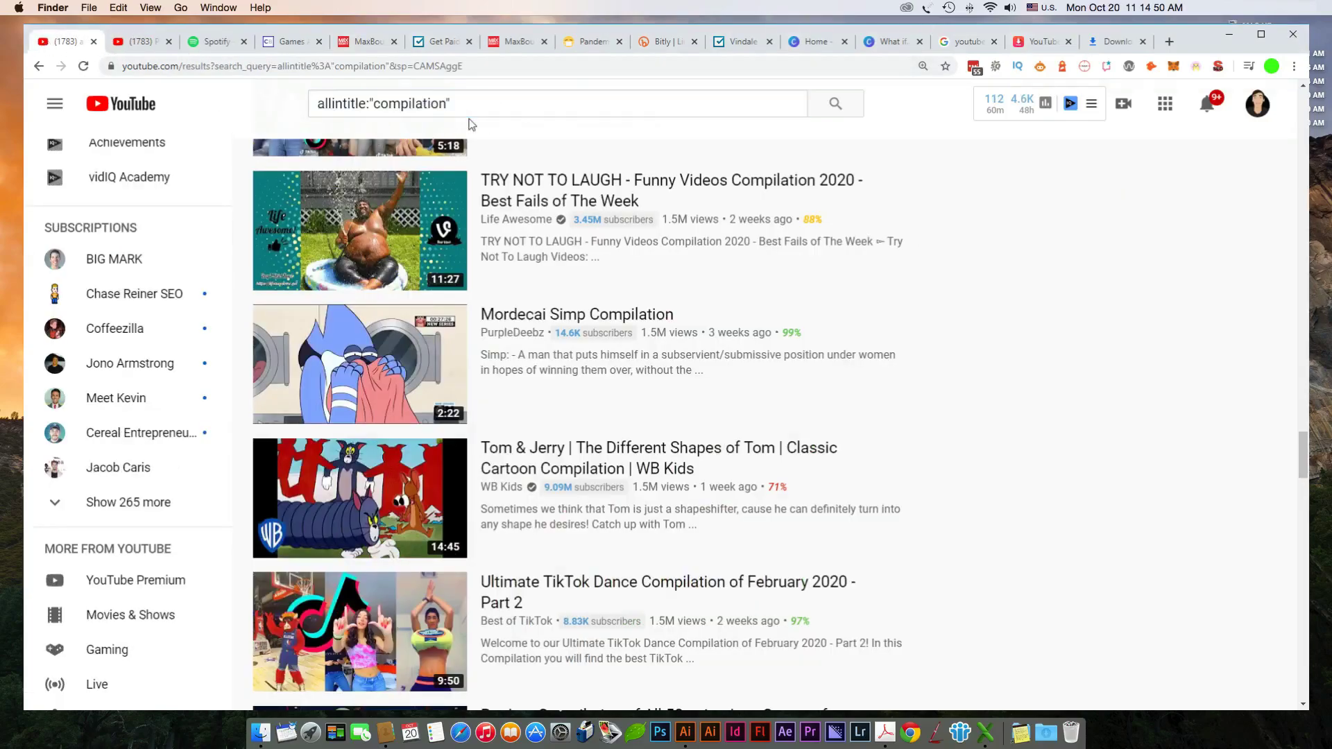
pyautogui.click(476, 113)
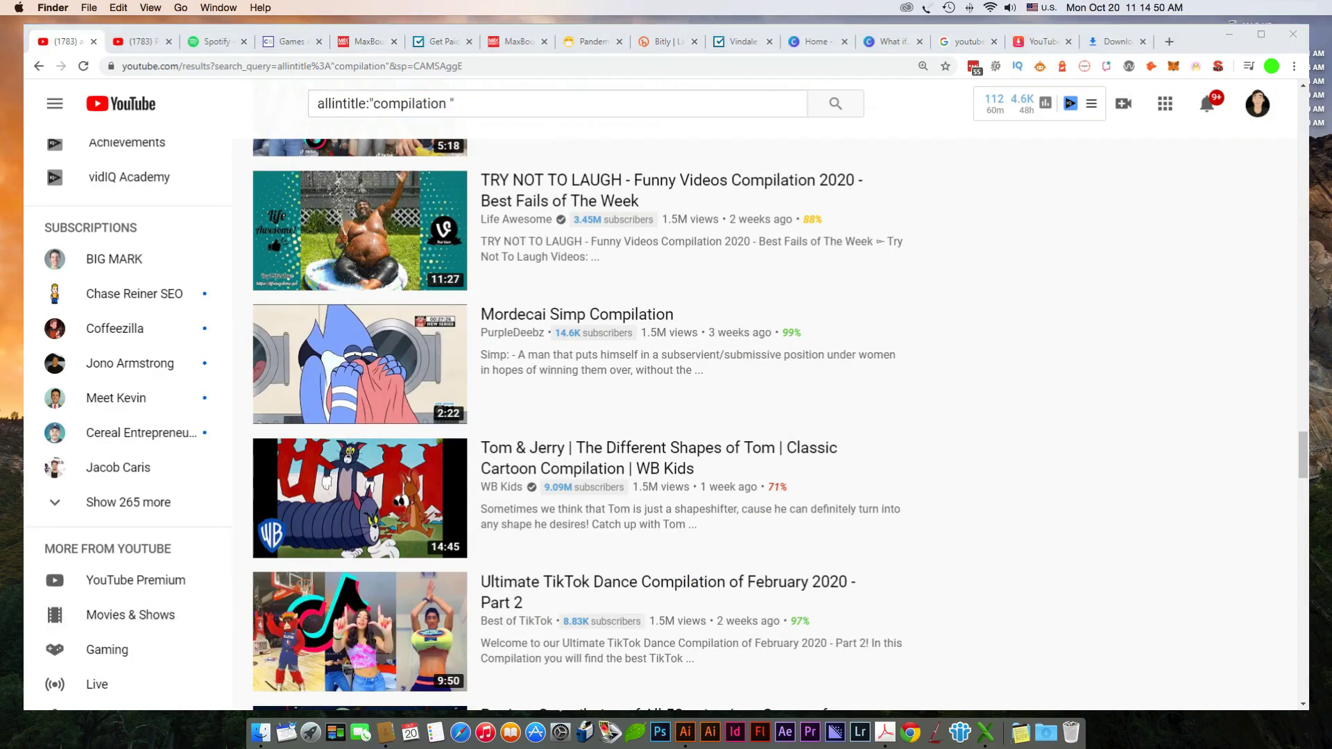
pyautogui.click(918, 366)
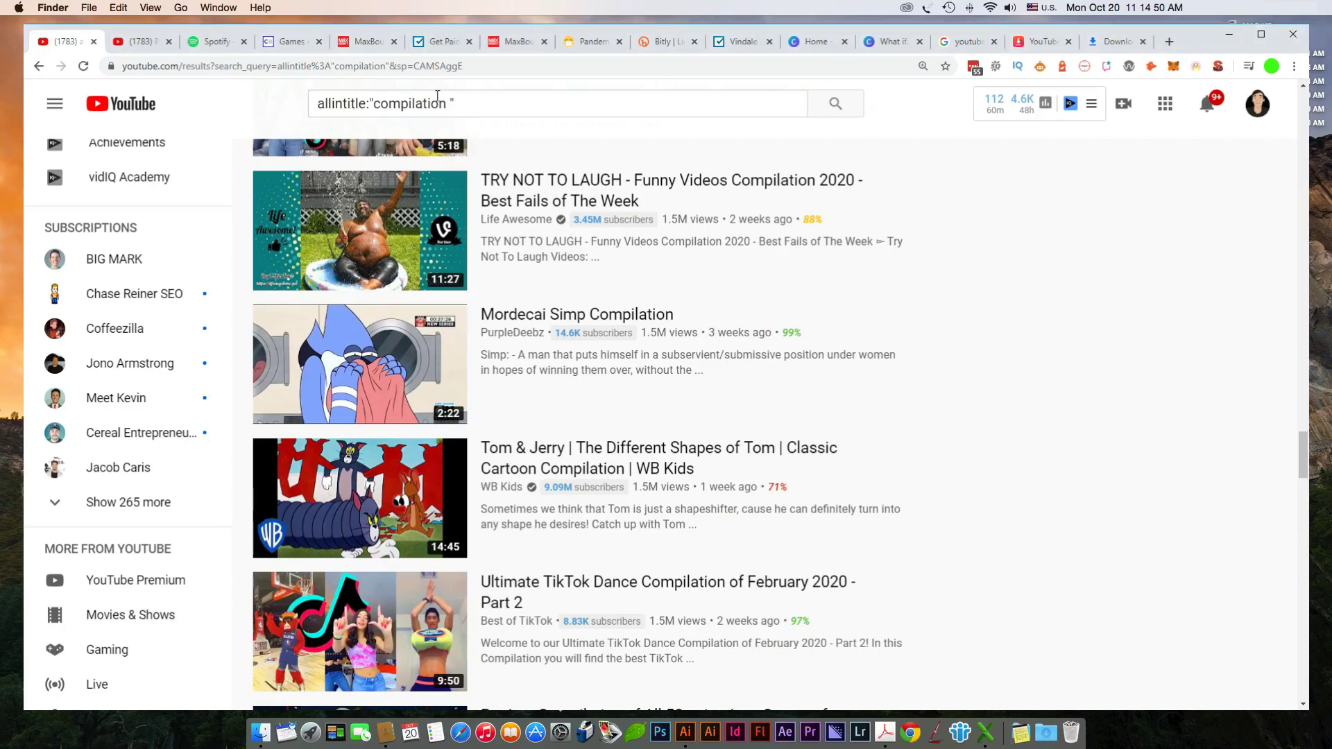
pyautogui.click(449, 97)
pyautogui.moveTo(350, 355)
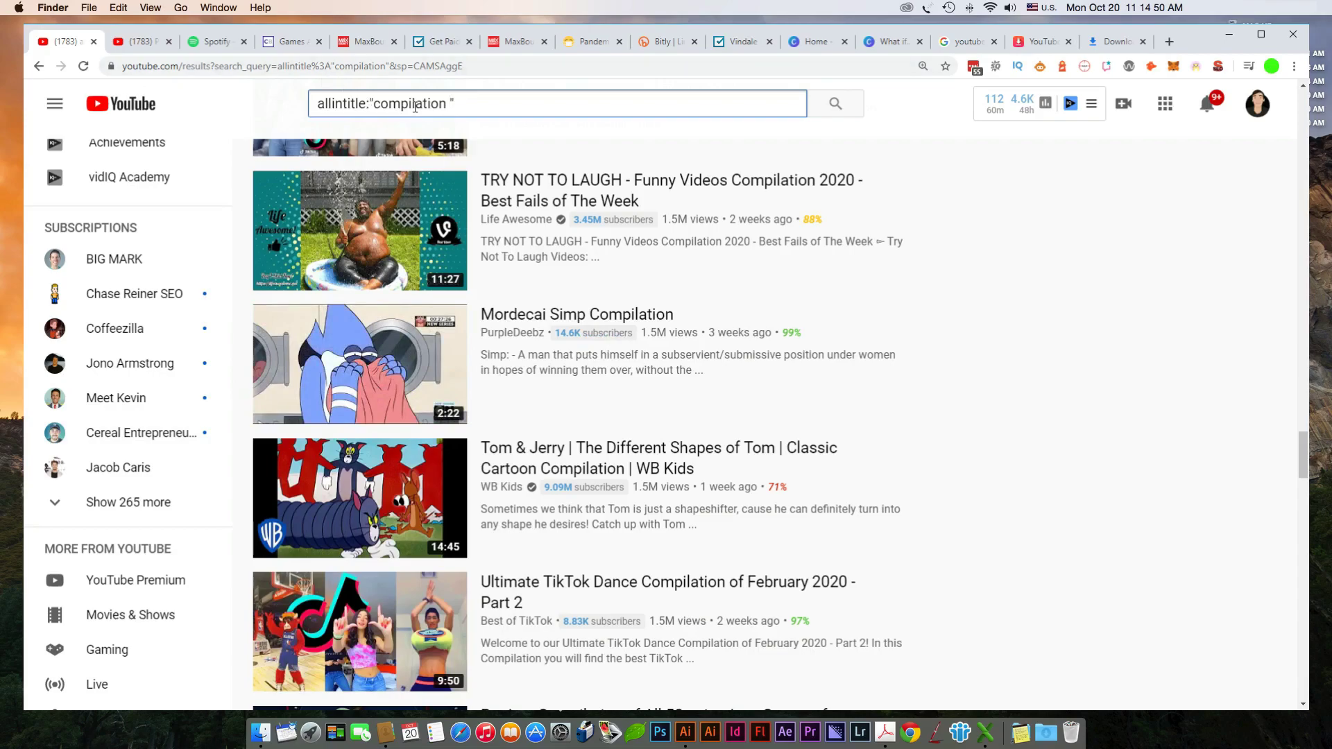
pyautogui.write('mordecai')
pyautogui.press('Return')
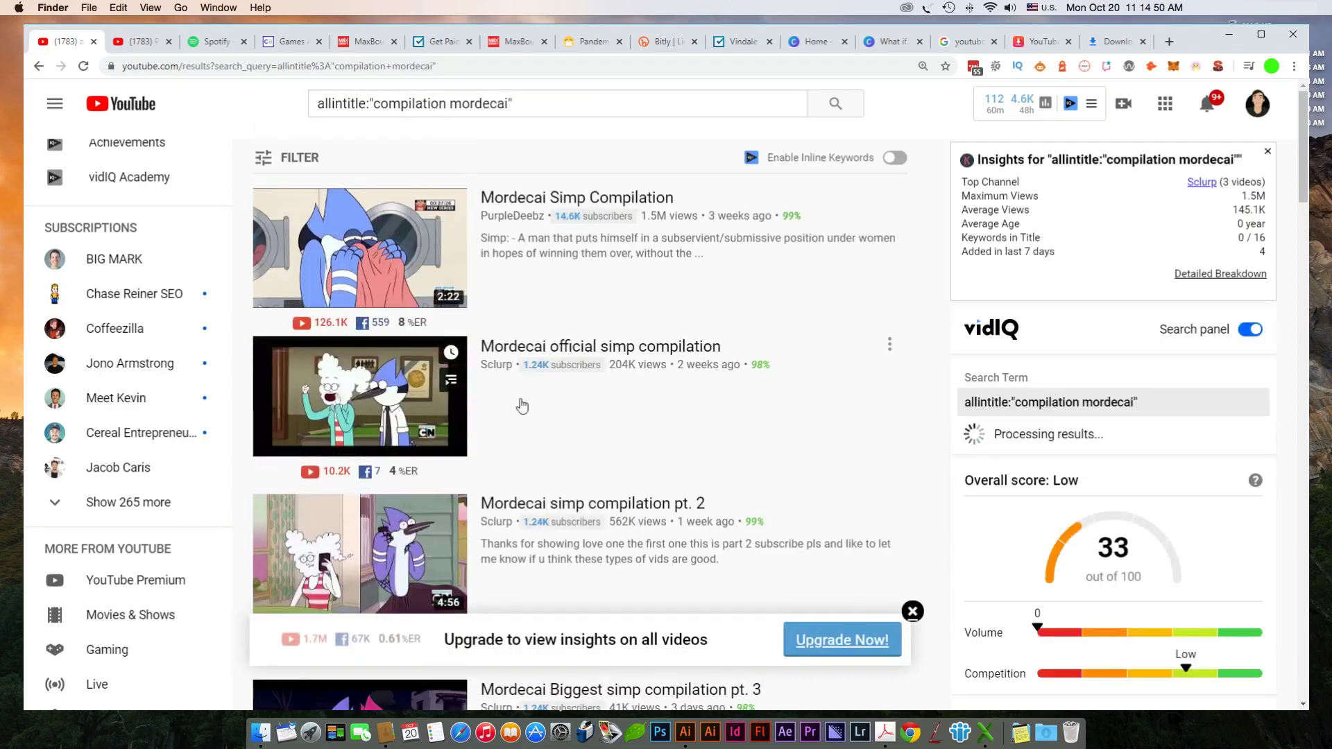
# - Open 'Mordecai official simp compilation' and 'pt. 2' in new tabs, viewing the first
pyautogui.scroll(-2, 583, 395)
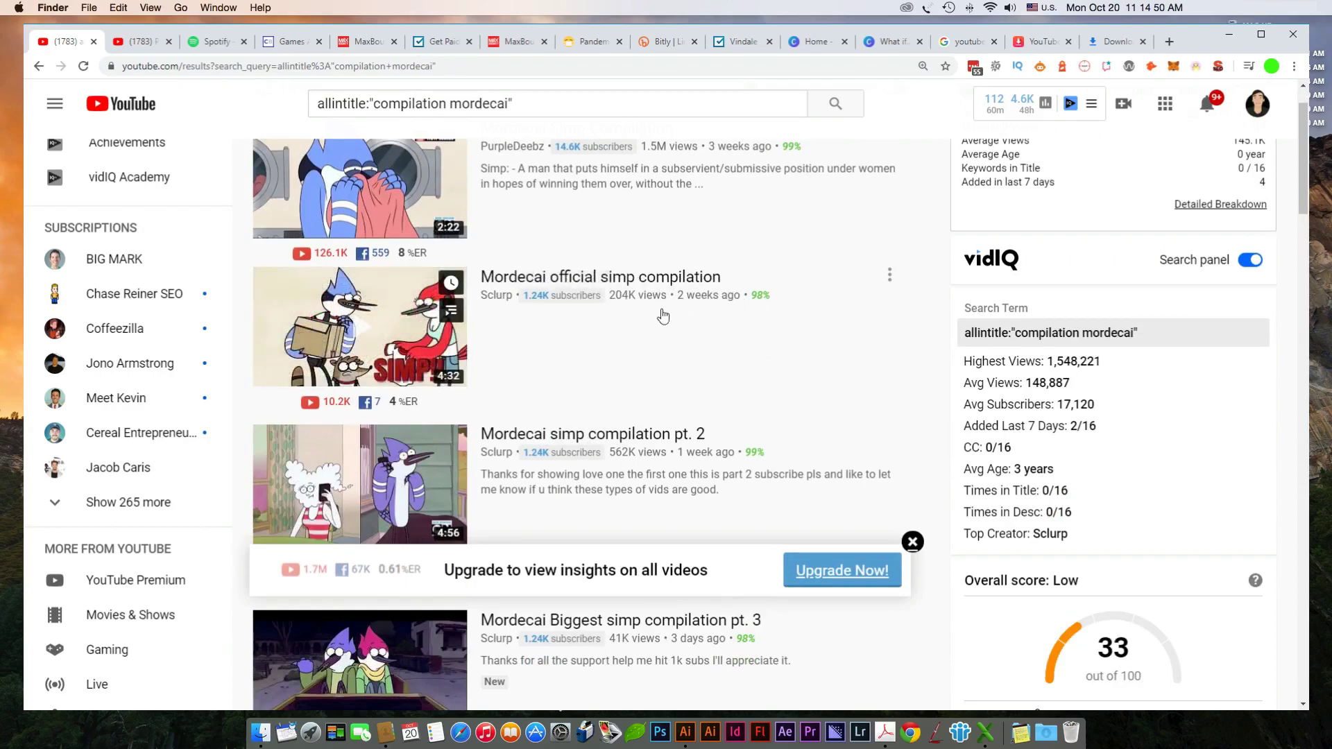
pyautogui.moveTo(643, 305); pyautogui.dragTo(543, 306)
pyautogui.click(543, 306)
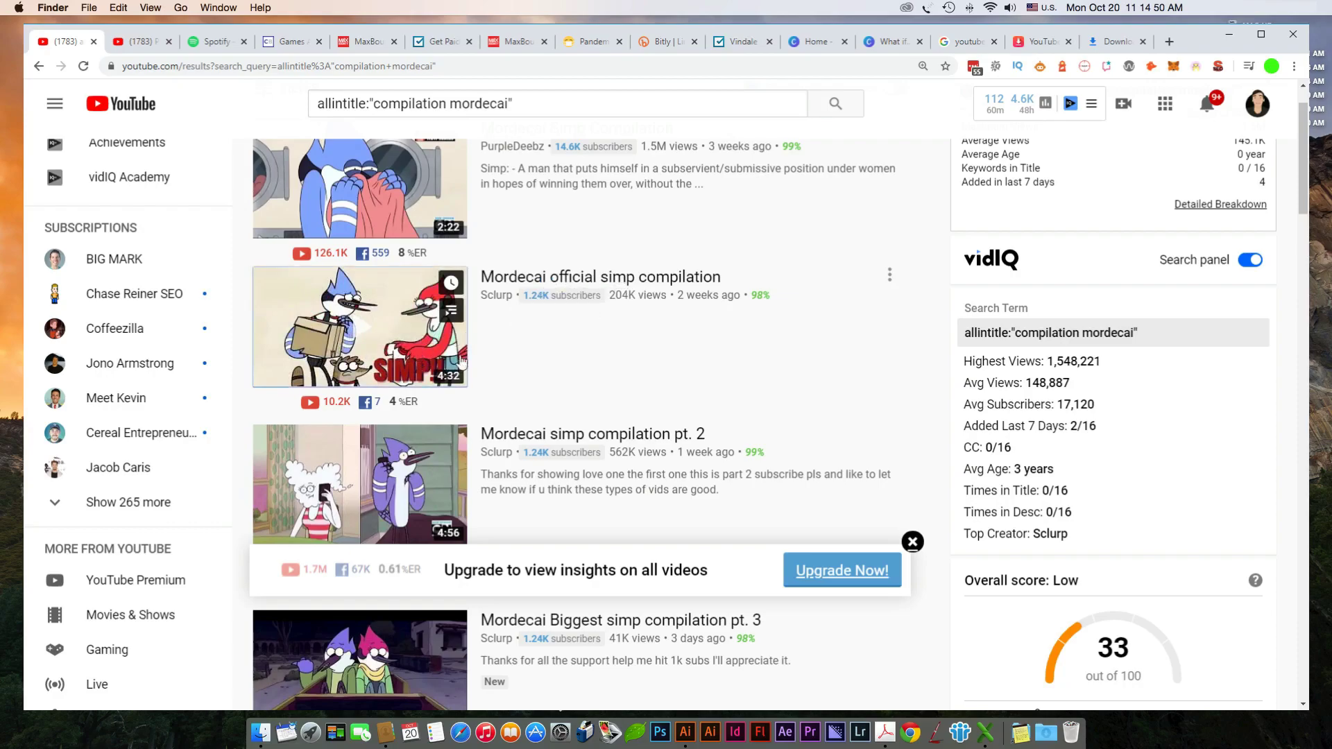
pyautogui.keyDown('super'); pyautogui.click(460, 361); pyautogui.keyUp('super')
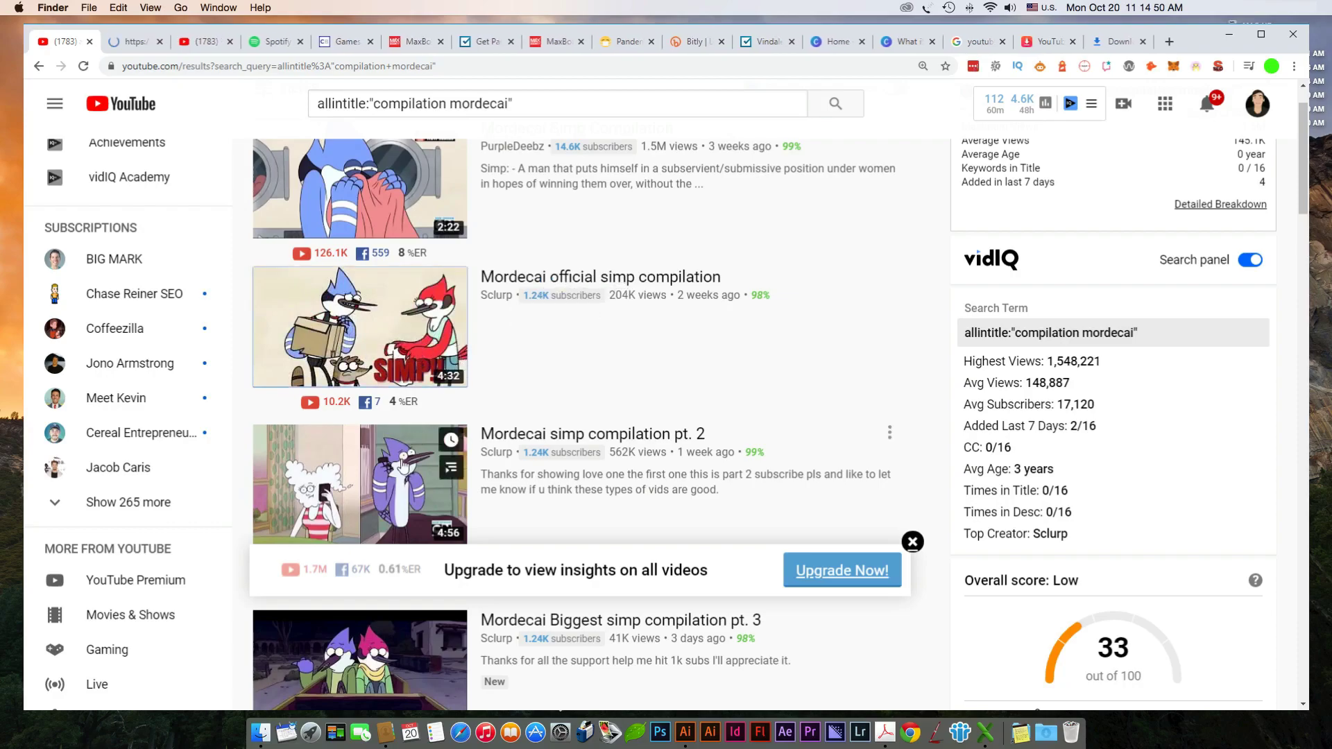
pyautogui.keyDown('super'); pyautogui.click(385, 478); pyautogui.keyUp('super')
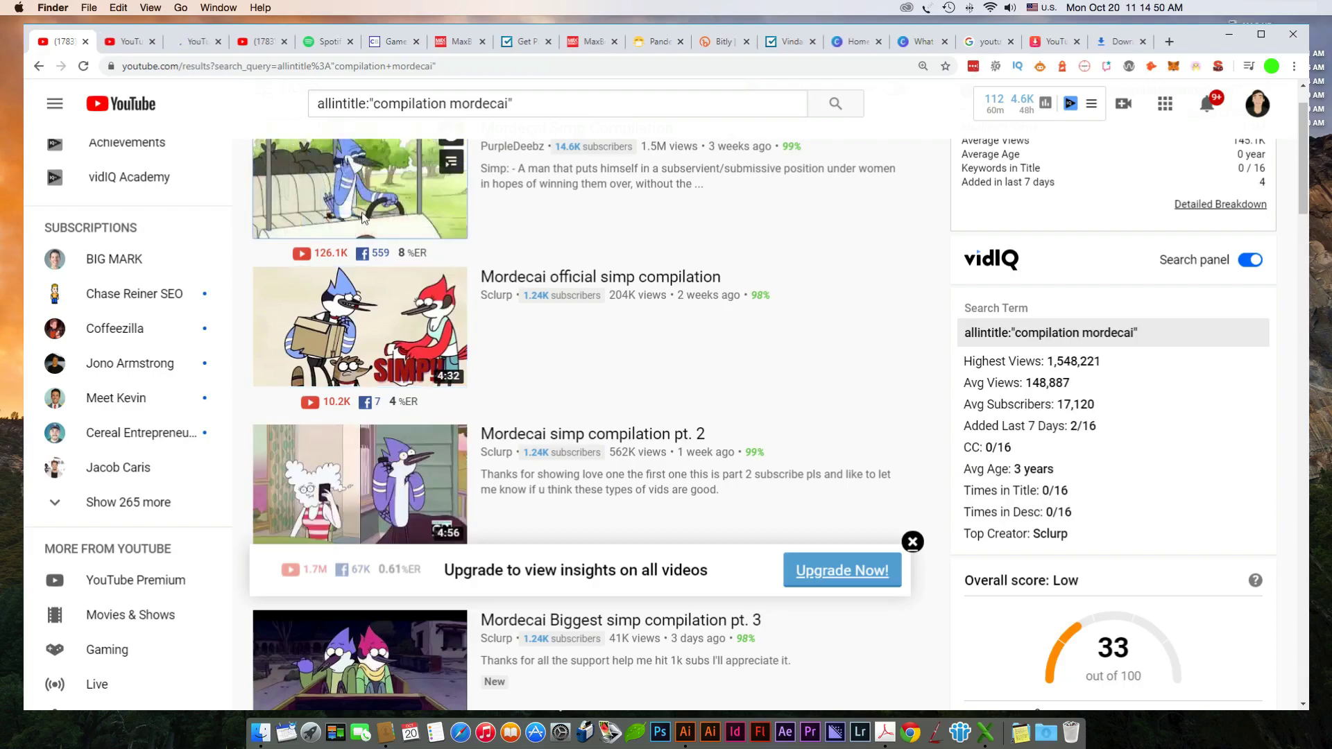
pyautogui.click(125, 42)
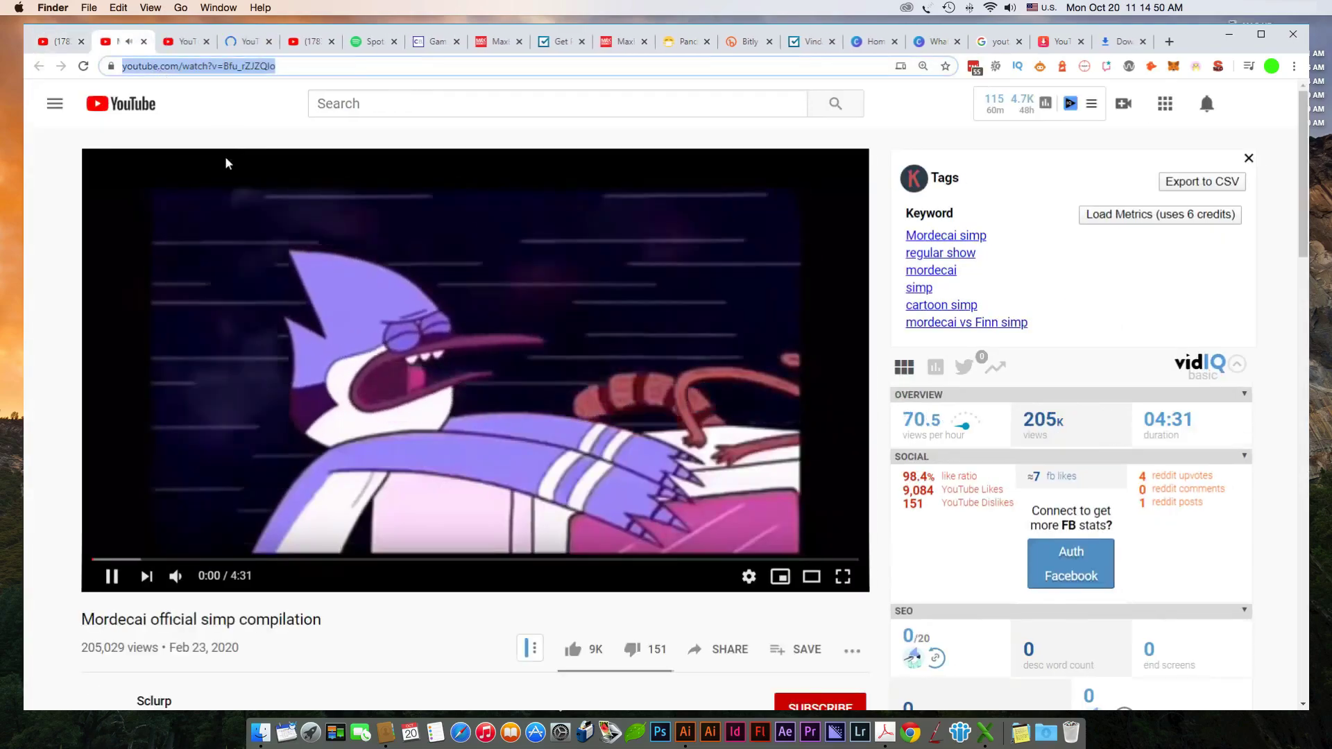
# - Pause the video and paste its link into y2mate to list download options
pyautogui.click(259, 262)
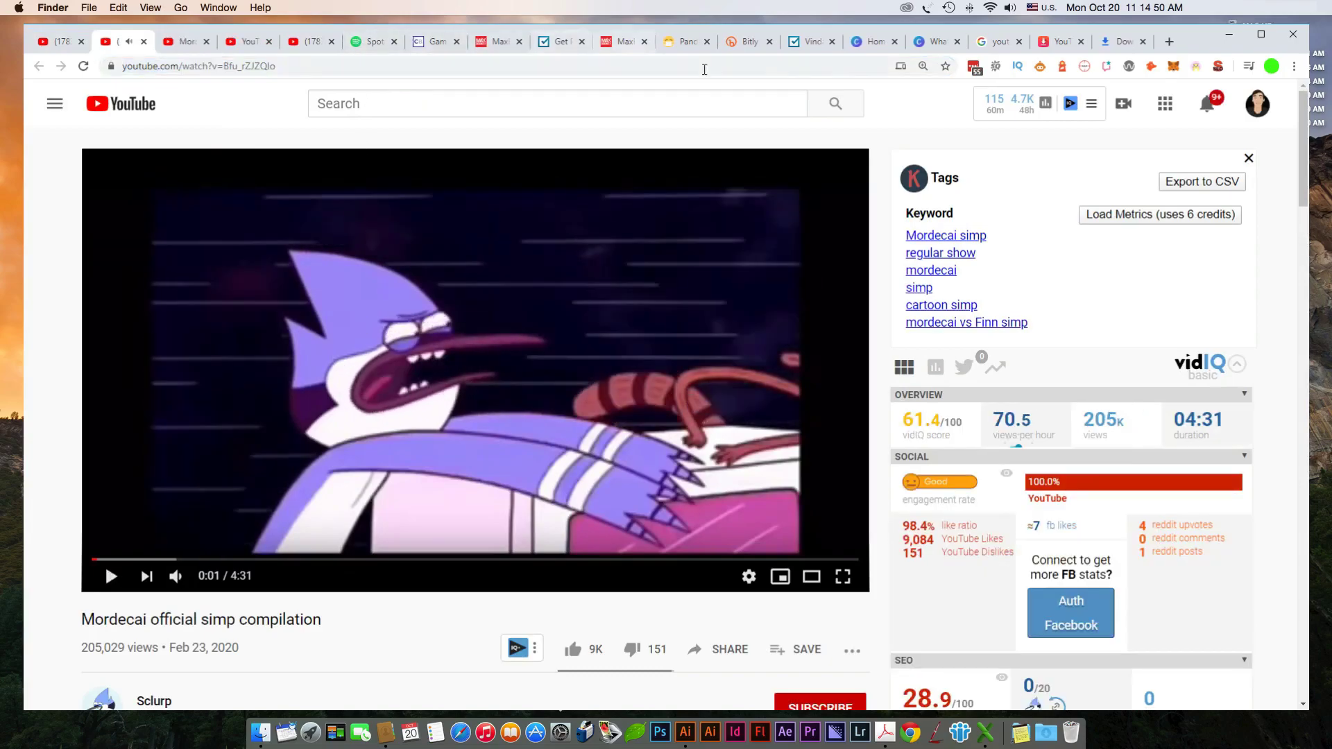
pyautogui.click(1059, 41)
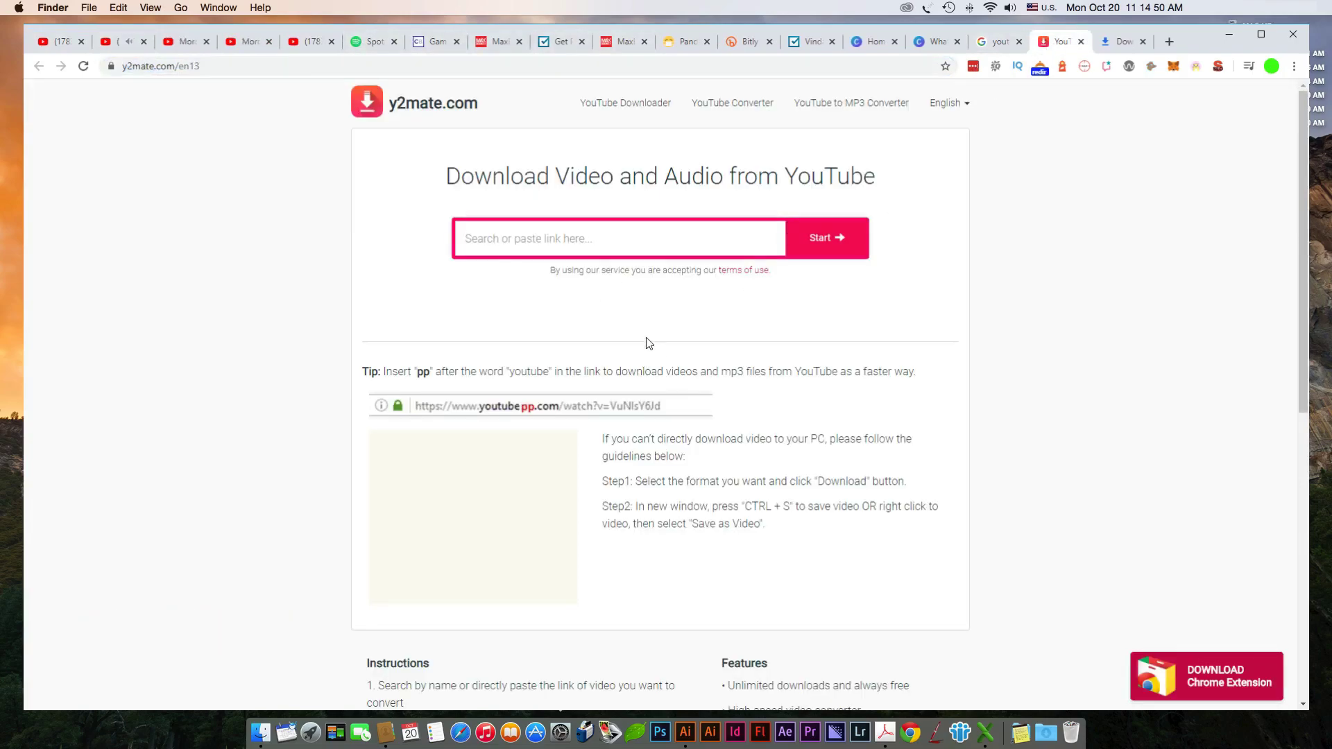
pyautogui.write('https://www.youtube.com/watch?v=Bfu_rZJZQlo')
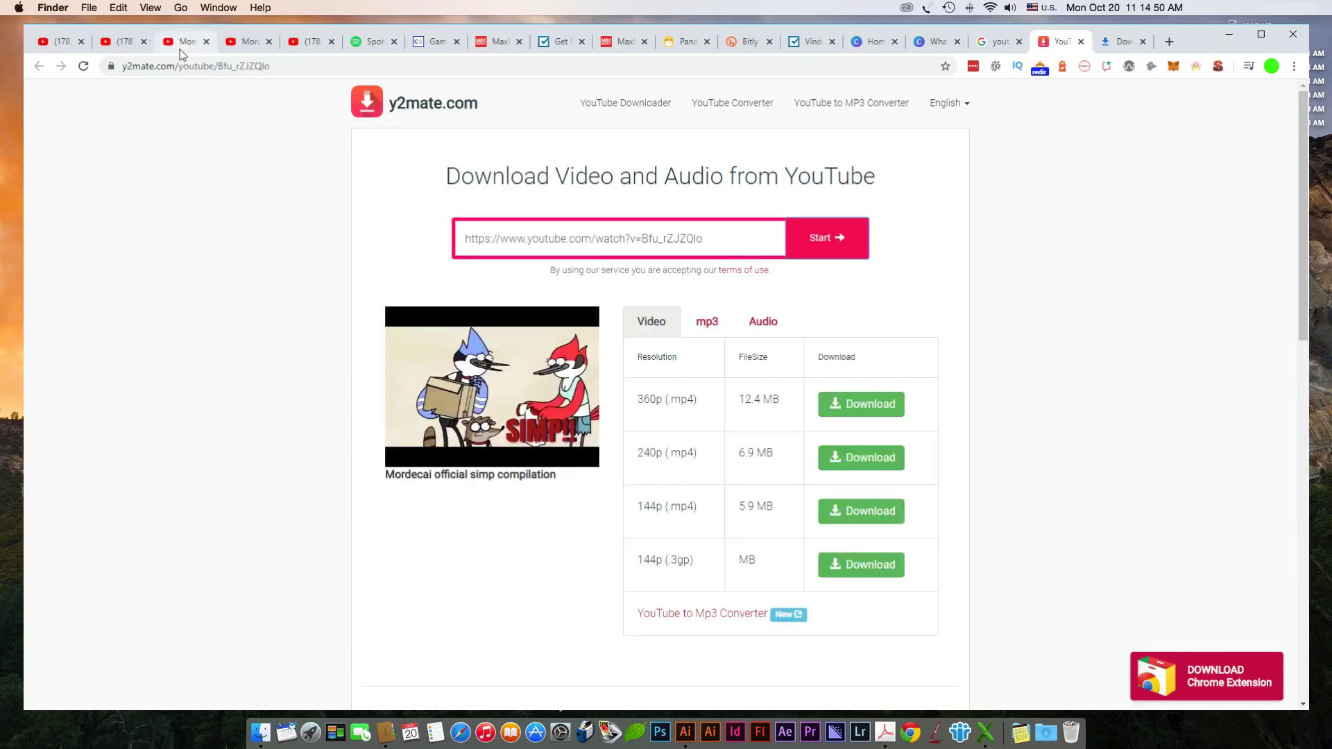
# - Copy the pt. 2 video's URL and paste it over the old link in y2mate
pyautogui.click(180, 42)
pyautogui.click(122, 42)
pyautogui.click(143, 42)
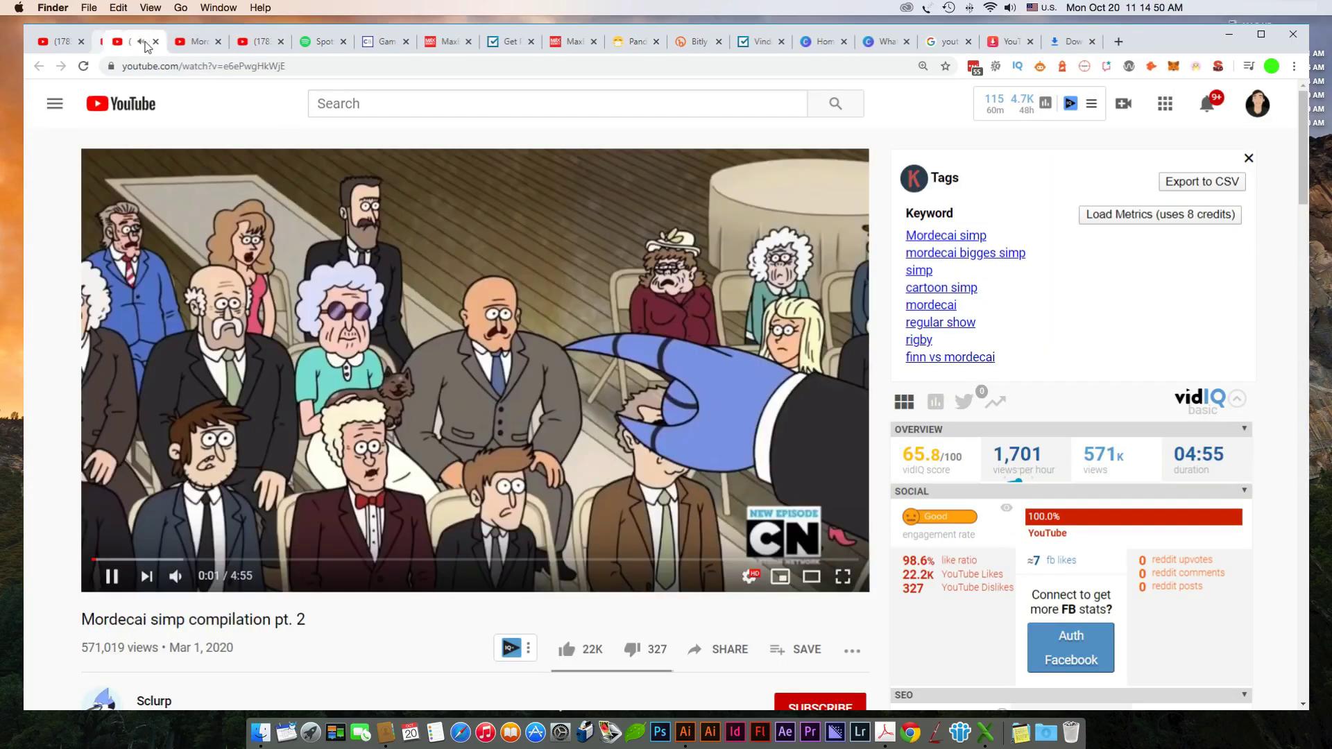
pyautogui.click(272, 72)
pyautogui.press('super+c')
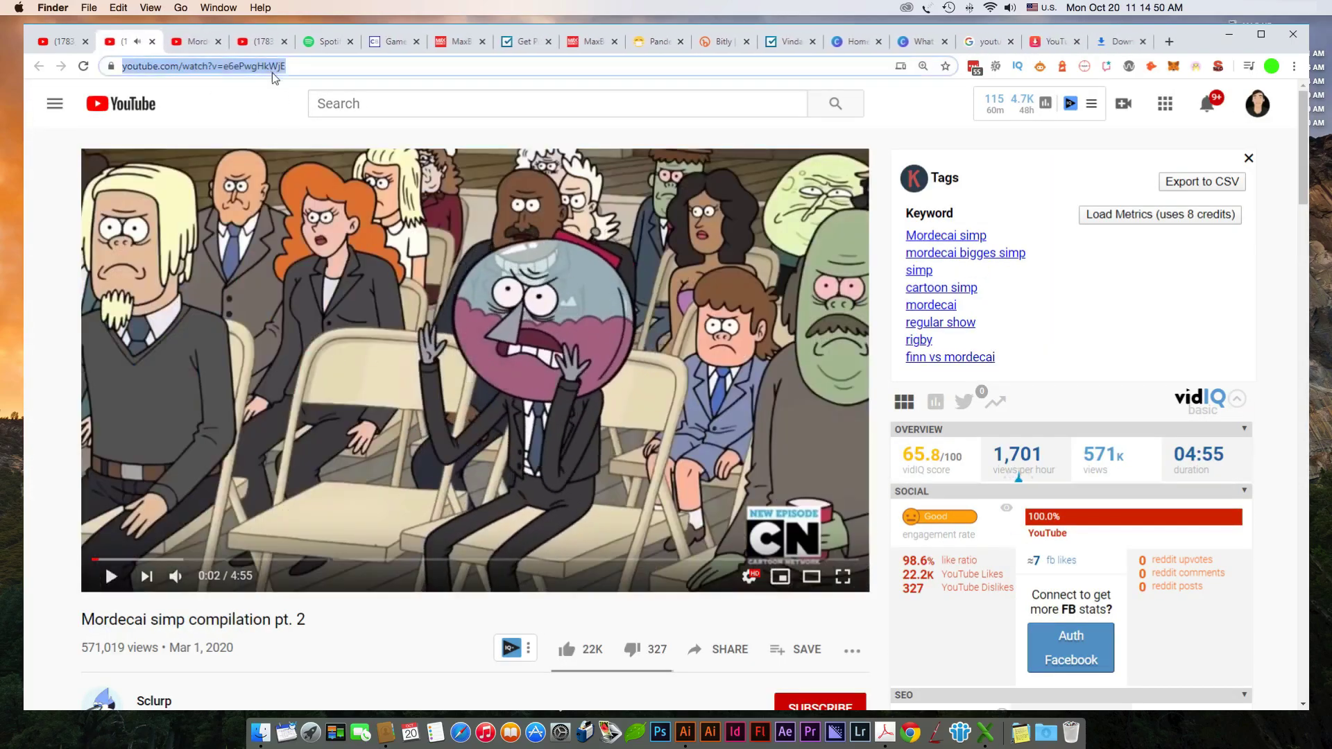
pyautogui.click(1039, 40)
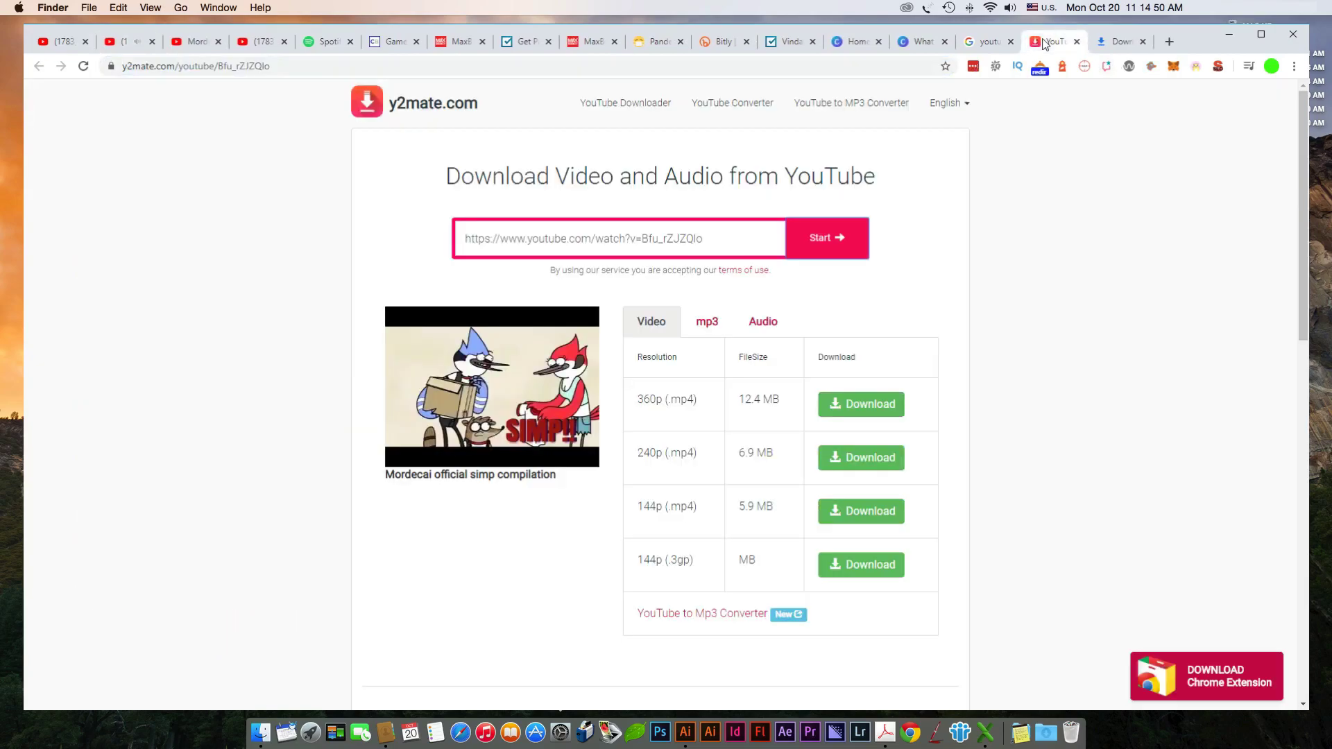
pyautogui.click(684, 239)
pyautogui.press('super+v')
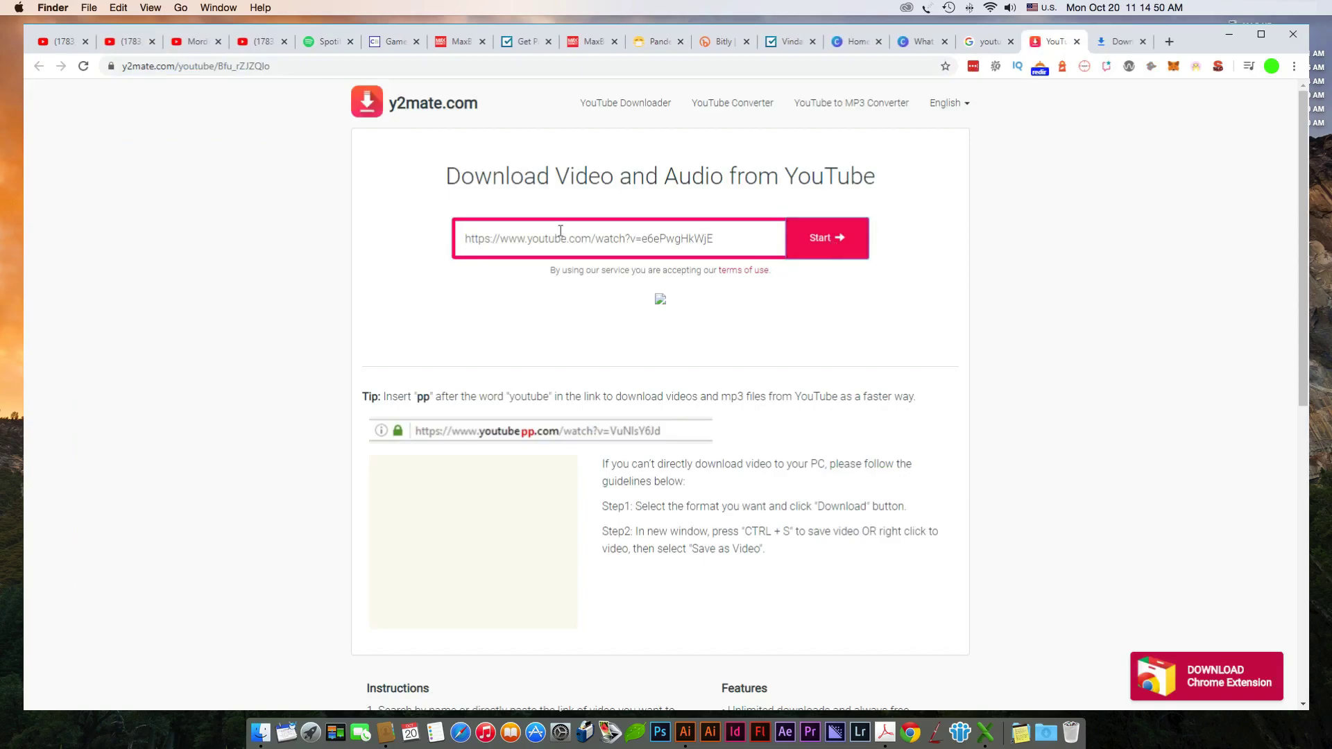
# - Zoom in and look over the 'windows movie maker' Google search results
pyautogui.click(264, 47)
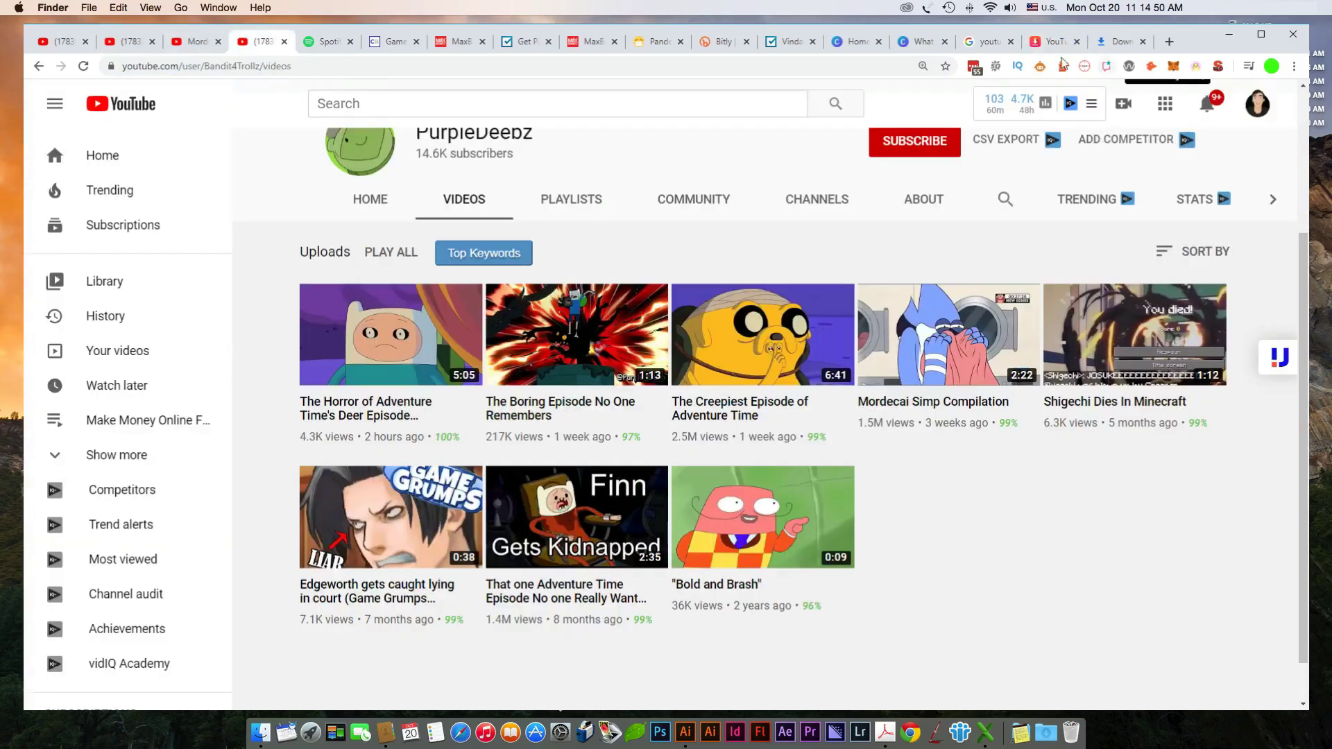
pyautogui.click(1051, 42)
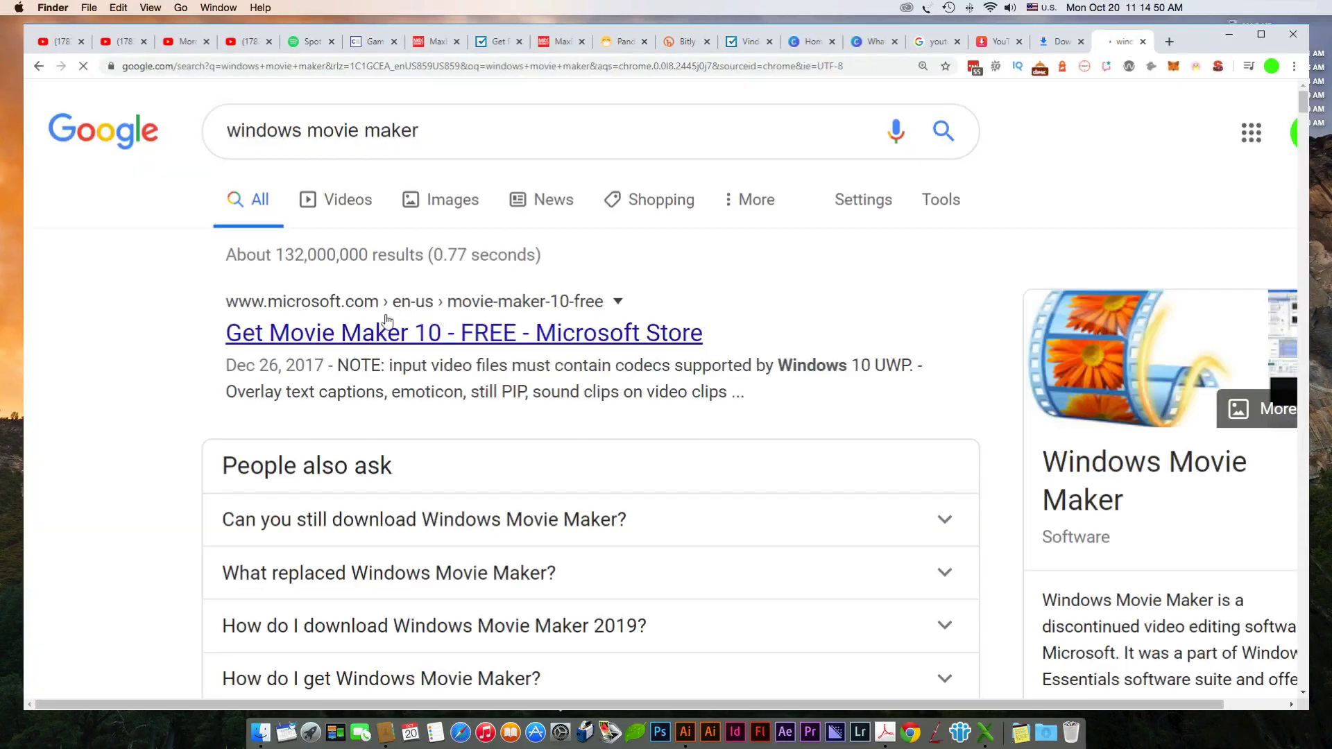
pyautogui.hotkey('ctrl', '+')
pyautogui.hotkey('ctrl', '+')
pyautogui.scroll(-10, 434, 412)
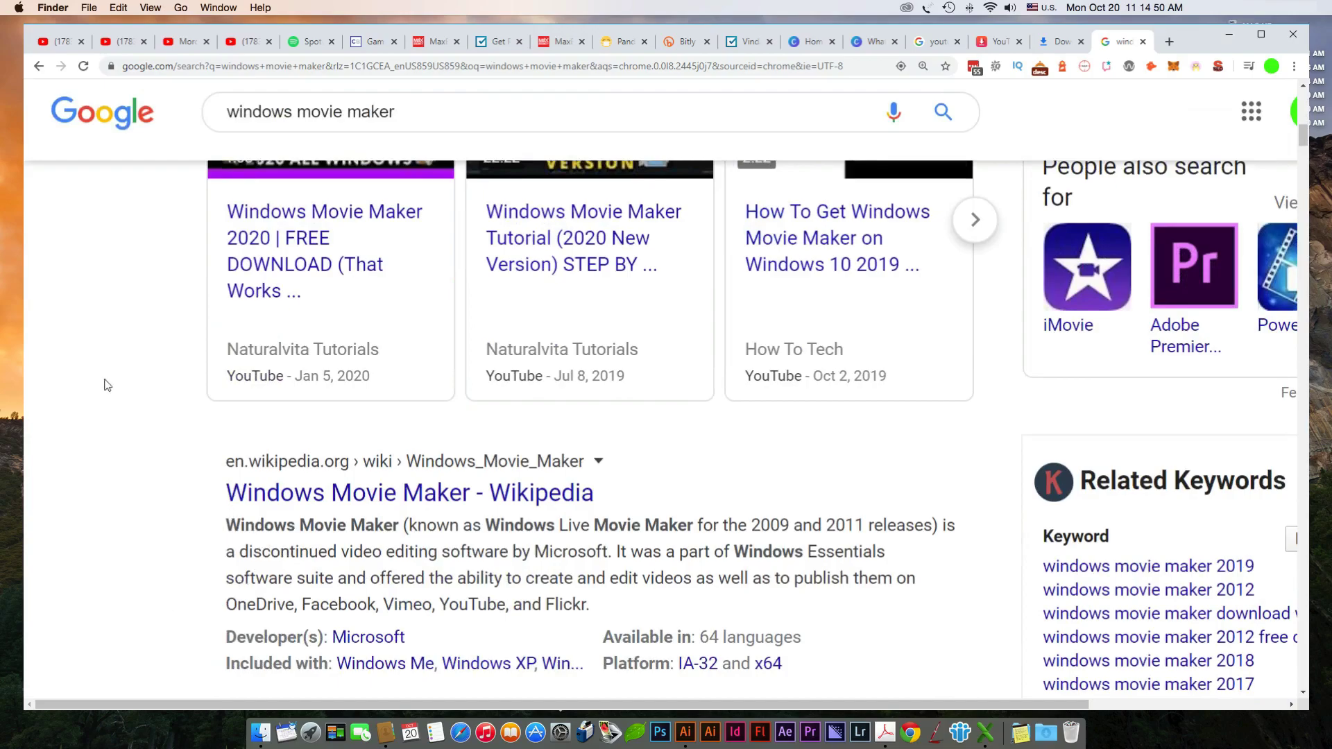
pyautogui.scroll(5, 106, 381)
pyautogui.click(392, 118)
pyautogui.press('Escape')
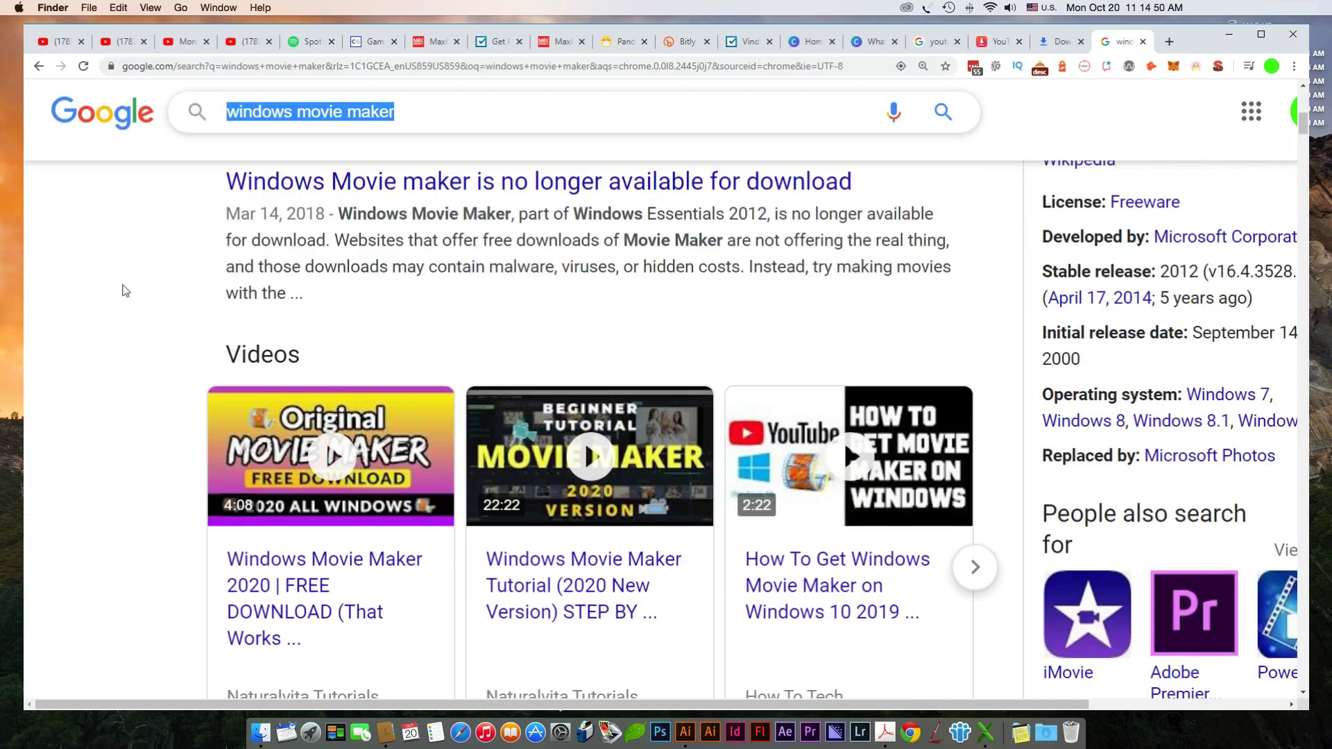
pyautogui.click(128, 292)
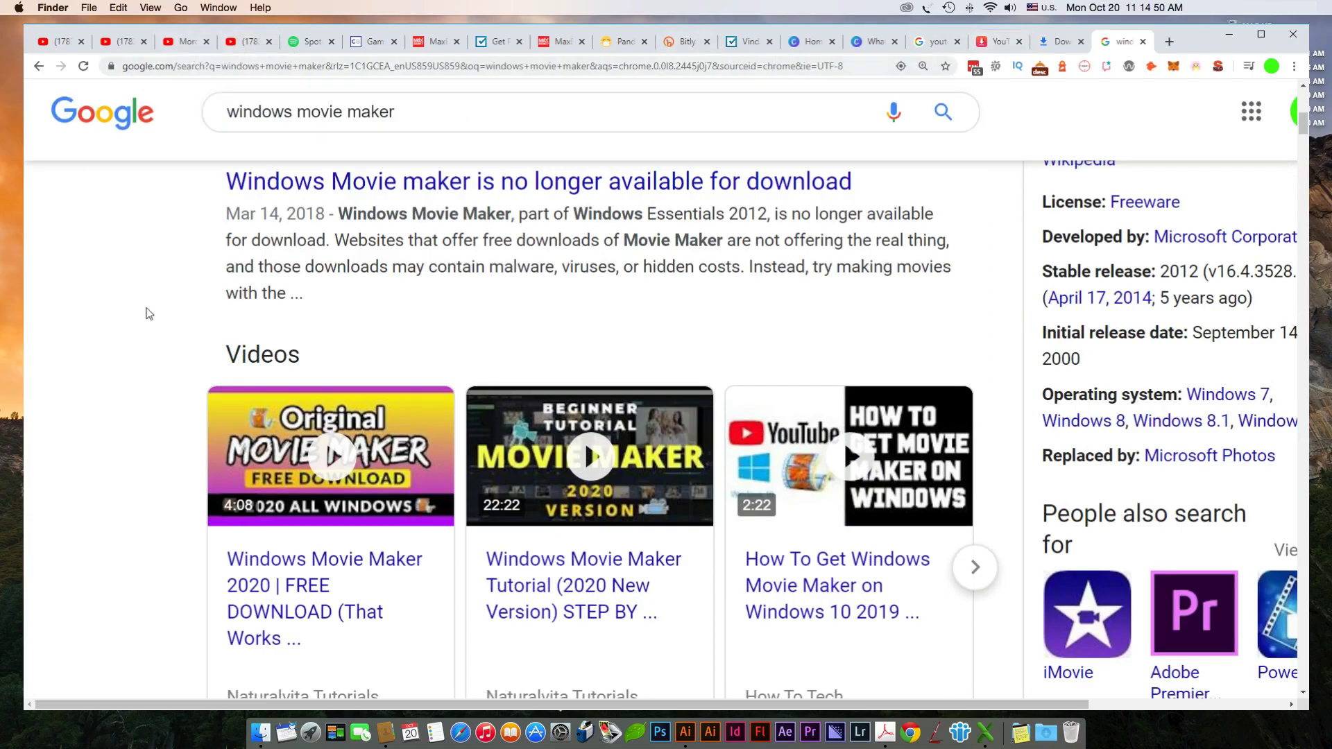
# - Return to PurpleDeebz's uploads tab and dismiss the YouTube search history list
pyautogui.scroll(6, 209, 316)
pyautogui.scroll(3, 209, 316)
pyautogui.click(250, 41)
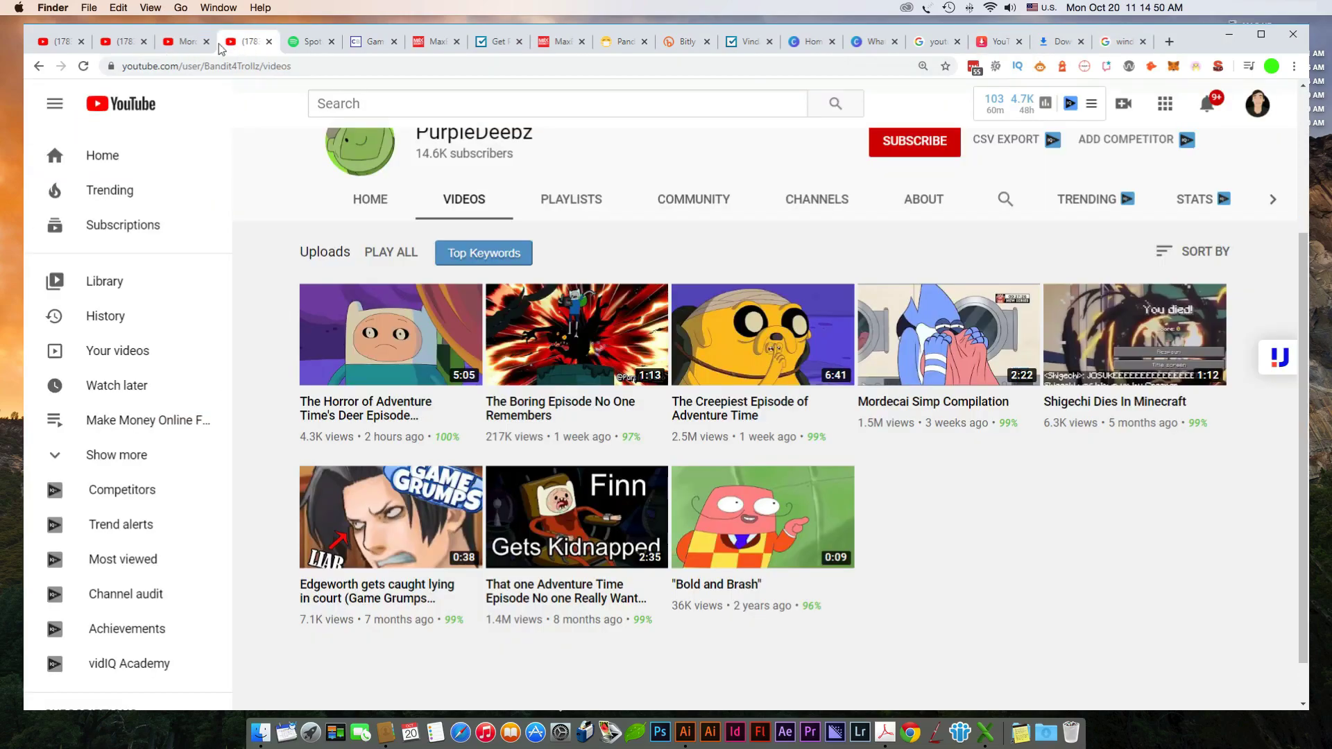
pyautogui.click(482, 104)
pyautogui.click(479, 86)
# - On Vindale Research's signup page, repeatedly highlight the 'Take Online Paid Surveys' heading
pyautogui.click(499, 43)
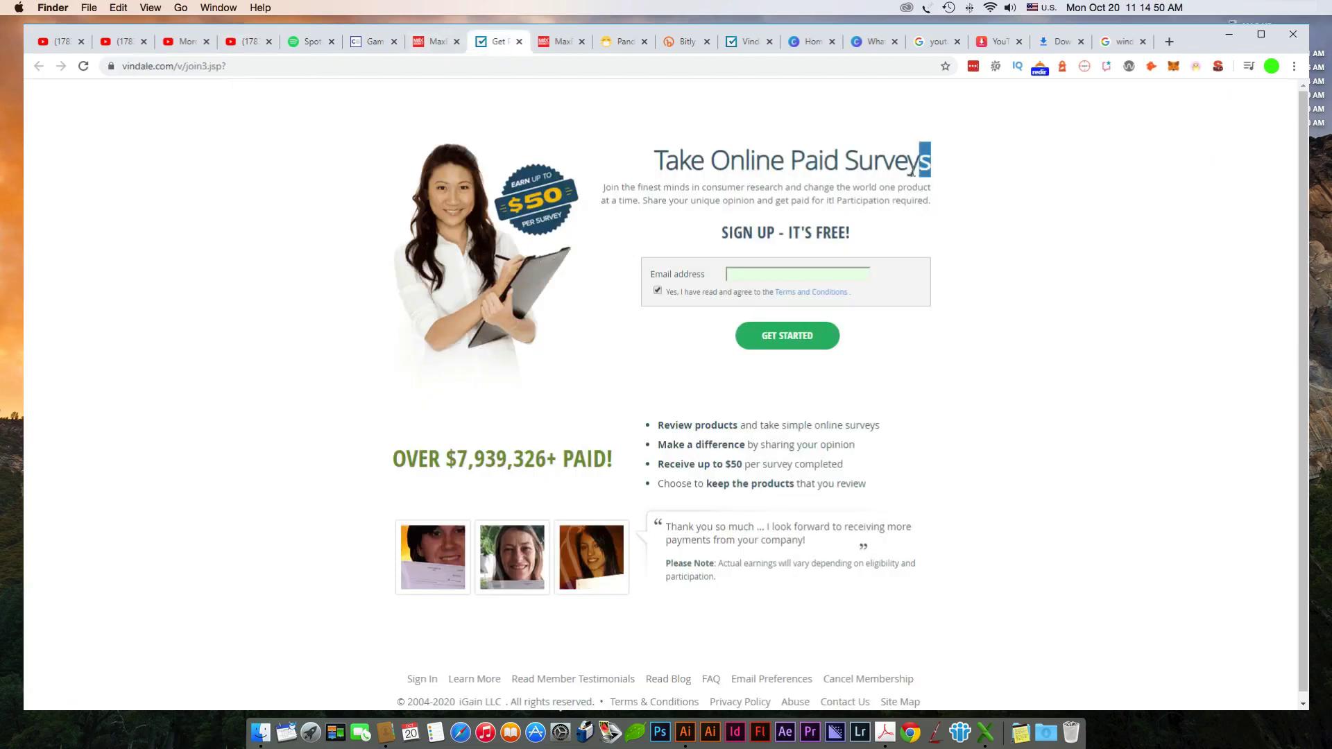
pyautogui.tripleClick(928, 161)
pyautogui.click(1085, 240)
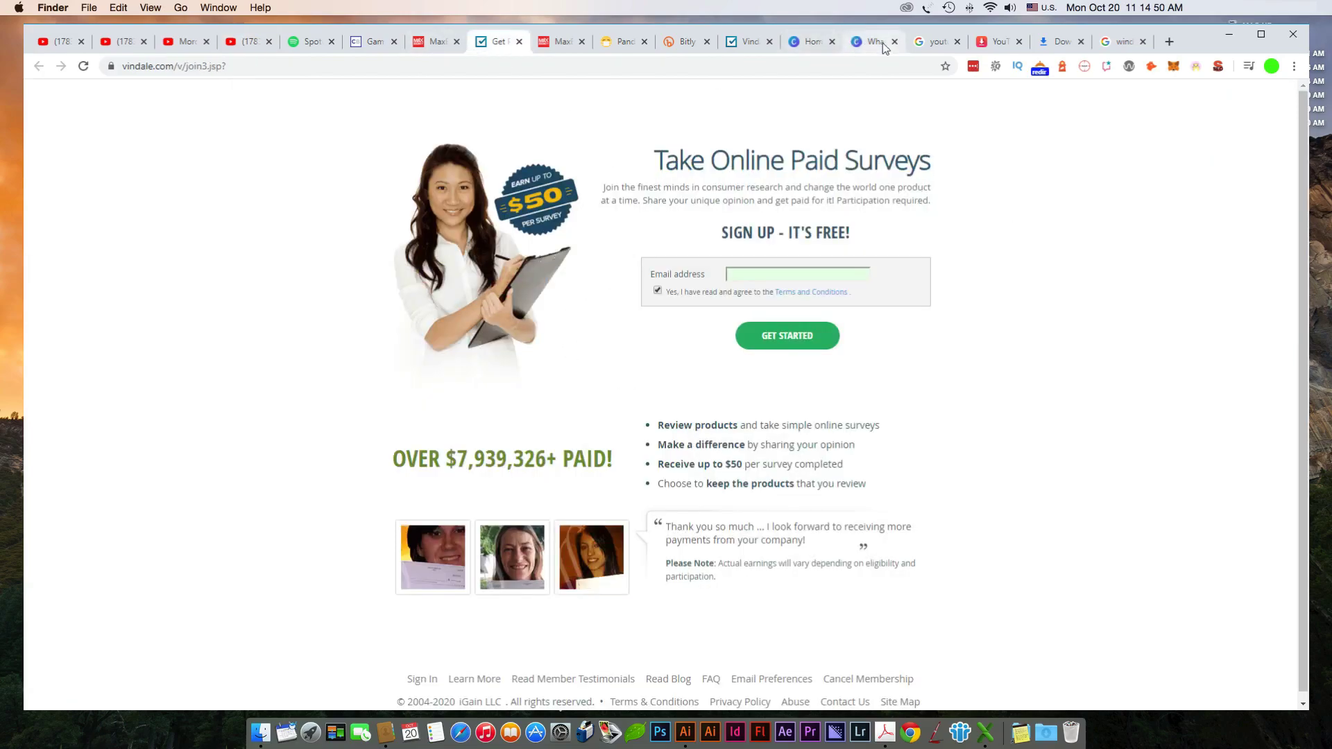
pyautogui.moveTo(966, 169); pyautogui.dragTo(562, 163)
pyautogui.click(931, 231)
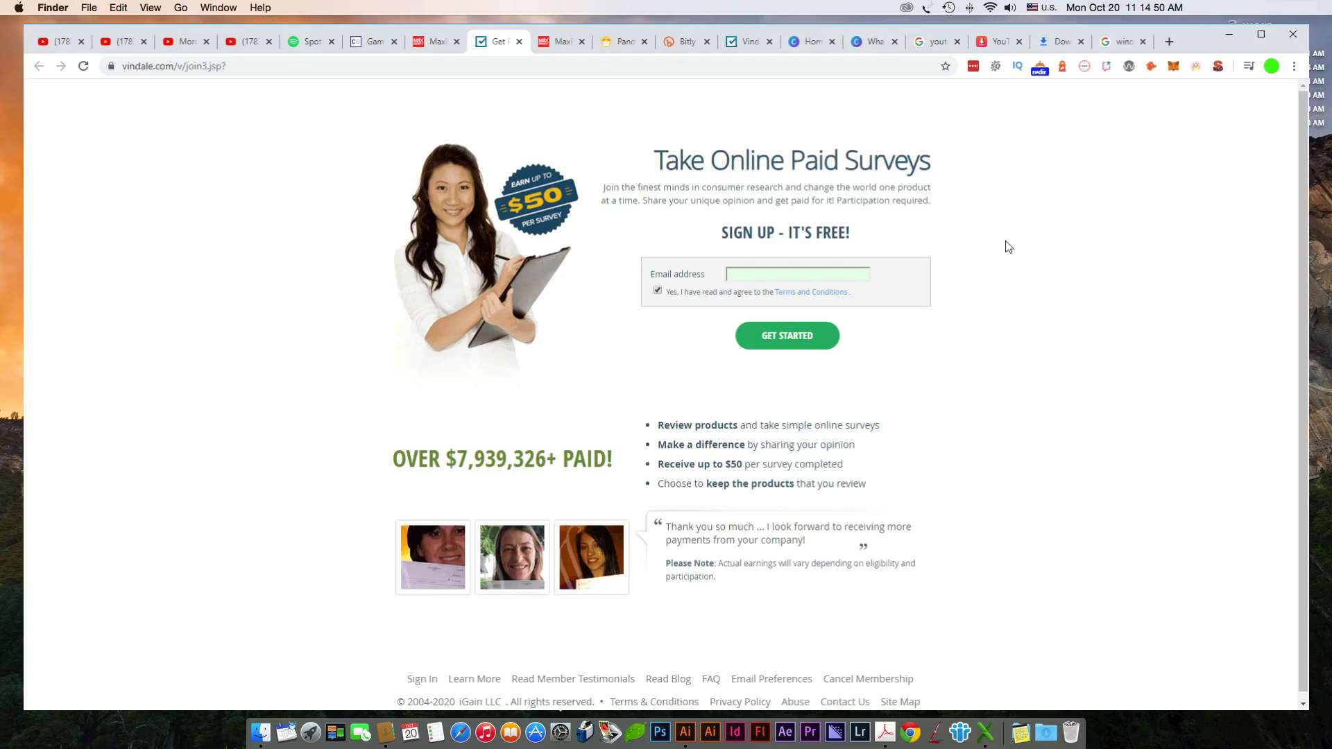
pyautogui.moveTo(931, 154); pyautogui.dragTo(537, 103)
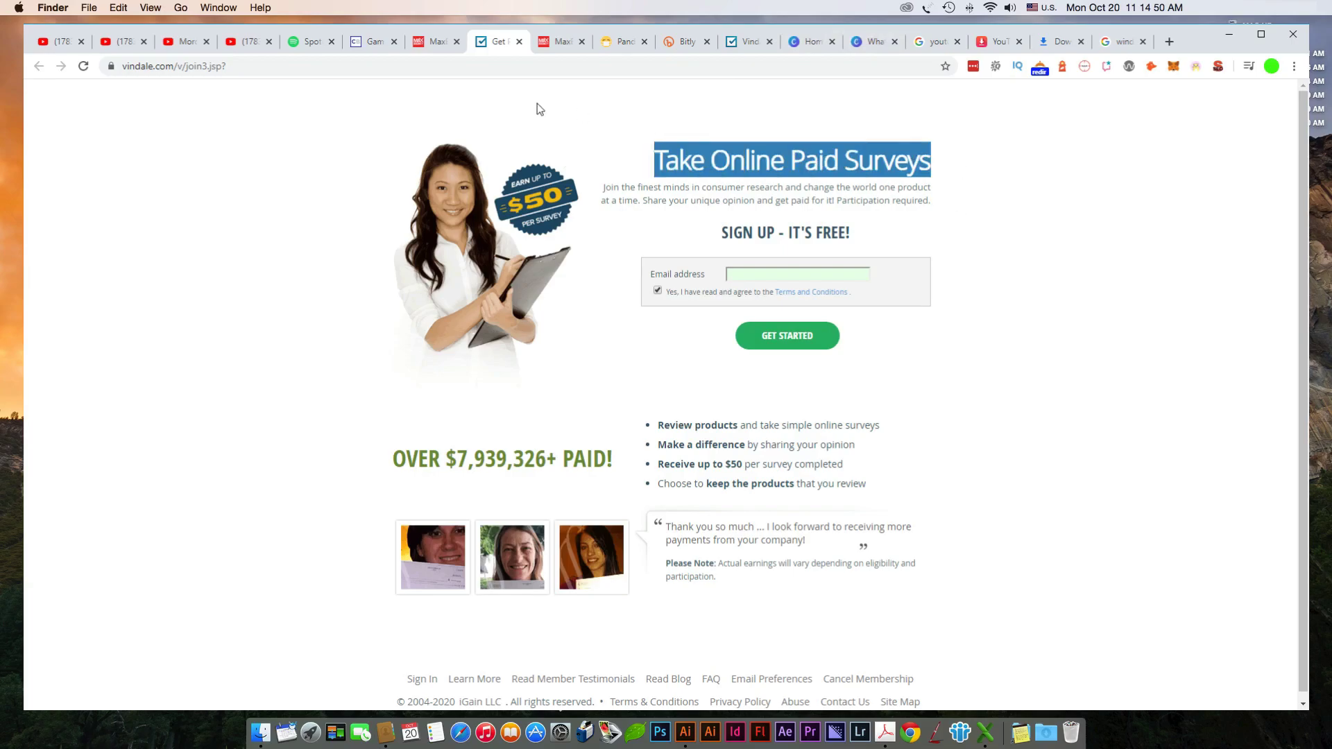
pyautogui.click(986, 172)
pyautogui.moveTo(944, 161); pyautogui.dragTo(580, 148)
pyautogui.click(966, 194)
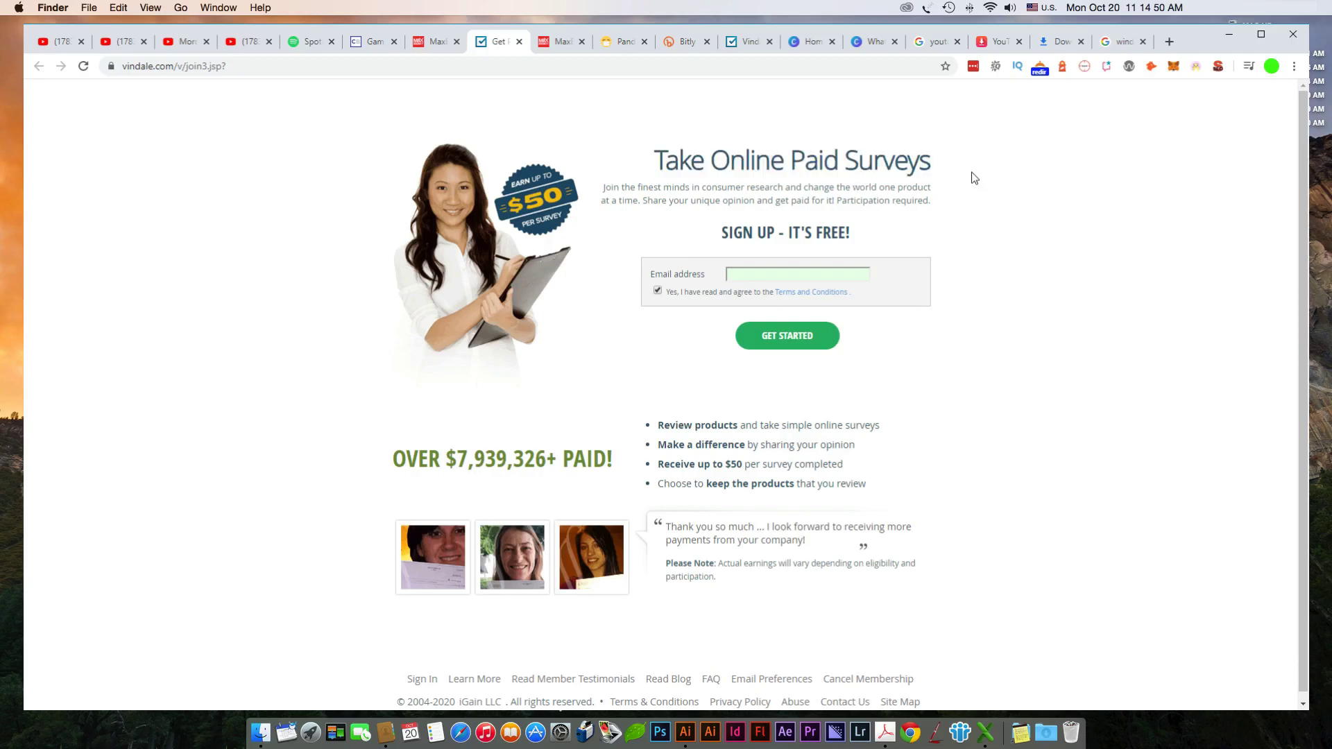
pyautogui.moveTo(927, 161); pyautogui.dragTo(644, 165)
pyautogui.click(970, 151)
# - Highlight 'Surveys' and the full heading, then return to Canva and close the Pro offer
pyautogui.moveTo(929, 162); pyautogui.dragTo(843, 162)
pyautogui.moveTo(947, 167); pyautogui.dragTo(593, 173)
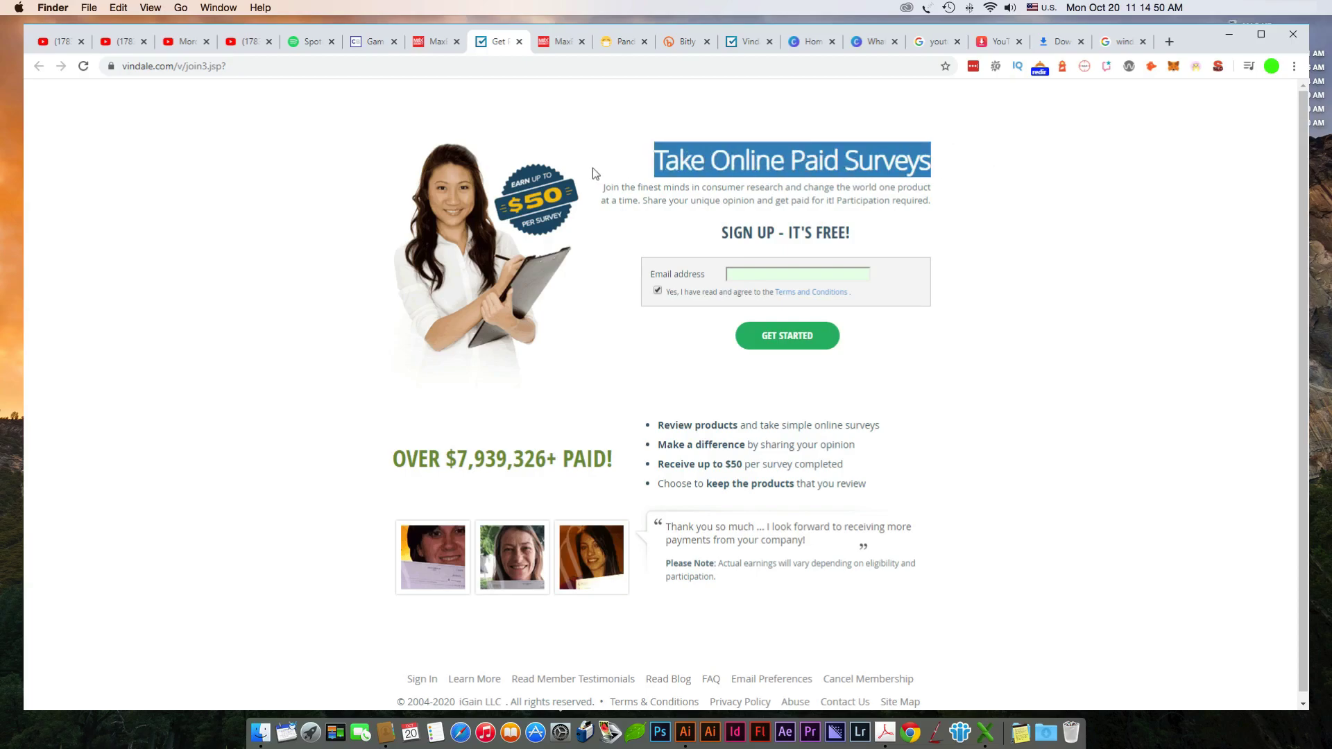
pyautogui.click(869, 44)
pyautogui.click(834, 224)
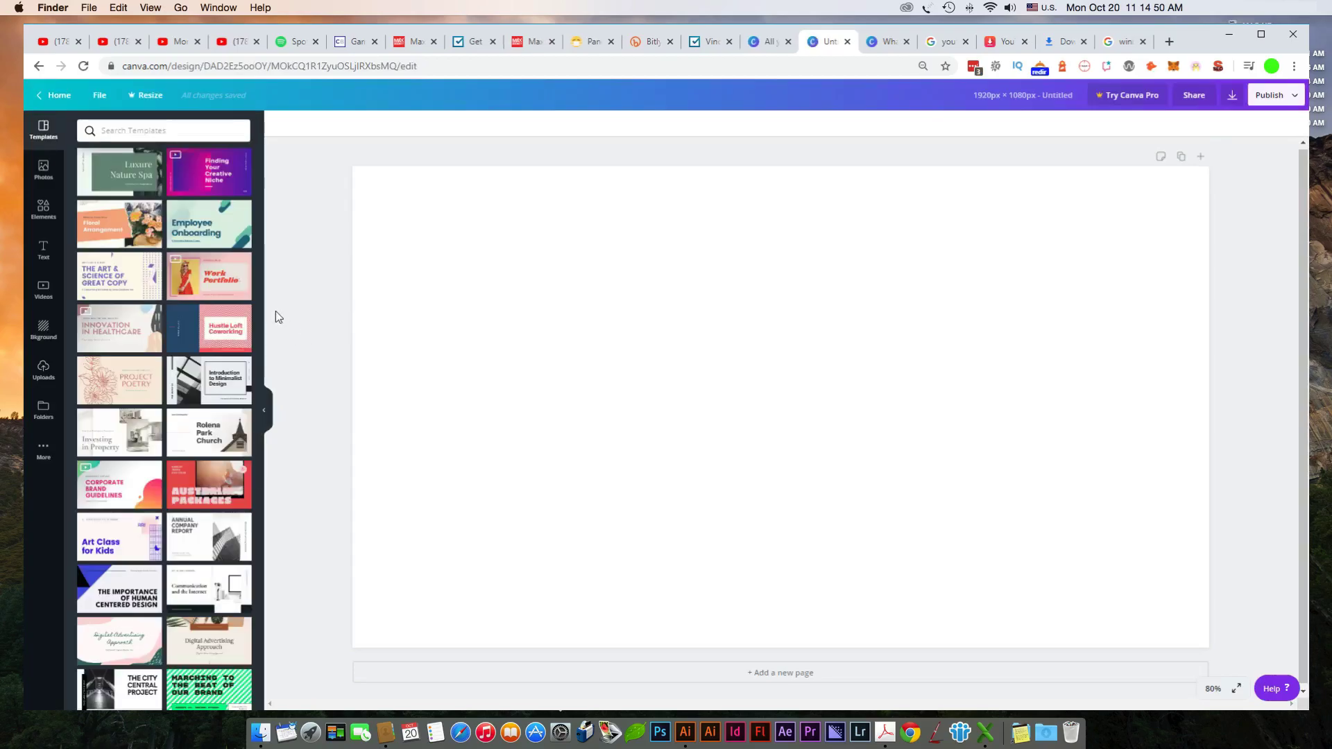
# - Apply the Black and Green History Finance Presentation's 'Year of Positive Returns' title page
pyautogui.scroll(-10, 187, 417)
pyautogui.scroll(-4, 199, 464)
pyautogui.scroll(4, 198, 458)
pyautogui.scroll(-2, 194, 449)
pyautogui.scroll(-2, 194, 444)
pyautogui.scroll(2, 201, 416)
pyautogui.click(213, 375)
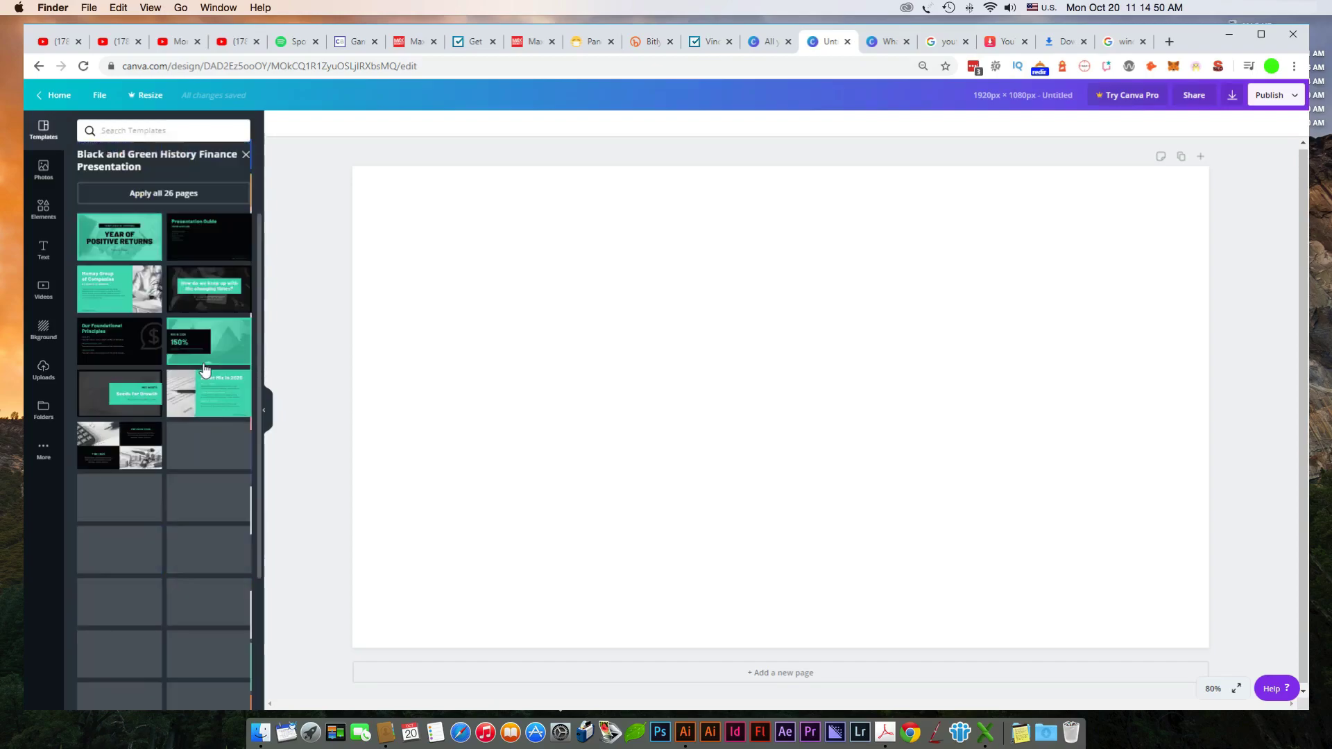
pyautogui.click(133, 220)
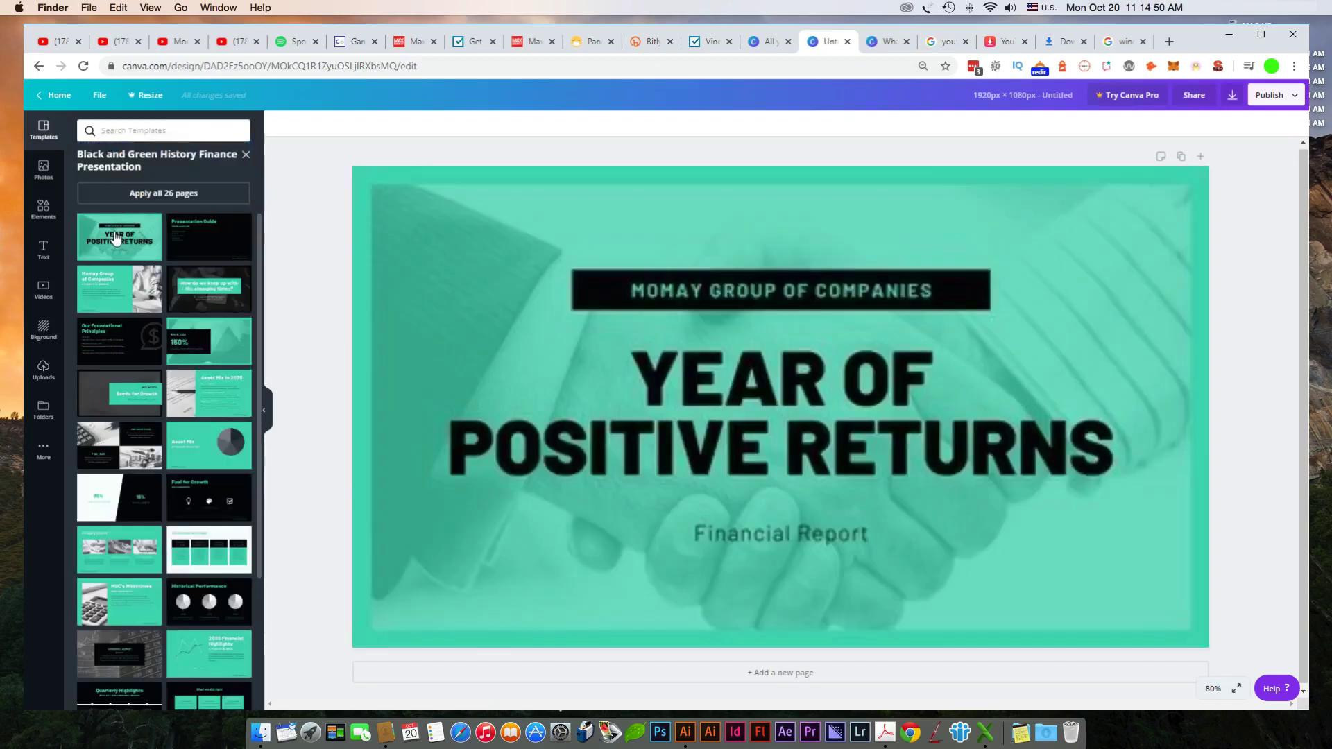
# - Replace the heading with 'GET PAID TO' / 'ANSWER QUESTIONS' on two lines
pyautogui.click(872, 310)
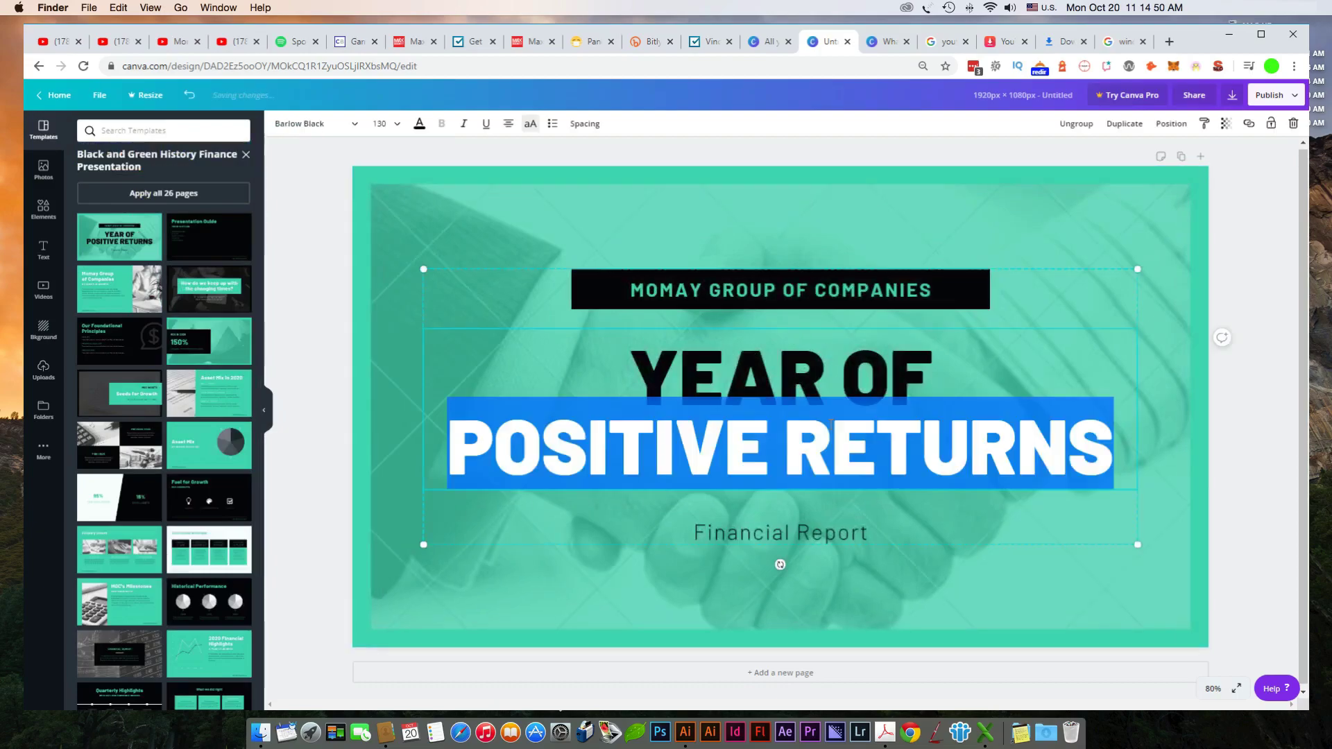
pyautogui.moveTo(1127, 444); pyautogui.dragTo(636, 367)
pyautogui.write('GET PAA')
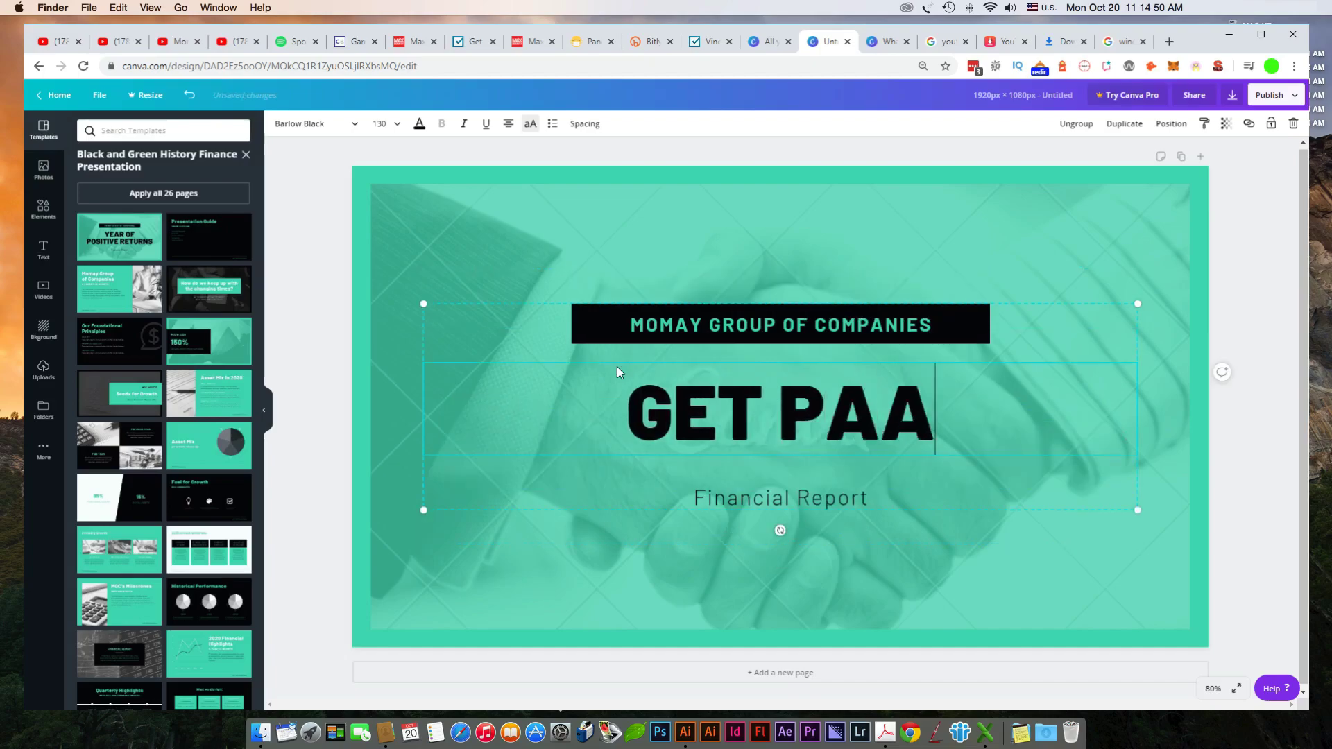
pyautogui.press('BackSpace')
pyautogui.write('ID TO')
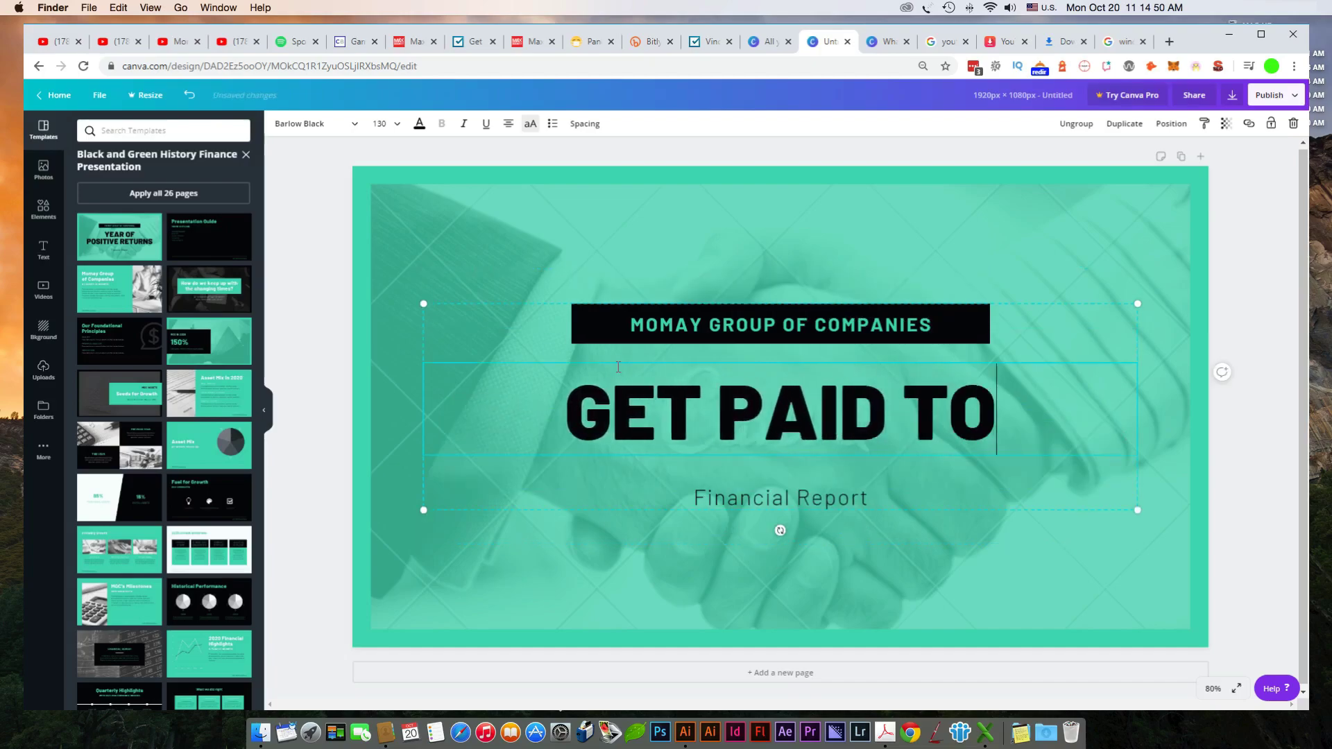
pyautogui.press('Return')
pyautogui.write('AN')
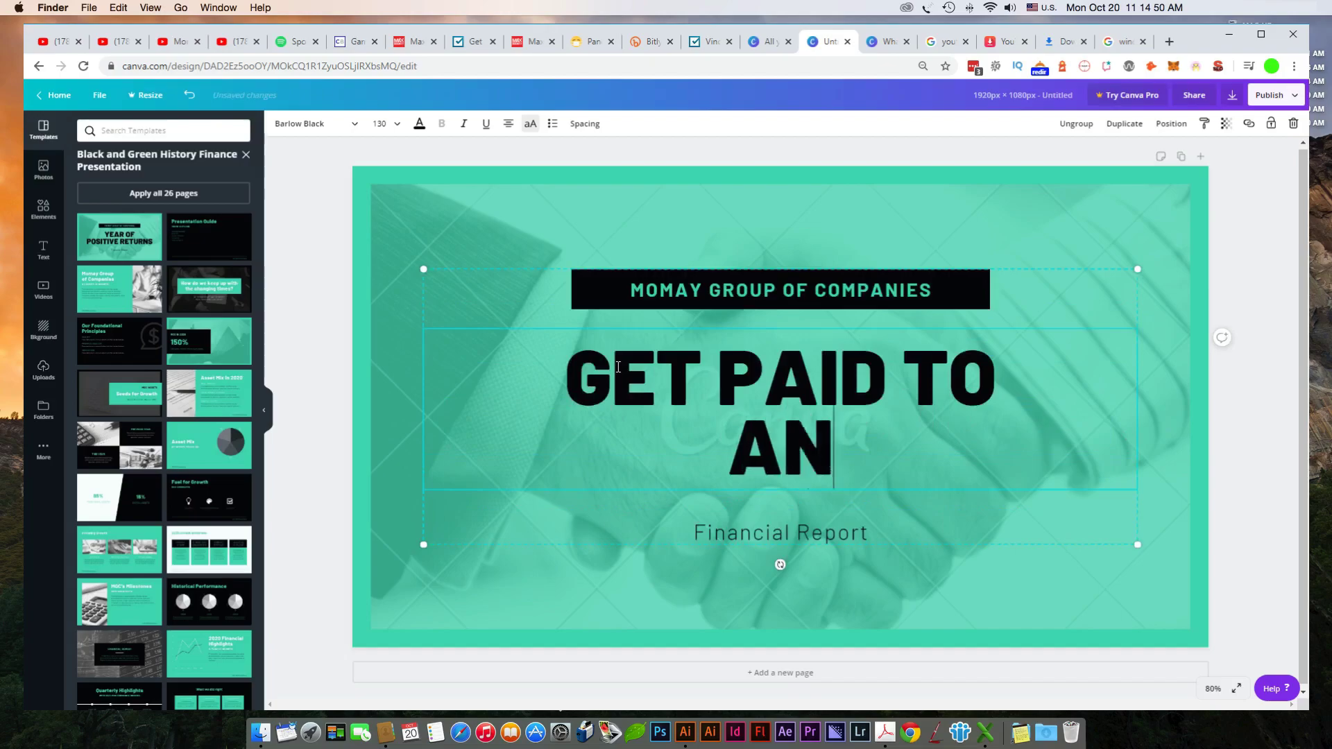
pyautogui.write('SWER QUESTIONS')
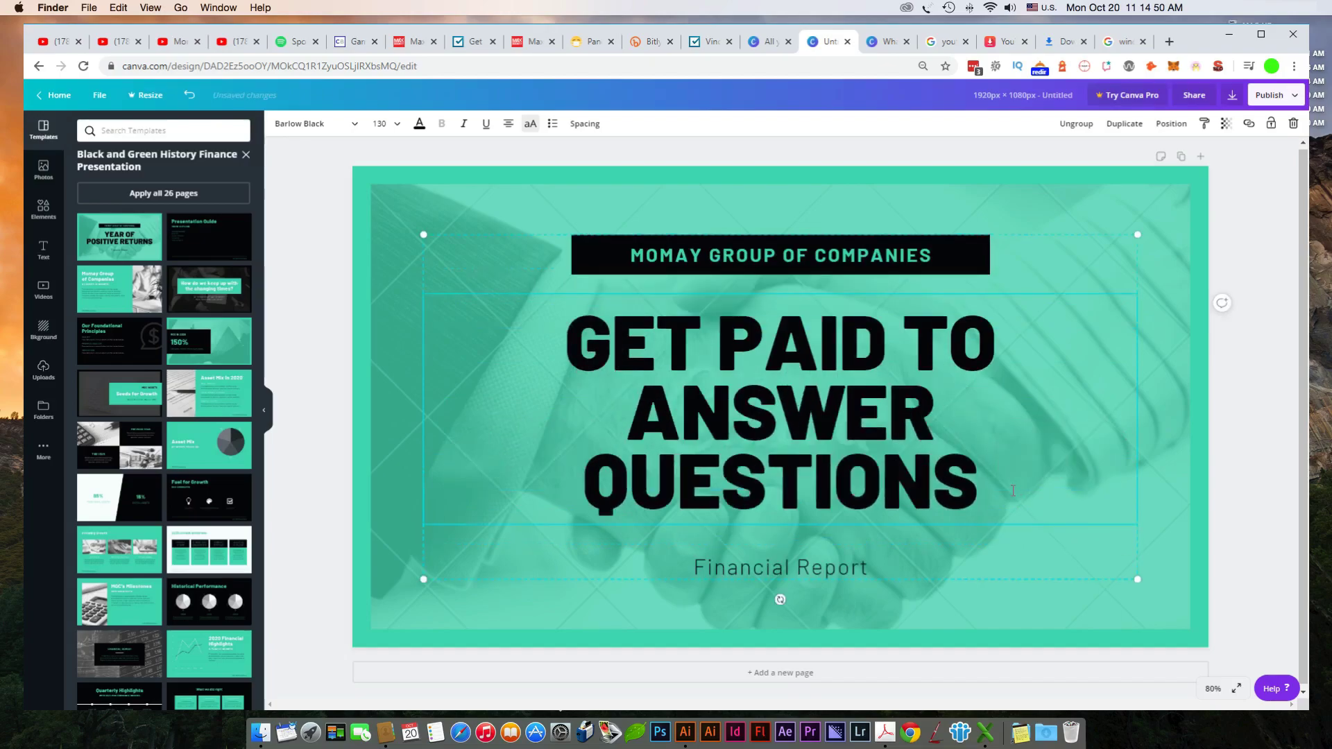
pyautogui.press('super+a')
# - Set the headline font size to 120
pyautogui.click(387, 124)
pyautogui.scroll(-5, 416, 416)
pyautogui.click(393, 504)
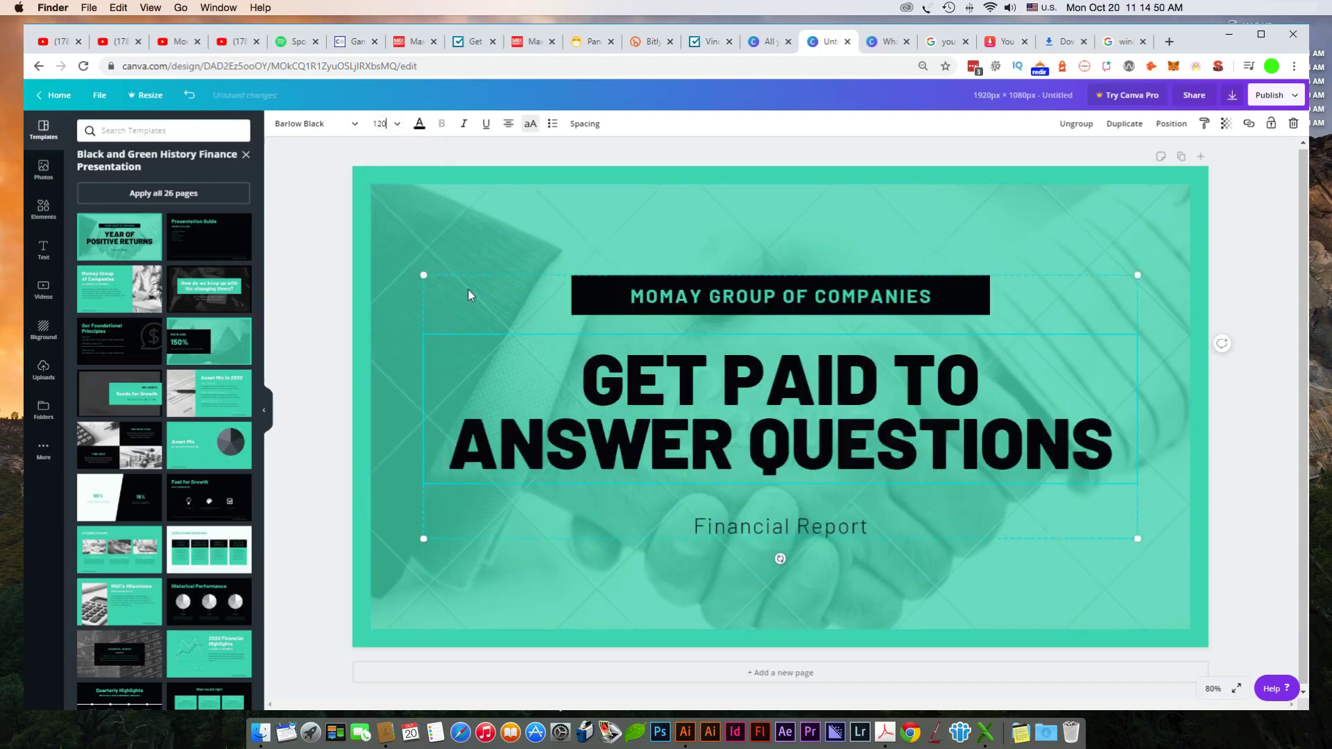
# - Change the 'MOMAY GROUP OF COMPANIES' label to 'CHANNEL NAME HERE'
pyautogui.click(779, 293)
pyautogui.click(780, 292)
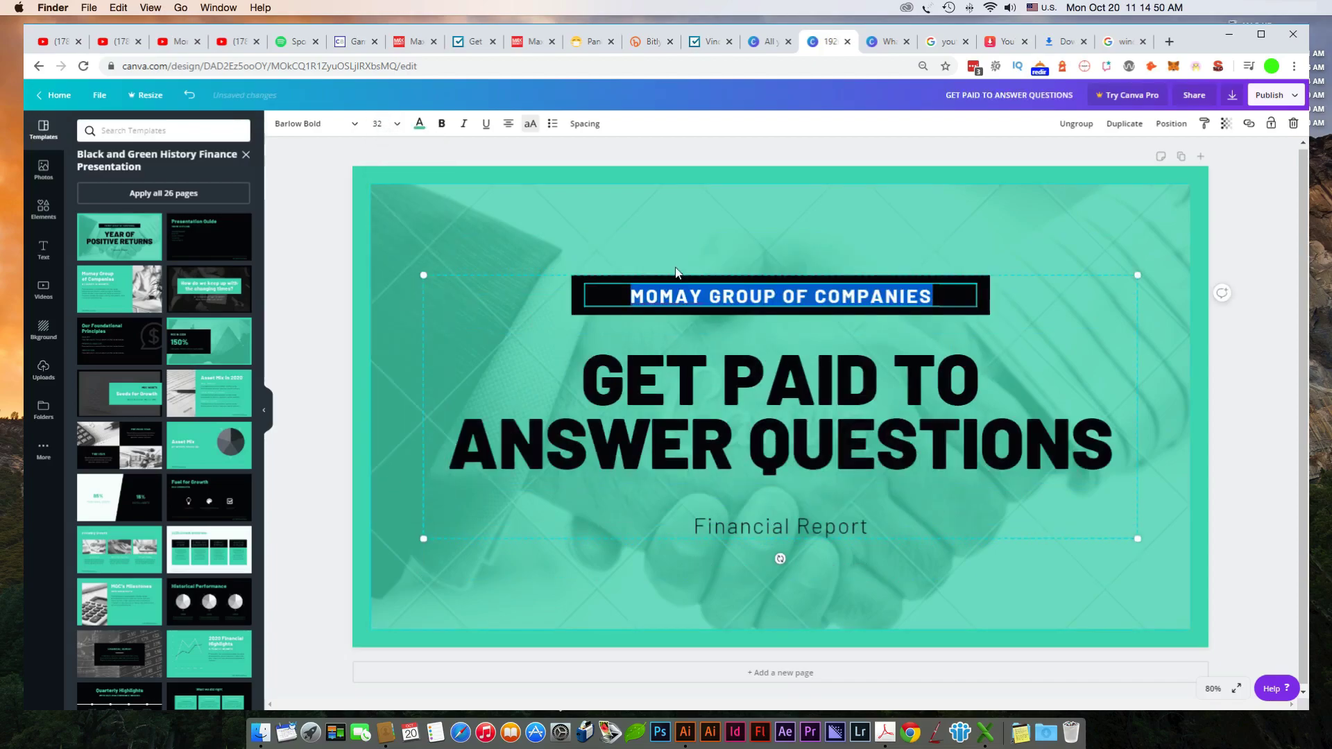
pyautogui.write('CHANNEL NMA')
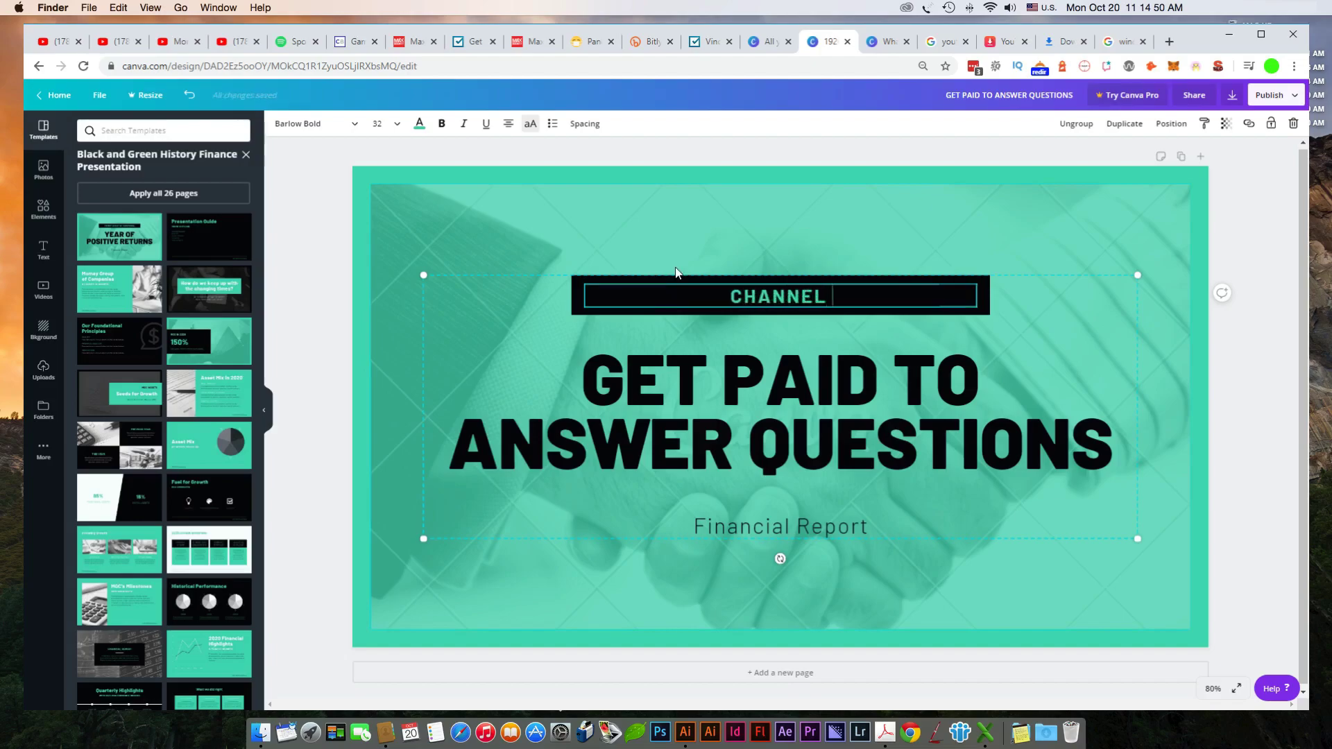
pyautogui.press('BackSpace')
pyautogui.press('BackSpace')
pyautogui.write('AME HERE')
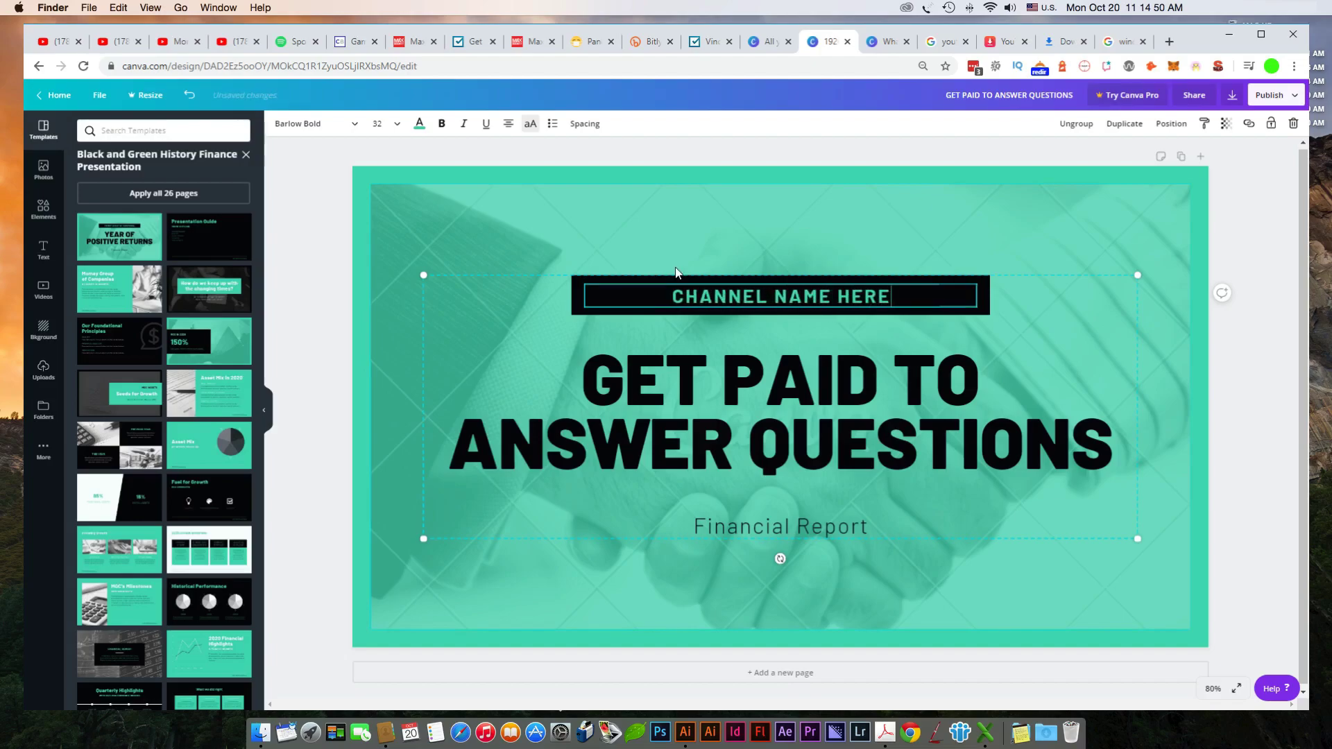
# - Delete the 'Financial Report' subtitle and the background hand photo
pyautogui.tripleClick(838, 526)
pyautogui.press('BackSpace')
pyautogui.click(723, 262)
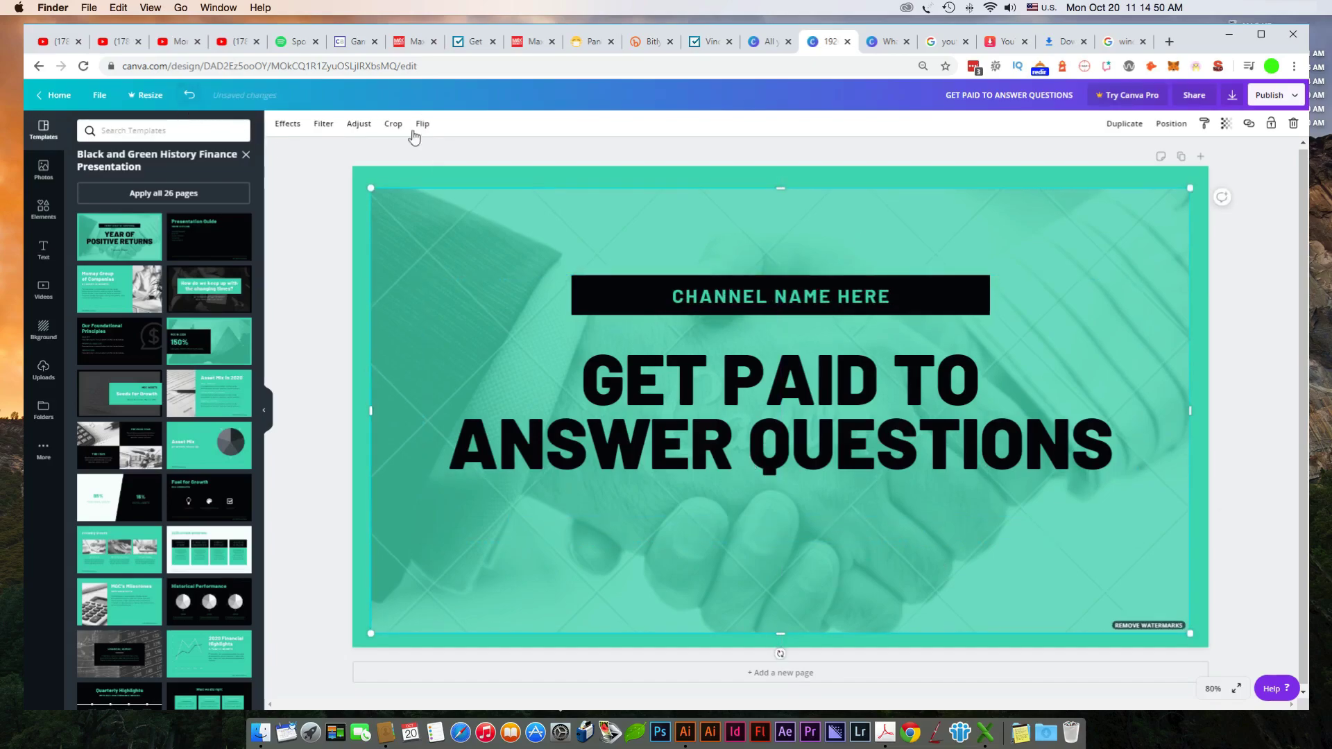
pyautogui.click(189, 96)
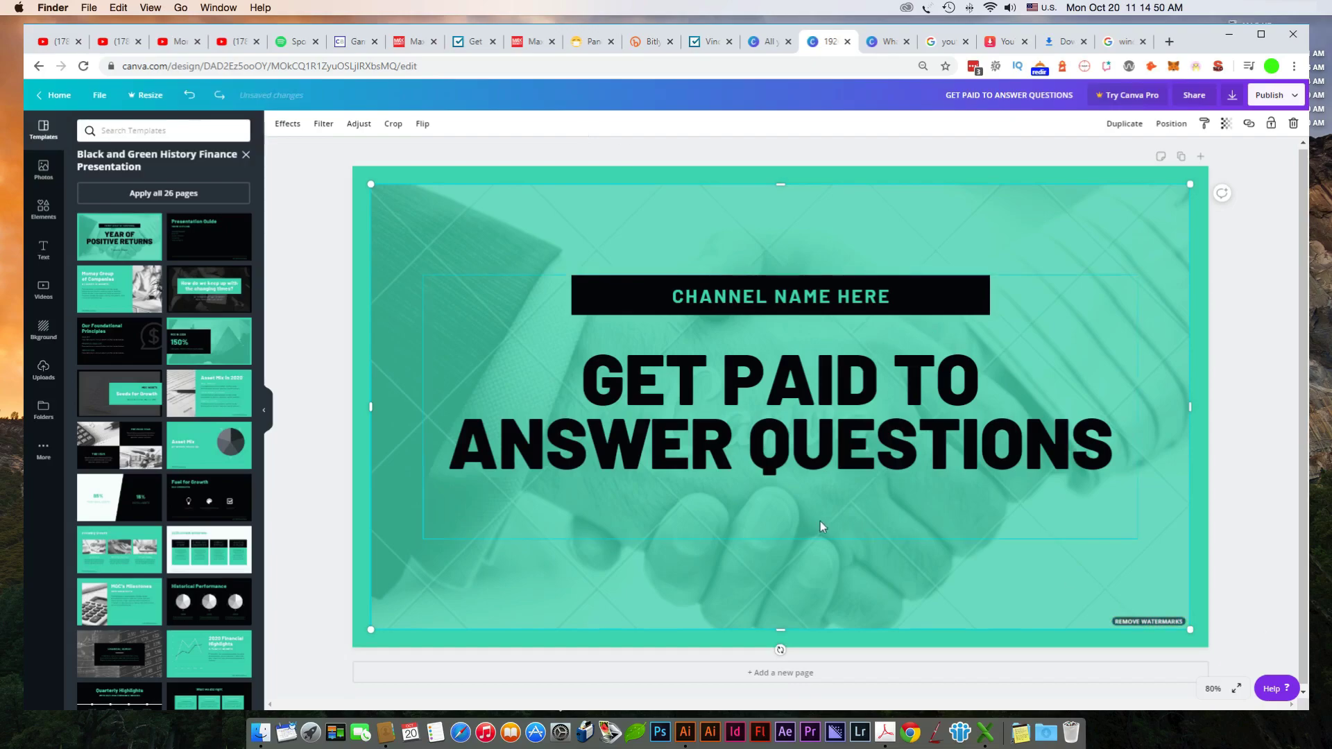
pyautogui.moveTo(1094, 556); pyautogui.dragTo(1054, 546)
pyautogui.press('Delete')
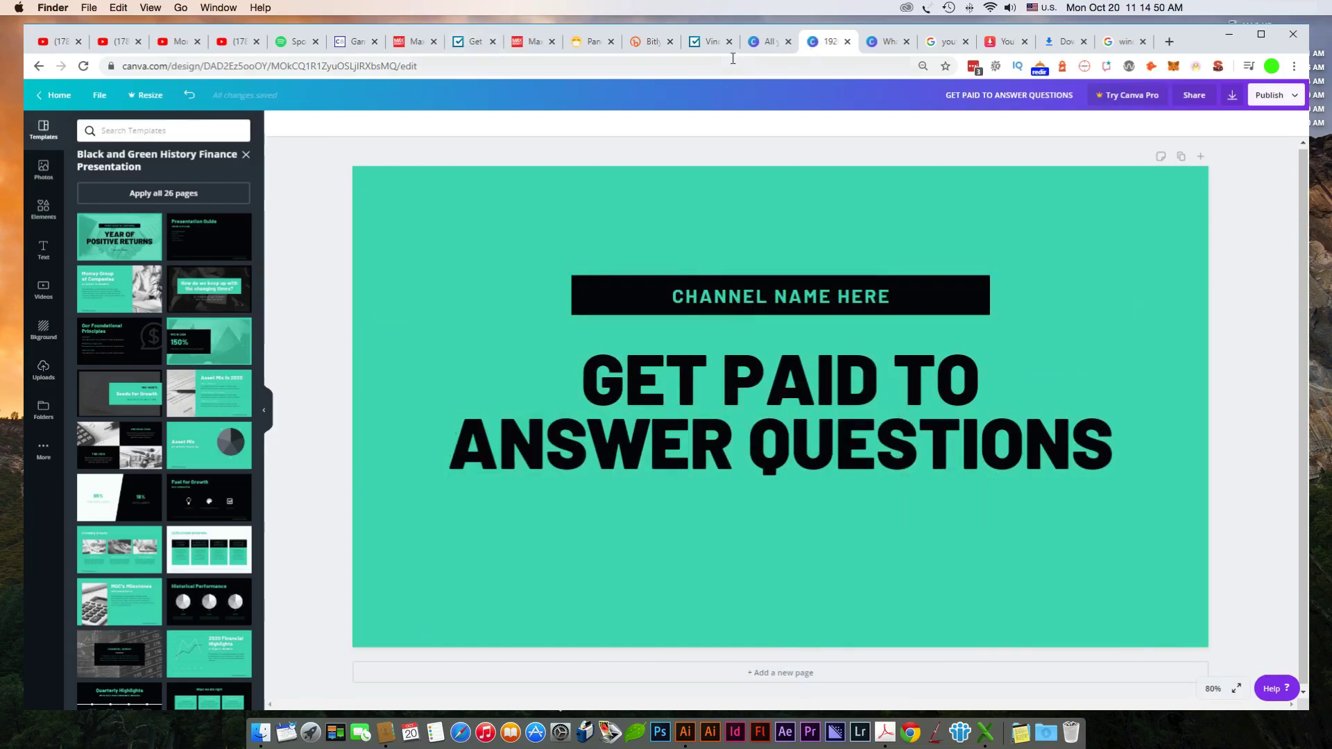
# - Compare the two Vindale tabs, then scroll the 'Get paid to take surveys' join page with its $1 bonus
pyautogui.click(709, 41)
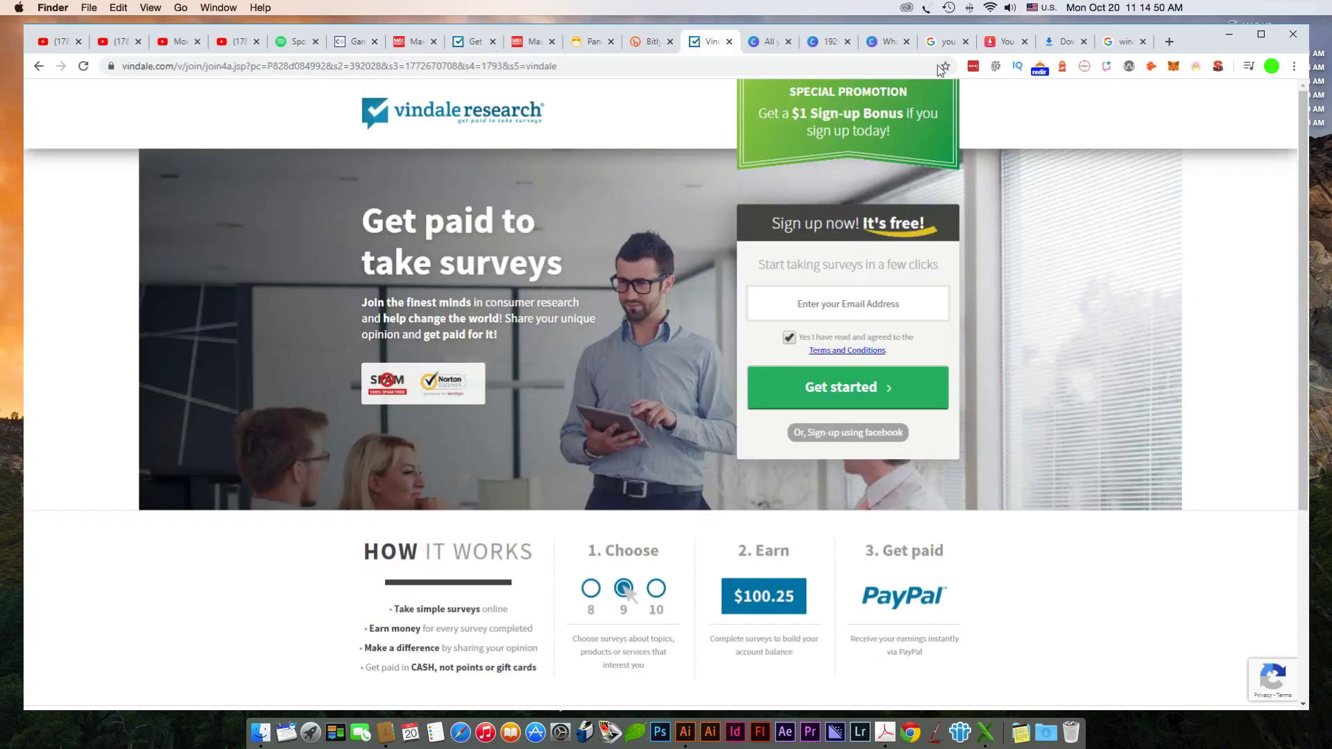
pyautogui.click(476, 42)
pyautogui.click(718, 43)
pyautogui.scroll(-5, 1059, 405)
pyautogui.scroll(5, 1059, 404)
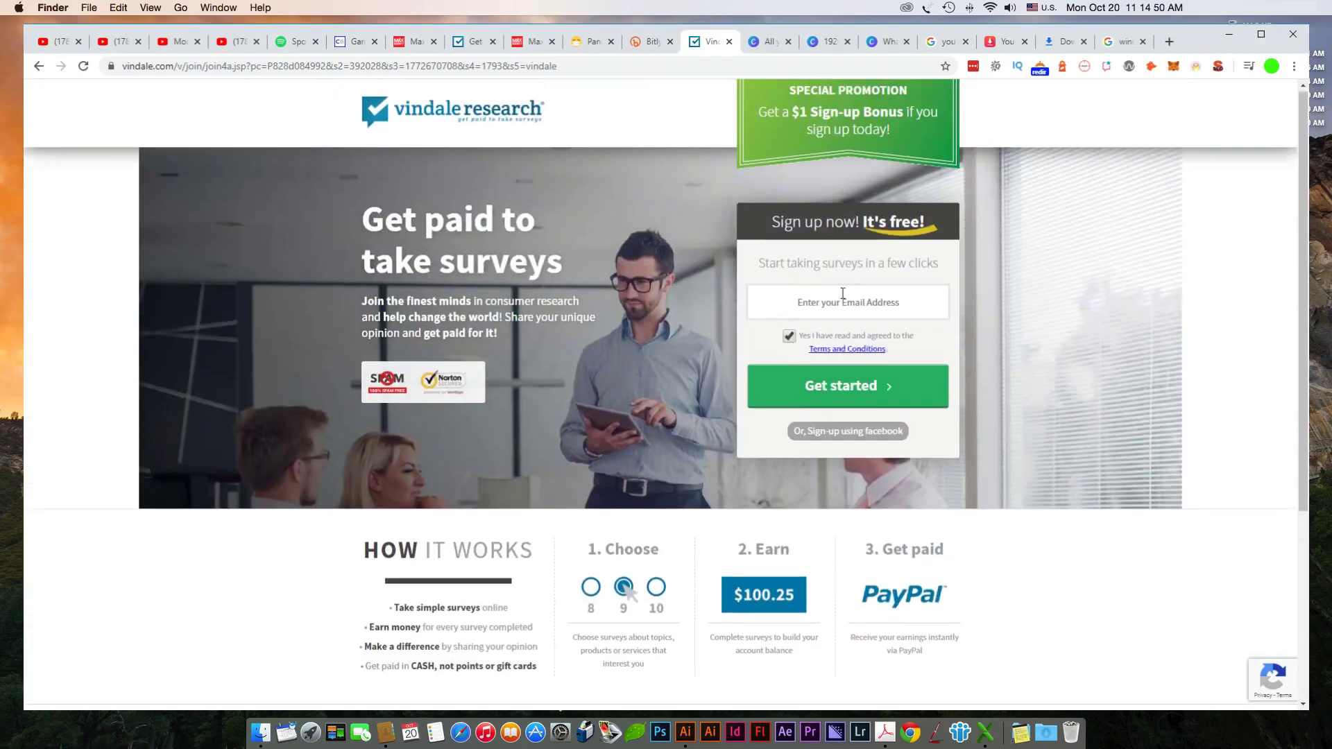
# - Back in Canva, show Uploads, make the headline EARN $1 FOR FREE, drop the channel bar, and raise it
pyautogui.click(829, 43)
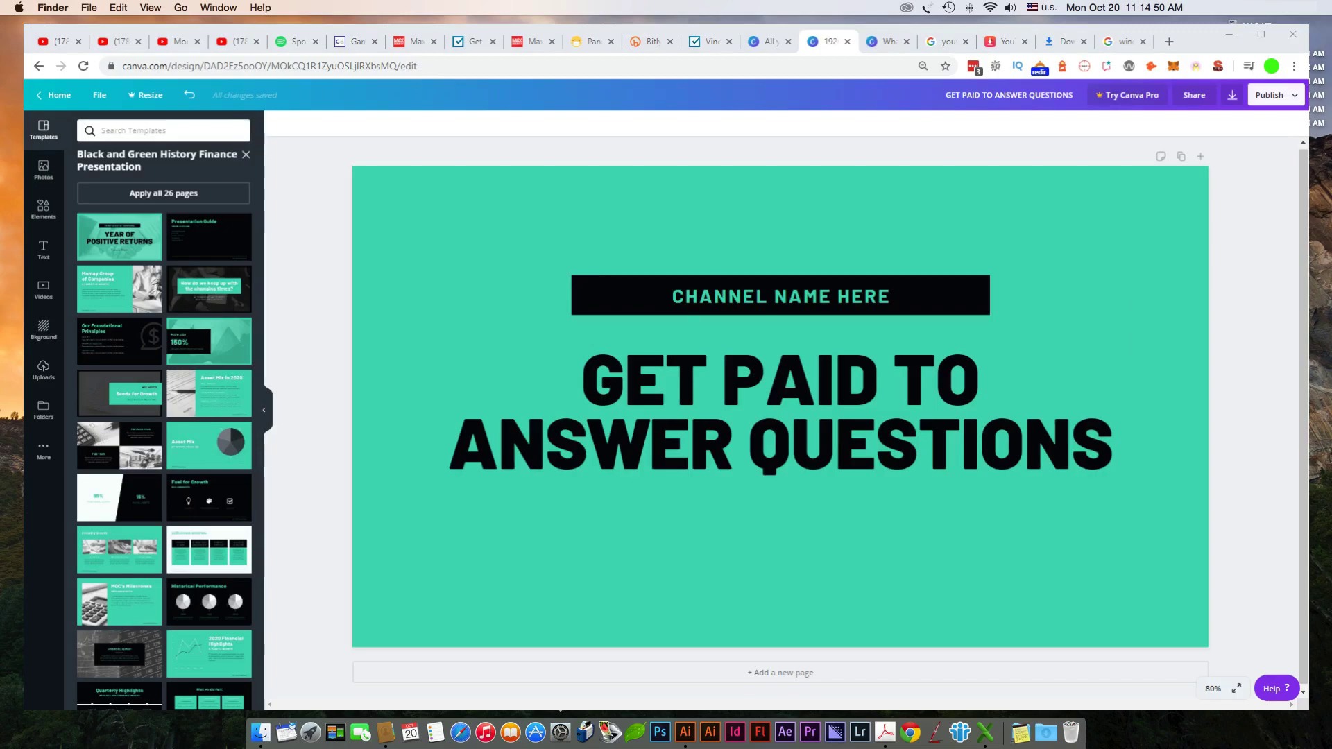
pyautogui.click(43, 370)
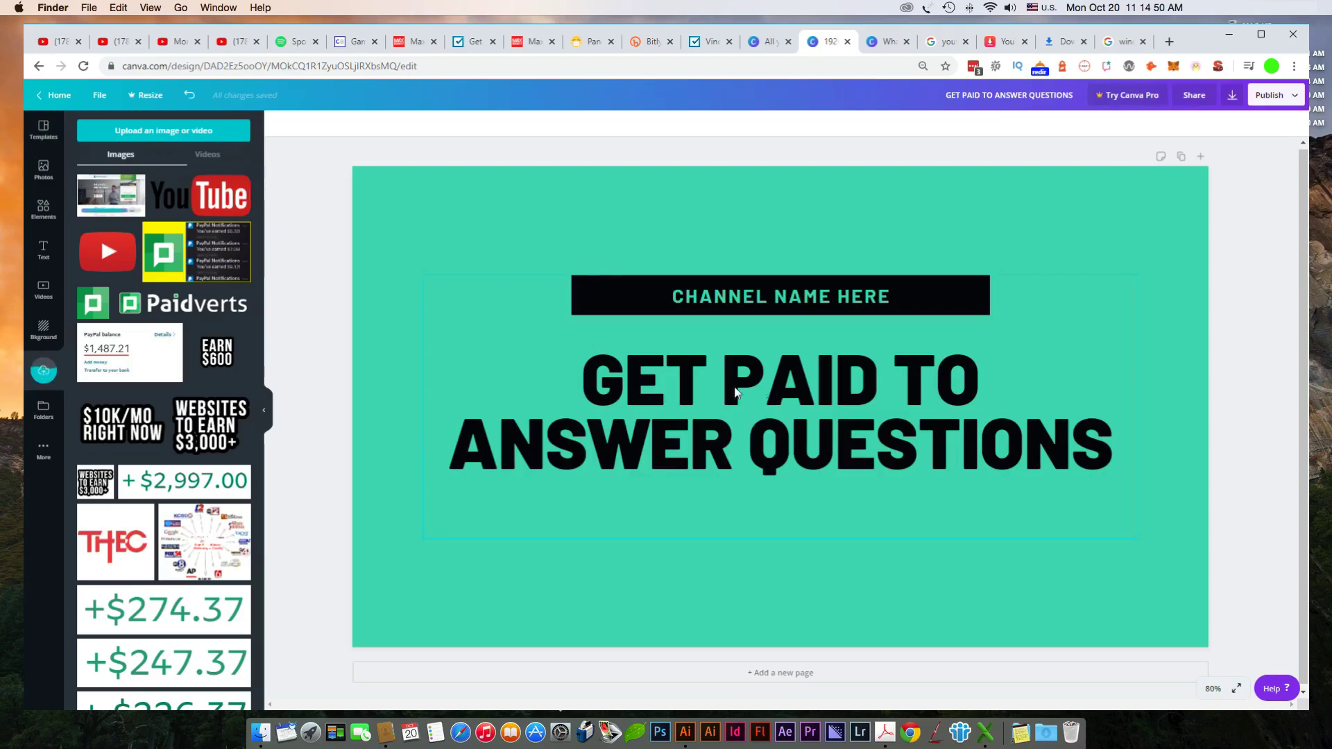
pyautogui.hotkey('ctrl', 'z')
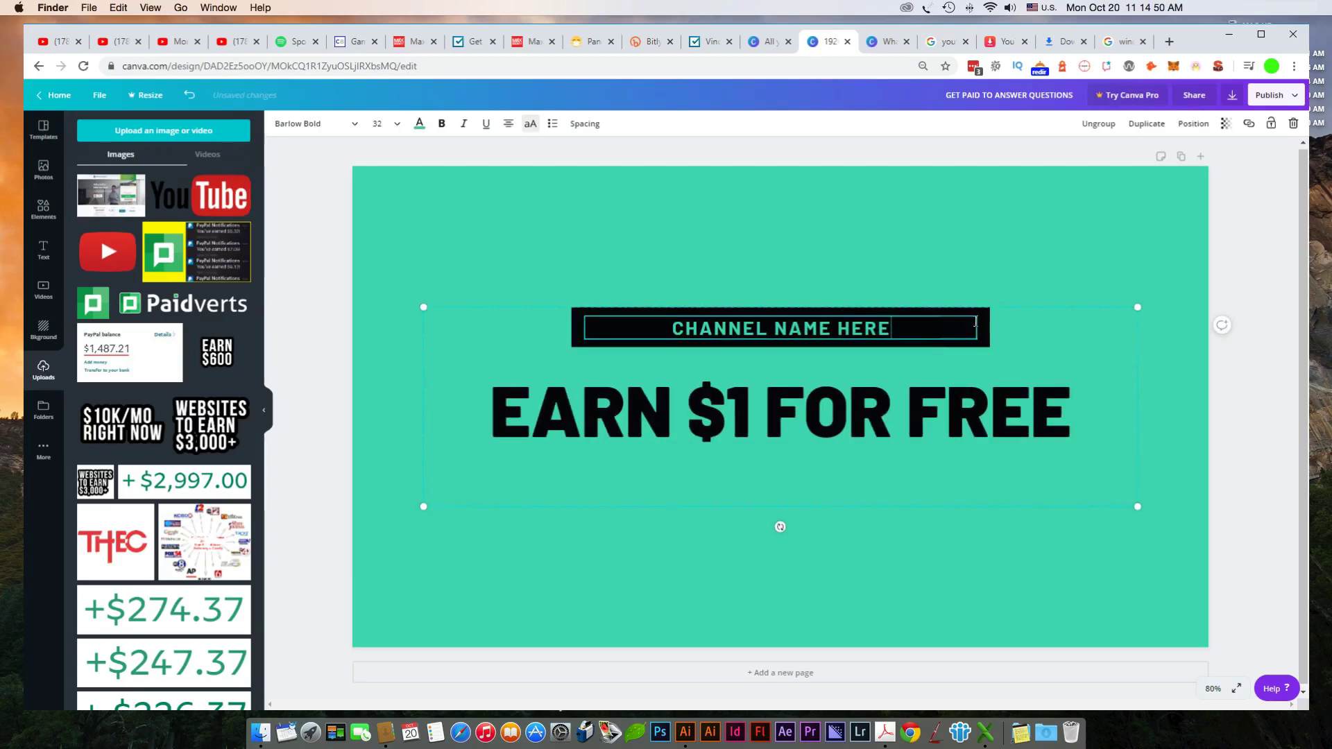
pyautogui.hotkey('ctrl', 'z')
pyautogui.hotkey('ctrl', 'z')
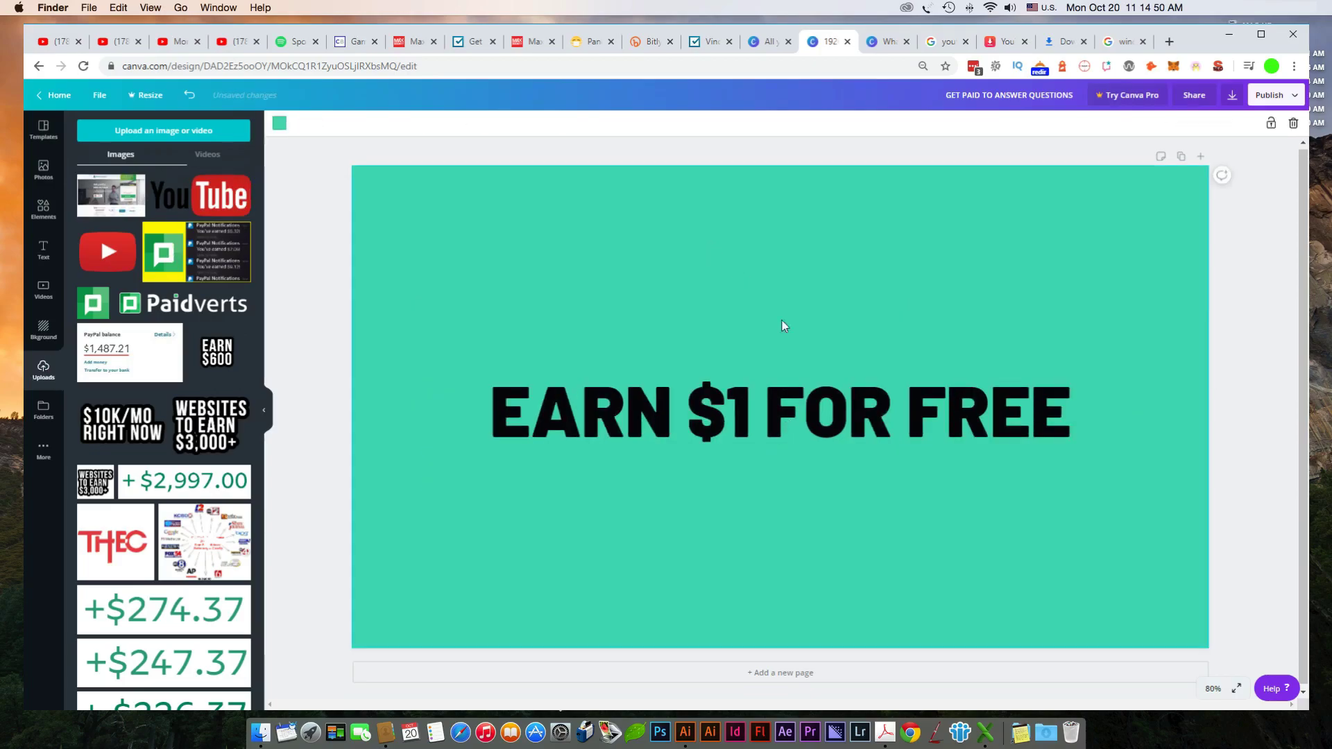
pyautogui.moveTo(825, 409); pyautogui.dragTo(841, 285)
# - Edit the EARN $1 FOR FREE headline text, adding a new line beneath it
pyautogui.doubleClick(990, 298)
pyautogui.click(1097, 302)
pyautogui.press('Return')
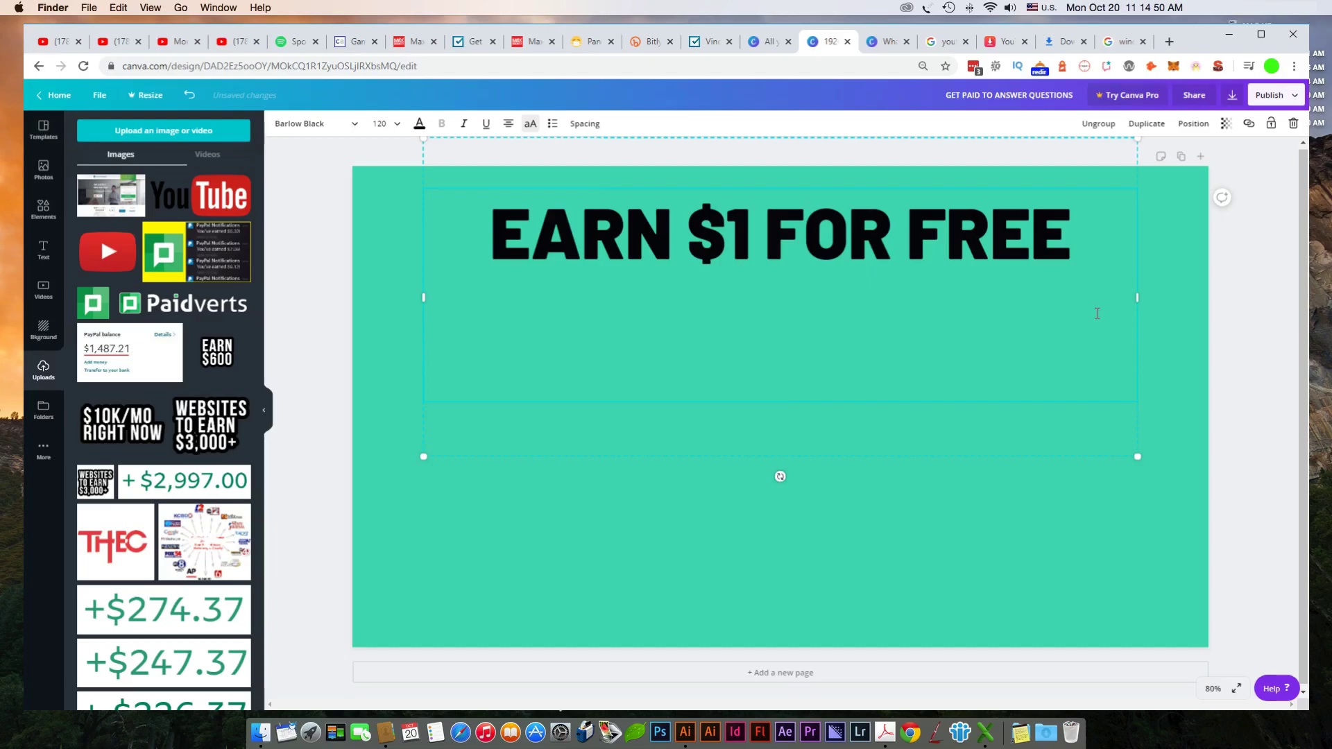
pyautogui.write('SIGN')
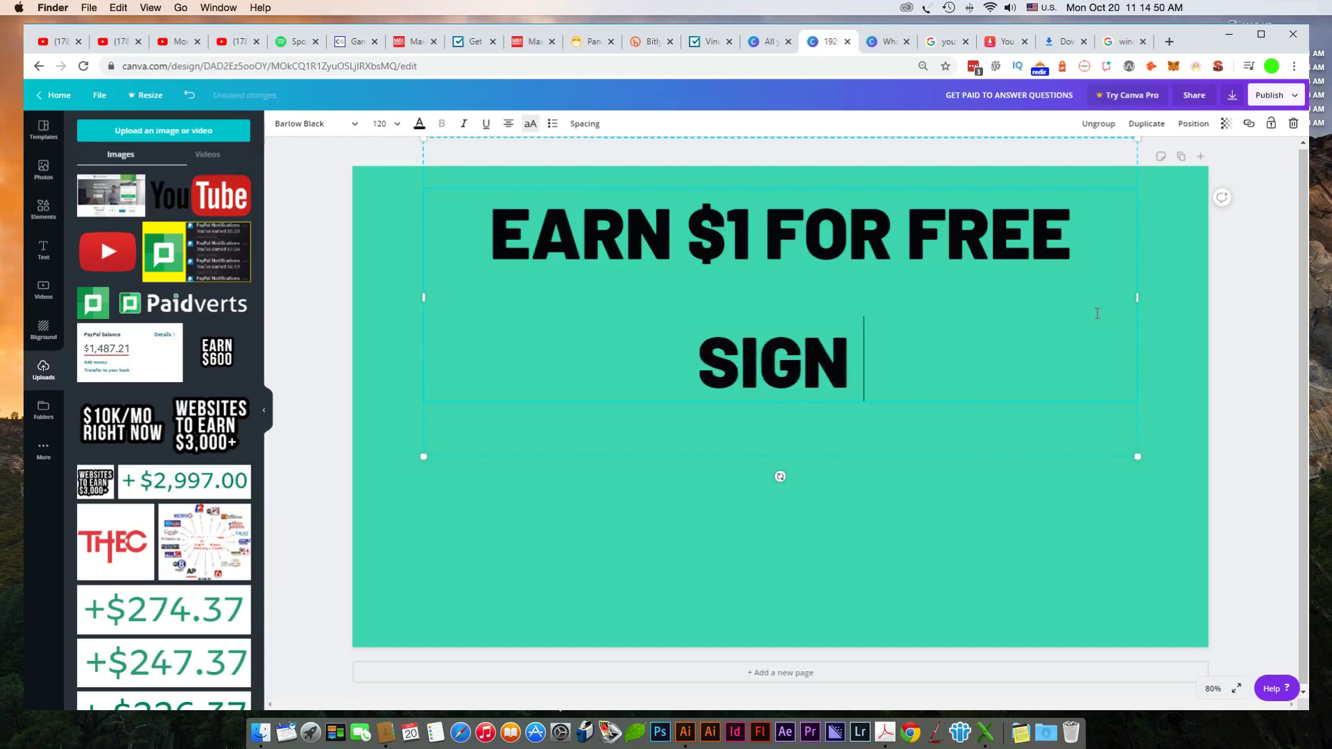
pyautogui.write(' ON BO')
pyautogui.press('BackSpace')
pyautogui.press('BackSpace')
pyautogui.press('BackSpace')
pyautogui.press('BackSpace')
pyautogui.press('BackSpace')
pyautogui.press('BackSpace')
pyautogui.press('BackSpace')
pyautogui.press('BackSpace')
pyautogui.press('BackSpace')
pyautogui.press('BackSpace')
pyautogui.press('BackSpace')
pyautogui.press('BackSpace')
pyautogui.press('BackSpace')
pyautogui.write('EE')
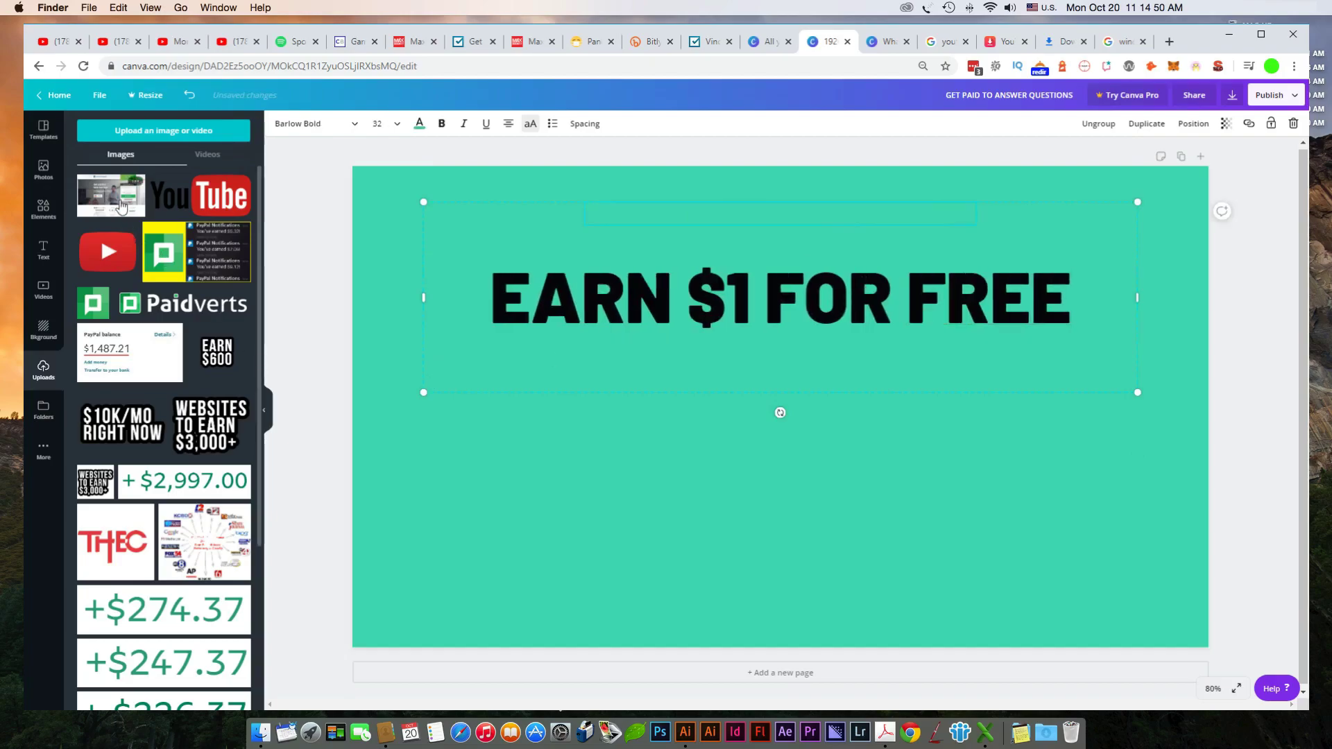
# - Add the Vindale Research screenshot, enlarge it, and centre it below the raised heading
pyautogui.click(114, 201)
pyautogui.moveTo(933, 366); pyautogui.dragTo(955, 525)
pyautogui.moveTo(863, 297); pyautogui.dragTo(863, 236)
pyautogui.moveTo(866, 532); pyautogui.dragTo(713, 380)
pyautogui.moveTo(864, 549); pyautogui.dragTo(1007, 639)
pyautogui.moveTo(783, 457); pyautogui.dragTo(844, 455)
# - Nudge the EARN $1 FOR FREE heading higher and the screenshot slightly lower
pyautogui.click(861, 225)
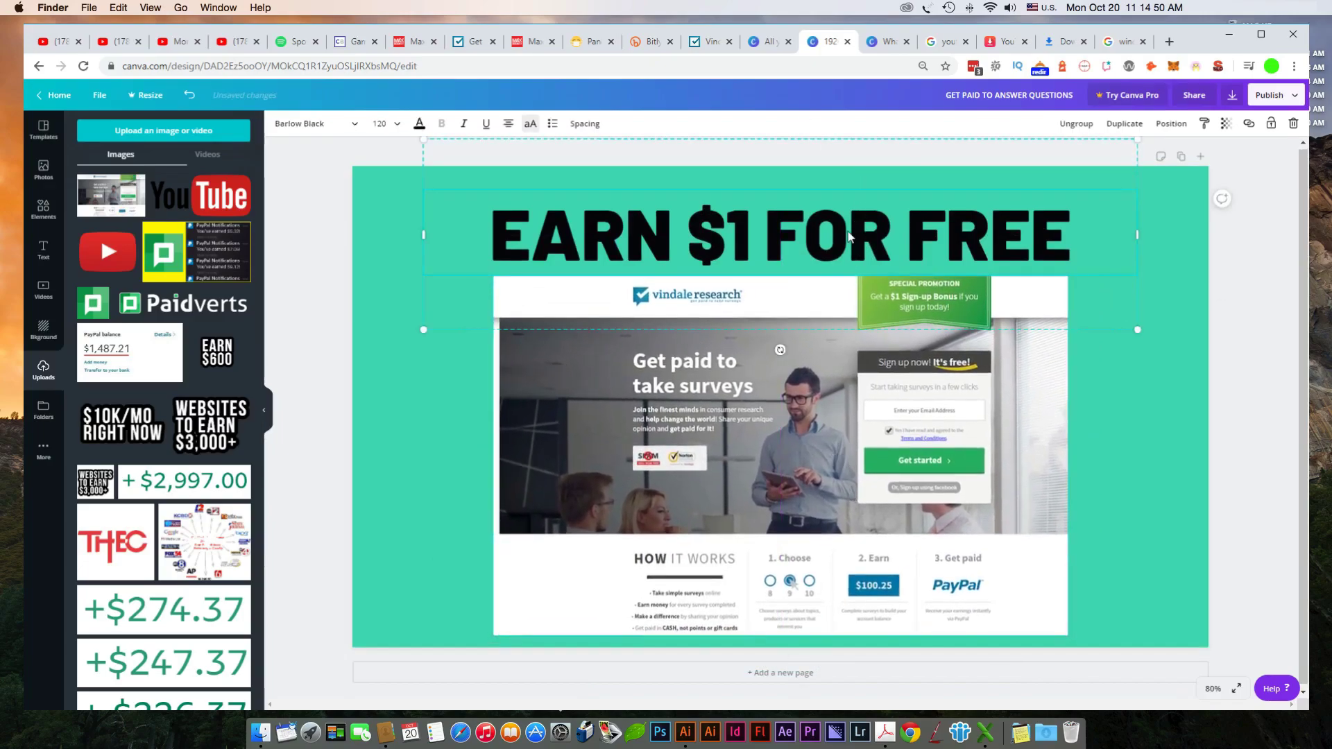
pyautogui.moveTo(850, 236); pyautogui.dragTo(849, 219)
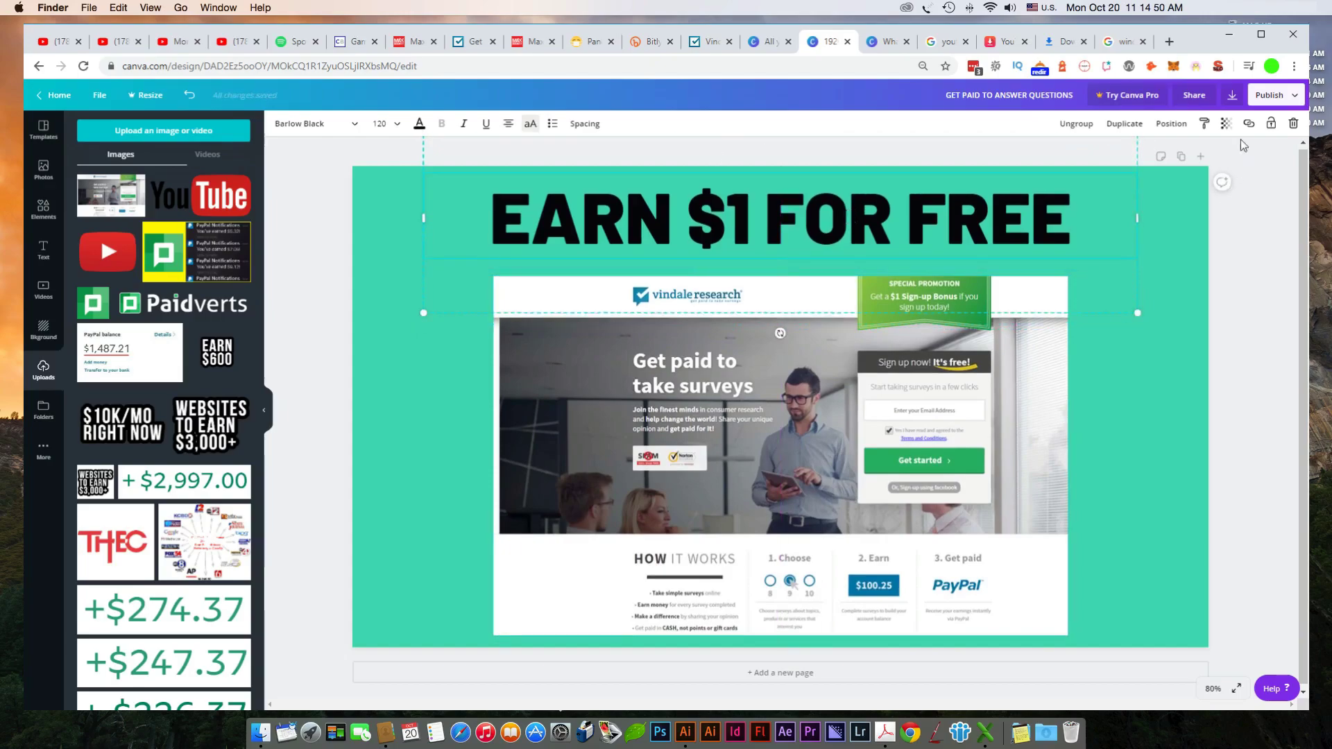
pyautogui.click(1077, 201)
pyautogui.moveTo(895, 449); pyautogui.dragTo(894, 502)
pyautogui.click(1055, 214)
pyautogui.moveTo(1055, 214); pyautogui.dragTo(1074, 208)
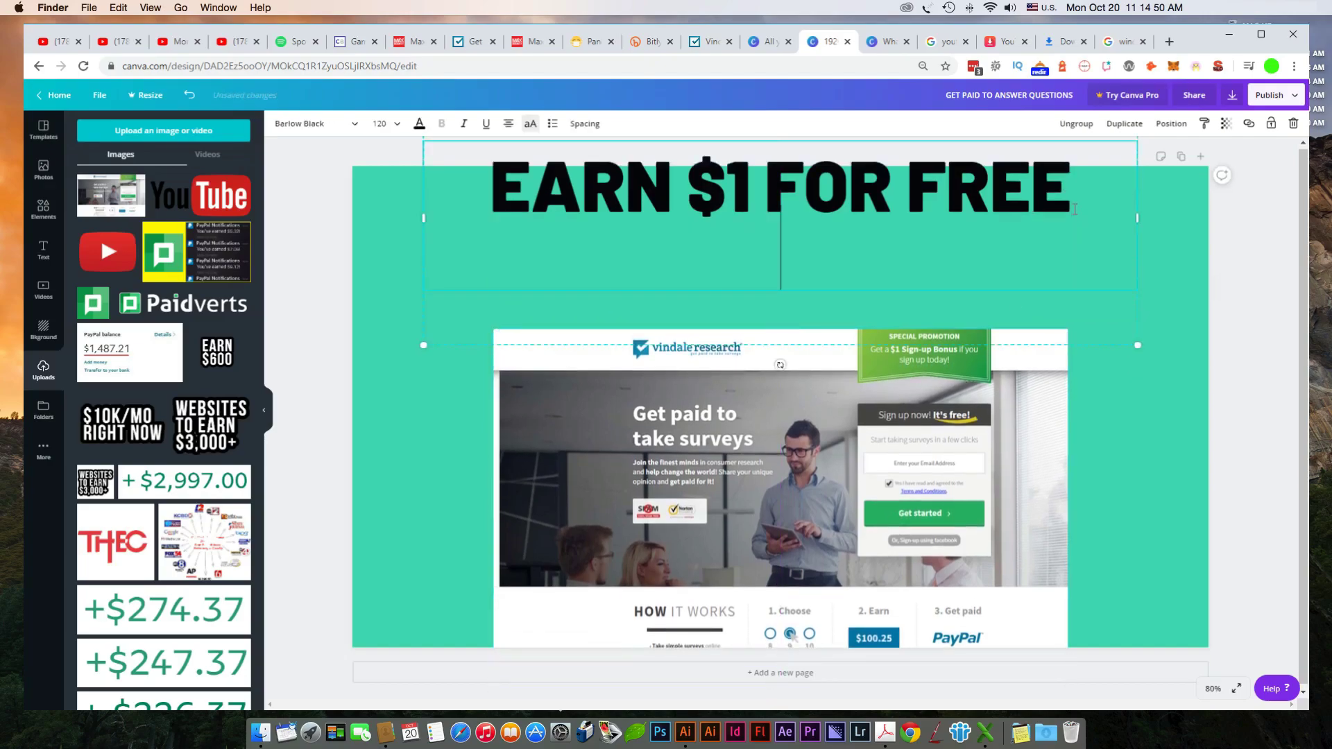
# - Add the second line 'AND GET PAID TO TAKE SURVEYS' and set it to font size 72
pyautogui.write('AND GET ')
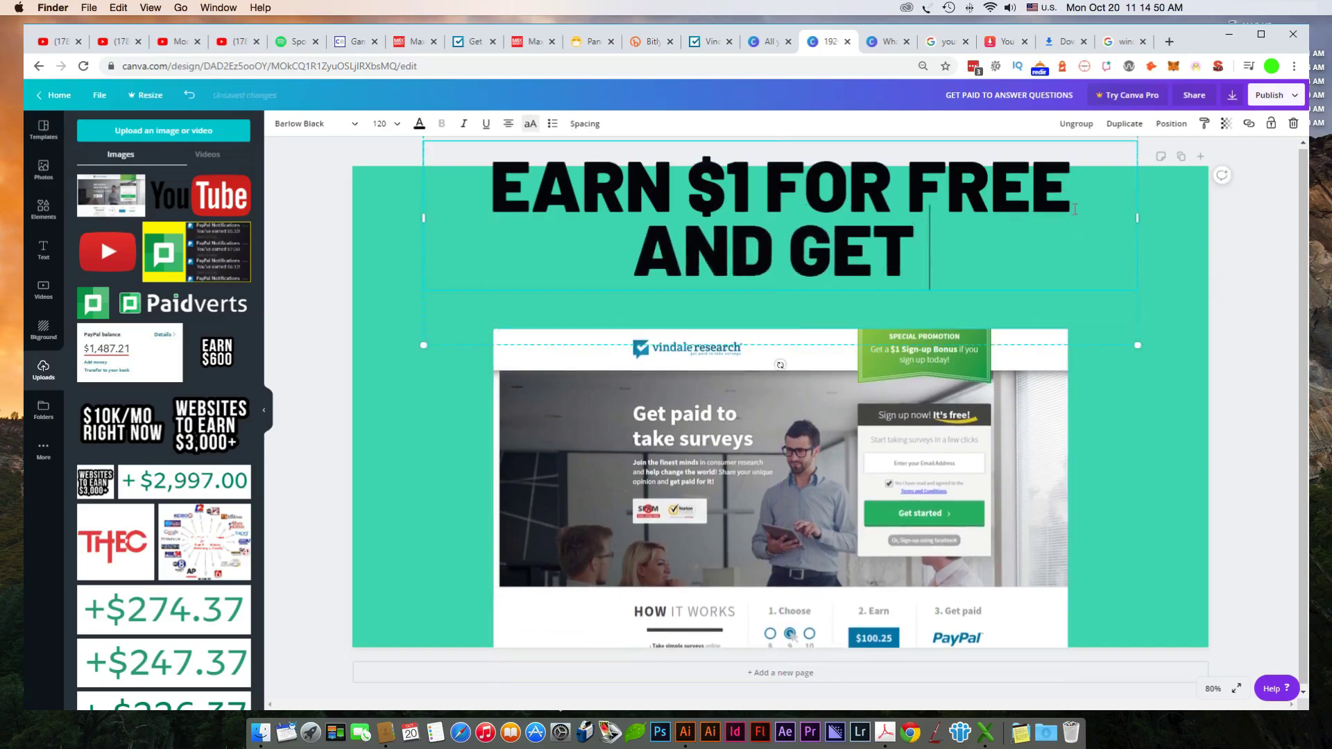
pyautogui.write('PAID TO ANSWE')
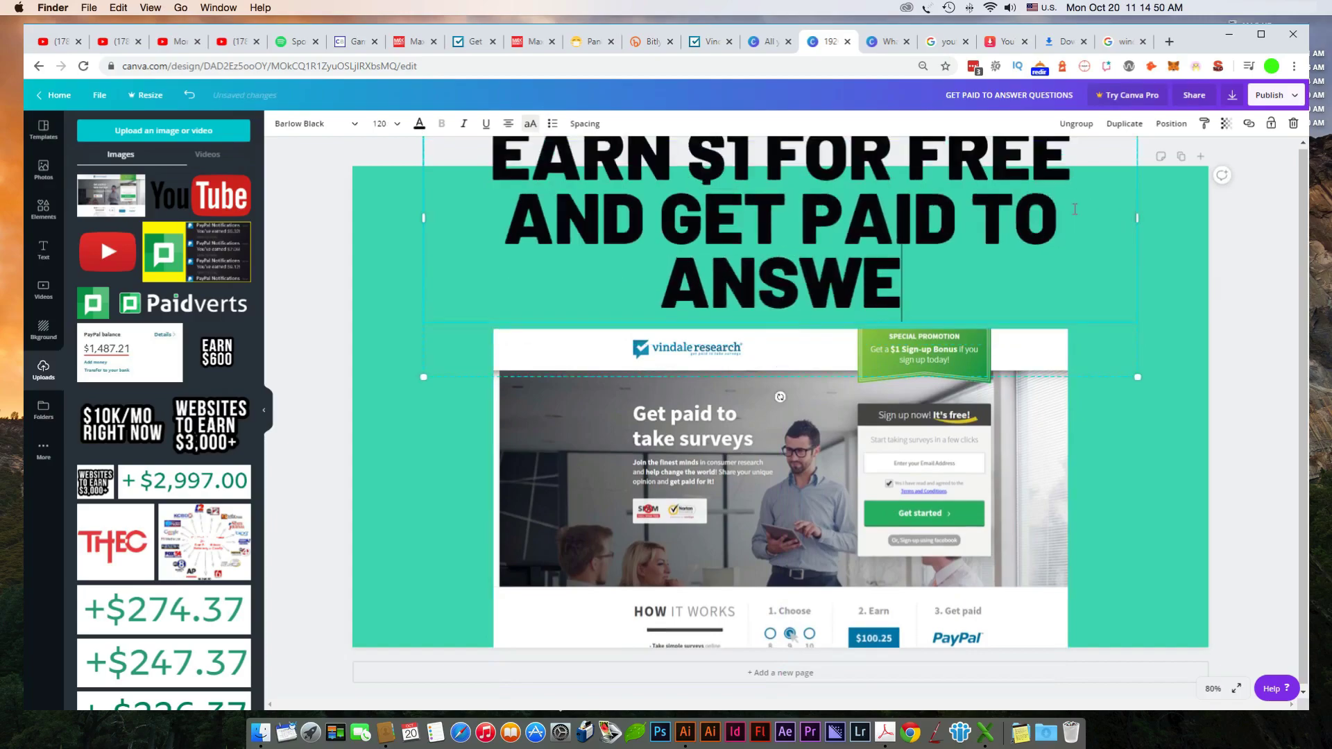
pyautogui.press('BackSpace')
pyautogui.press('BackSpace')
pyautogui.press('BackSpace')
pyautogui.press('BackSpace')
pyautogui.press('BackSpace')
pyautogui.write('F')
pyautogui.press('BackSpace')
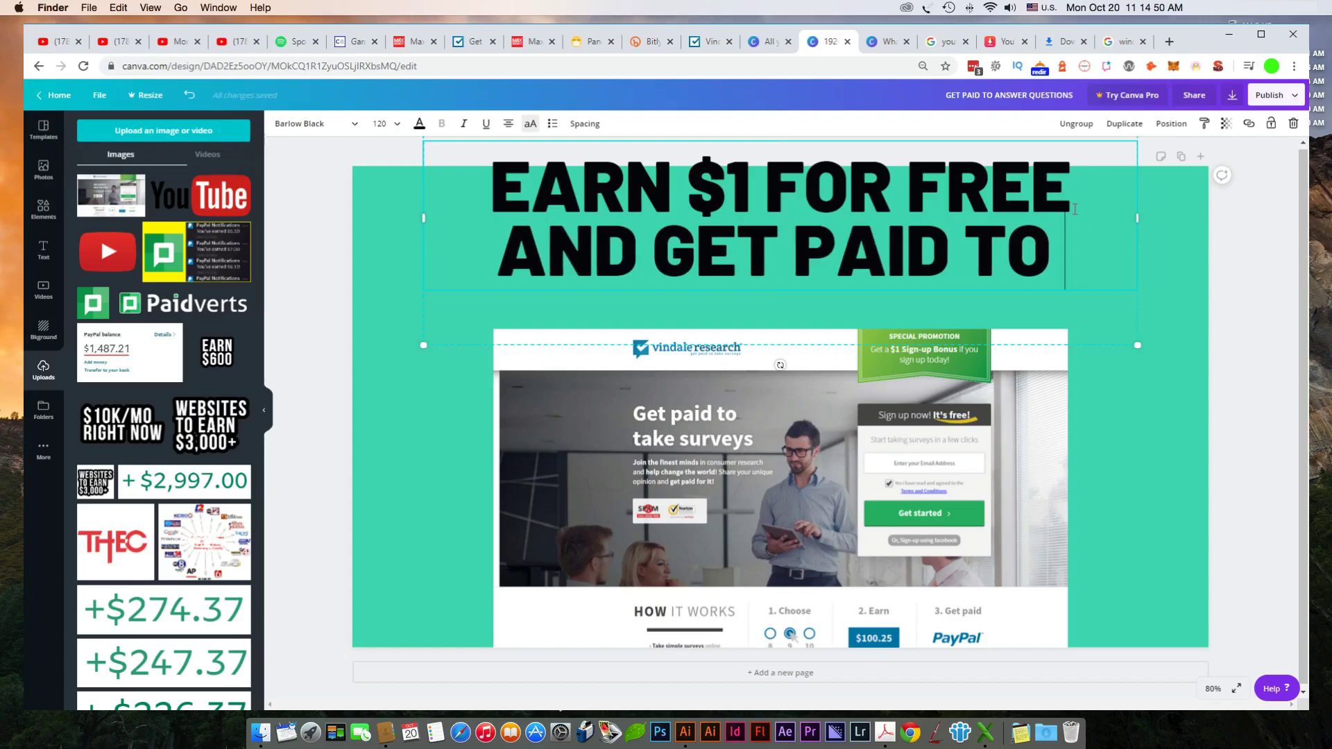
pyautogui.write('TAKE SURVEYS')
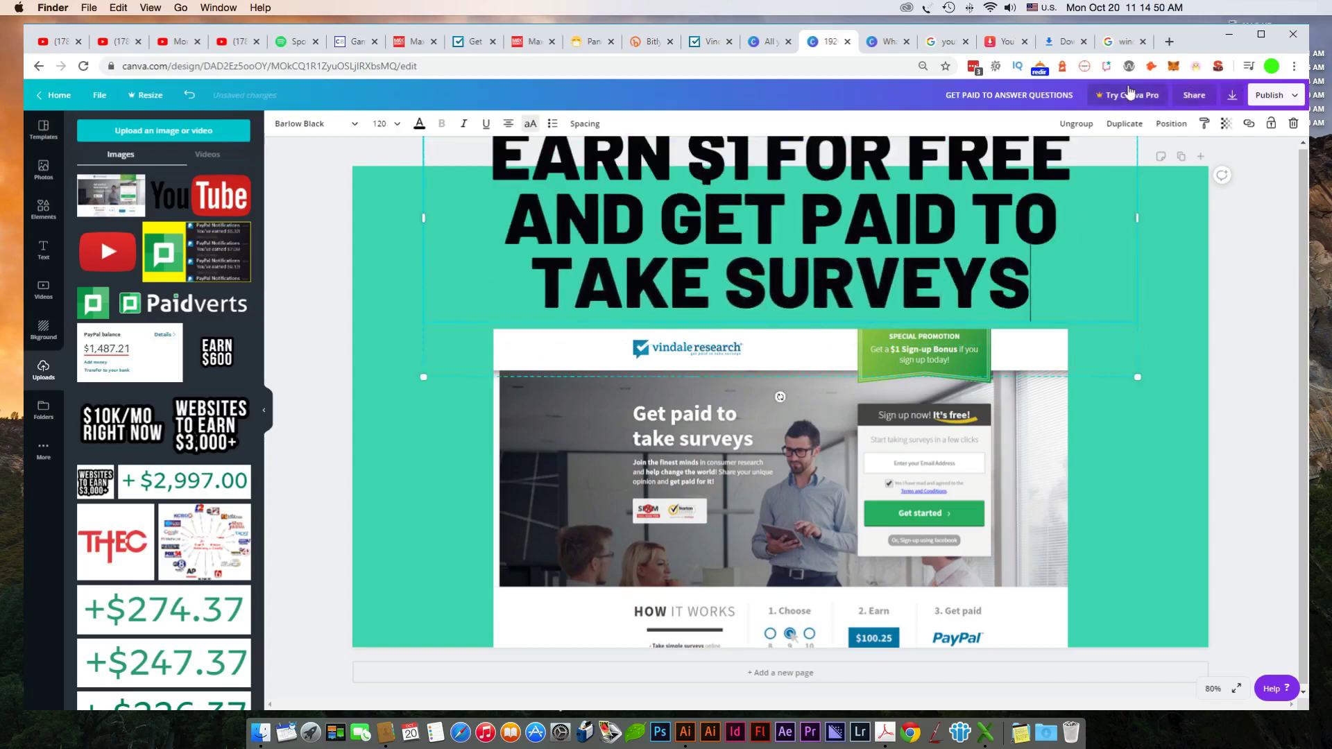
pyautogui.moveTo(1032, 284); pyautogui.dragTo(435, 171)
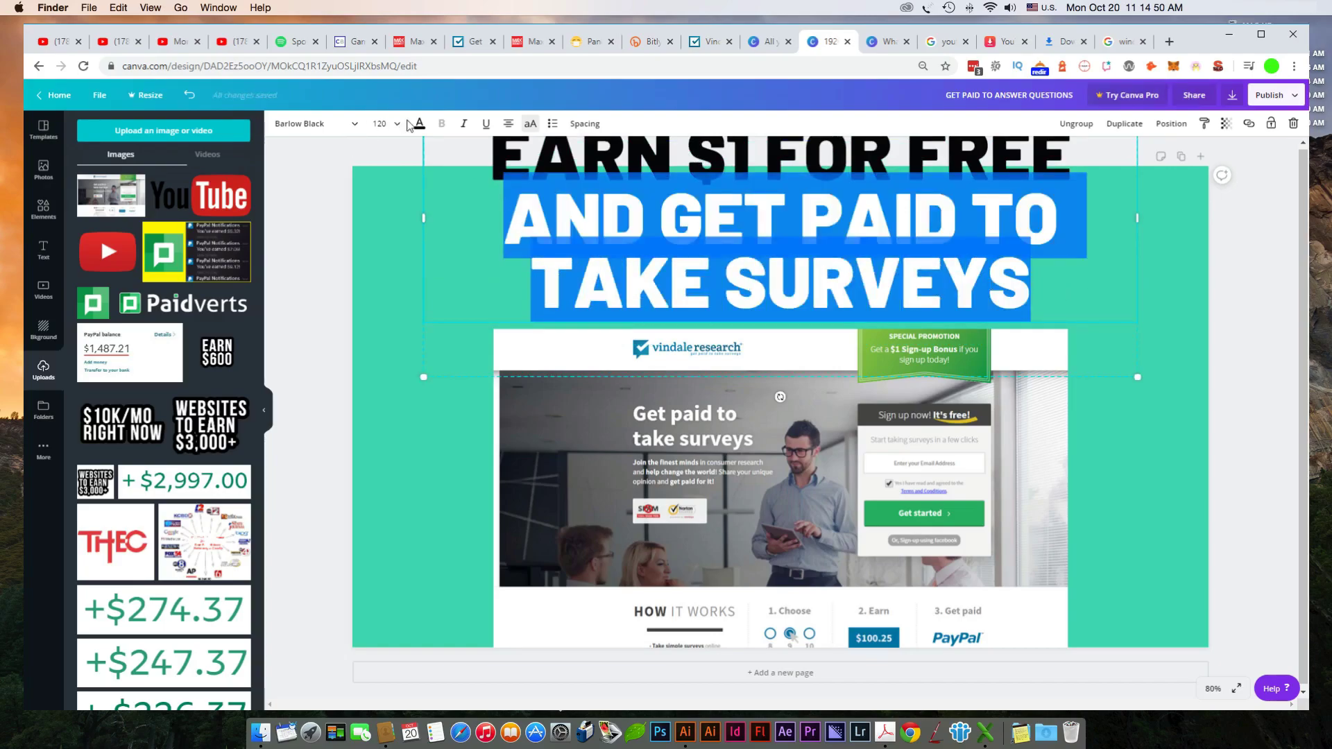
pyautogui.click(380, 124)
pyautogui.click(404, 367)
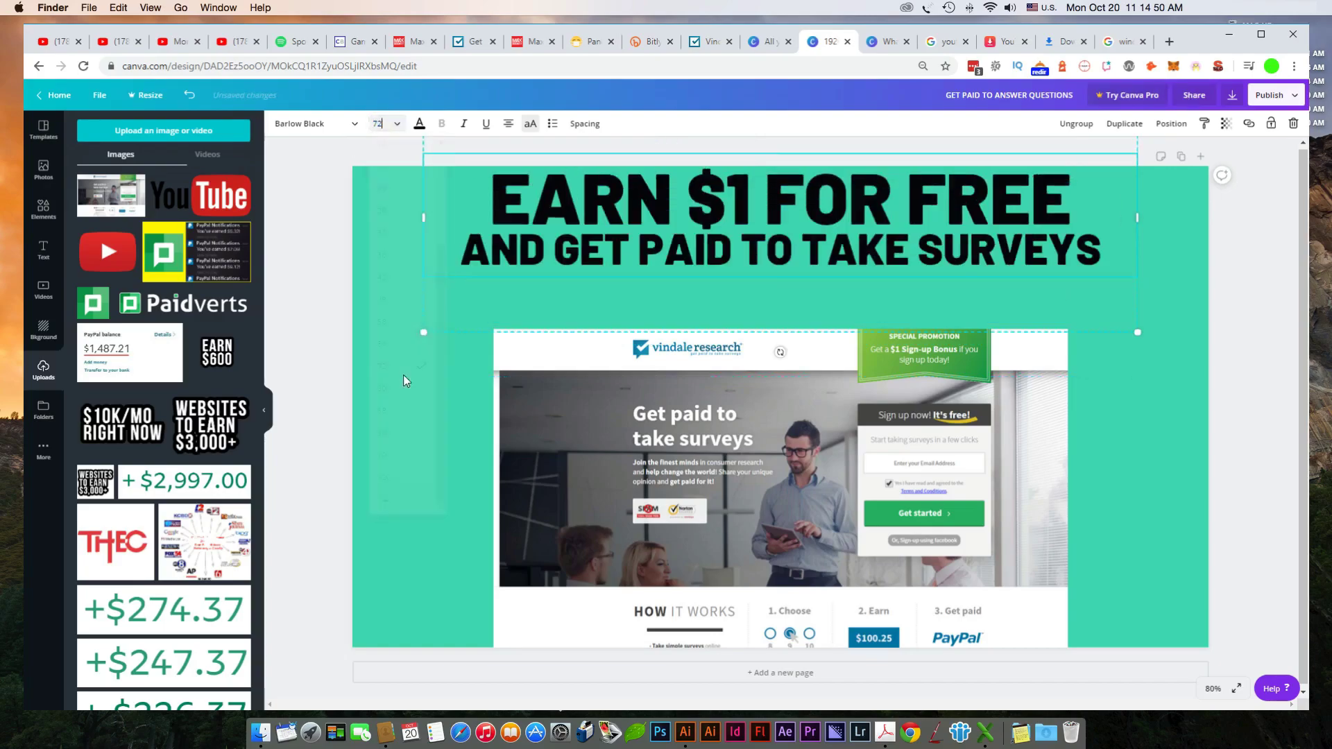
# - Move the Vindale screenshot up to sit centred under the headline
pyautogui.click(1102, 218)
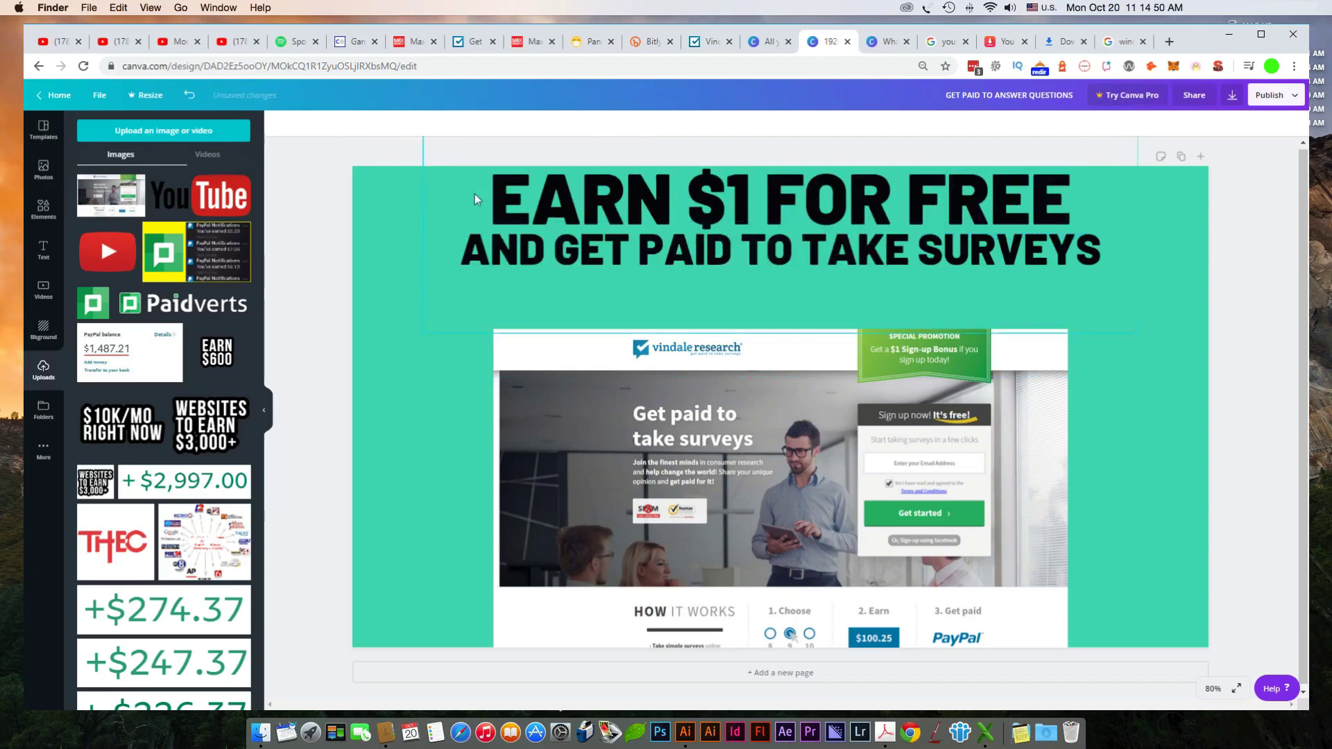
pyautogui.click(766, 424)
pyautogui.moveTo(765, 424); pyautogui.dragTo(765, 374)
pyautogui.click(367, 334)
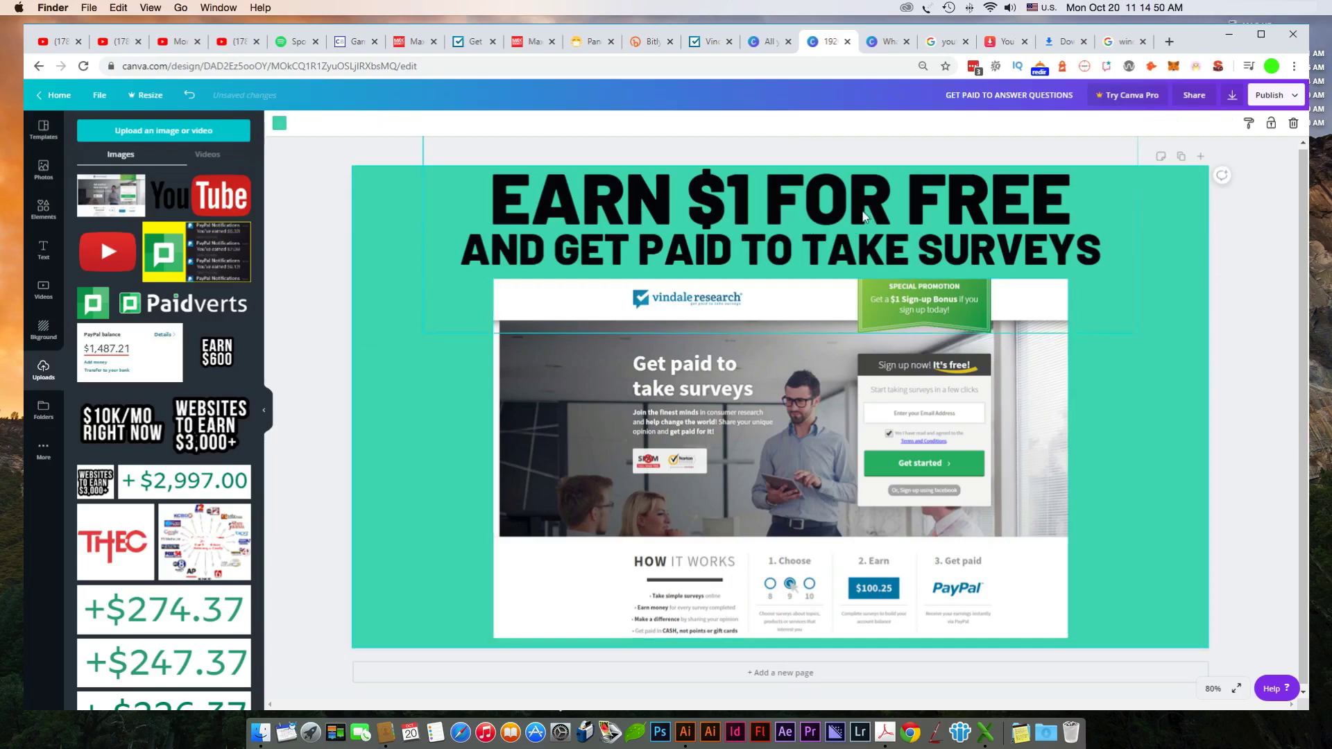
# - Open Canva's download options and close them again
pyautogui.click(651, 136)
pyautogui.click(1232, 95)
pyautogui.click(1238, 423)
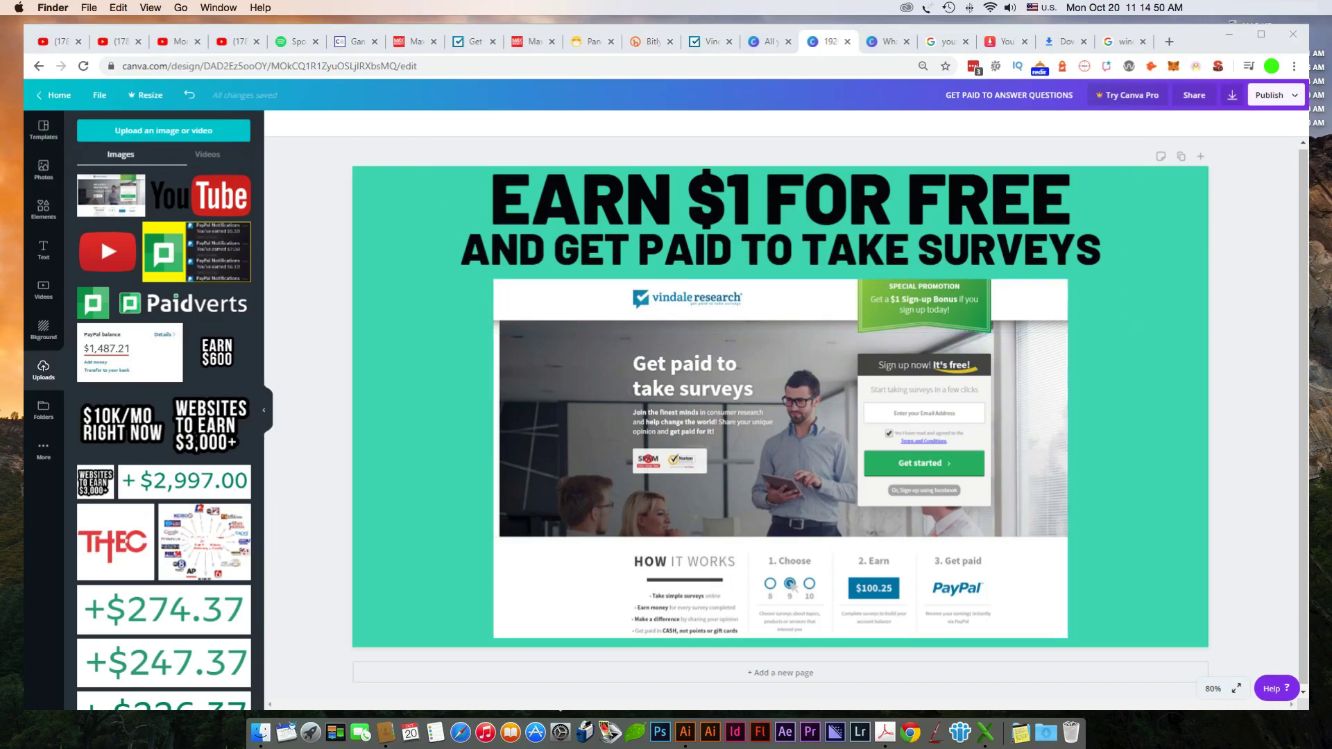
# - Delete the Vindale screenshot, drag the EARN $1 FOR FREE headline to mid-page, and edit its first line
pyautogui.click(1192, 348)
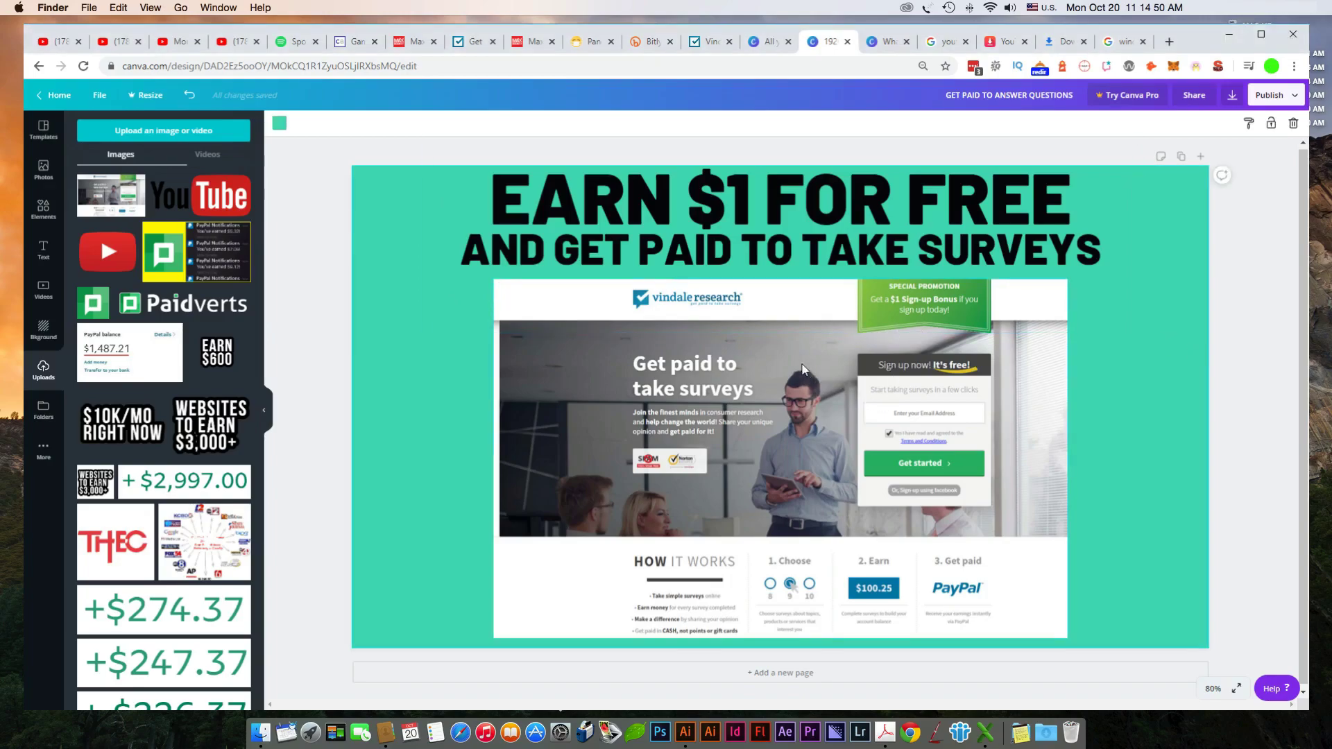
pyautogui.click(993, 397)
pyautogui.press('Delete')
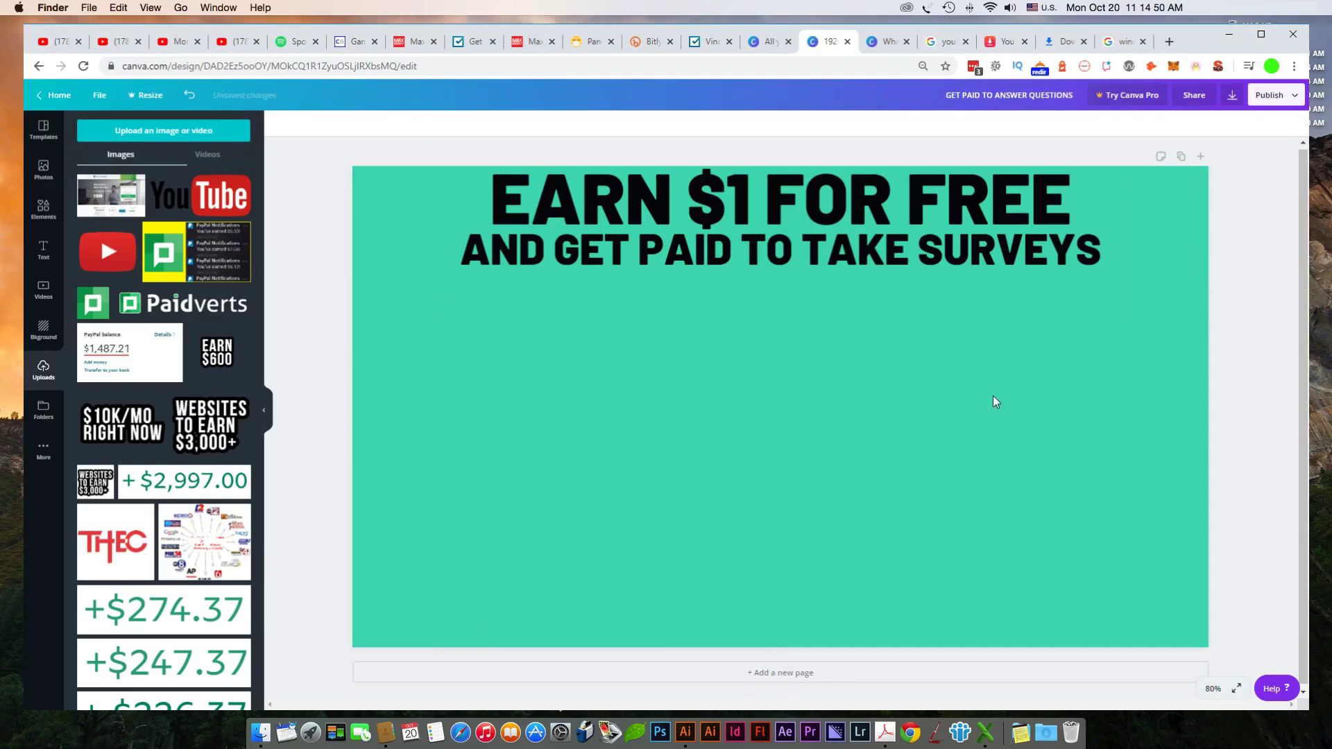
pyautogui.moveTo(769, 226); pyautogui.dragTo(776, 354)
pyautogui.doubleClick(837, 342)
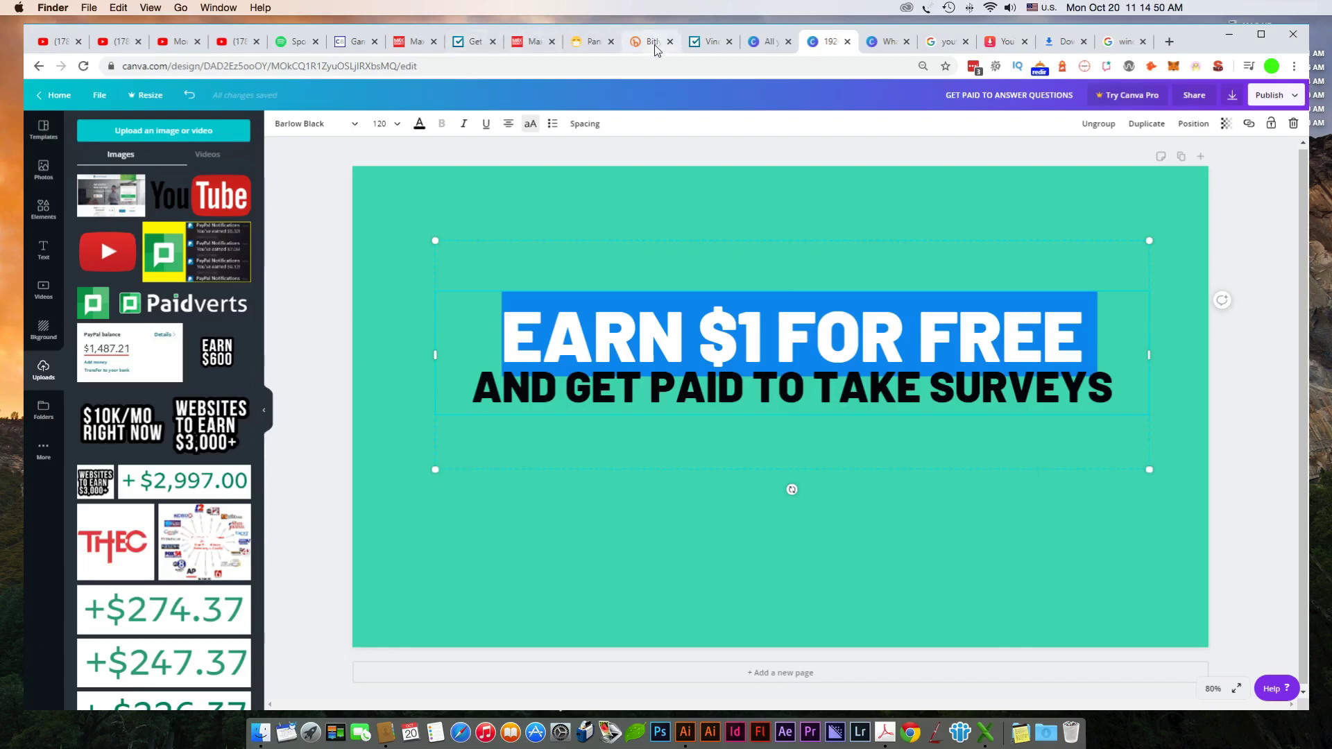
# - On the Vindale Research page, highlight the $1 Sign-up Bonus wording and the companies heading
pyautogui.click(706, 42)
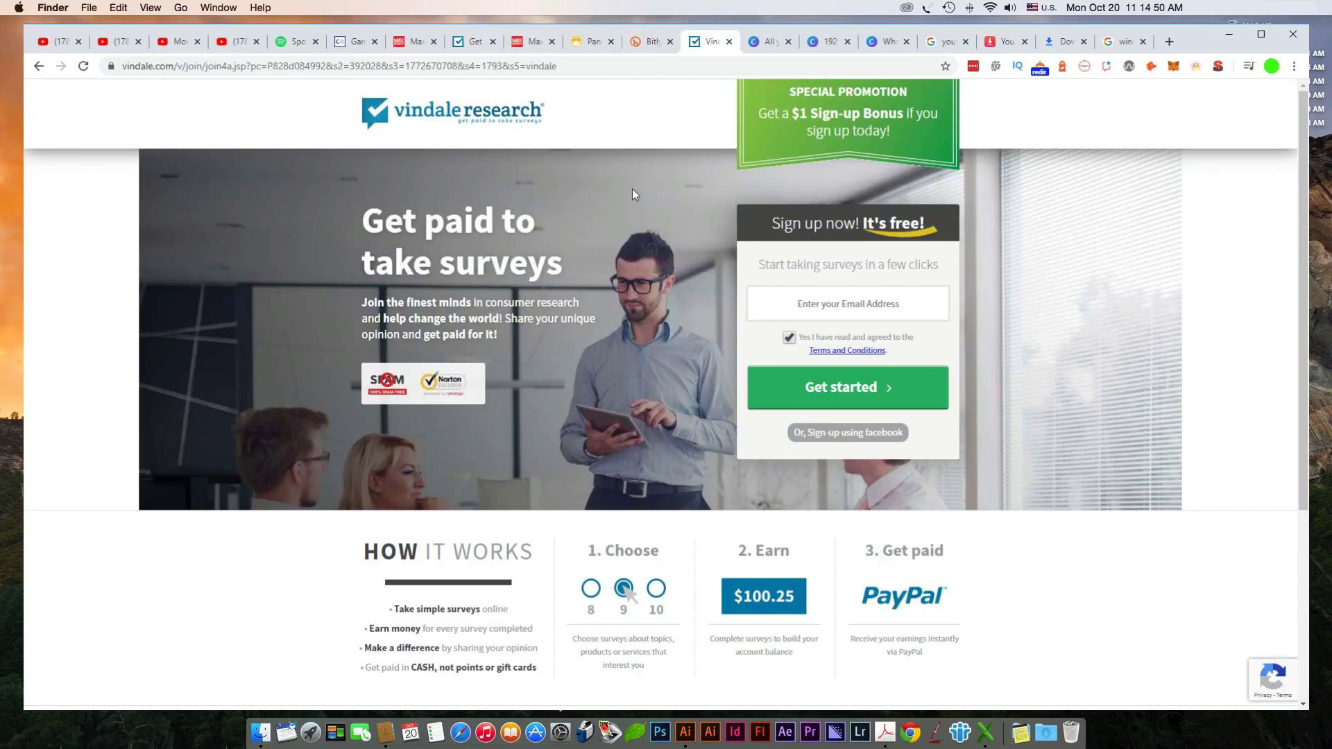
pyautogui.moveTo(906, 113); pyautogui.dragTo(778, 113)
pyautogui.click(926, 114)
pyautogui.scroll(-8, 668, 235)
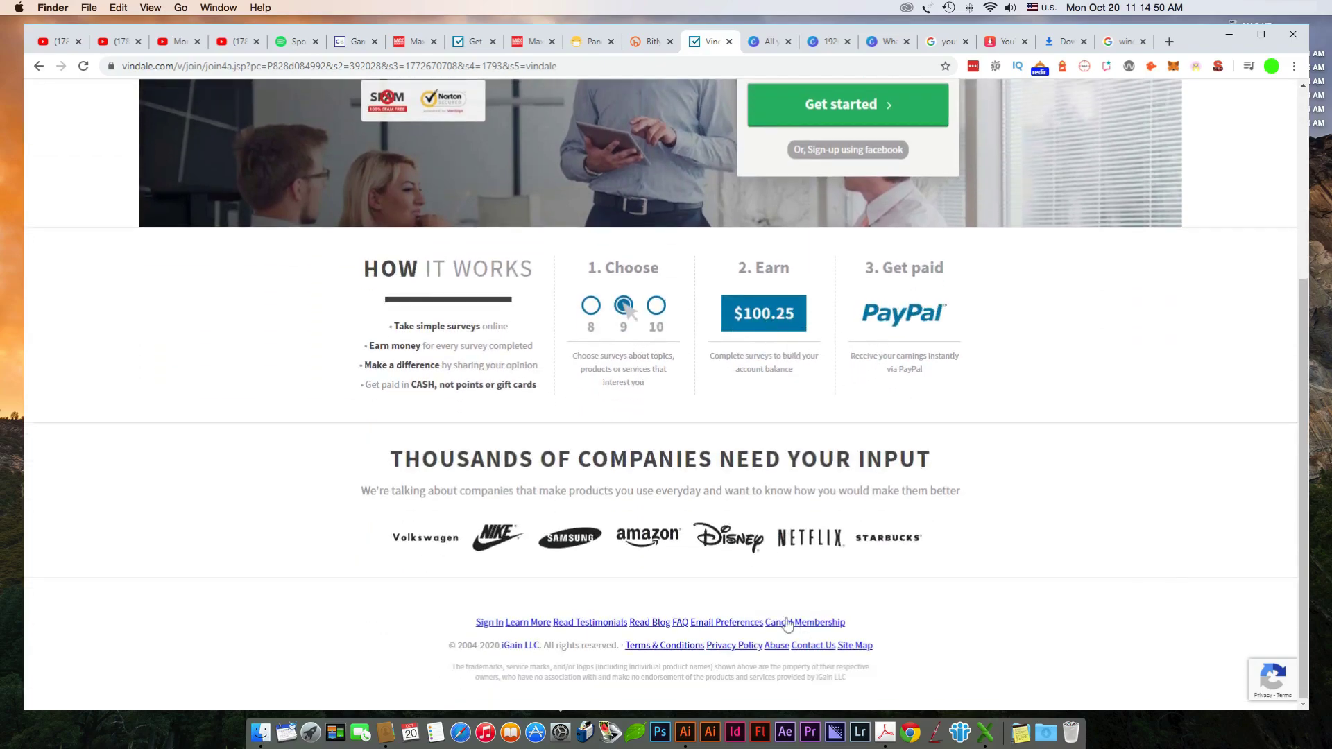
pyautogui.moveTo(372, 465); pyautogui.dragTo(1105, 502)
pyautogui.scroll(6, 1076, 470)
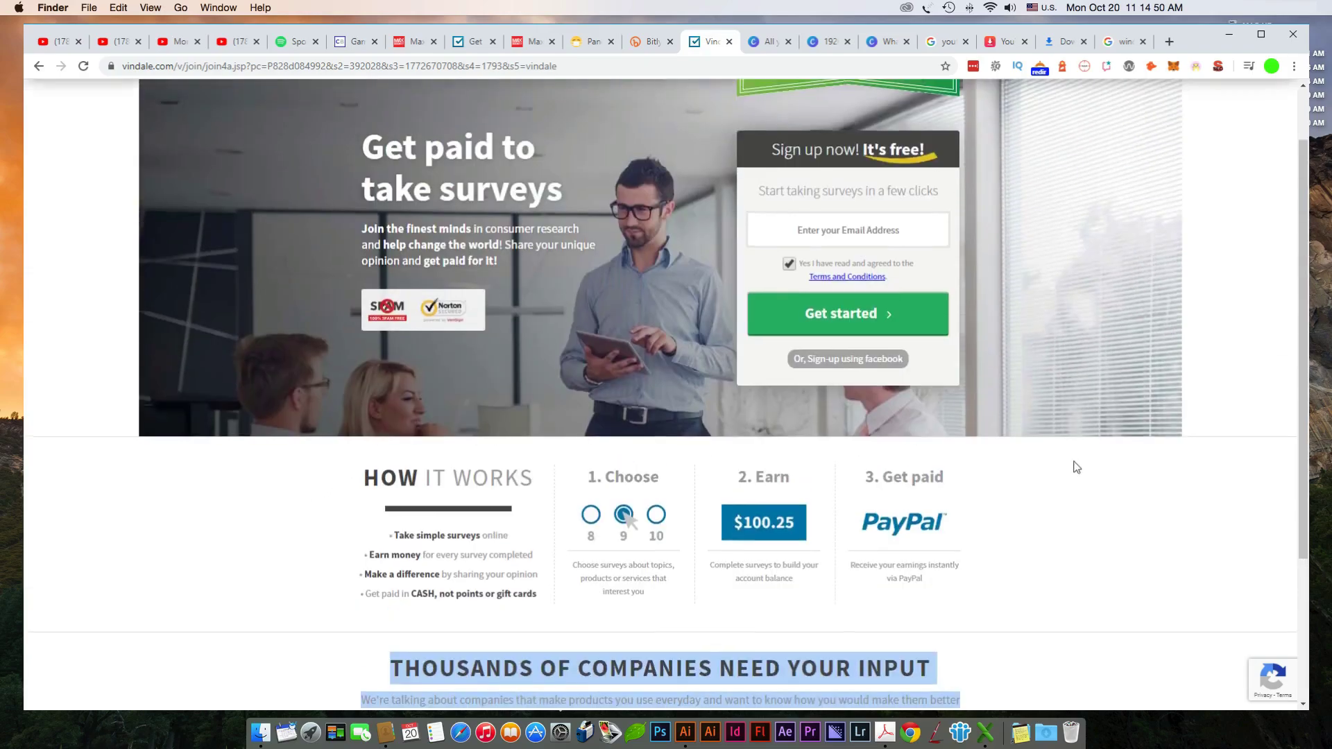
pyautogui.scroll(-6, 1075, 469)
pyautogui.click(1060, 393)
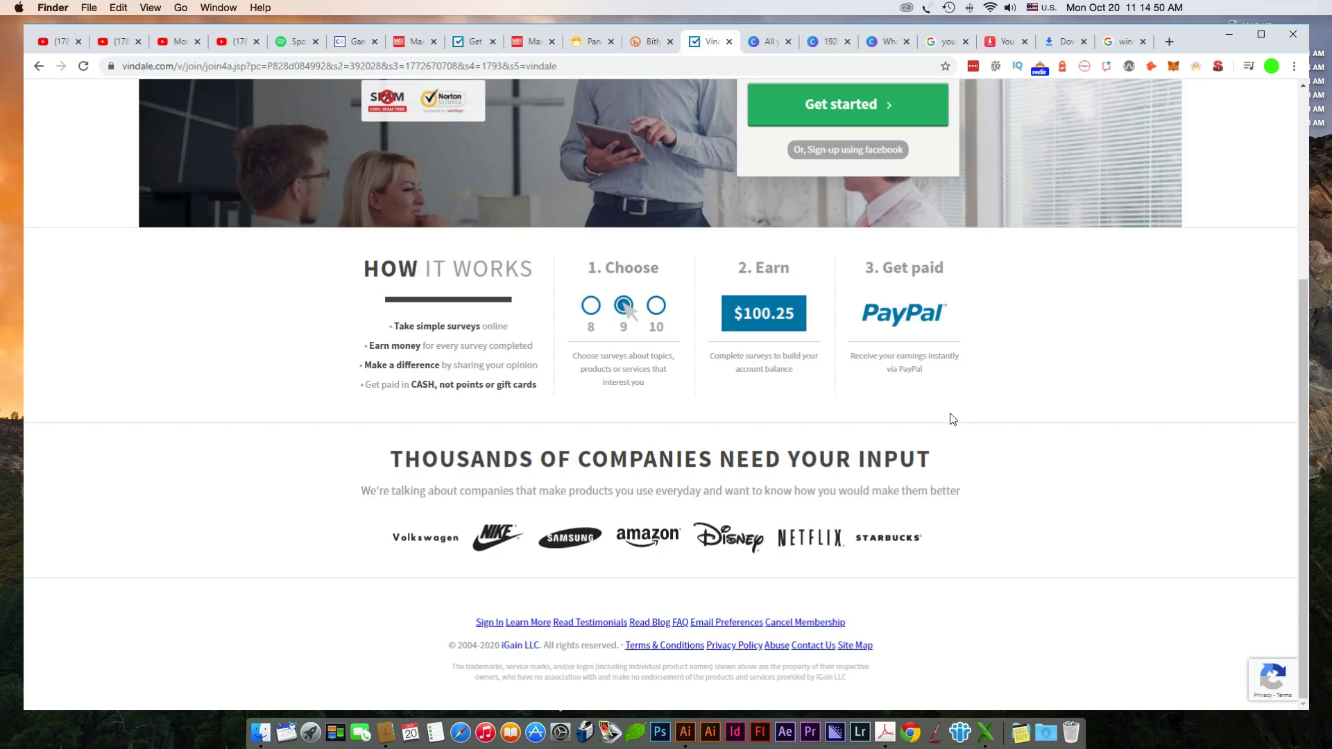
# - Scroll through the Vindale sign-up page to the footer and back, then check the Bitly link editor
pyautogui.scroll(8, 933, 472)
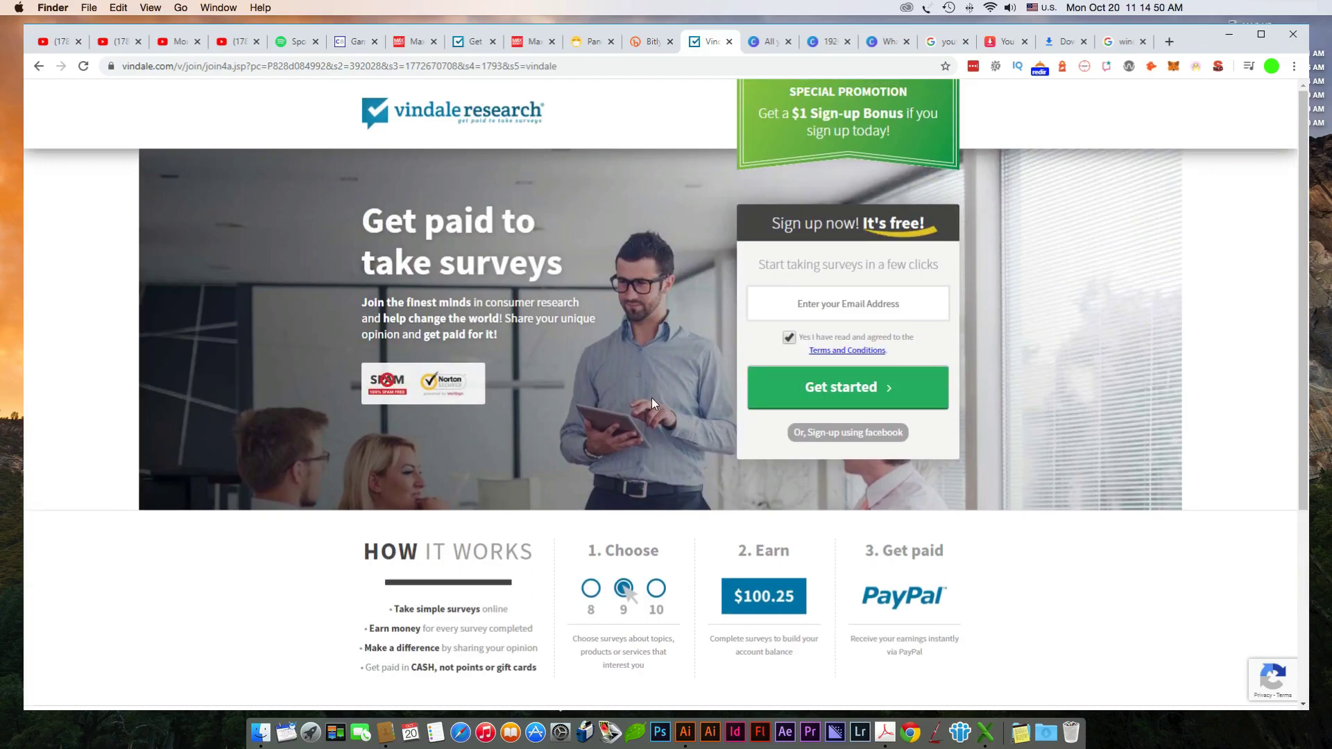
pyautogui.scroll(-7, 555, 437)
pyautogui.scroll(8, 789, 219)
pyautogui.scroll(-5, 557, 455)
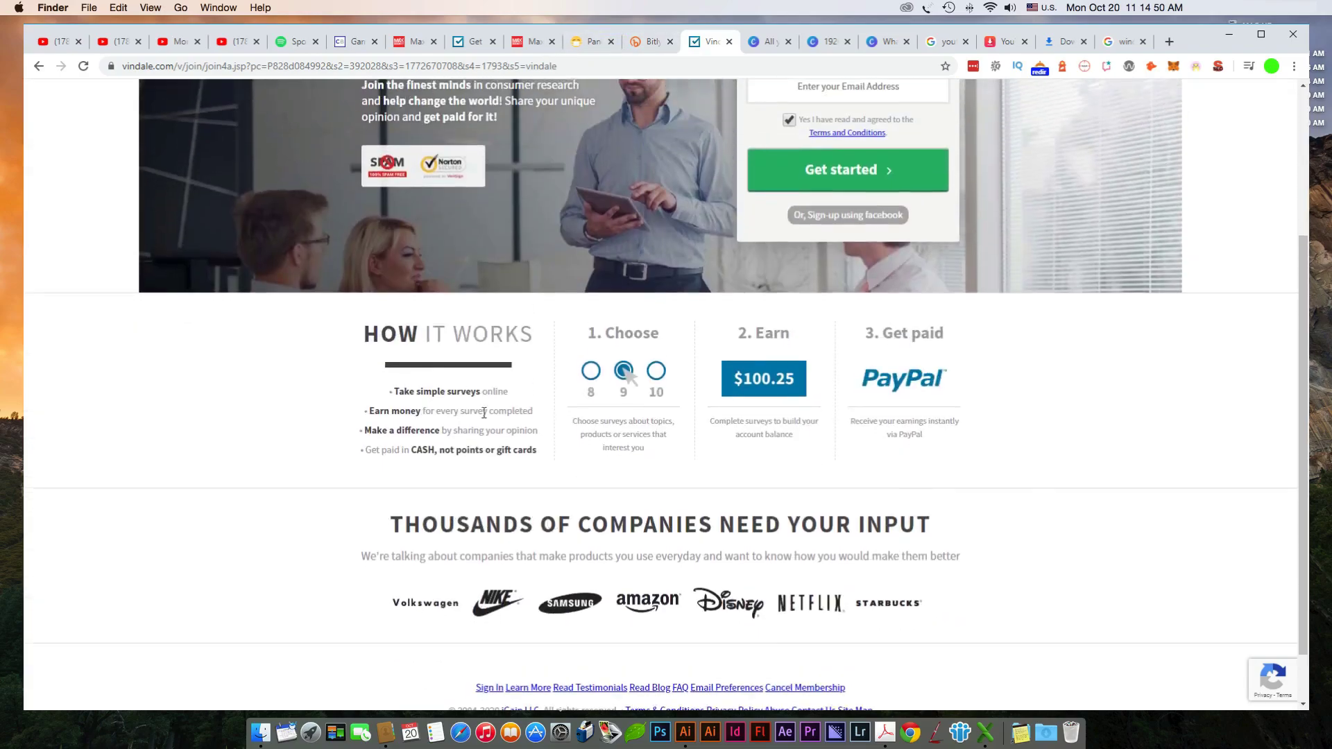
pyautogui.scroll(-2, 557, 454)
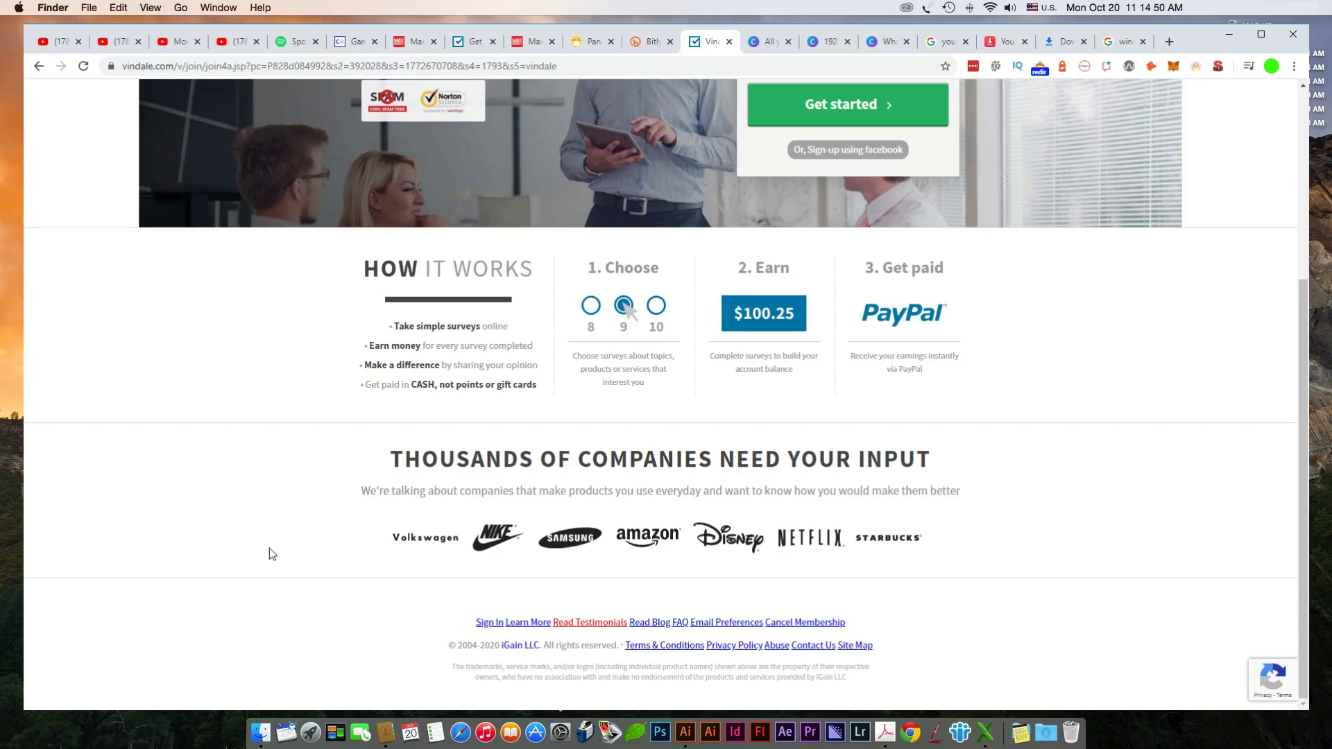
pyautogui.scroll(5, 271, 555)
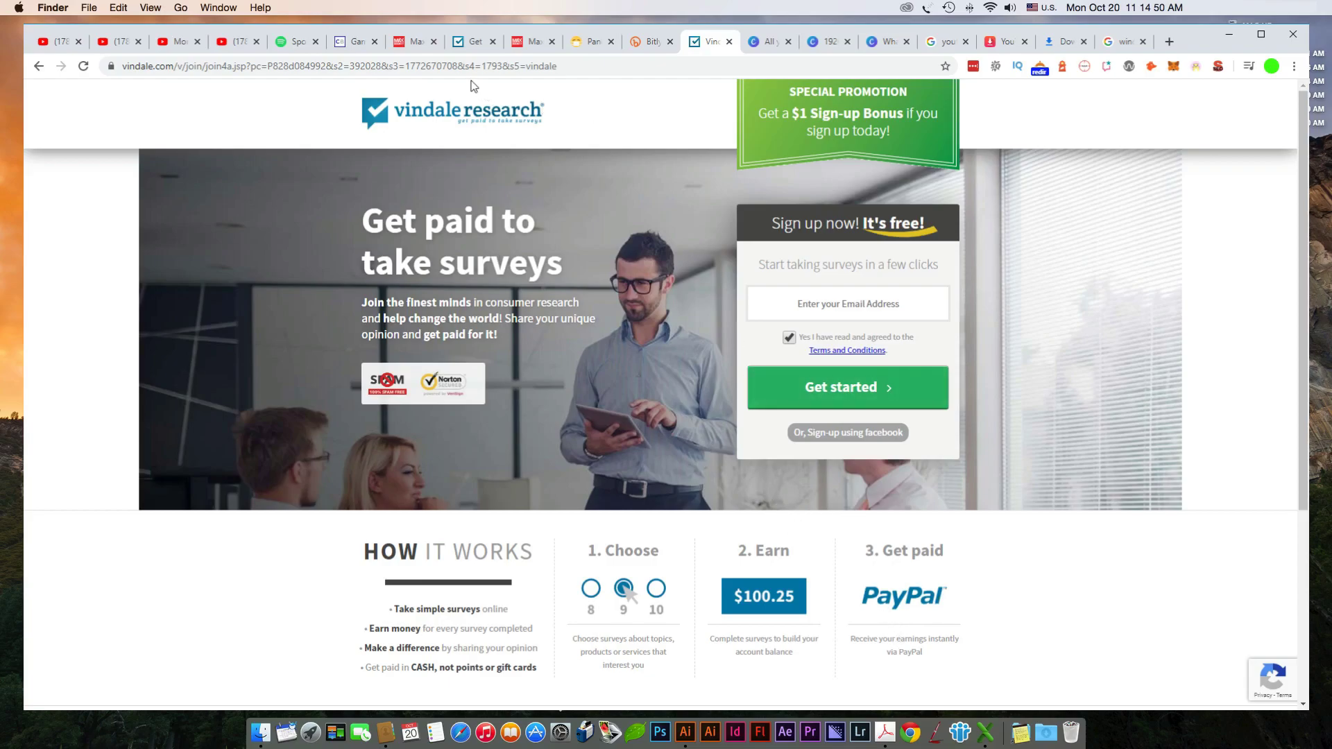
pyautogui.click(649, 42)
# - Return to the Vindale Research sign-up page
pyautogui.click(708, 44)
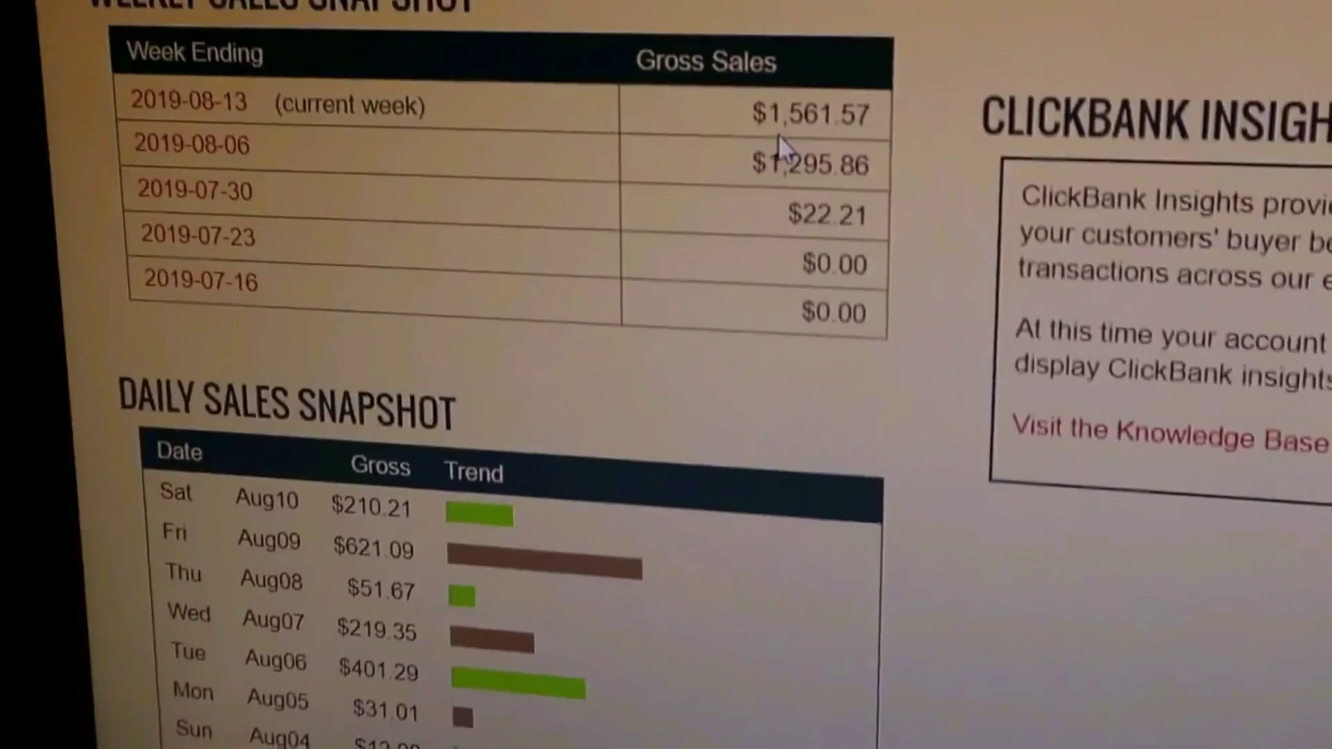
pyautogui.moveTo(778, 135); pyautogui.dragTo(808, 169)
pyautogui.click(773, 165)
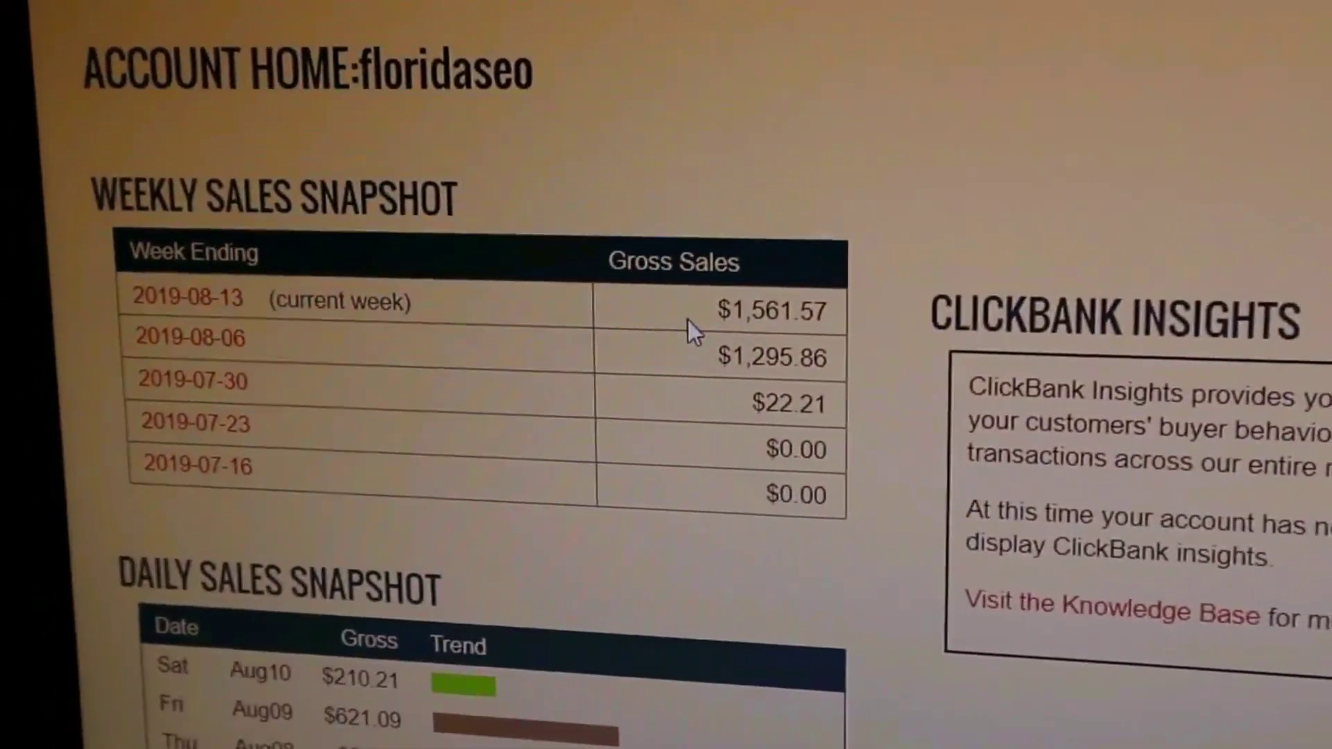